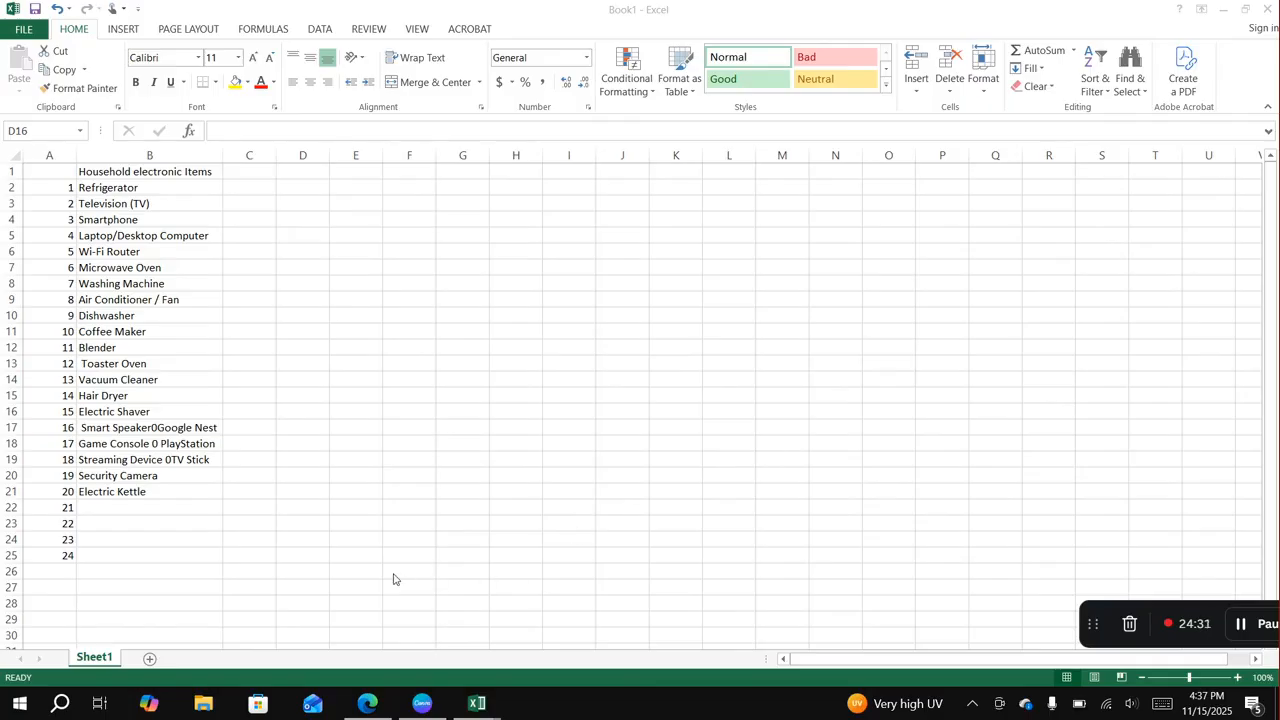
Rename Sheet1 as "list of items".
click(136, 173)
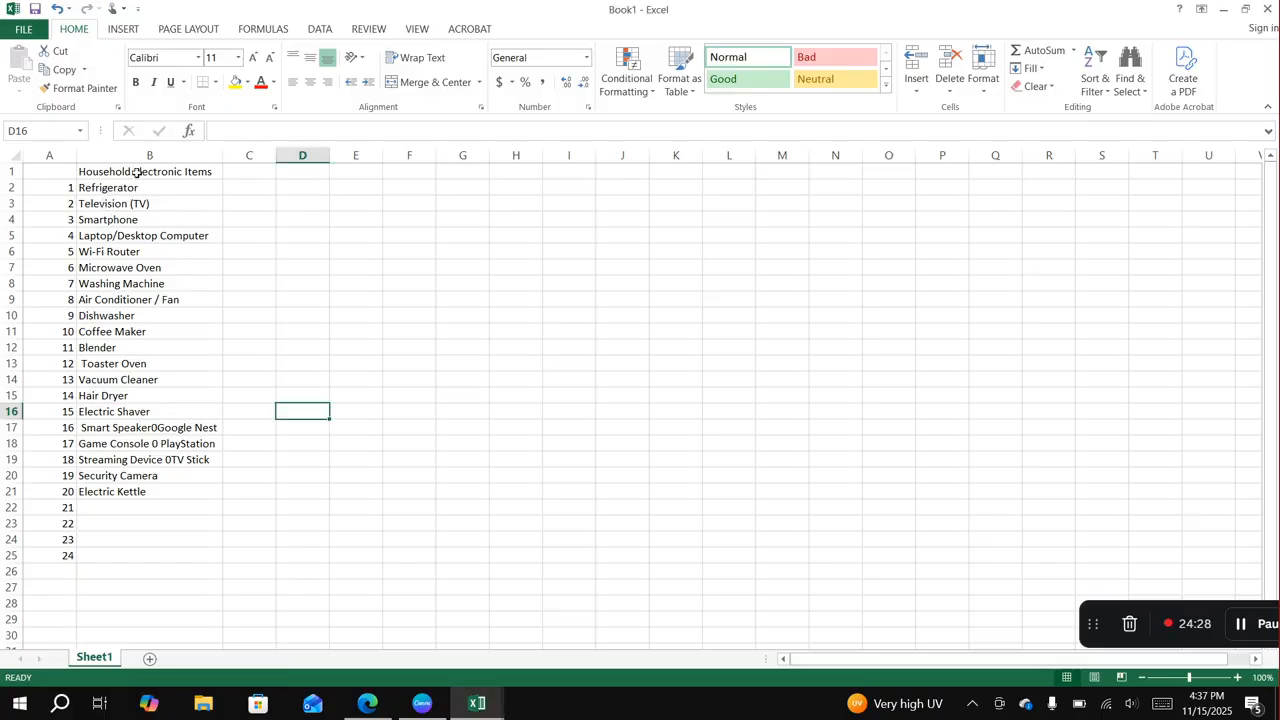
right_click(90, 663)
click(129, 505)
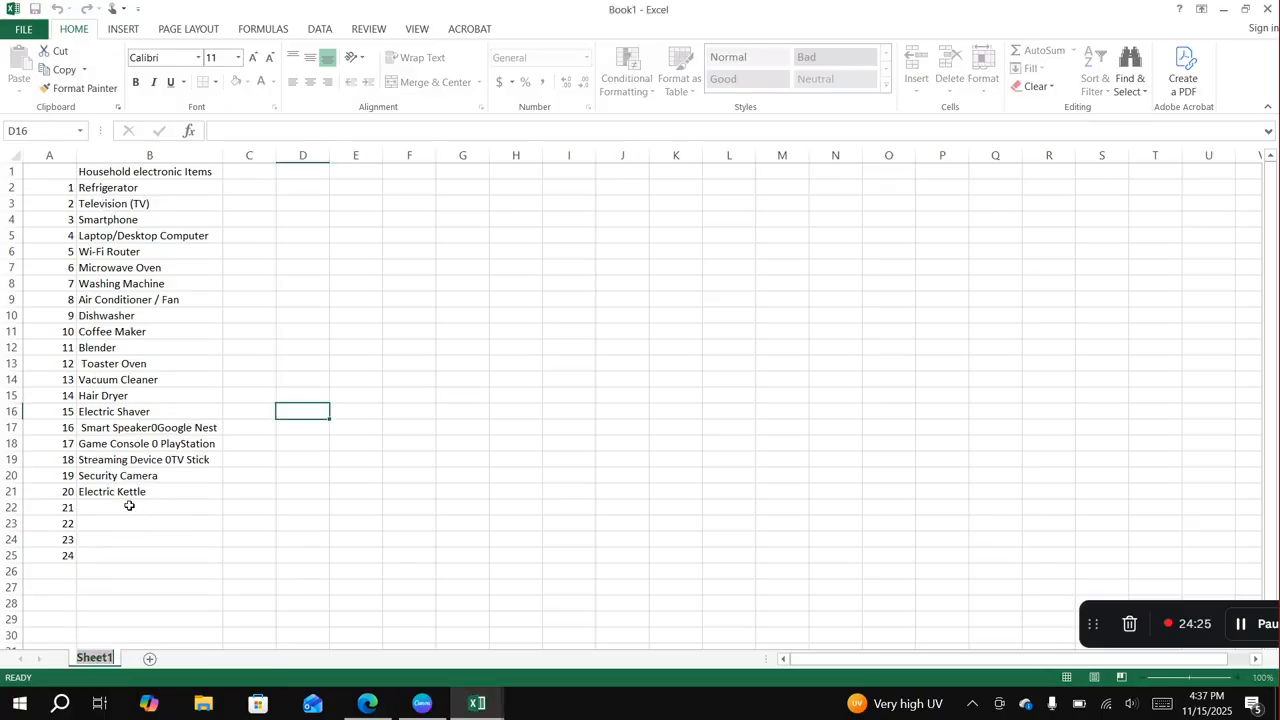
text(list)
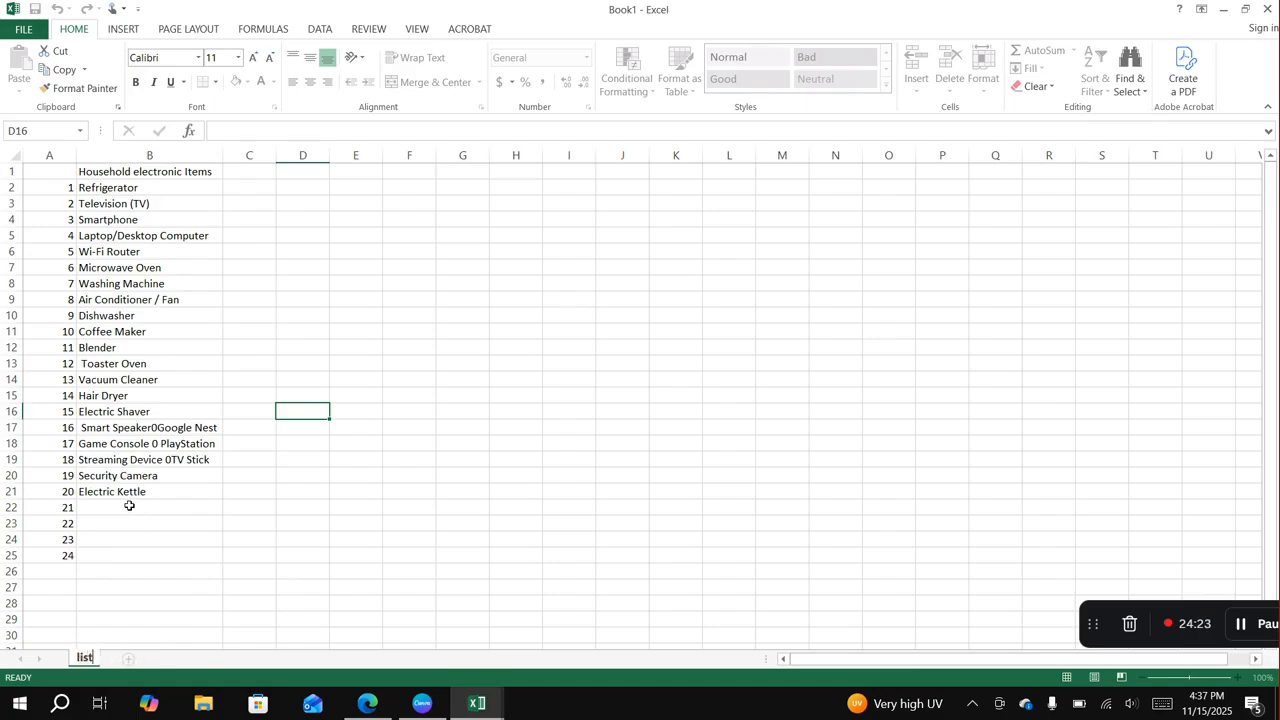
text( of items)
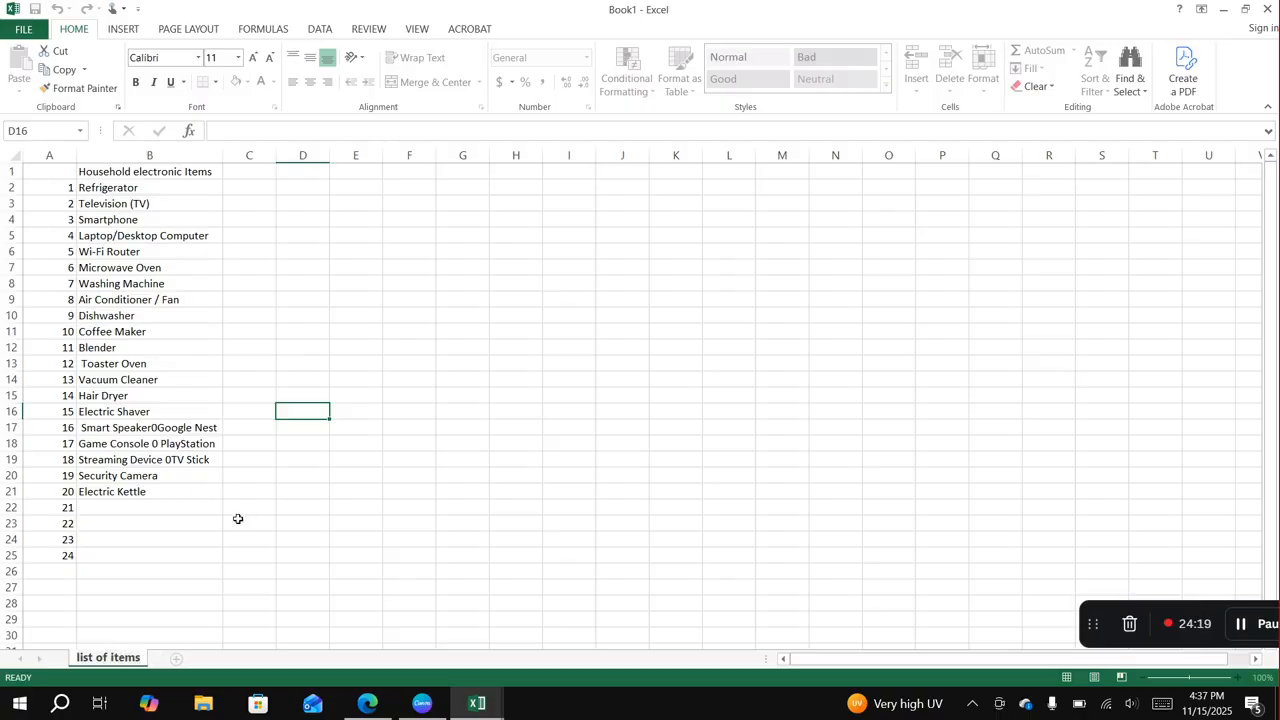
click(280, 540)
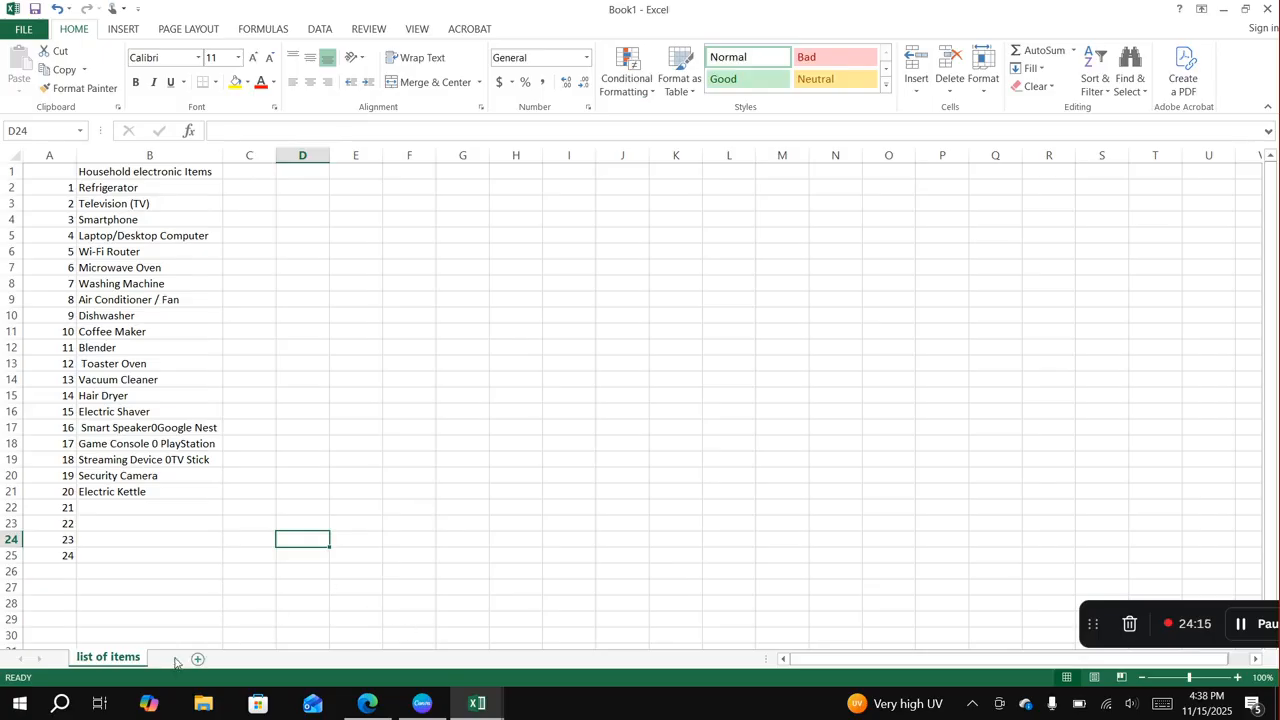
Add a second worksheet to the workbook and name it "inventory tracker".
click(176, 658)
right_click(177, 655)
click(218, 503)
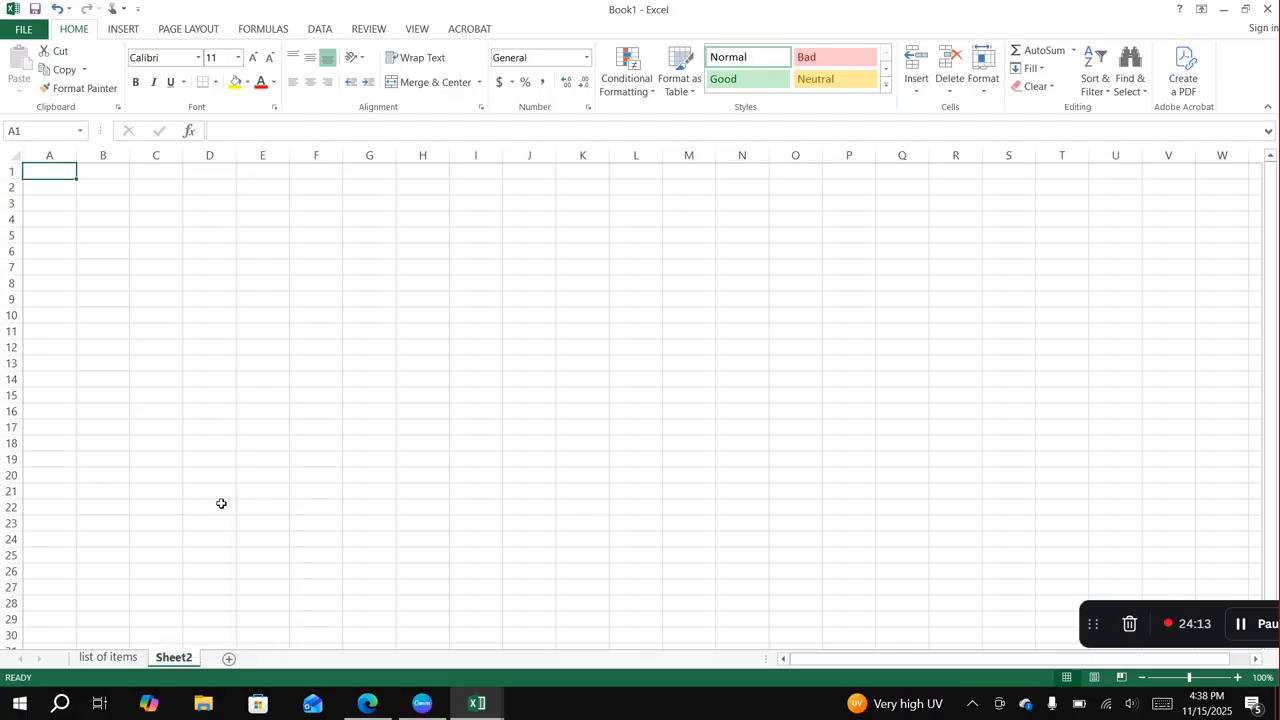
text(inve)
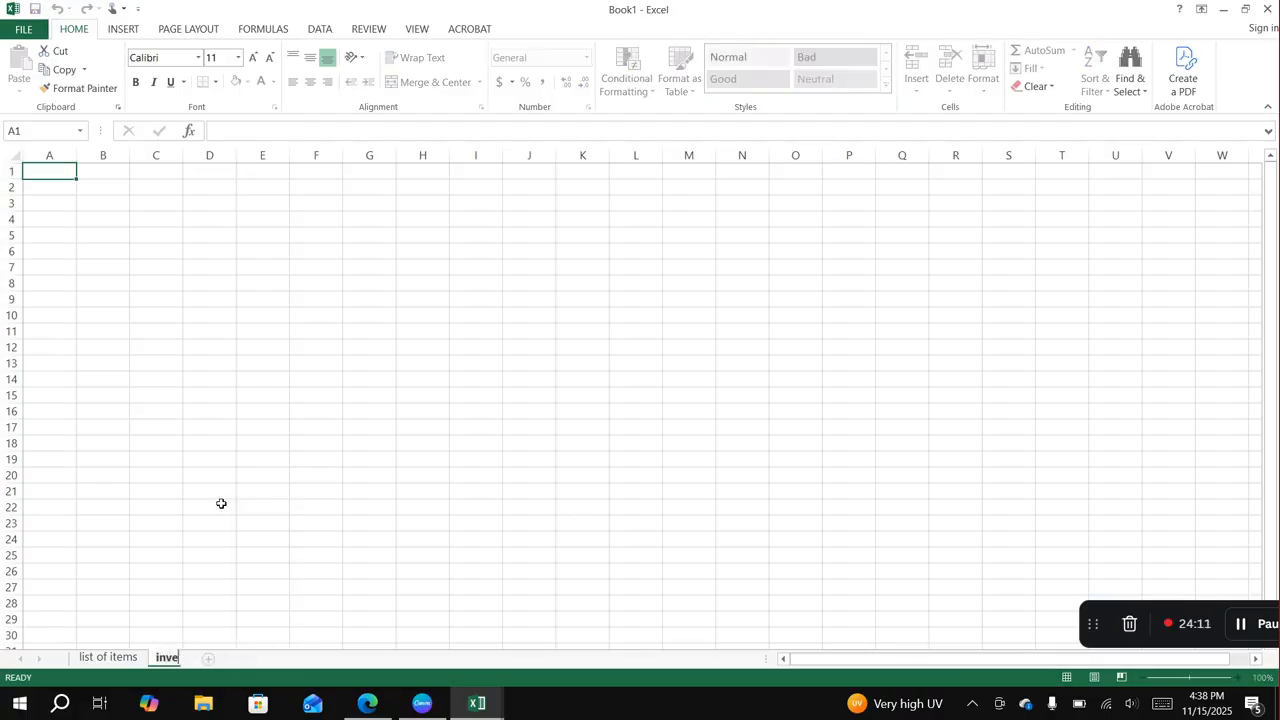
text(ntory track)
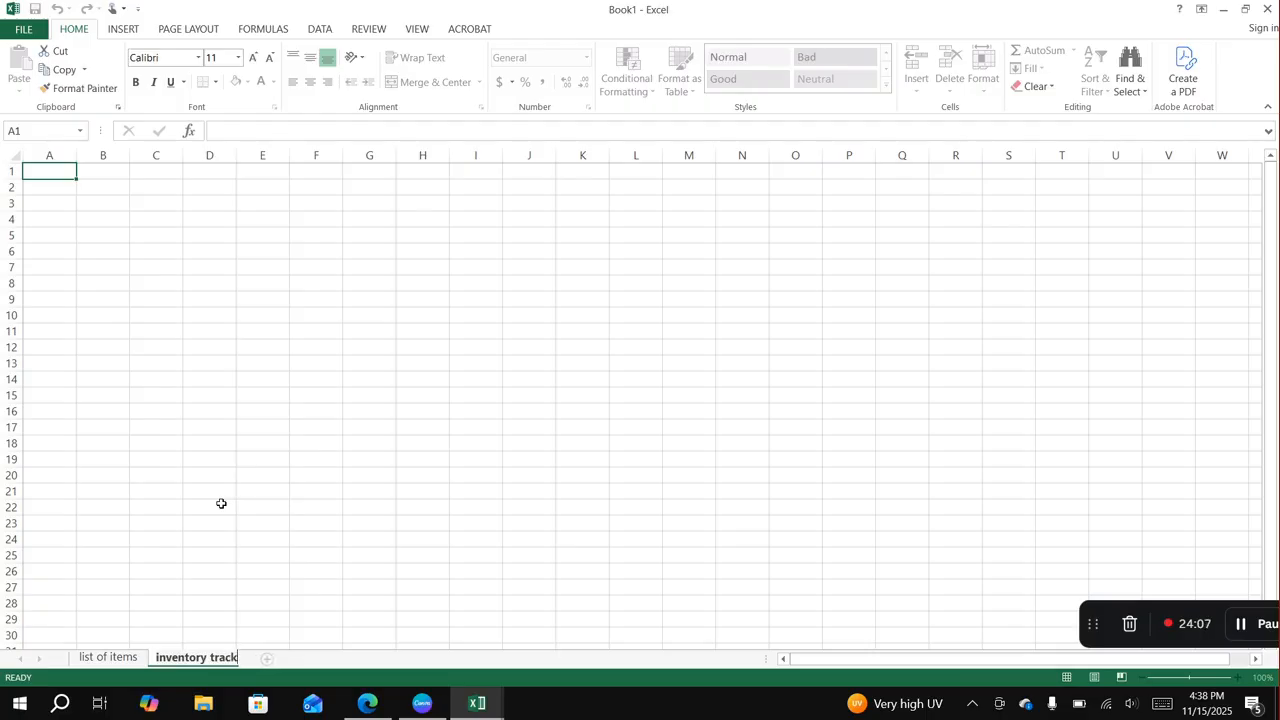
text(er)
key(Return)
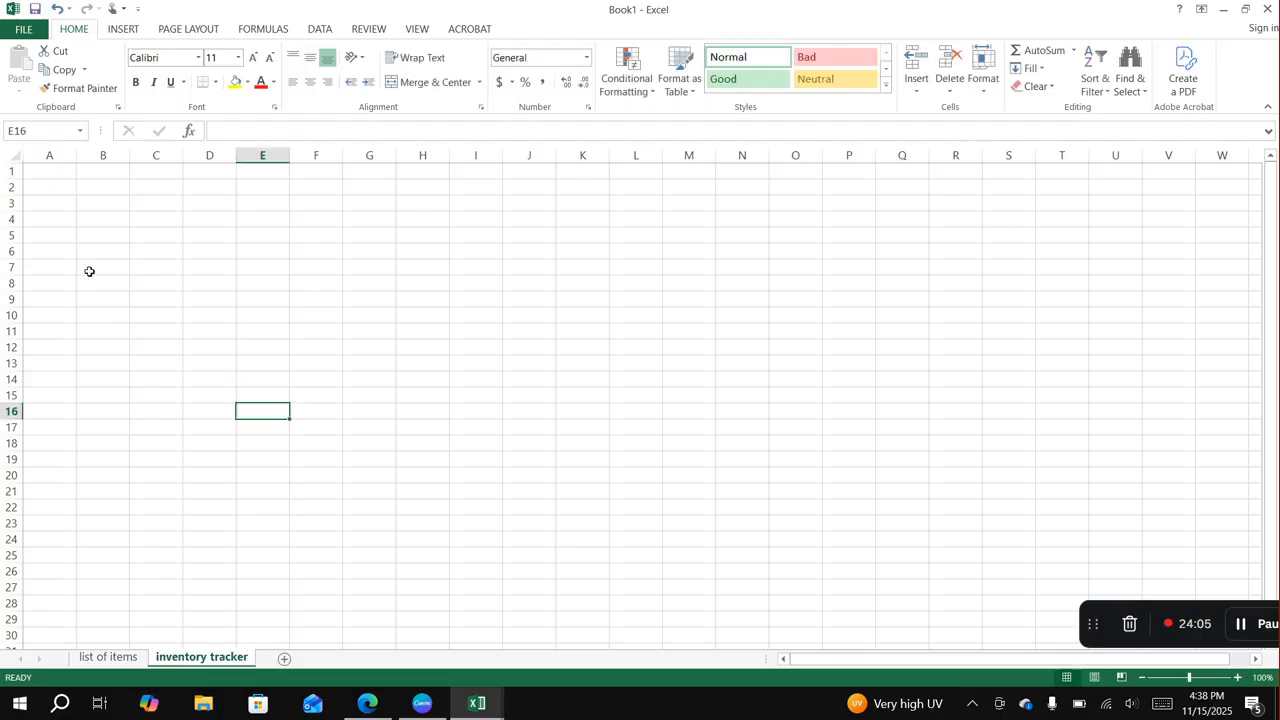
Enter the table title "stock in" in cell B1 of the inventory tracker sheet.
click(60, 188)
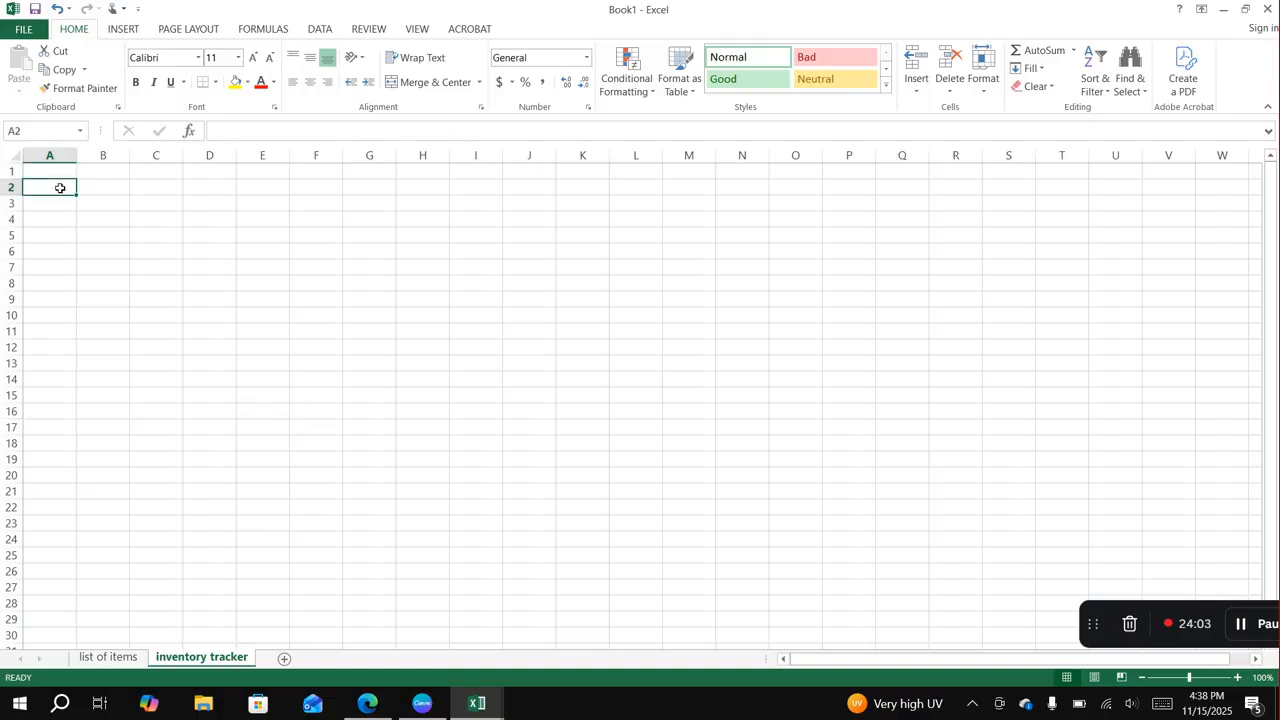
click(89, 172)
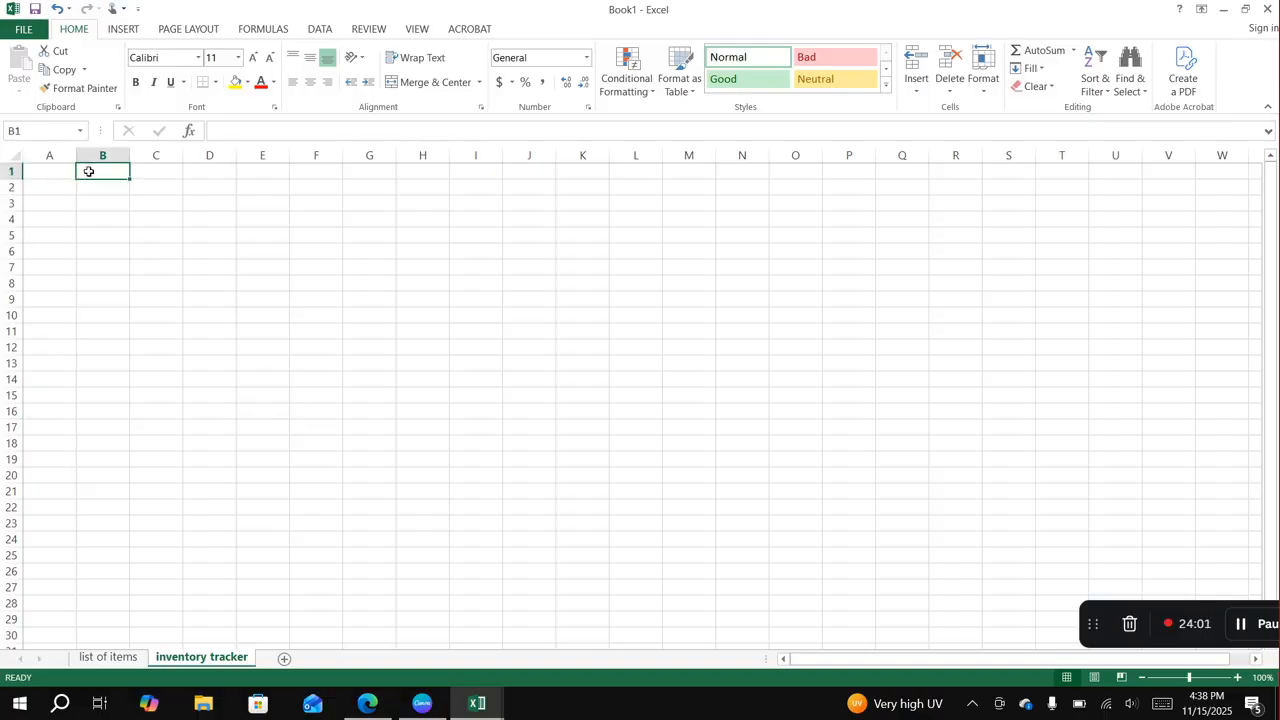
text(stoc)
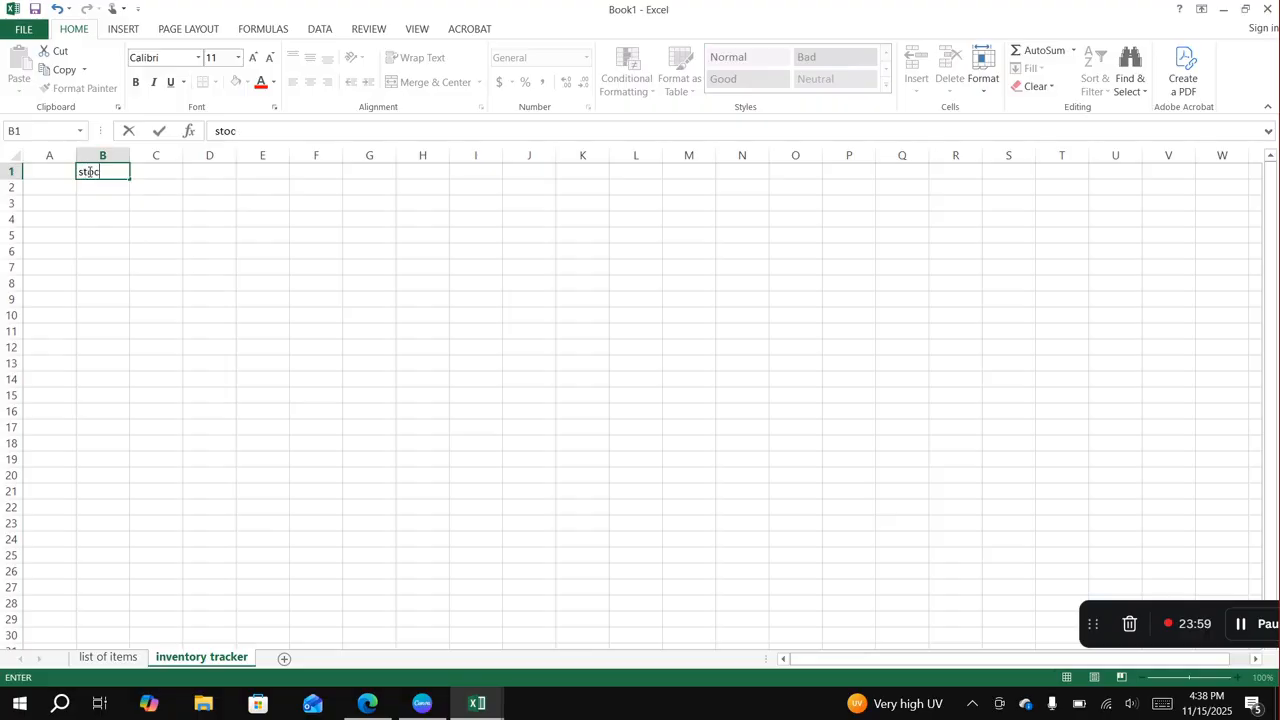
text(k in)
click(151, 231)
Enter the column headers "no.", "Item description" and "Quantity" in cells A2 to C2.
click(109, 189)
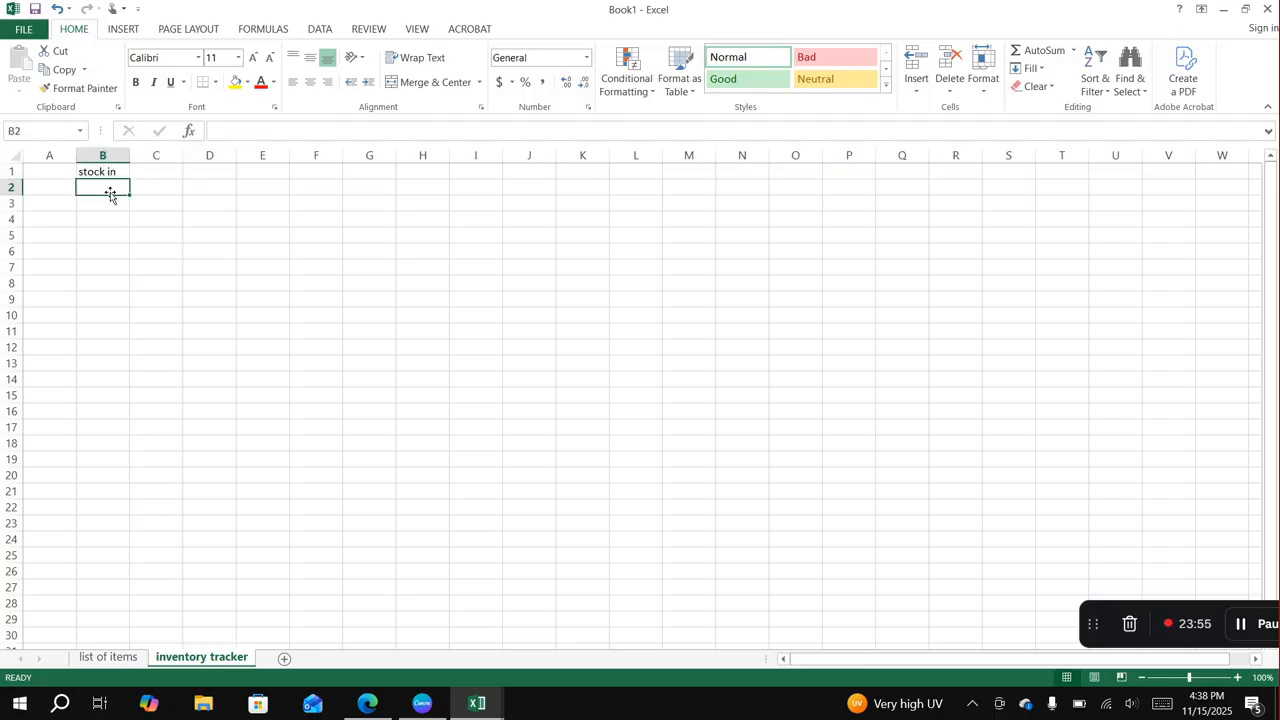
click(61, 186)
text(no.)
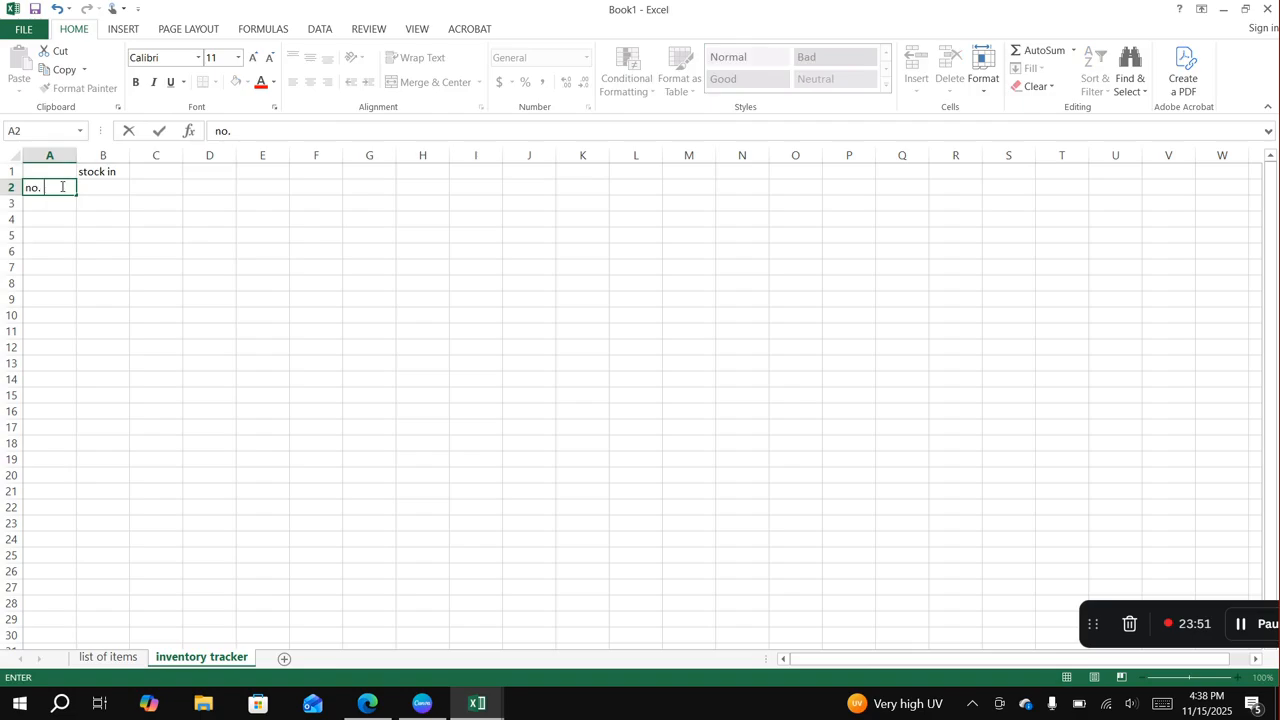
click(96, 184)
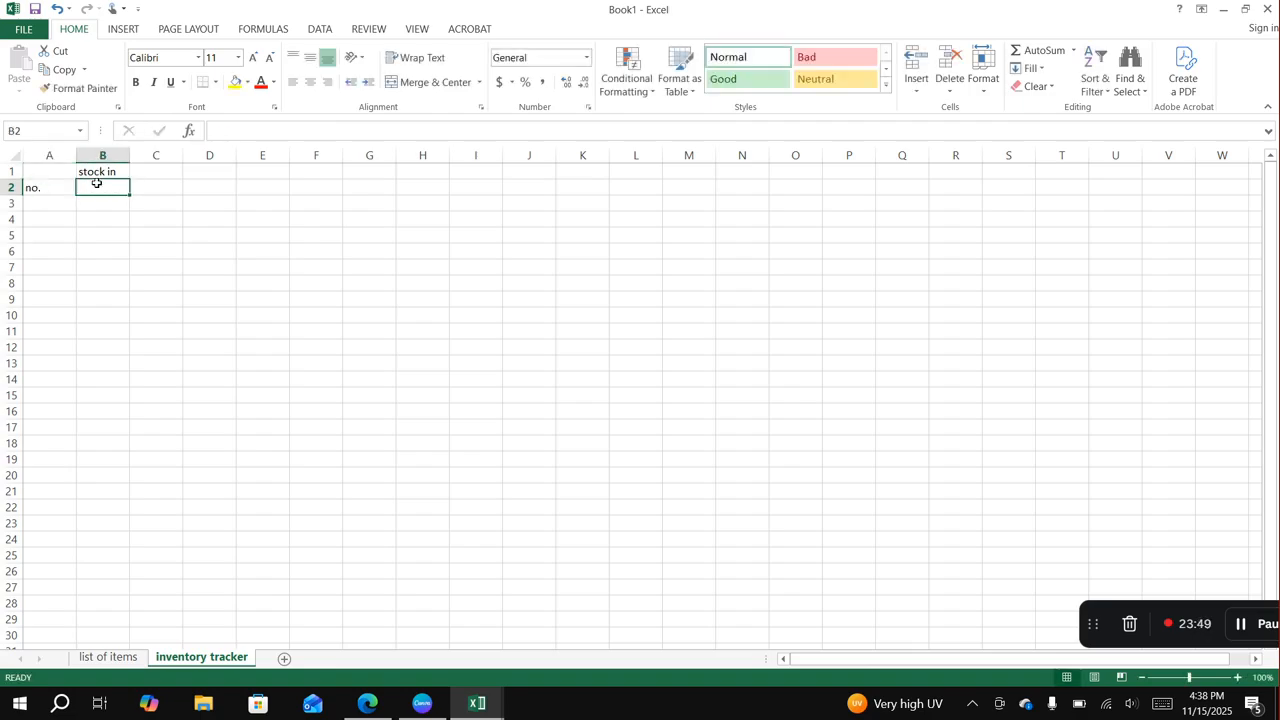
text(Item d)
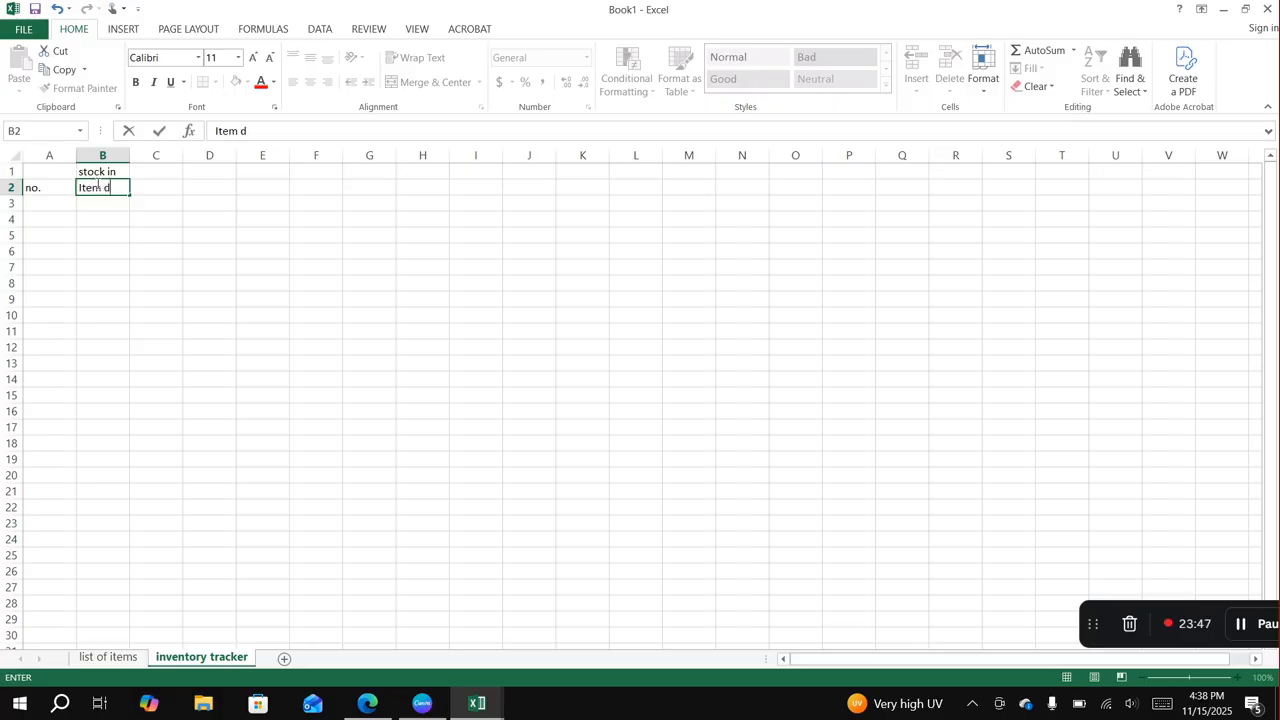
text(escription)
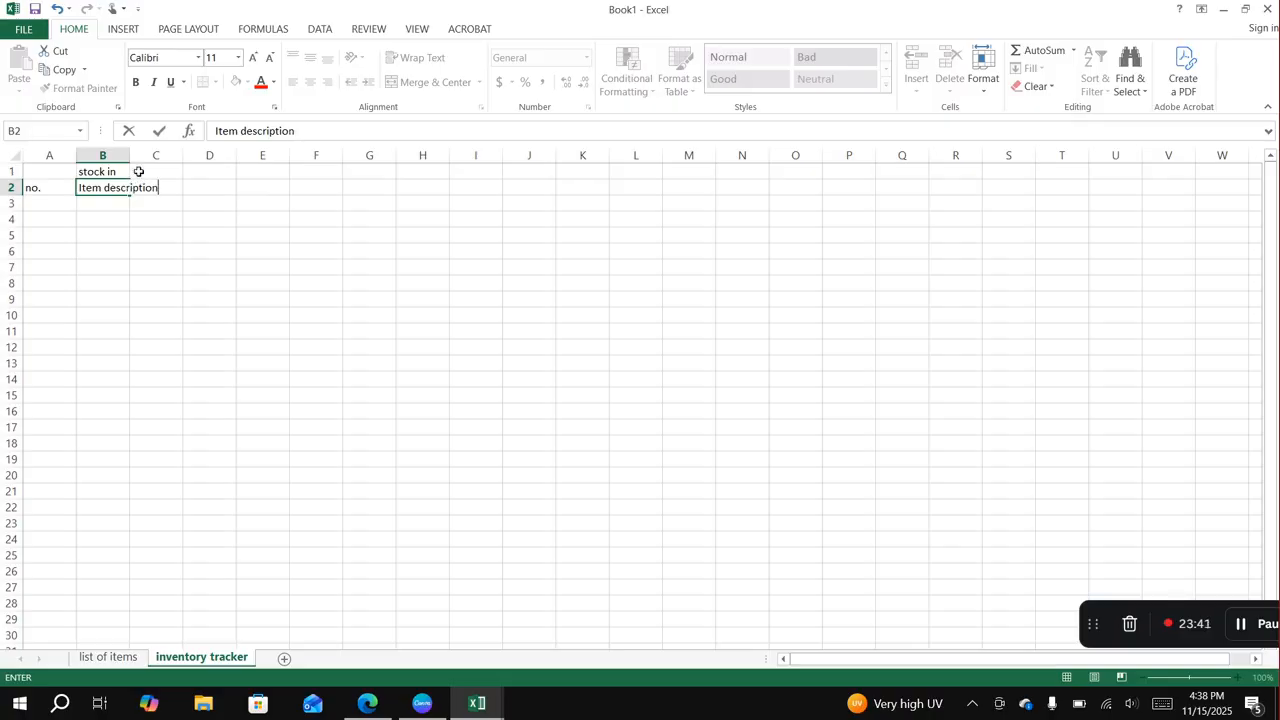
click(140, 206)
click(166, 186)
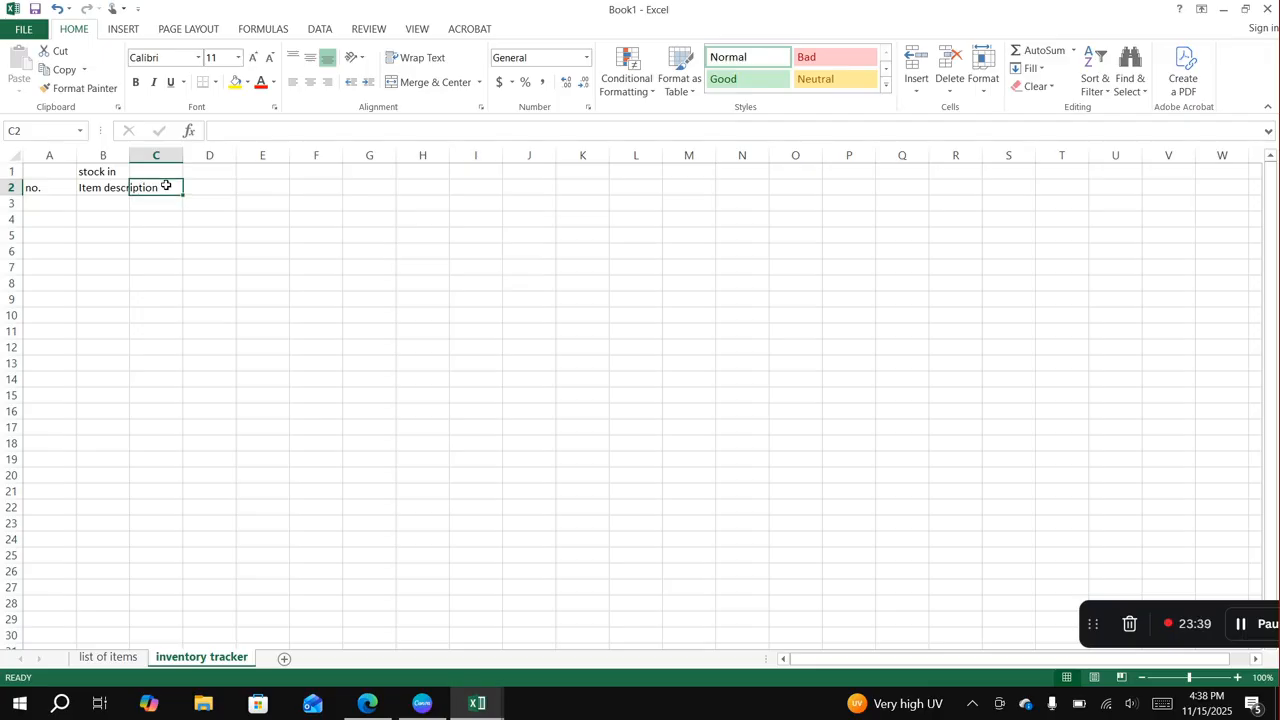
text(Qu)
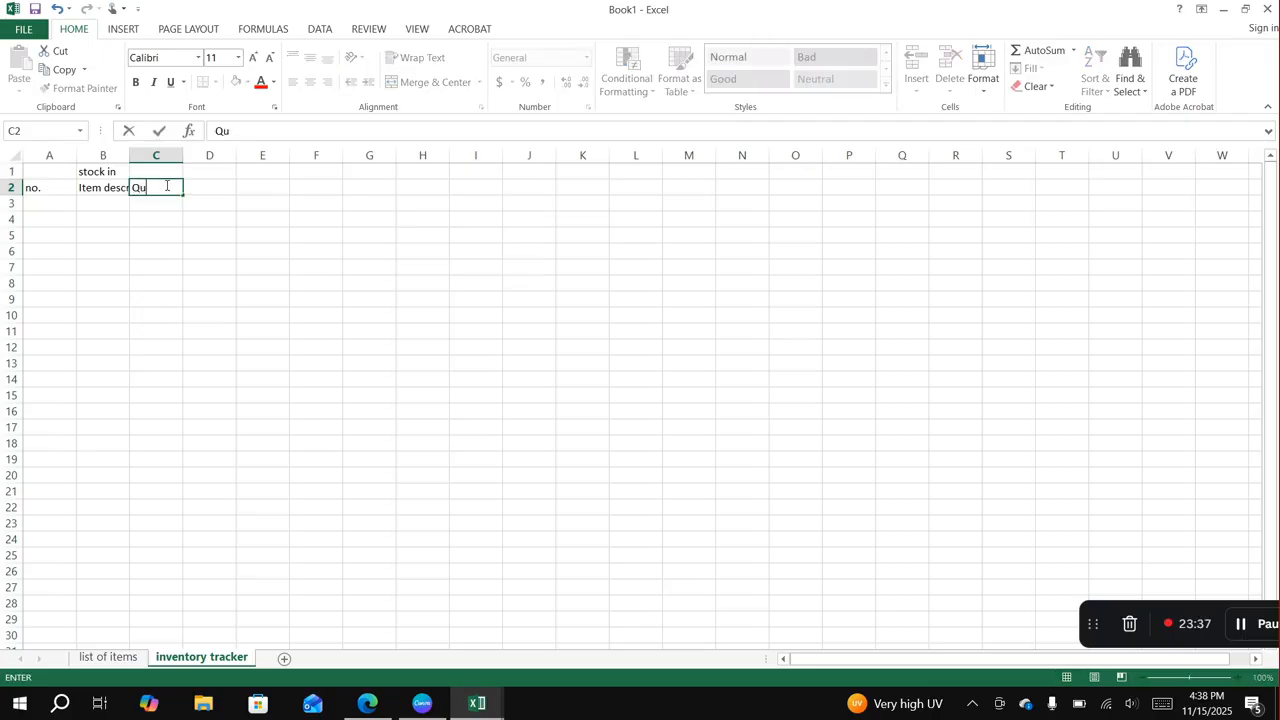
text(antity)
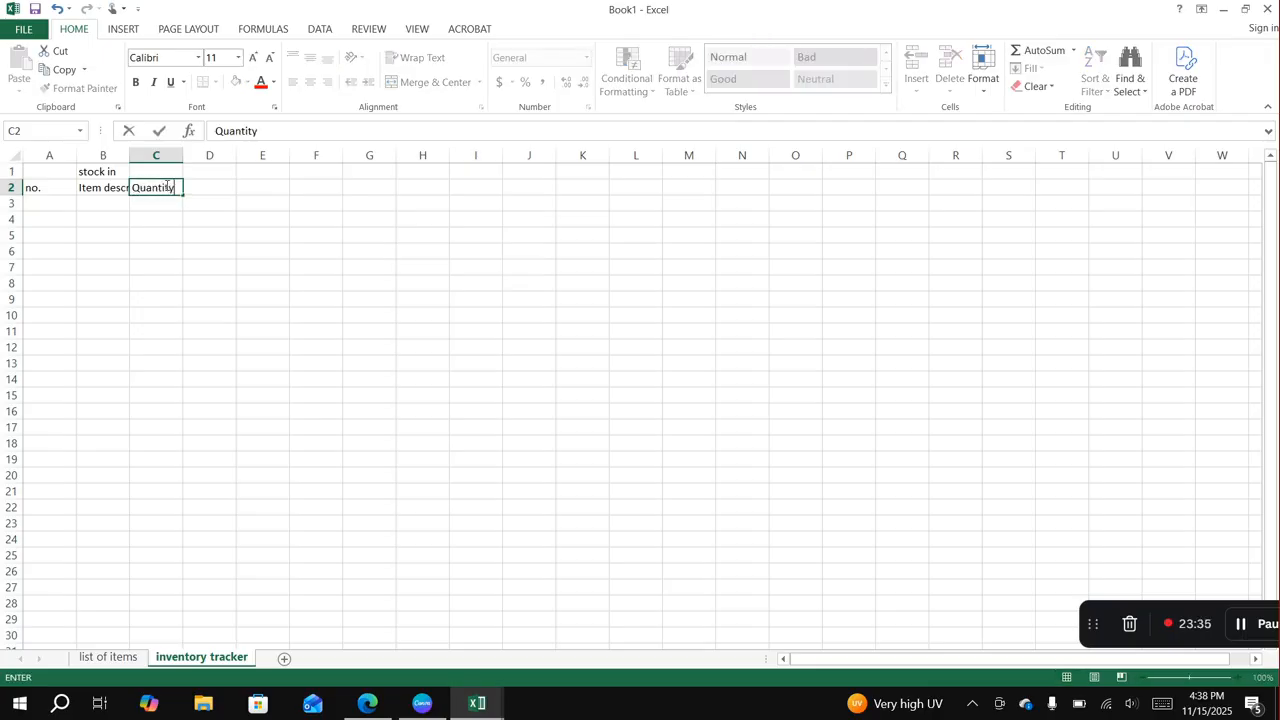
click(205, 247)
Autofit the width of column B to the "Item description" header.
drag(73, 172, 139, 171)
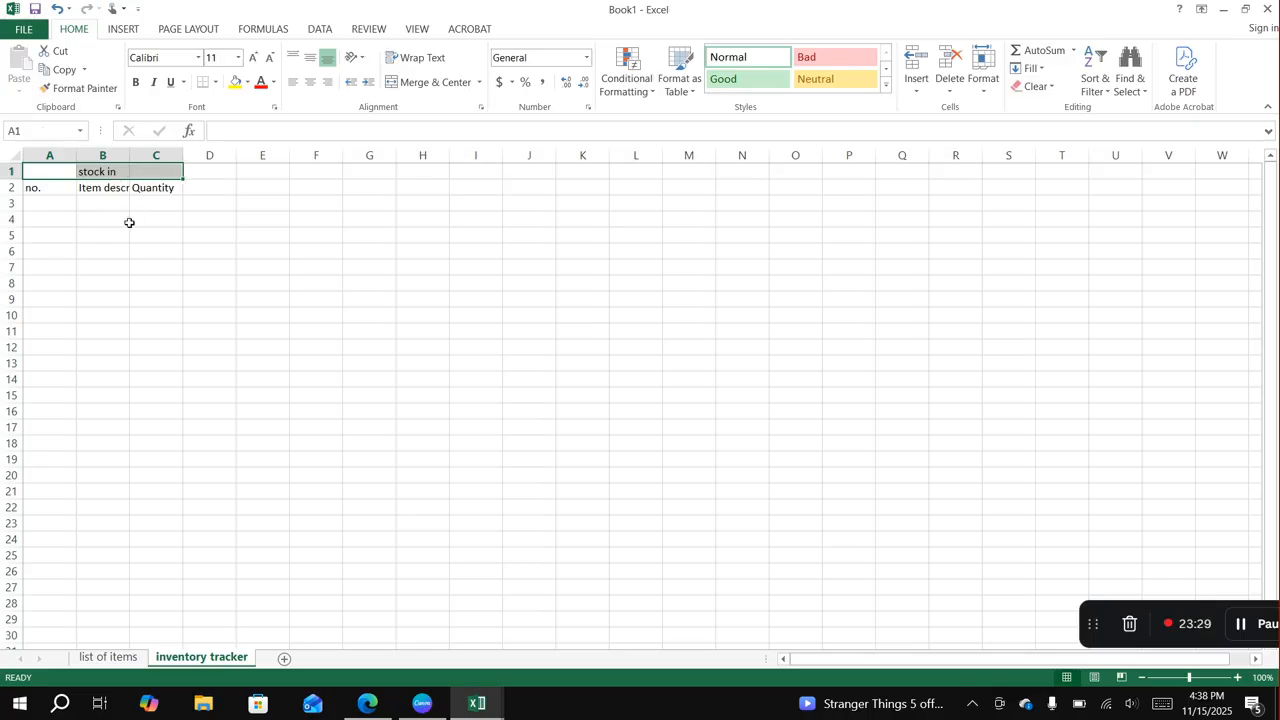
click(160, 208)
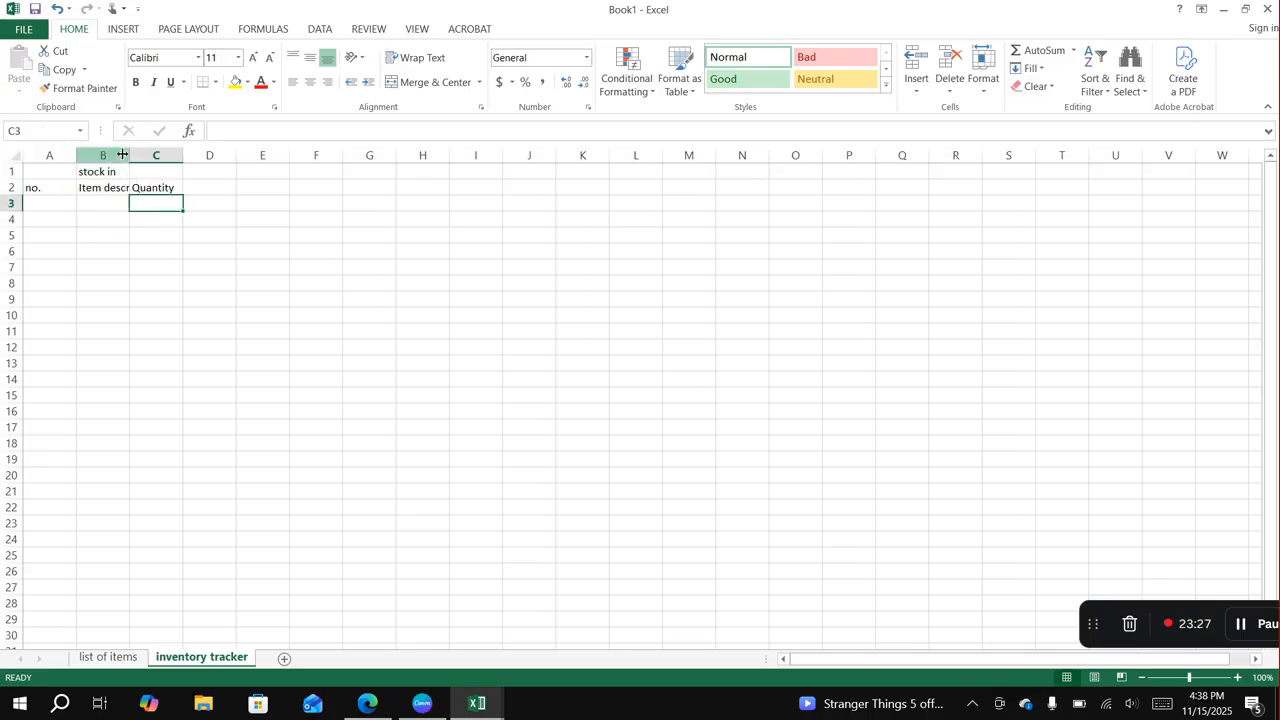
double_click(132, 157)
click(132, 238)
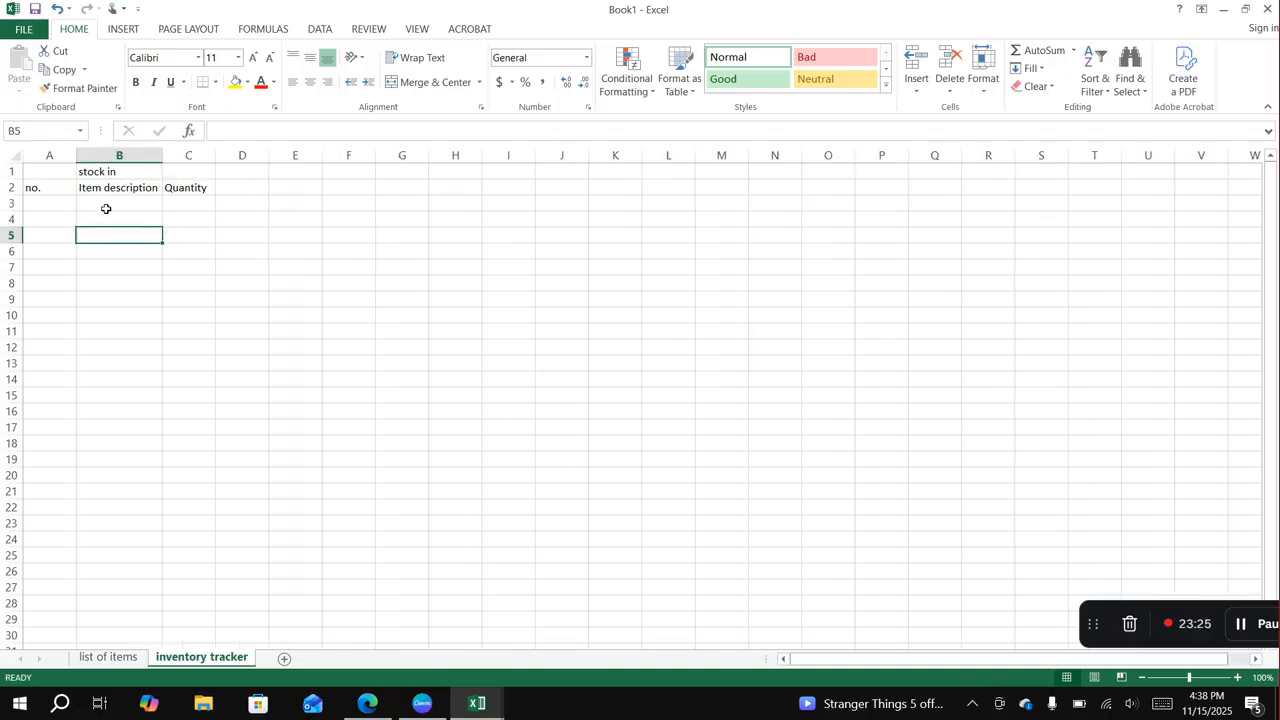
Merge and center the "stock in" title across cells A1 to C1.
drag(60, 174, 178, 170)
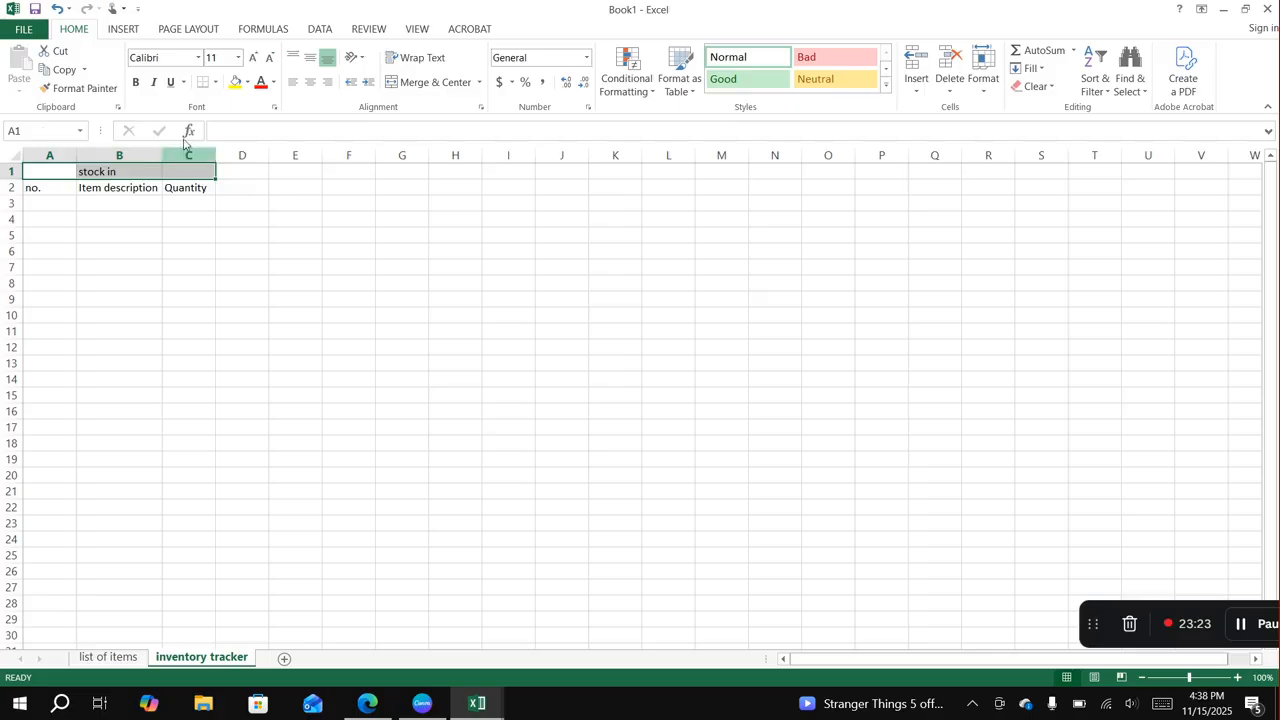
click(402, 83)
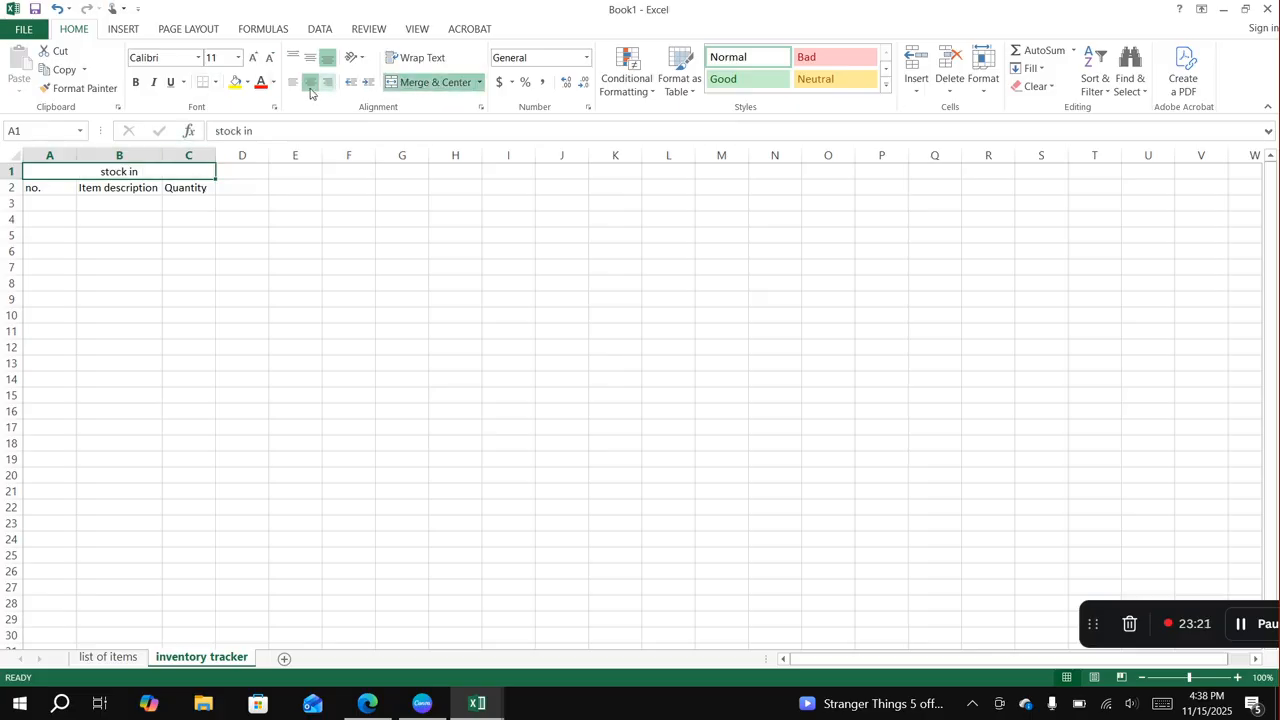
click(310, 84)
click(310, 84)
click(205, 233)
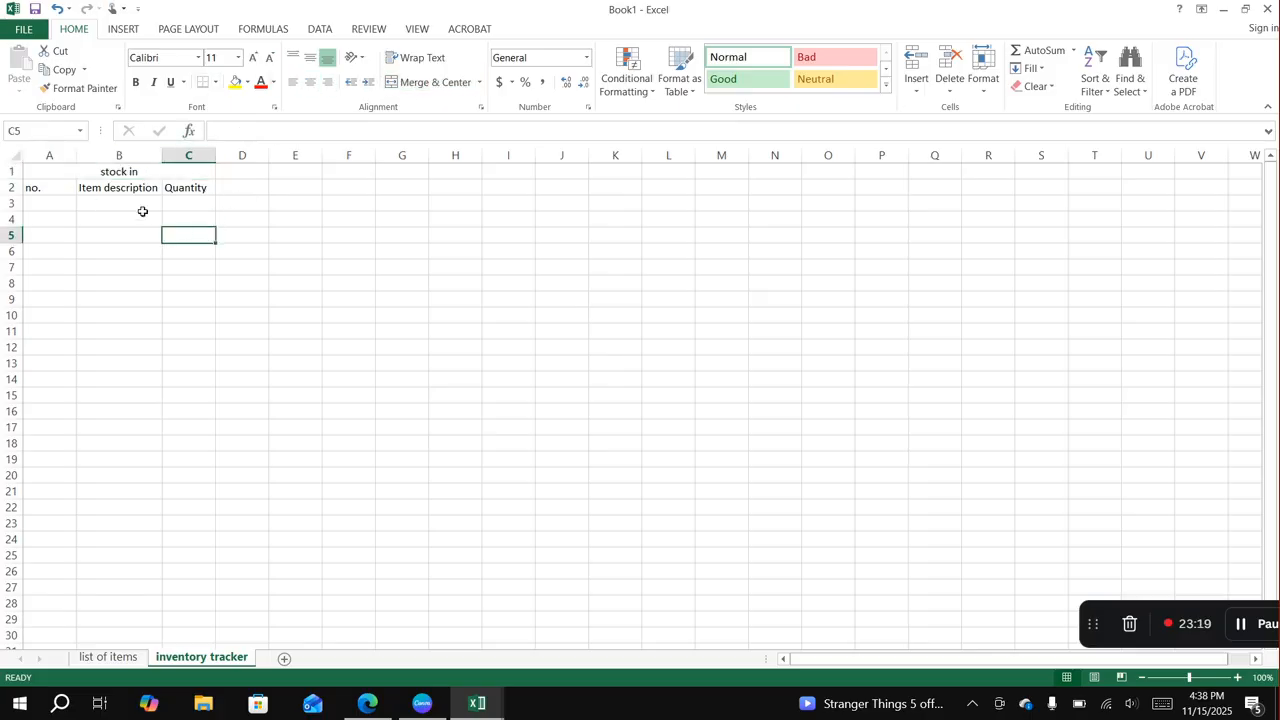
Apply all borders to the stock in table range A1:C24.
drag(59, 175, 212, 544)
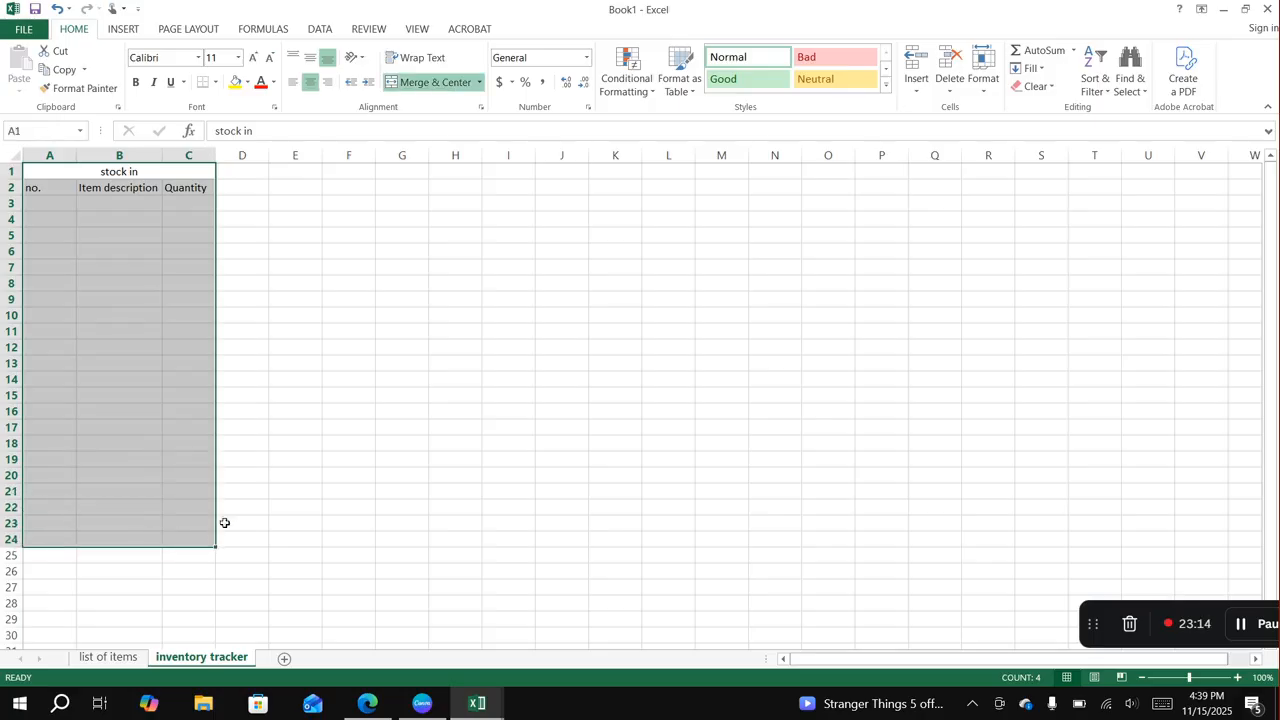
click(216, 84)
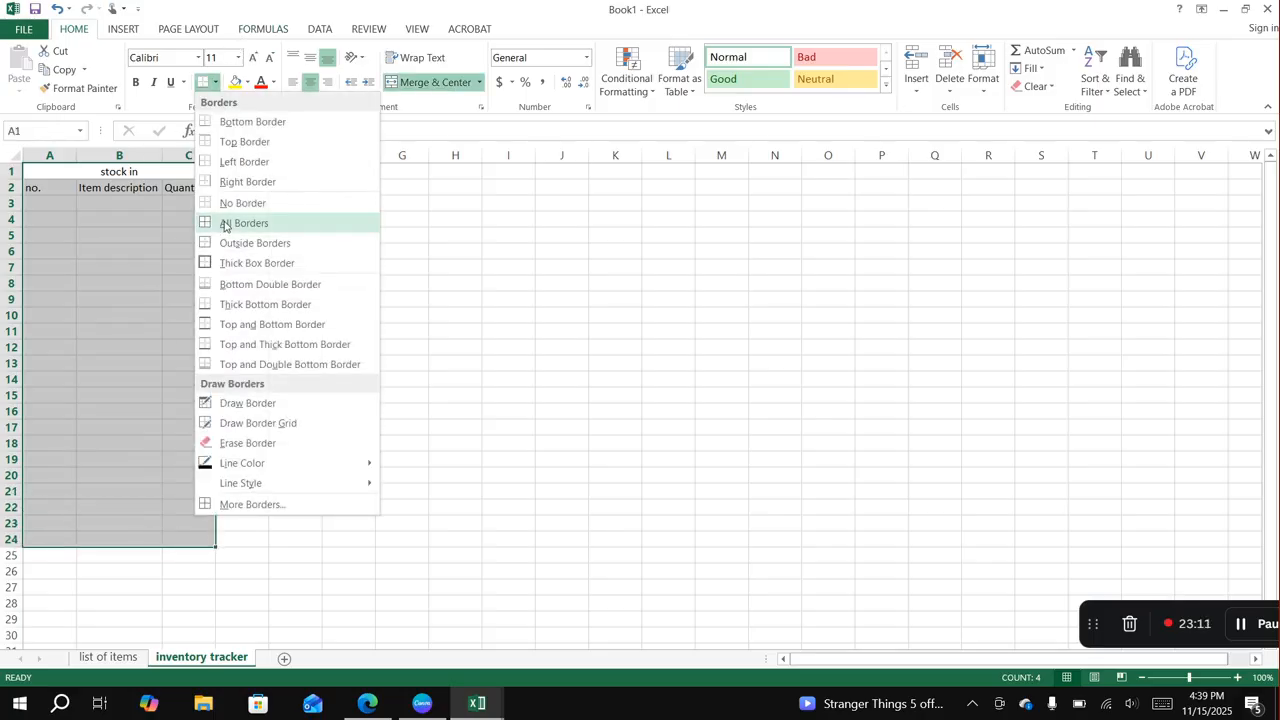
click(224, 225)
Fill the merged "stock in" title cell with a light blue-gray theme color.
click(102, 171)
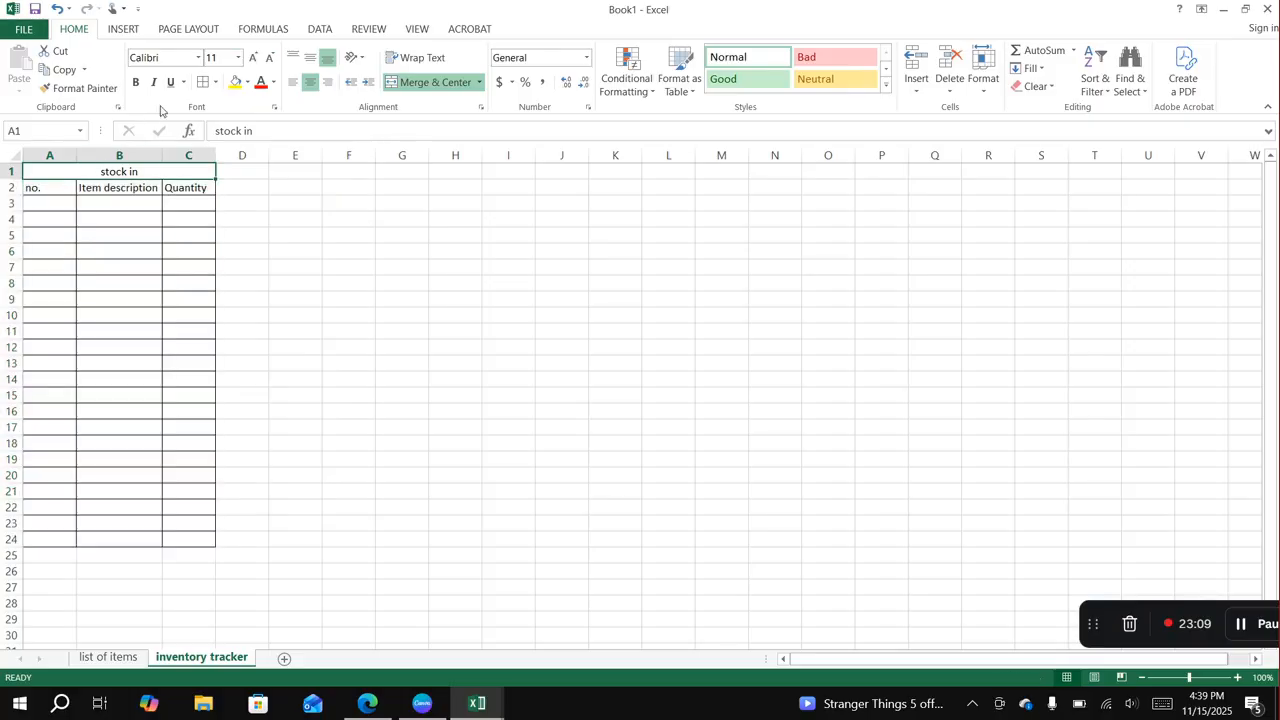
click(247, 82)
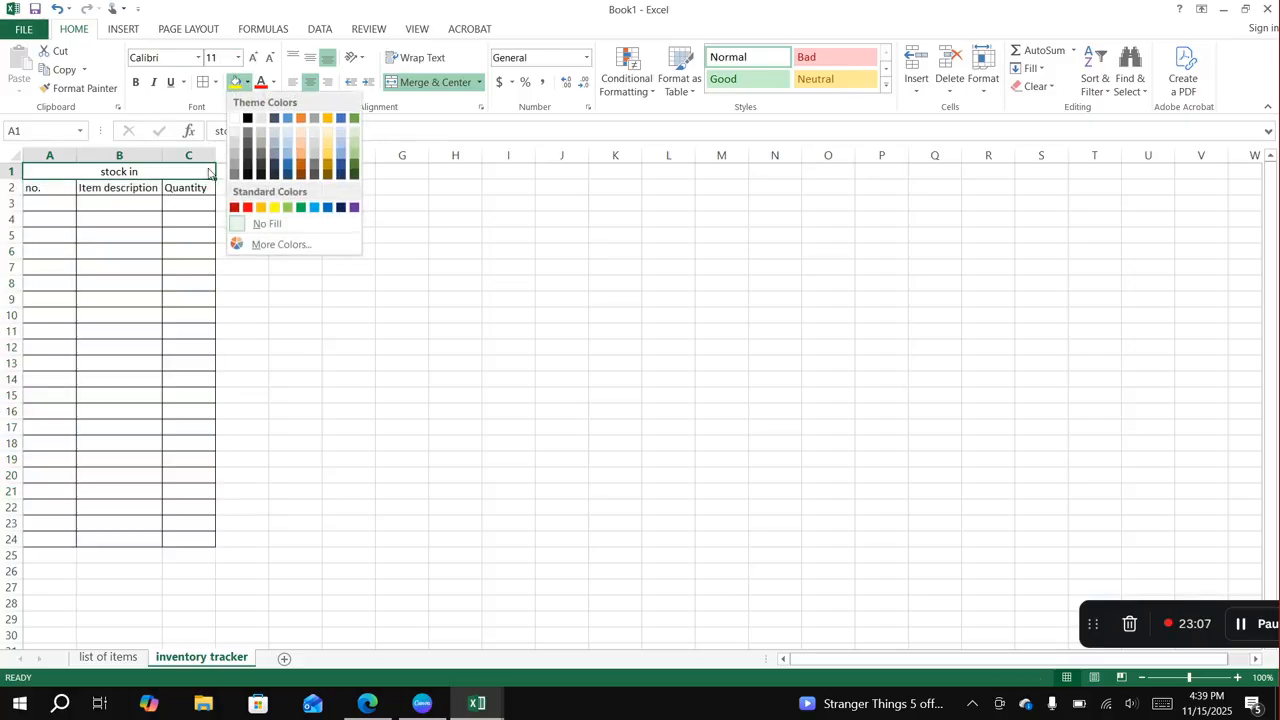
click(271, 146)
Make the title and header rows A1:C2 bold and give the header row the same blue-gray fill.
drag(135, 172, 147, 186)
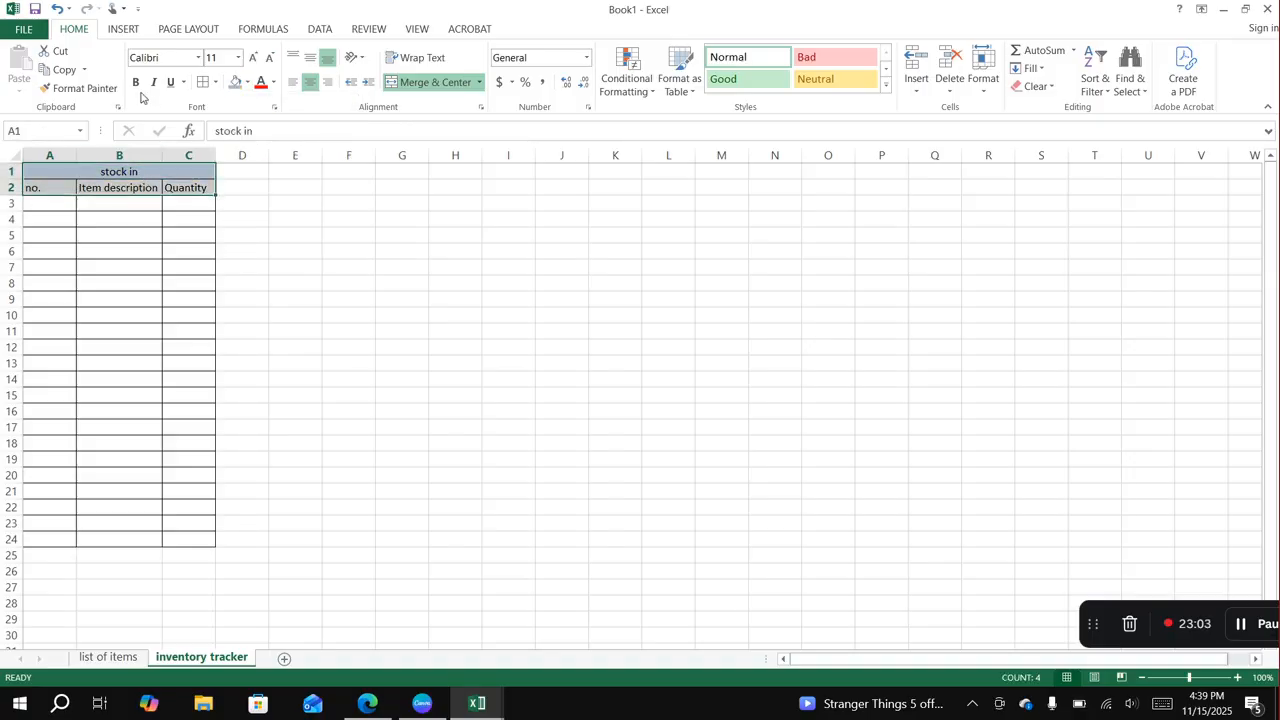
key(ctrl+b)
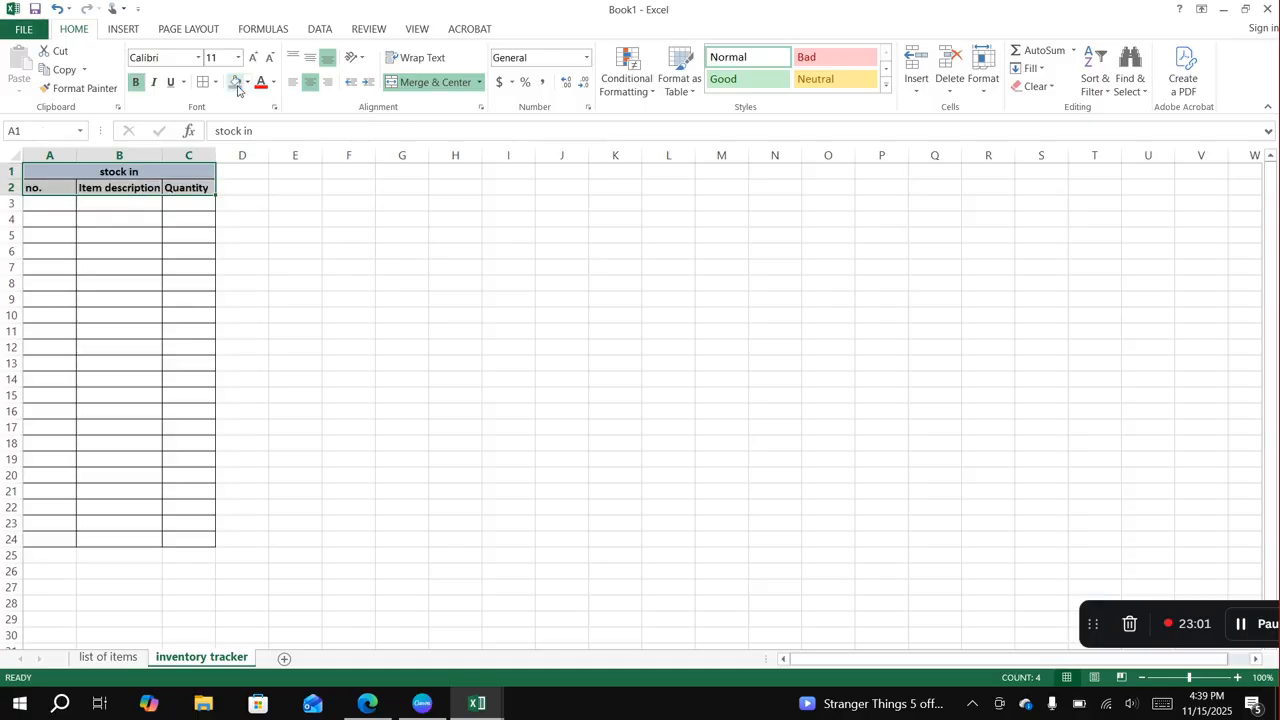
click(256, 200)
Autofit all column widths of the inventory tracker sheet to their contents, then select cell E1.
click(18, 155)
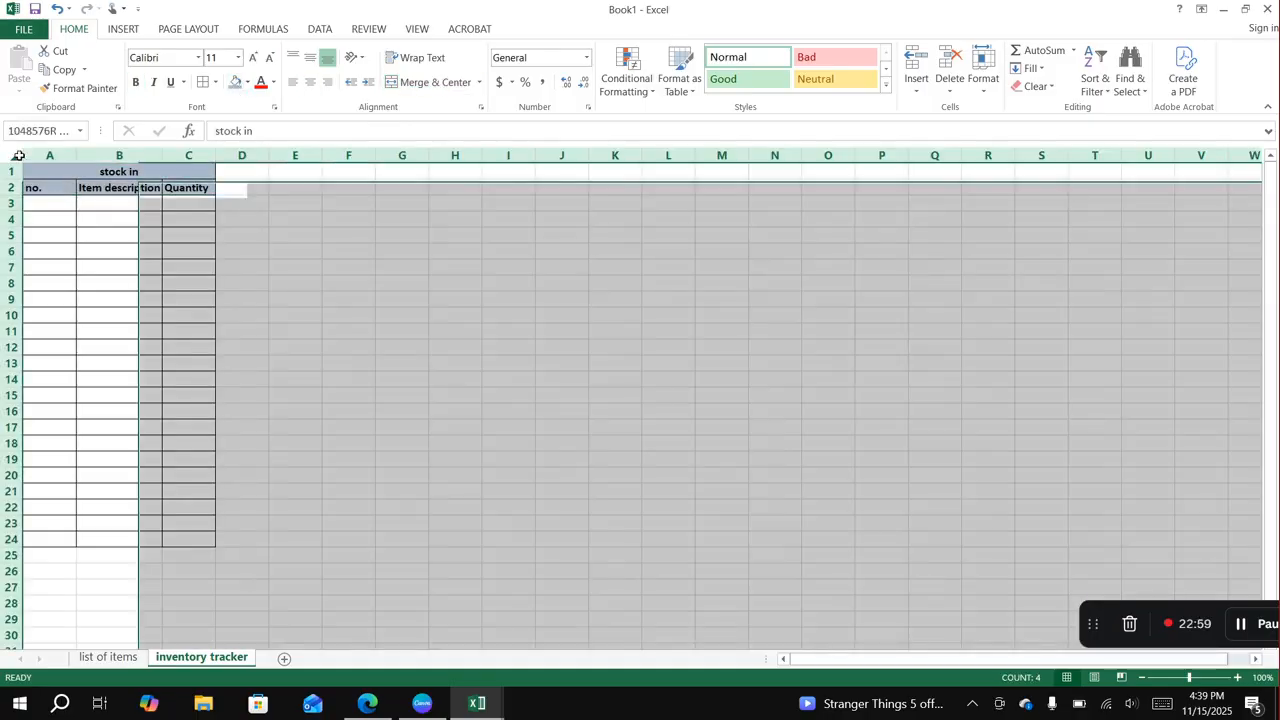
double_click(76, 154)
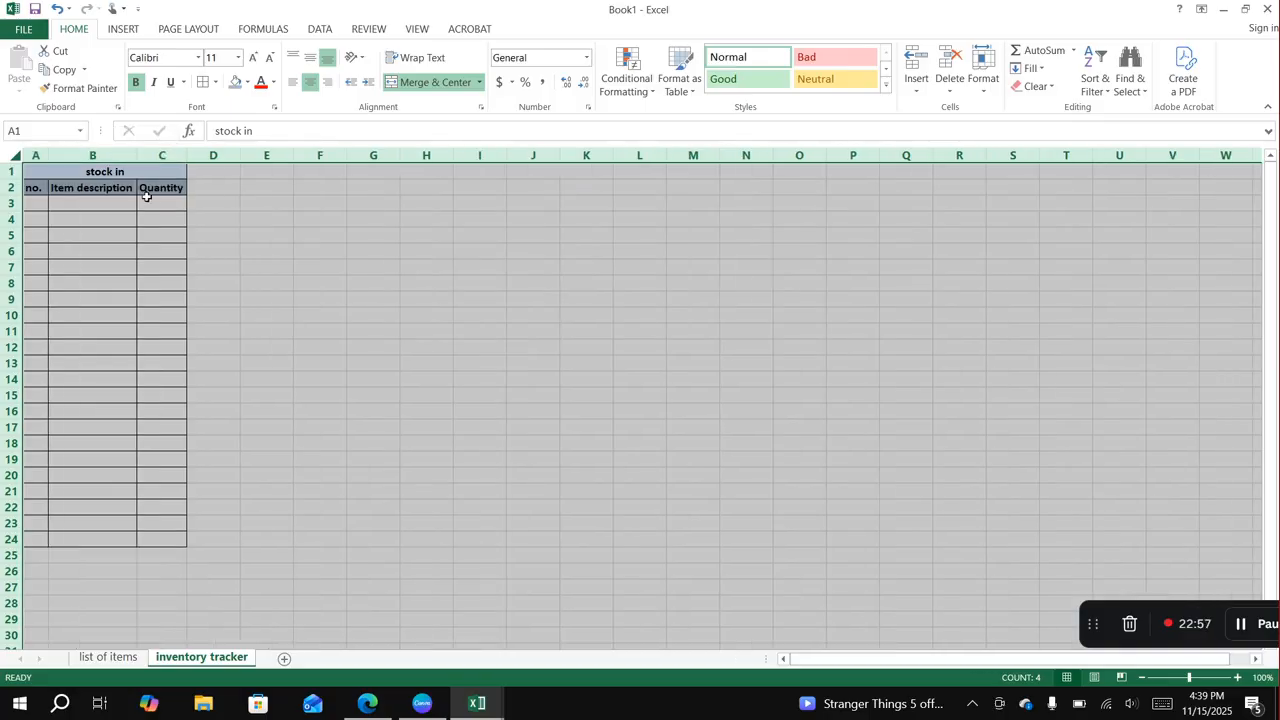
click(224, 190)
click(280, 170)
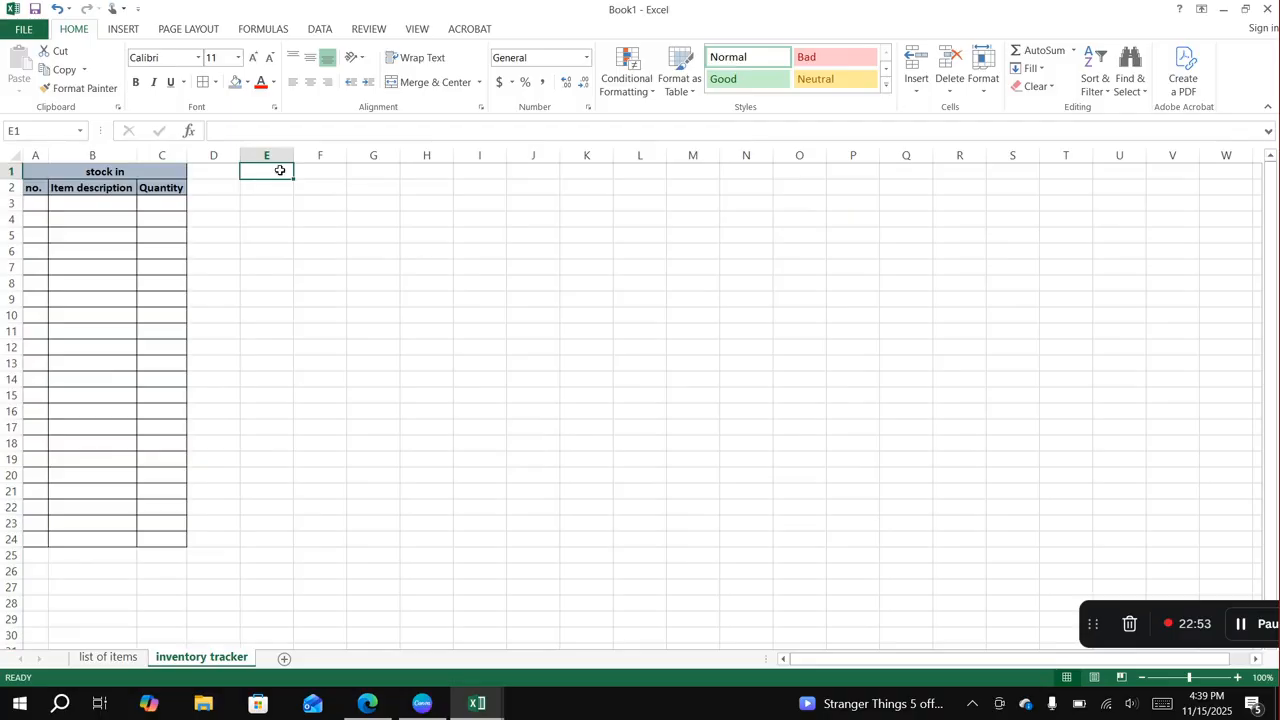
Enter "stock out" in E1 and merge and center it across E1:G1.
text(st)
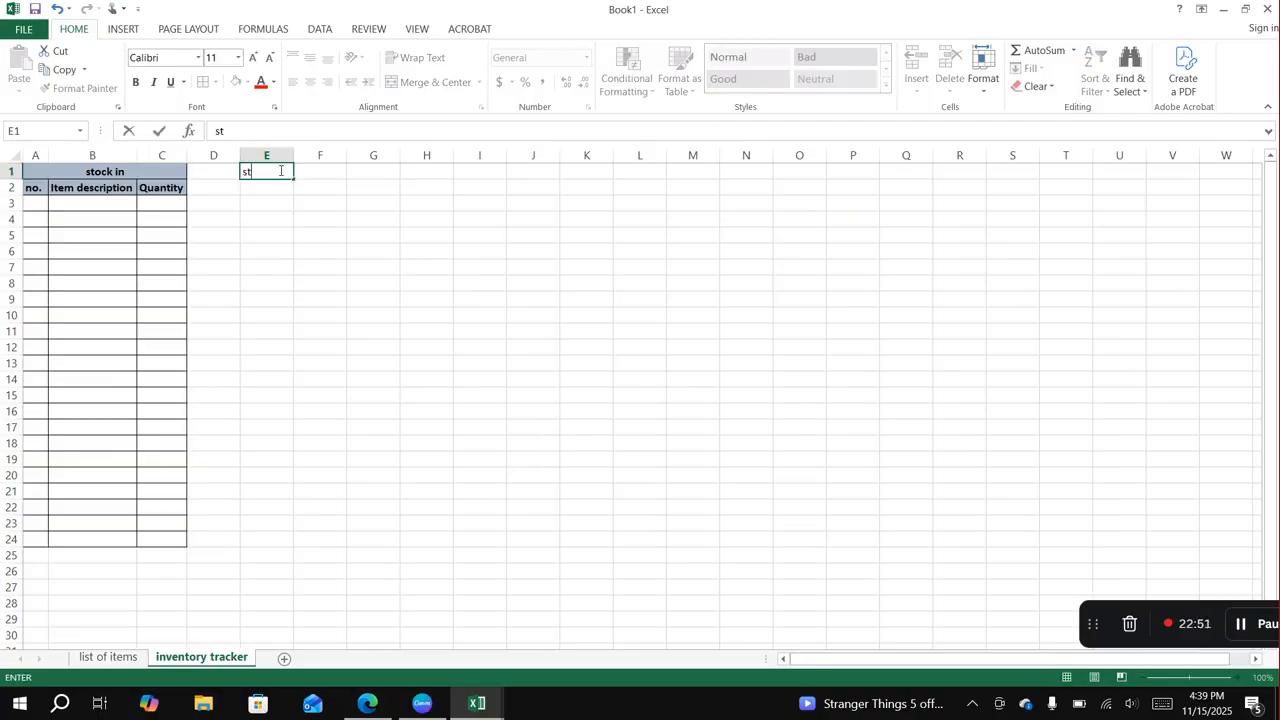
text(ock out)
drag(291, 212, 365, 174)
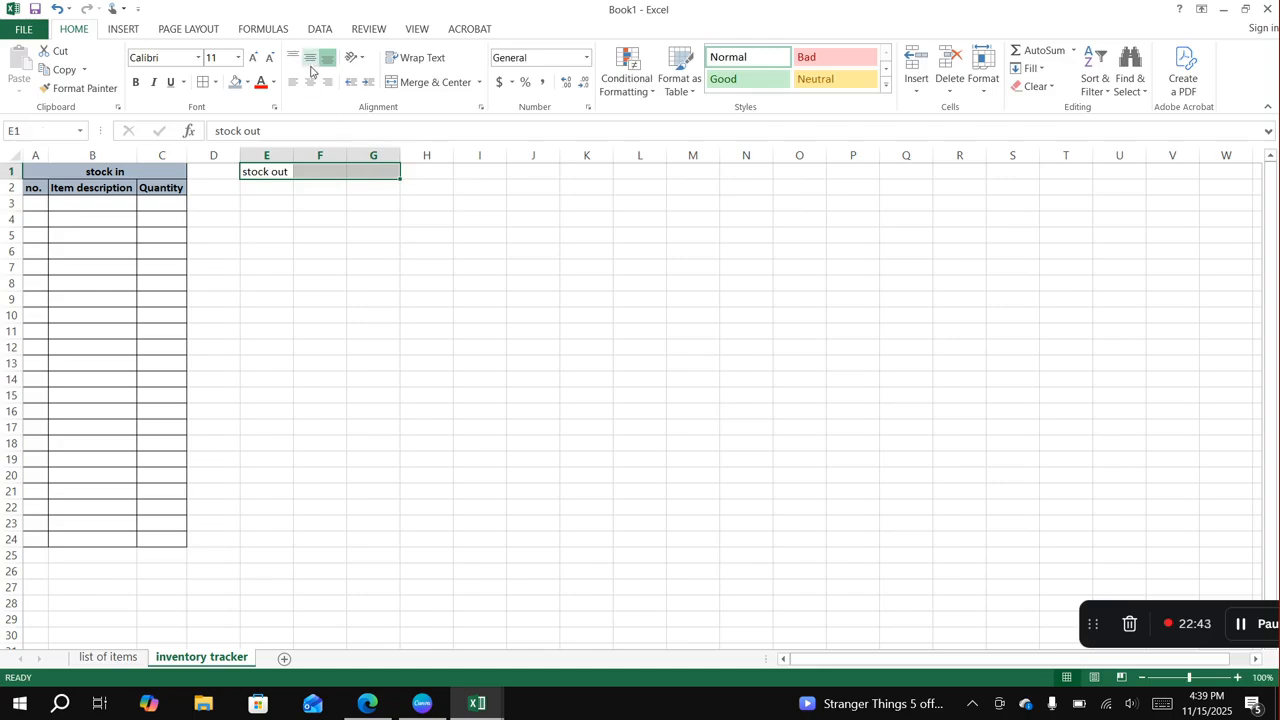
click(311, 82)
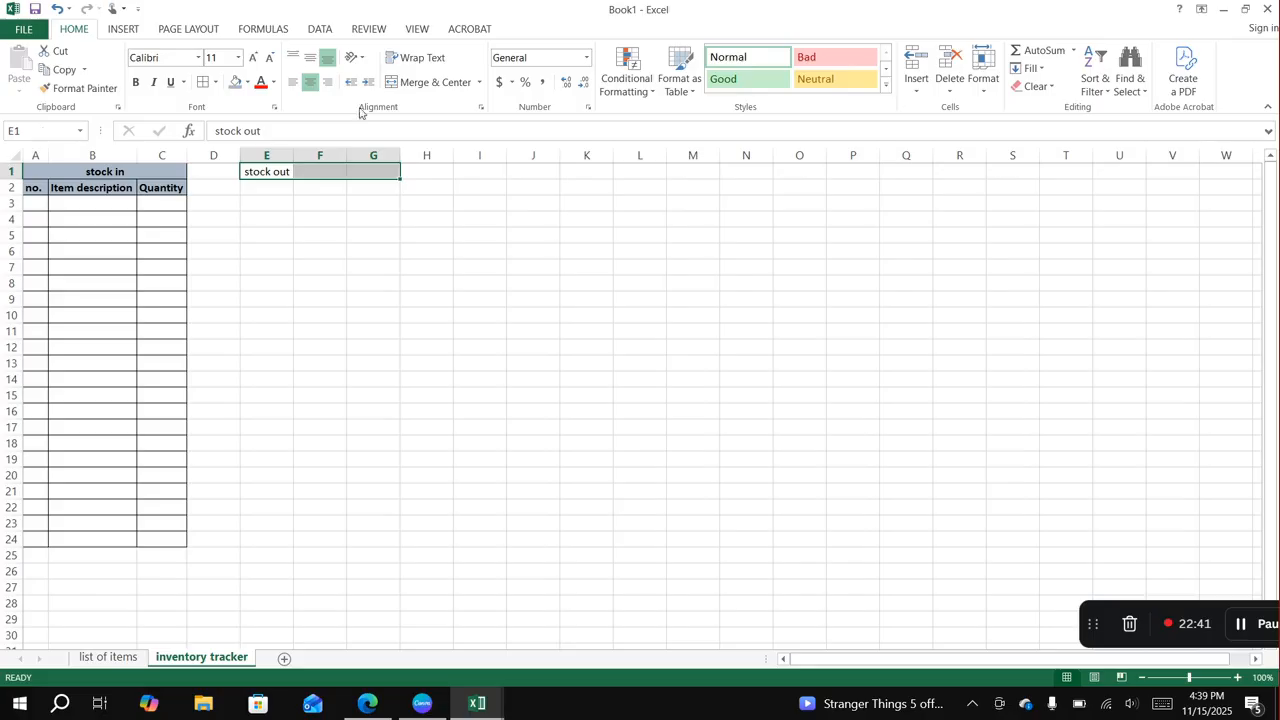
click(430, 82)
key(ctrl+z)
key(ctrl+z)
Enter "no. Item Description" in E2 and "Quantity" in F2 as headers under the stock out title.
click(262, 188)
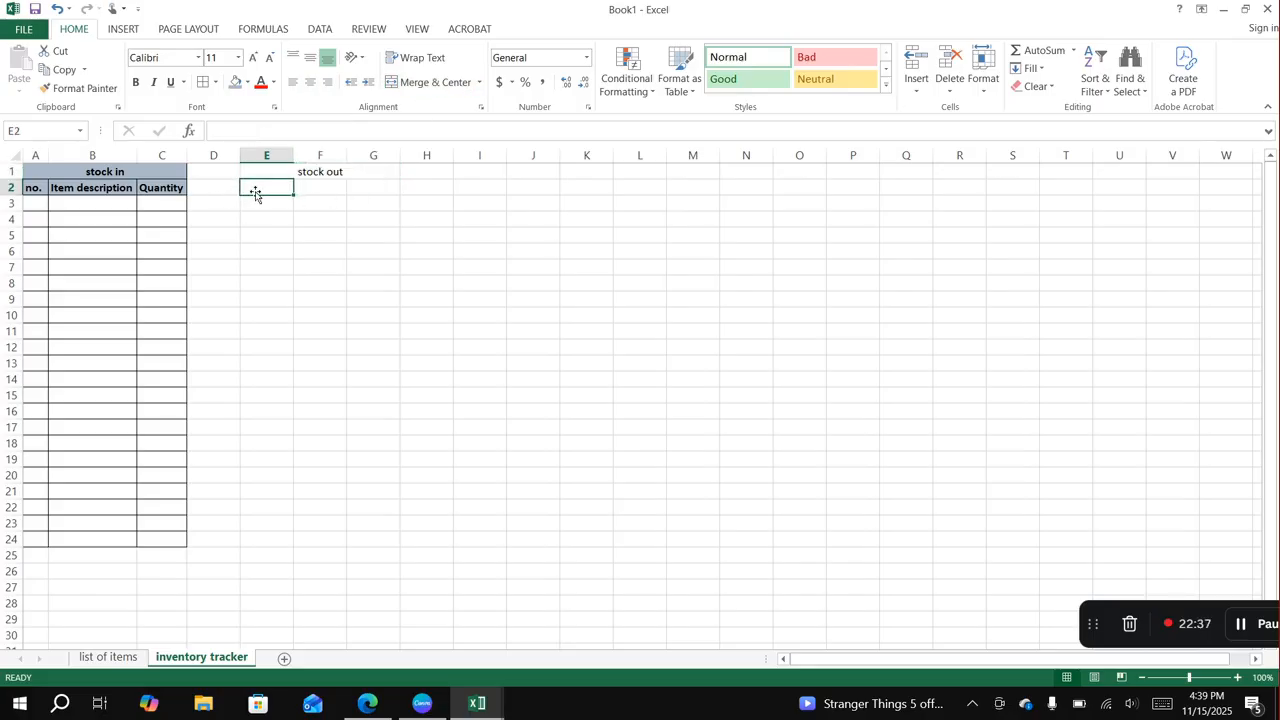
text(no)
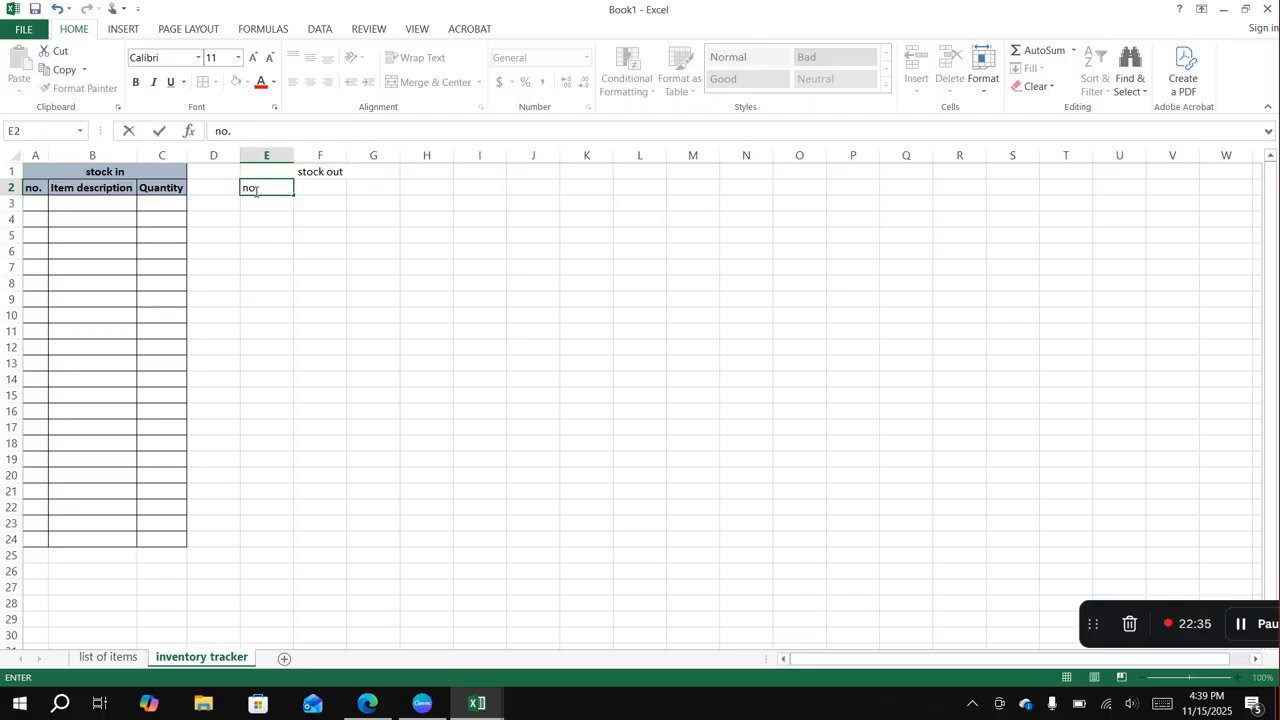
text(. Item Descr)
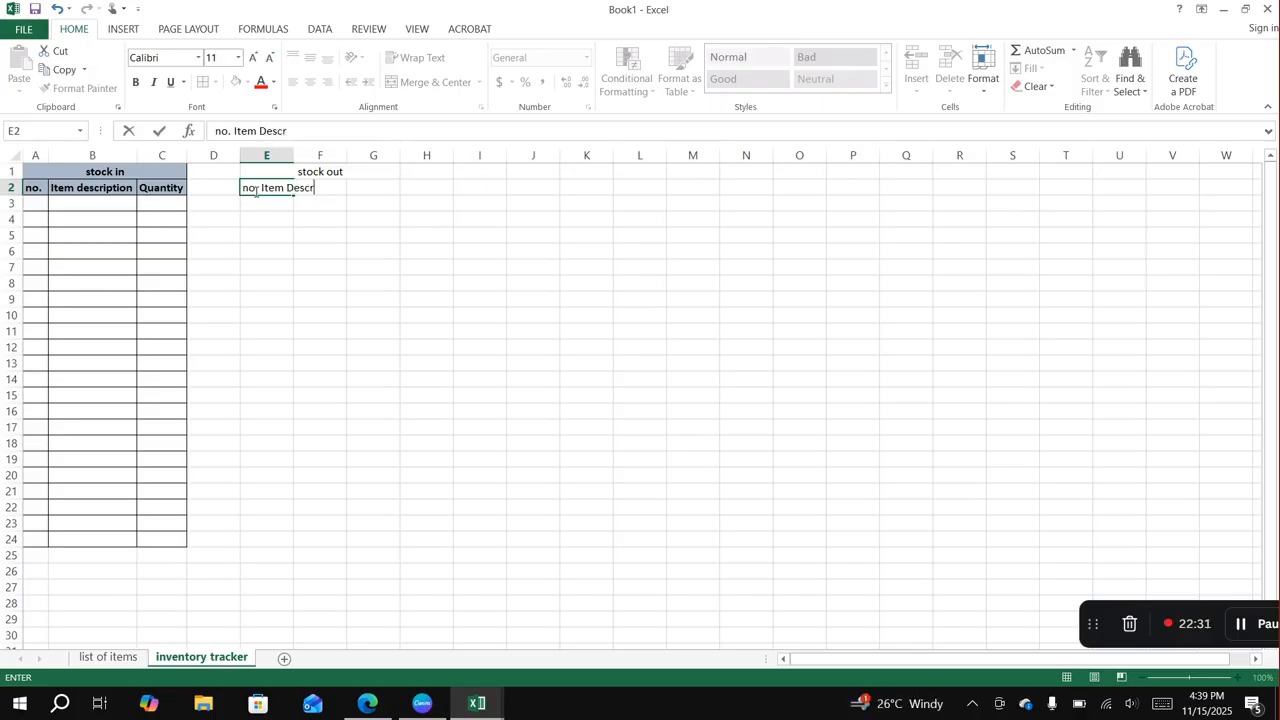
text(iption)
key(Tab)
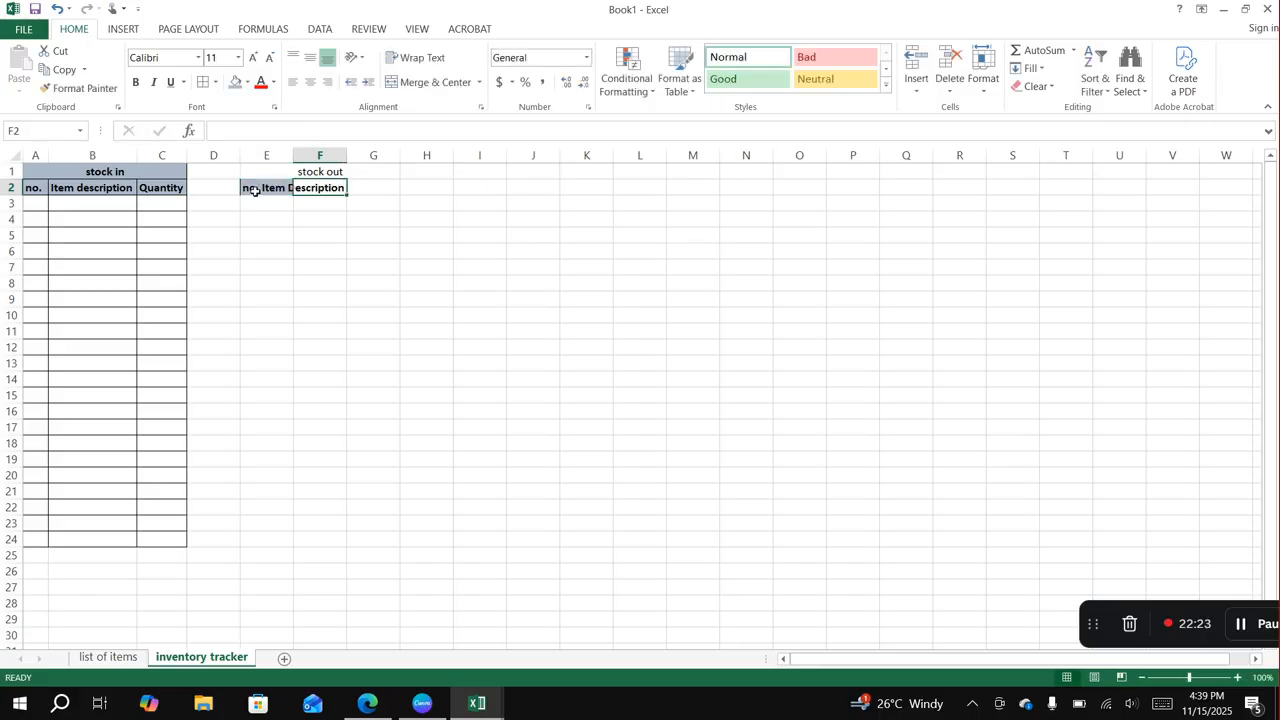
text(Quantity)
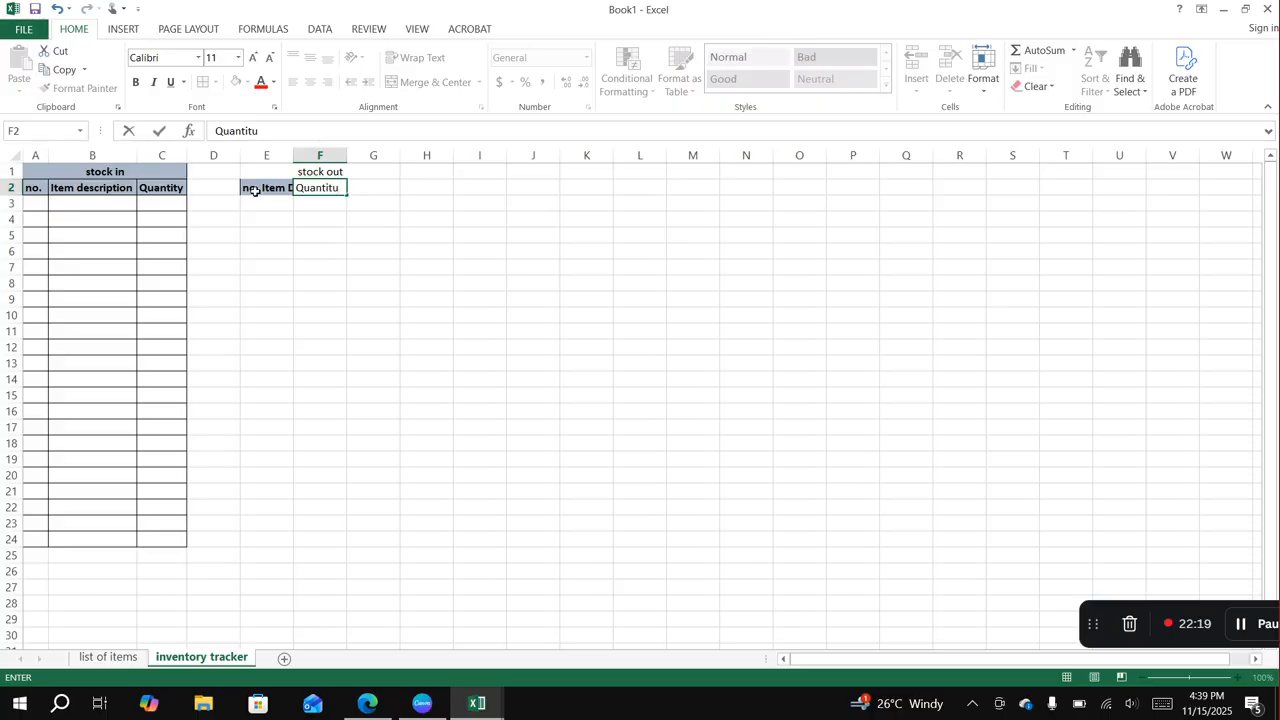
click(334, 232)
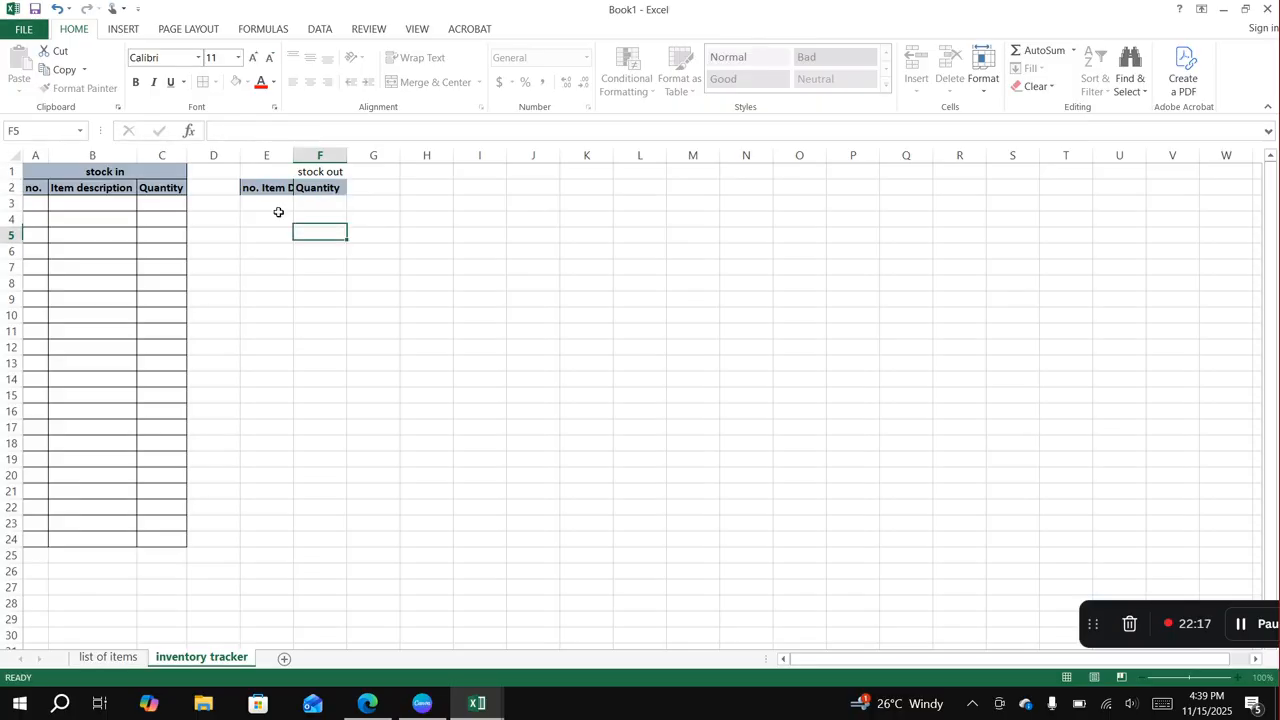
Fill the stock out title and header rows E1:G2 with a light orange theme color.
drag(265, 173, 290, 188)
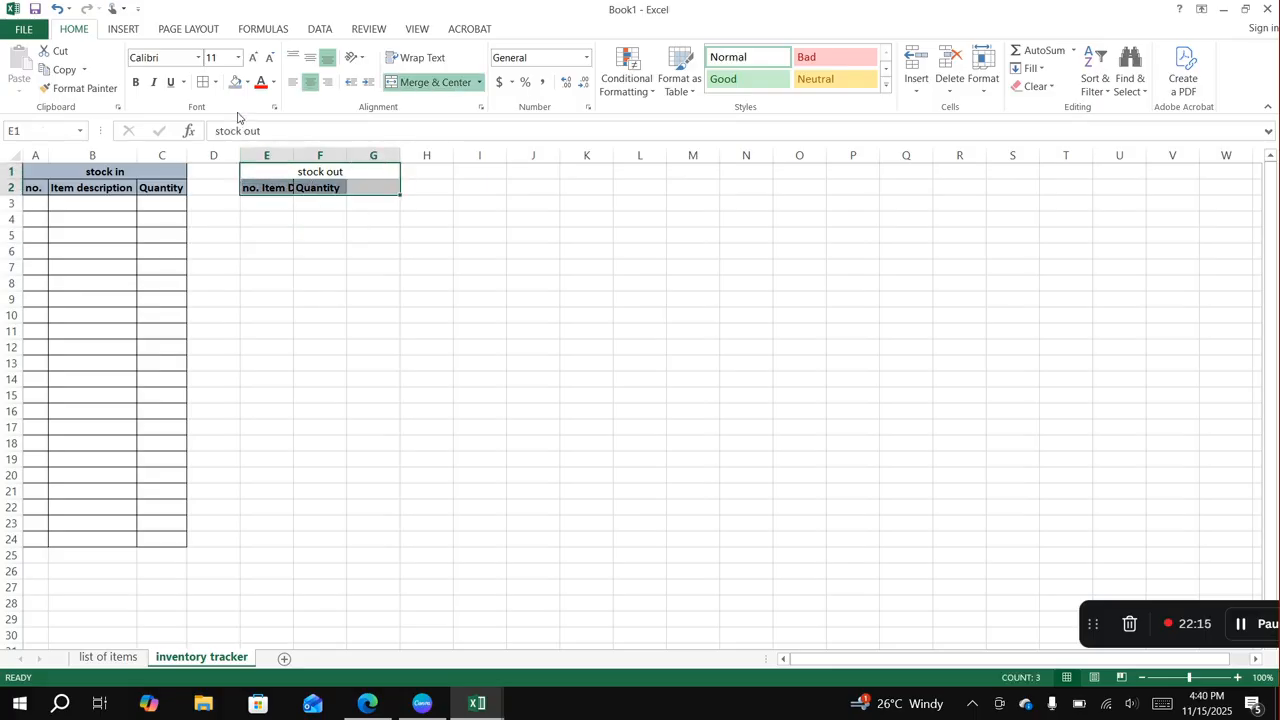
click(247, 82)
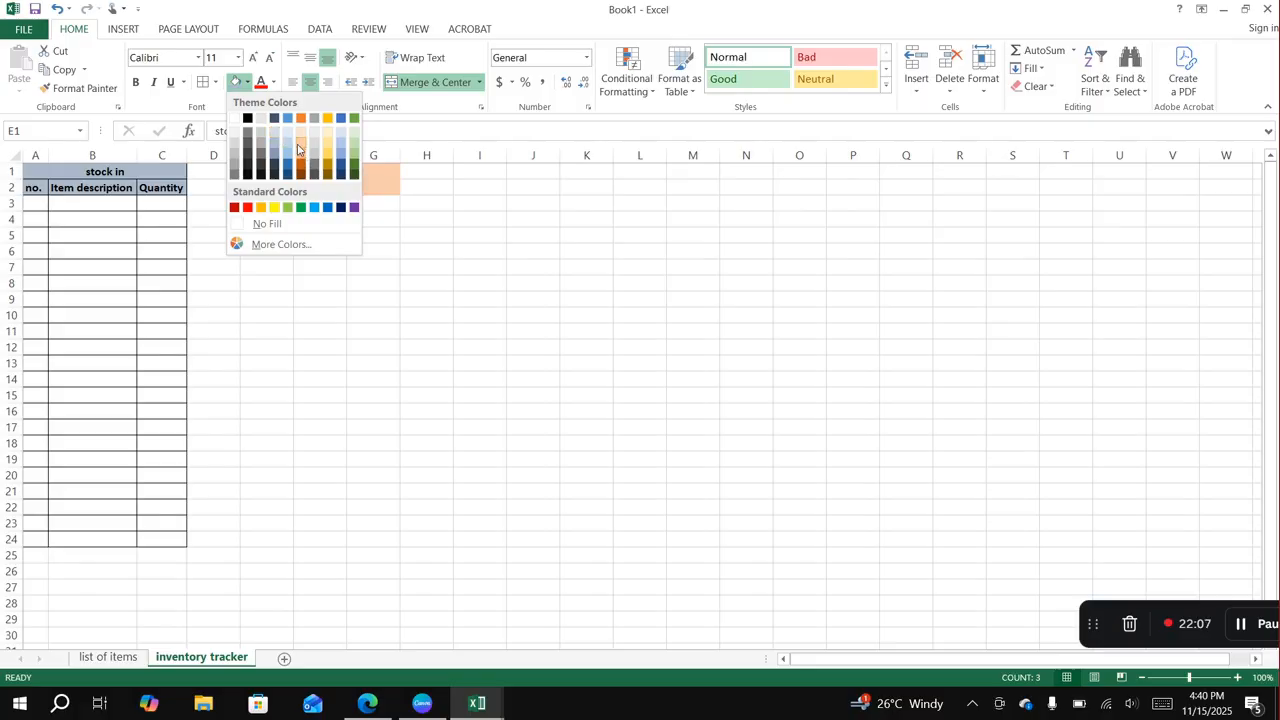
click(298, 149)
click(360, 240)
Autofit the widths of columns E to G to their contents.
drag(266, 166, 317, 180)
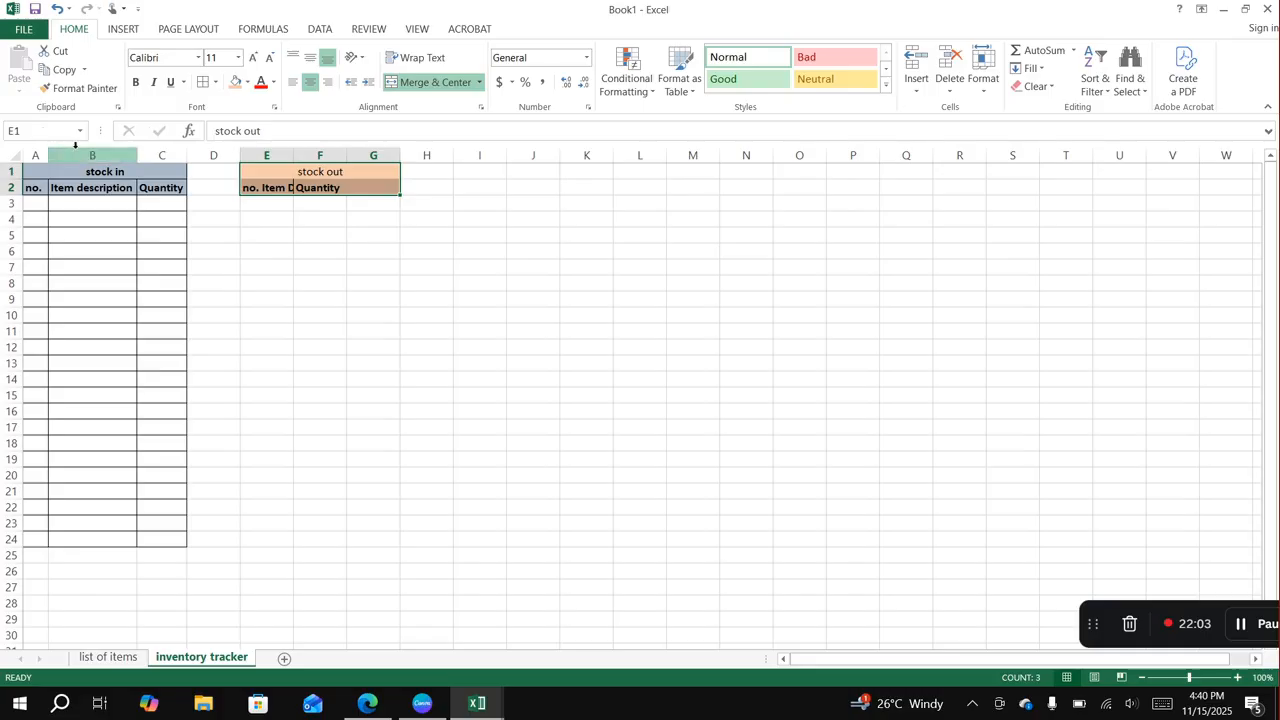
drag(266, 155, 377, 223)
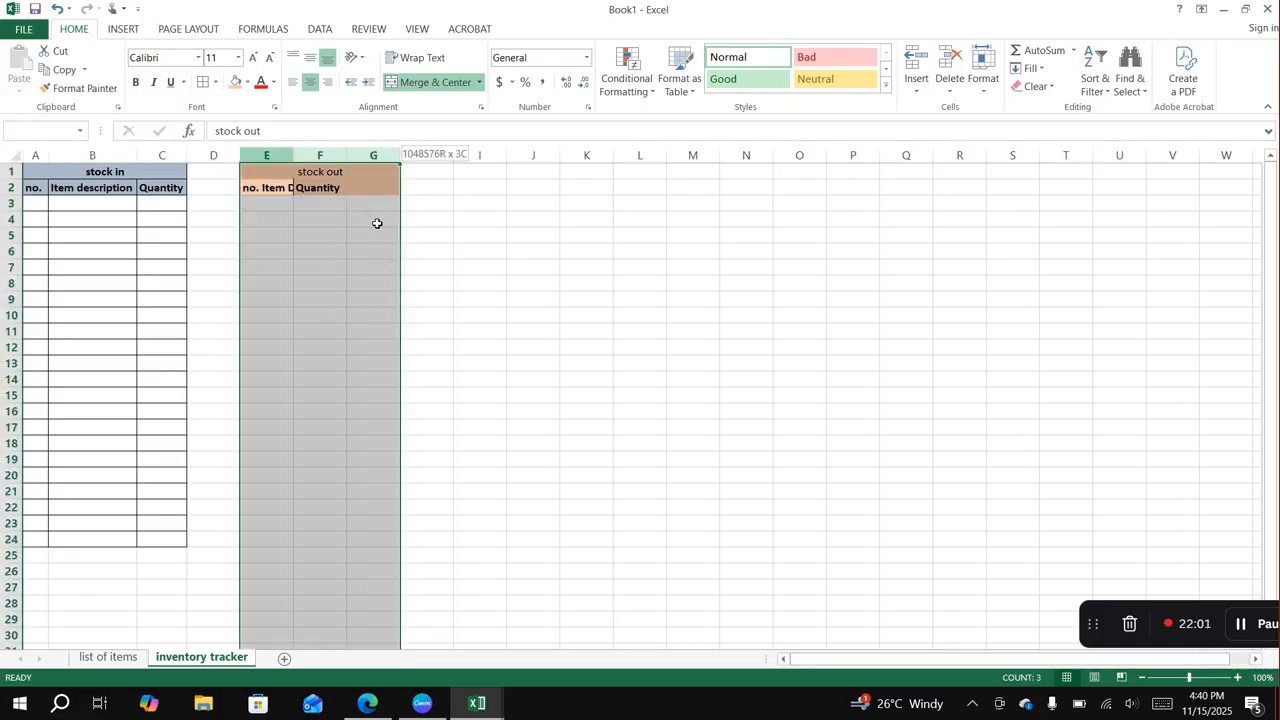
double_click(294, 155)
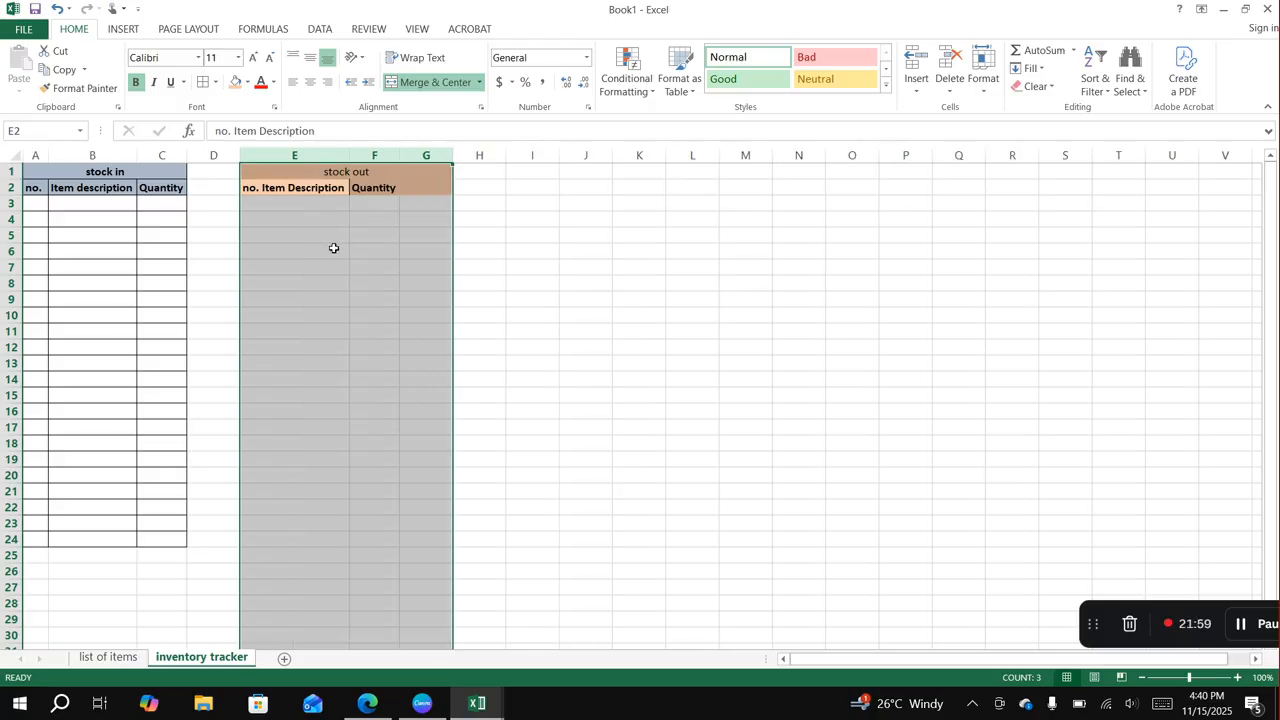
Split the combined stock out header so E2 reads "no.", F2 "Description" and G2 "Quantity".
click(281, 190)
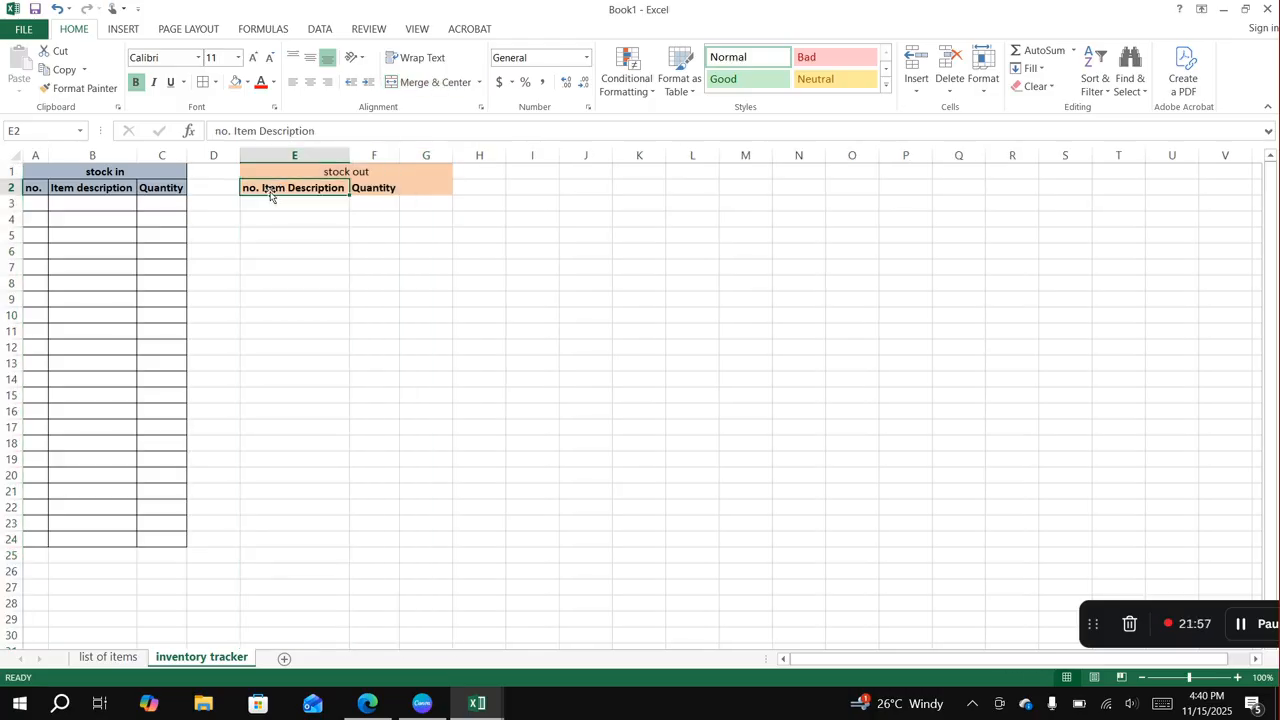
double_click(262, 188)
drag(258, 188, 352, 194)
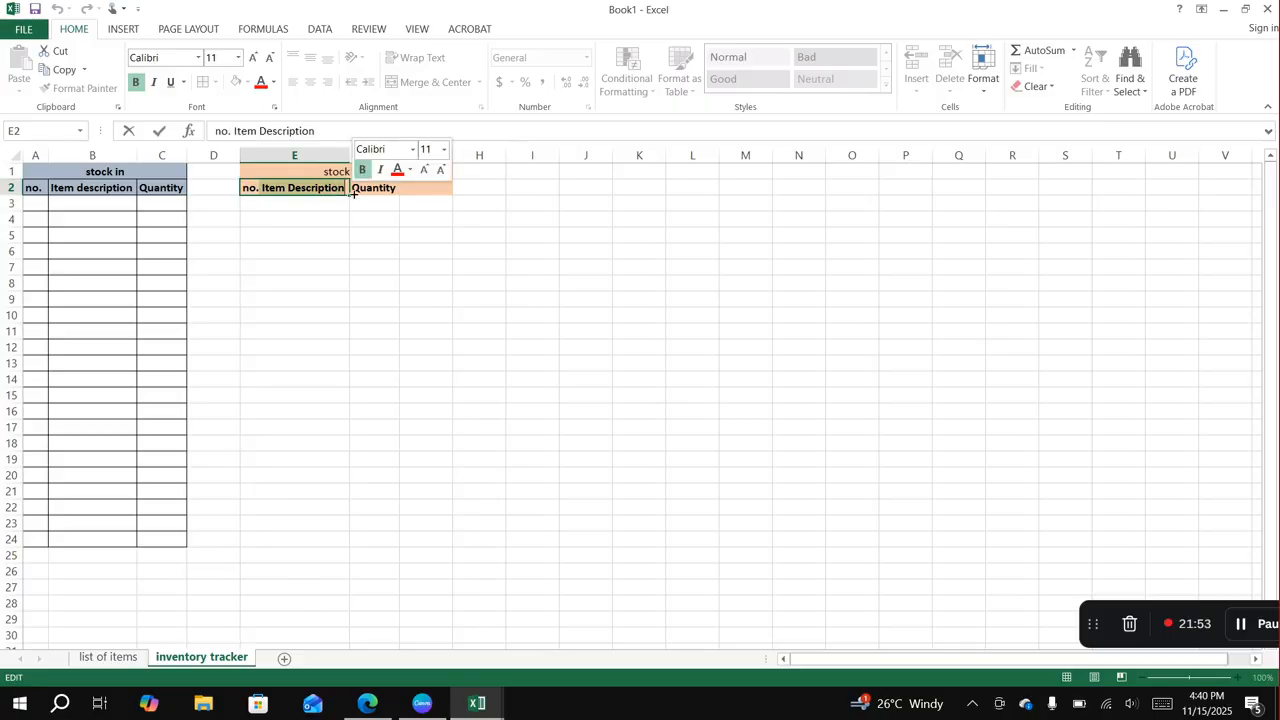
click(1245, 624)
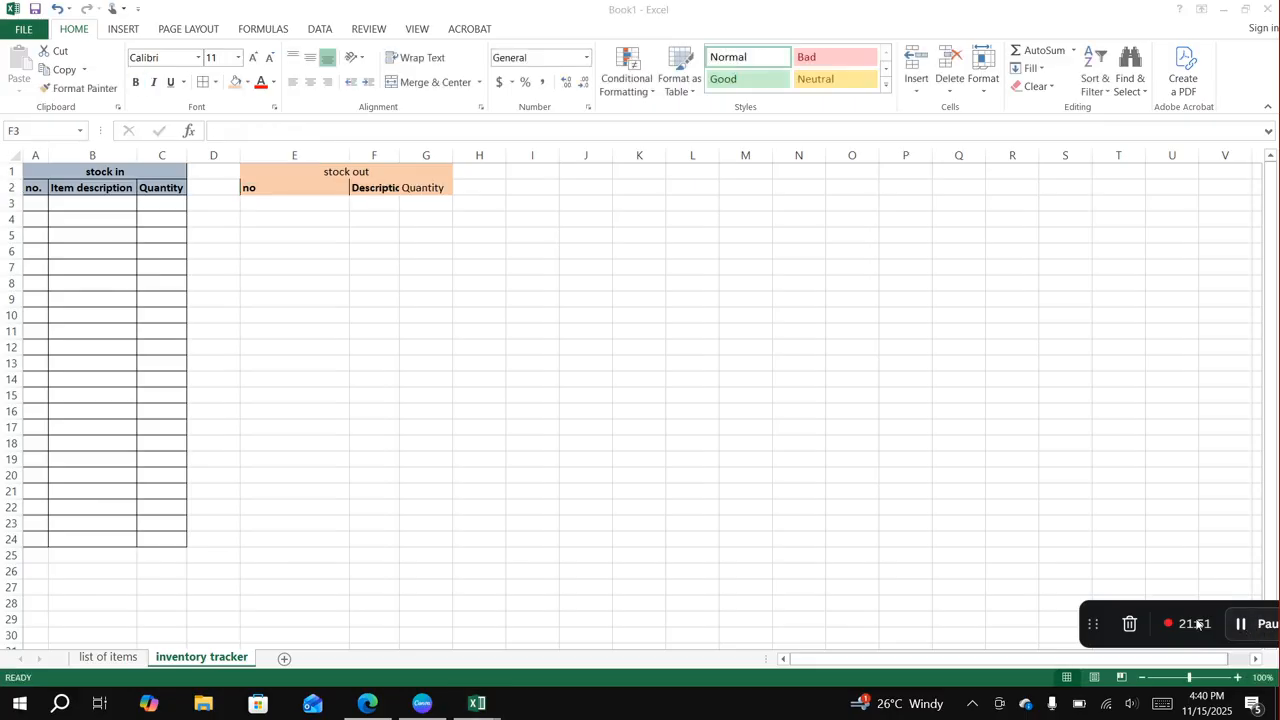
click(311, 190)
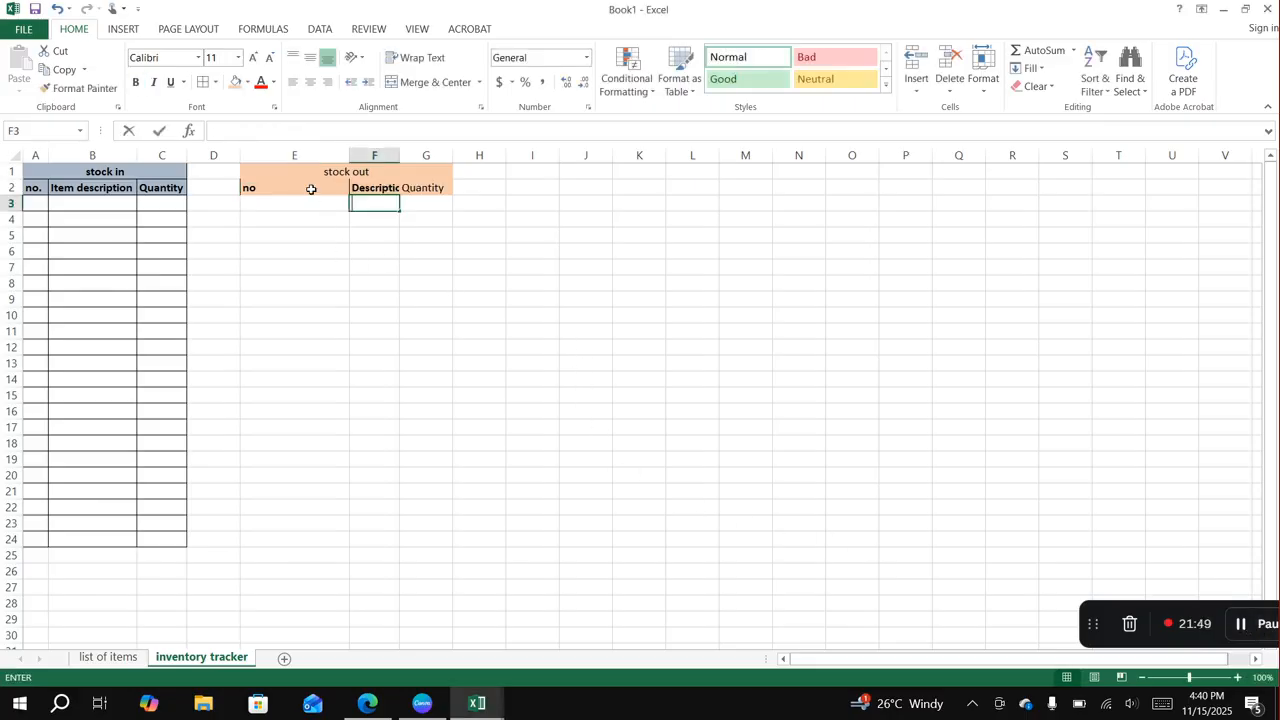
click(311, 189)
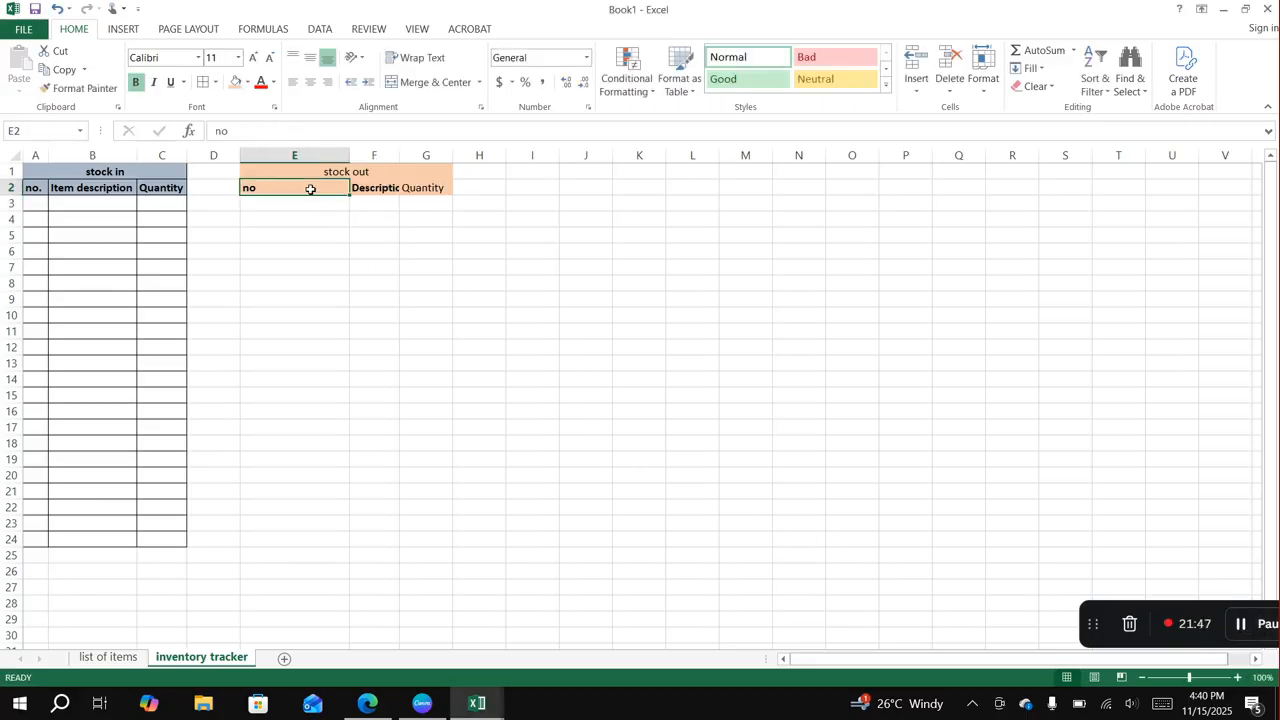
double_click(311, 189)
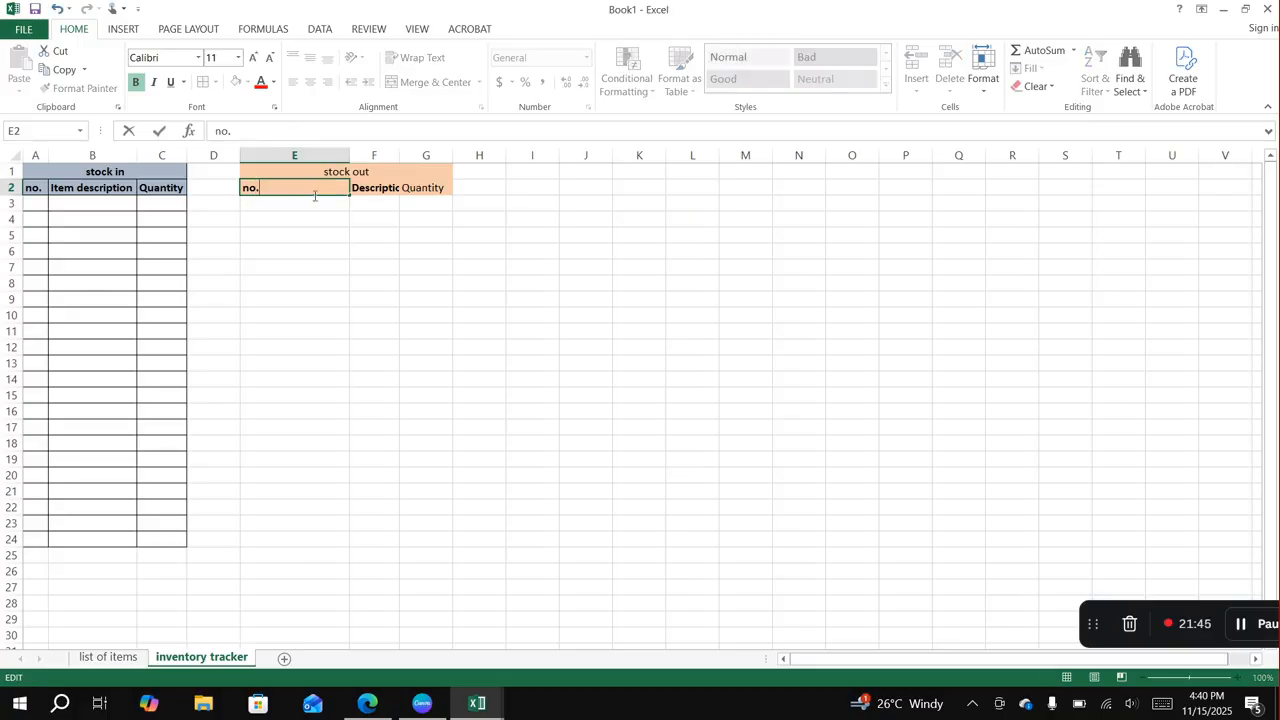
text(.)
key(Tab)
key(Tab)
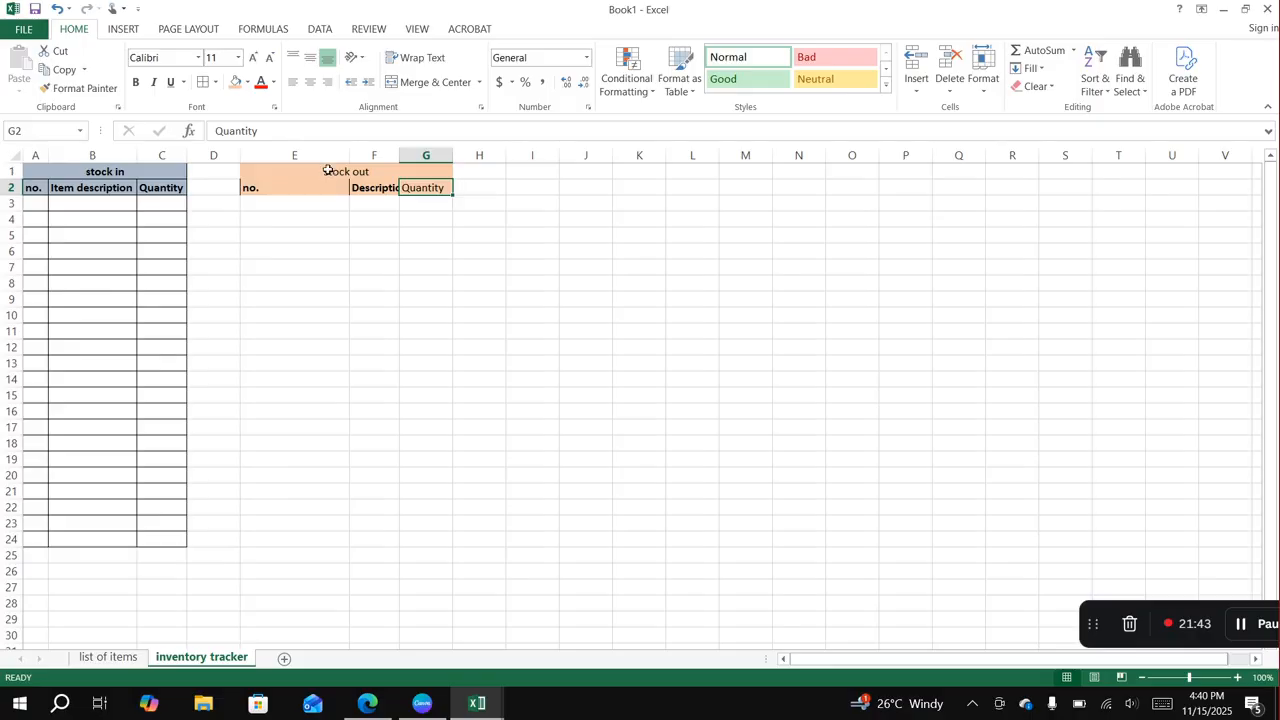
Make the stock out title and headers E1:G2 bold and fit columns E to G to the header text.
drag(328, 171, 430, 190)
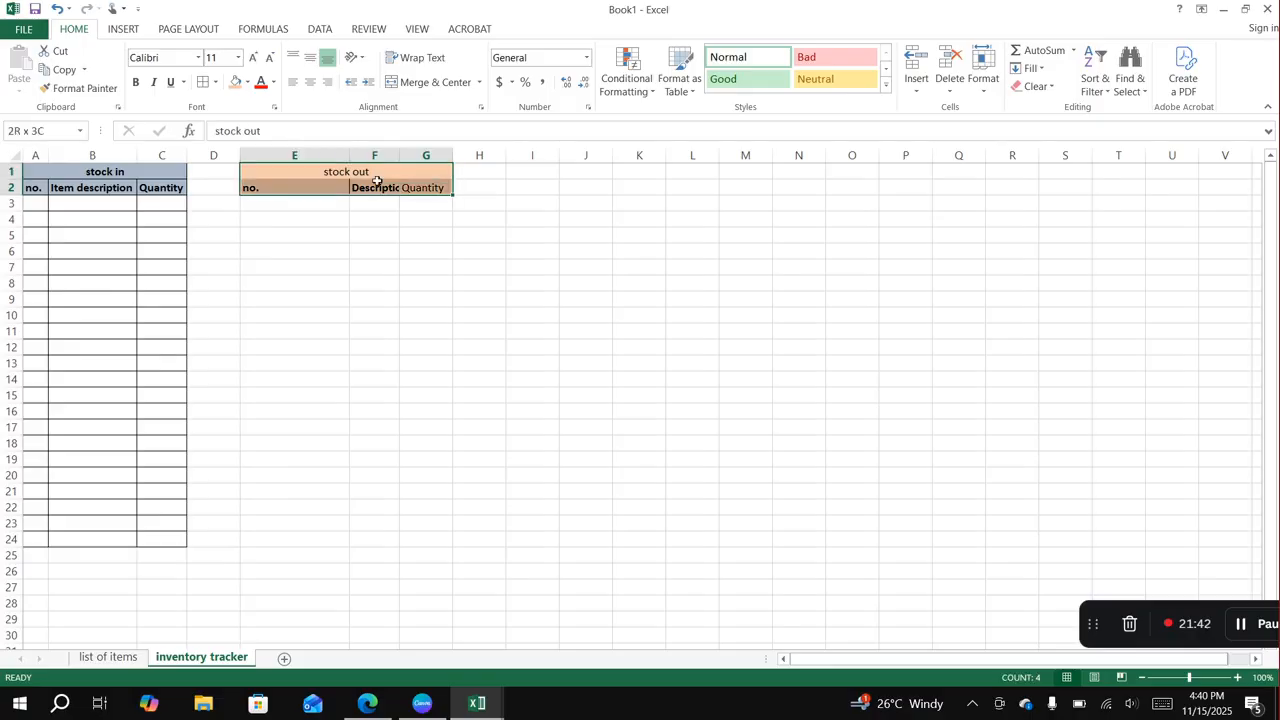
click(137, 82)
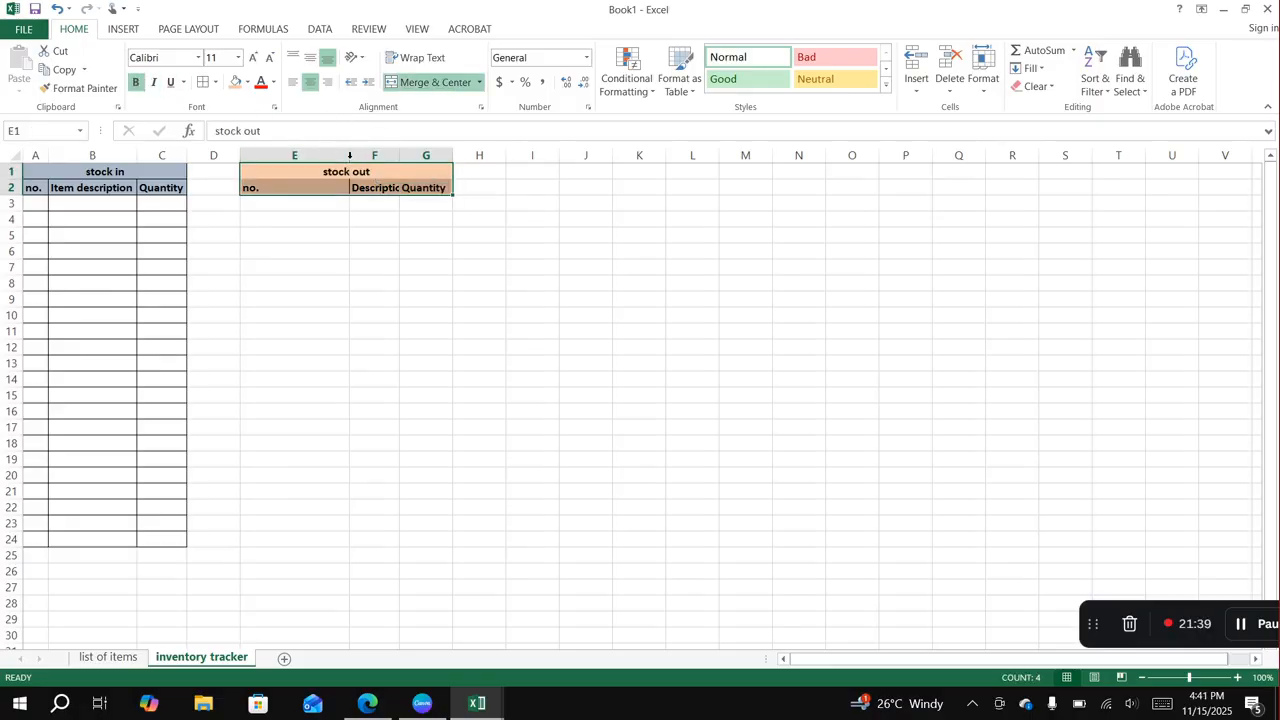
drag(349, 155, 375, 156)
click(322, 236)
Apply all borders to the stock out table range E1:G24.
drag(258, 171, 363, 539)
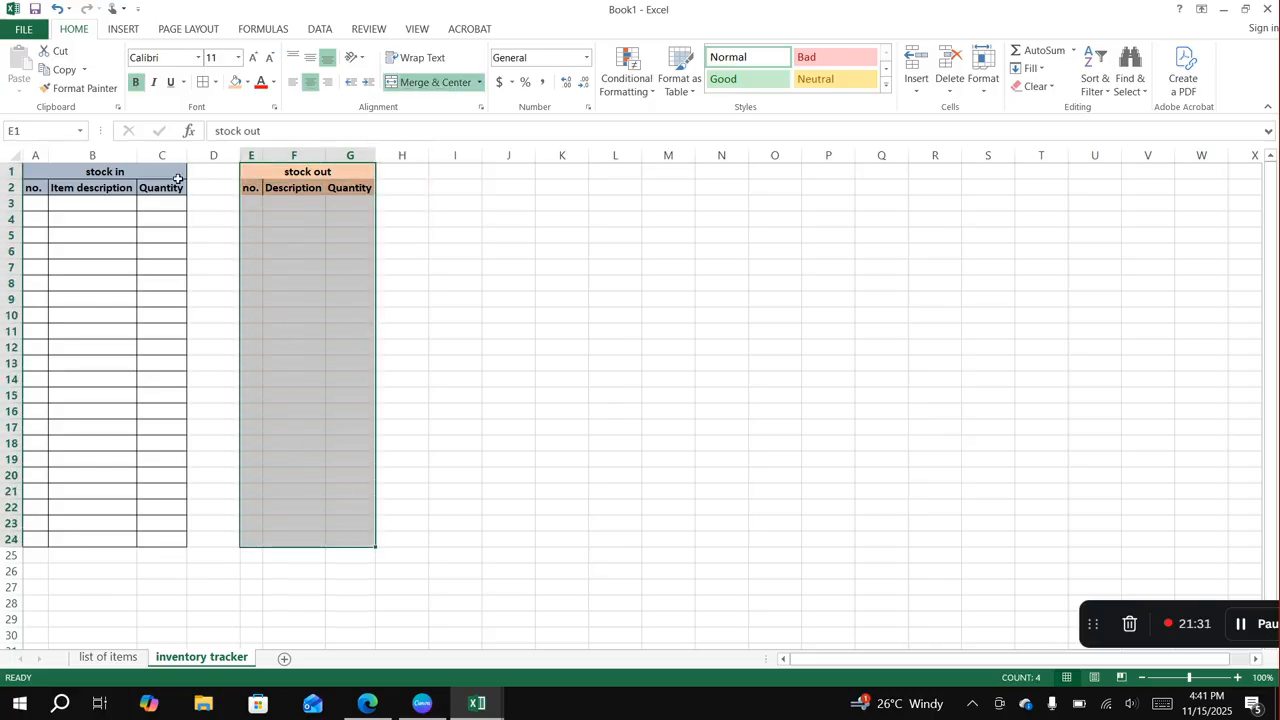
click(204, 82)
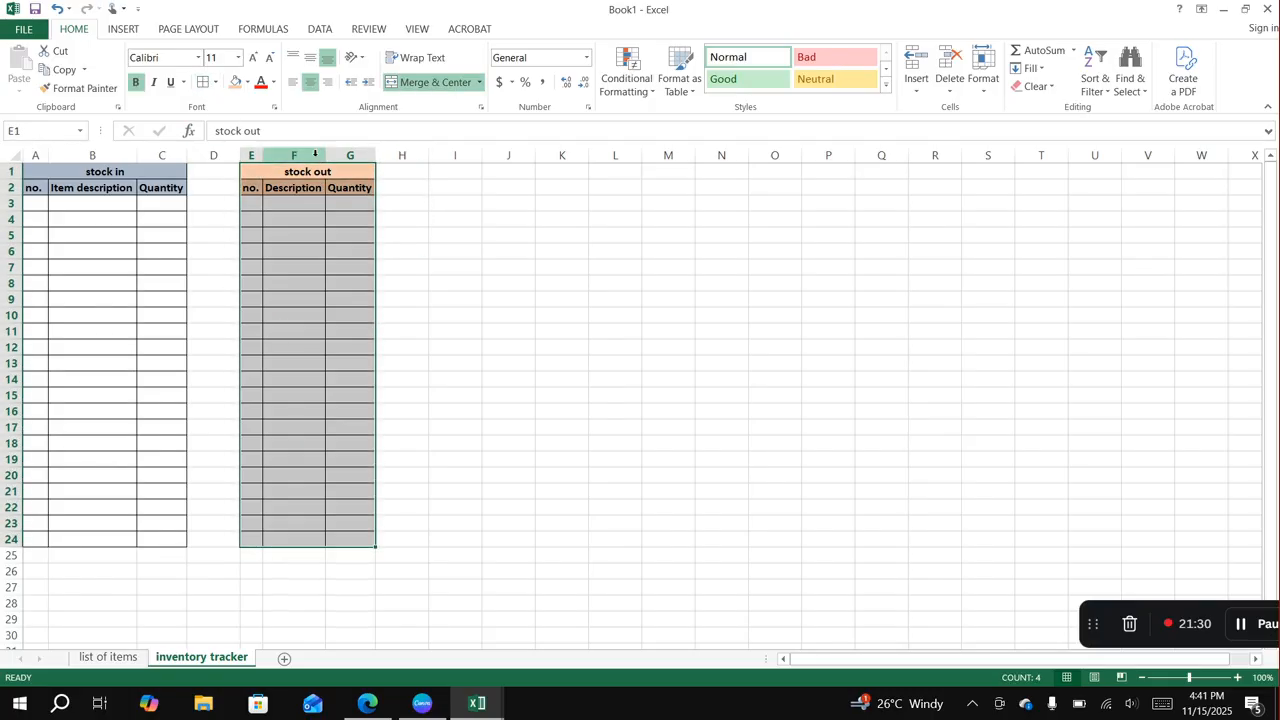
click(459, 172)
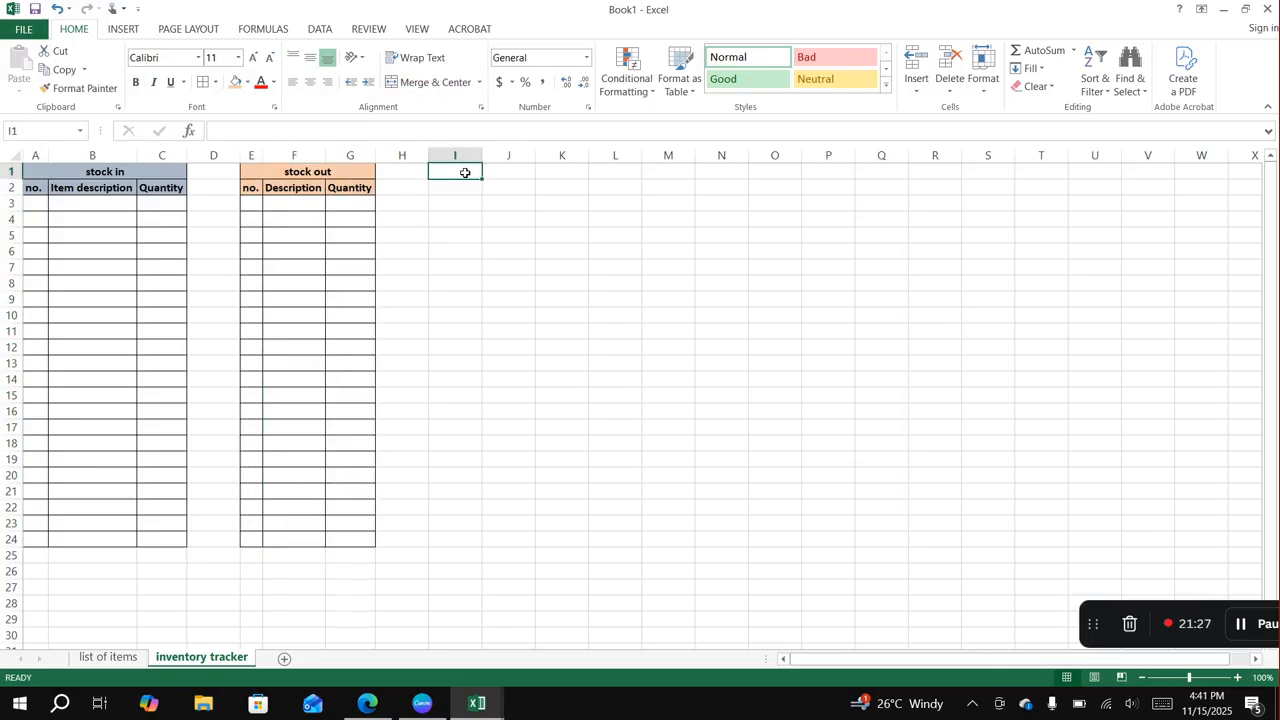
Enter the title "Current balances" in J1 and the headers "no.", "Item description" and "Quantity" in I2:K2.
click(513, 166)
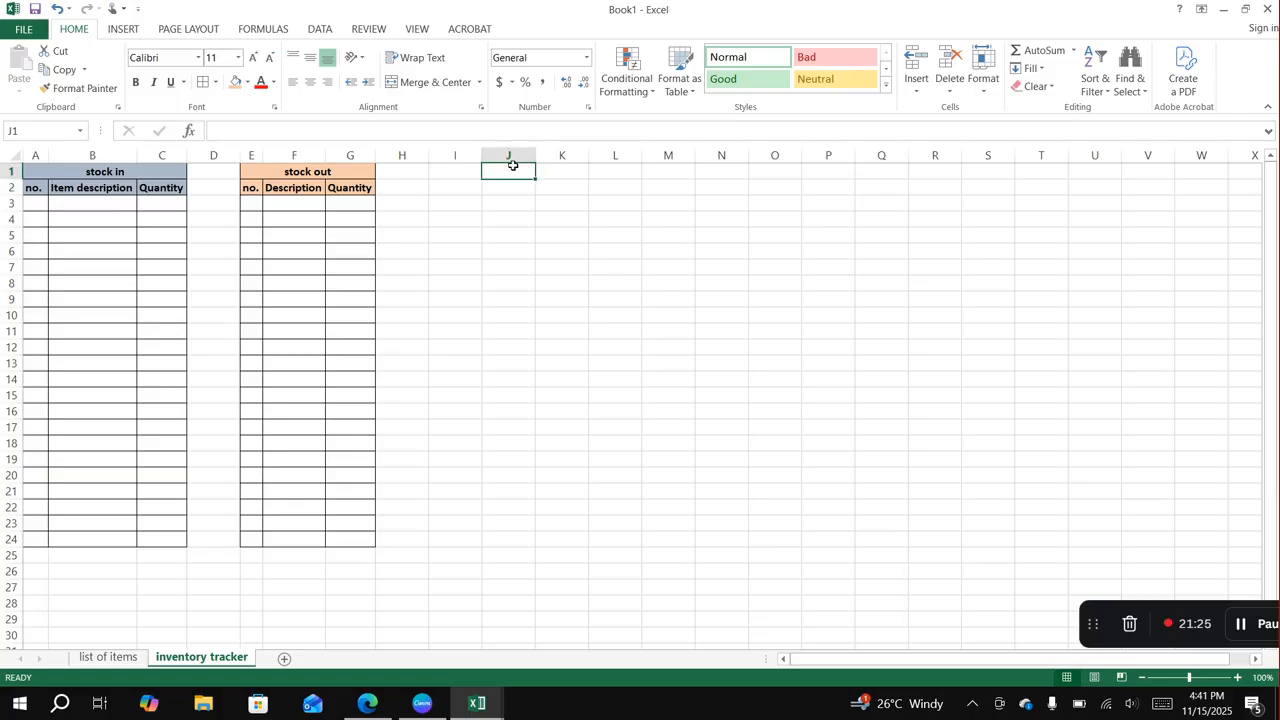
text(Current balances)
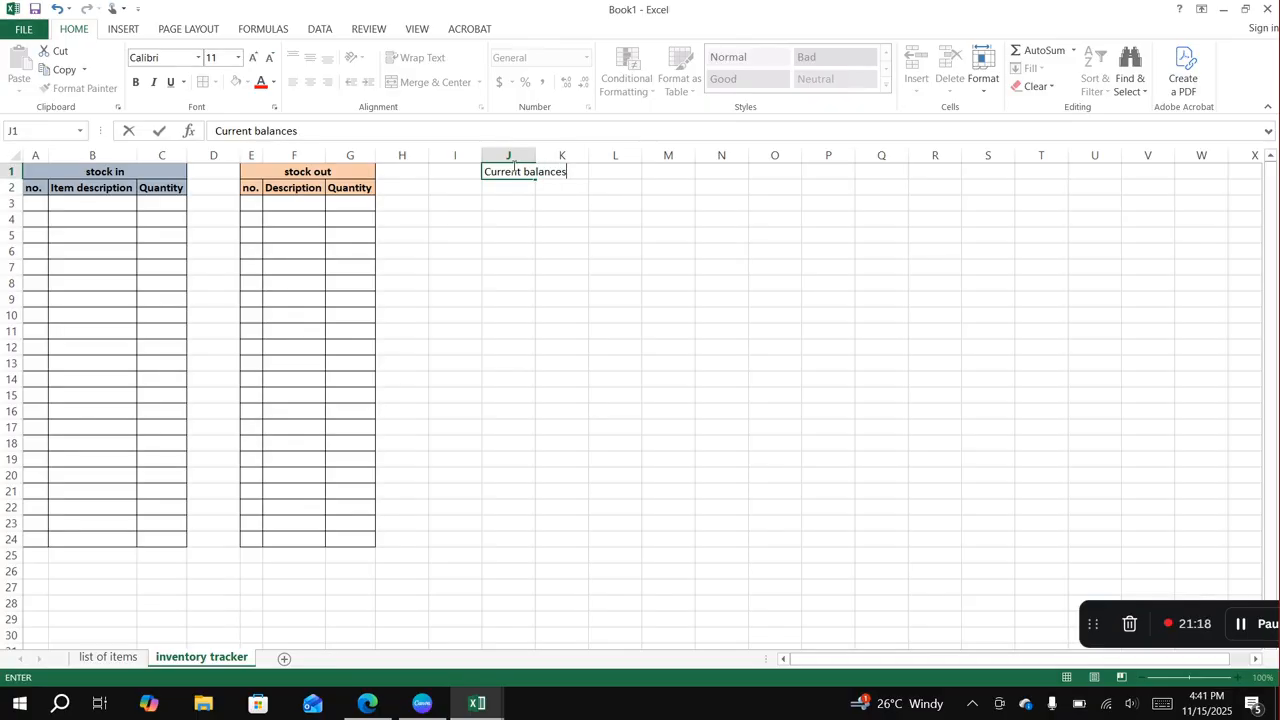
click(455, 186)
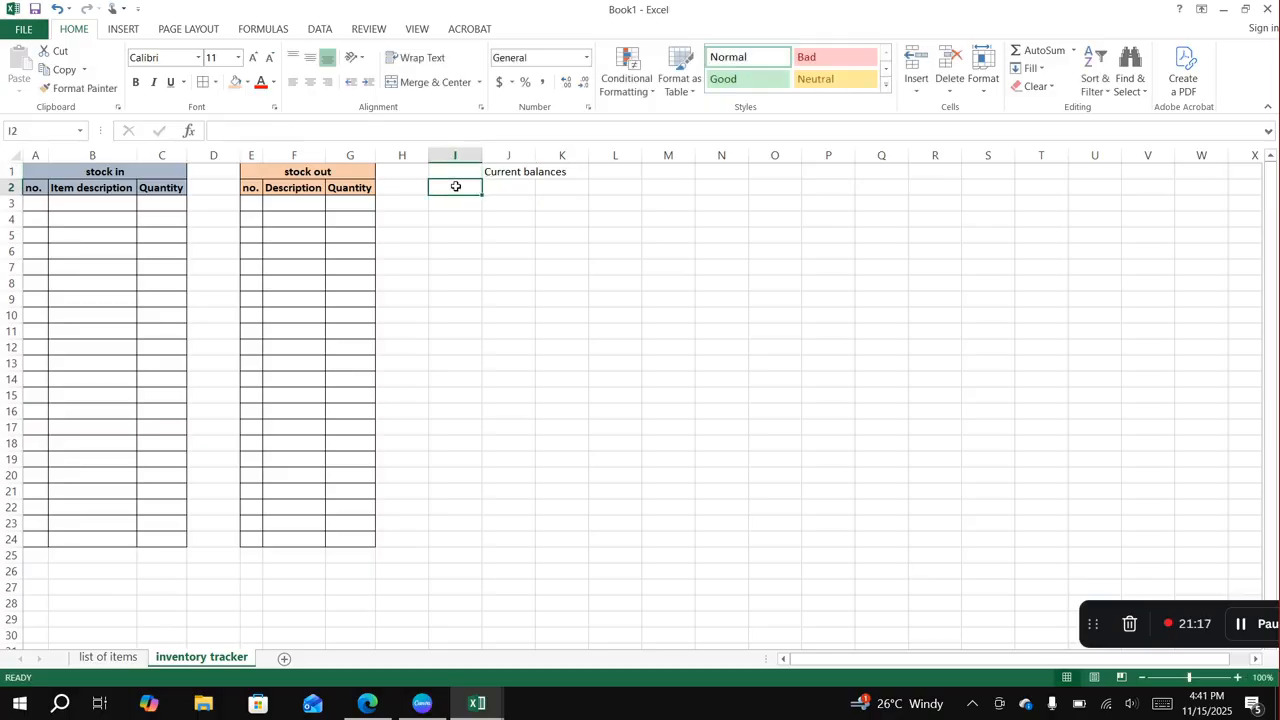
text(no)
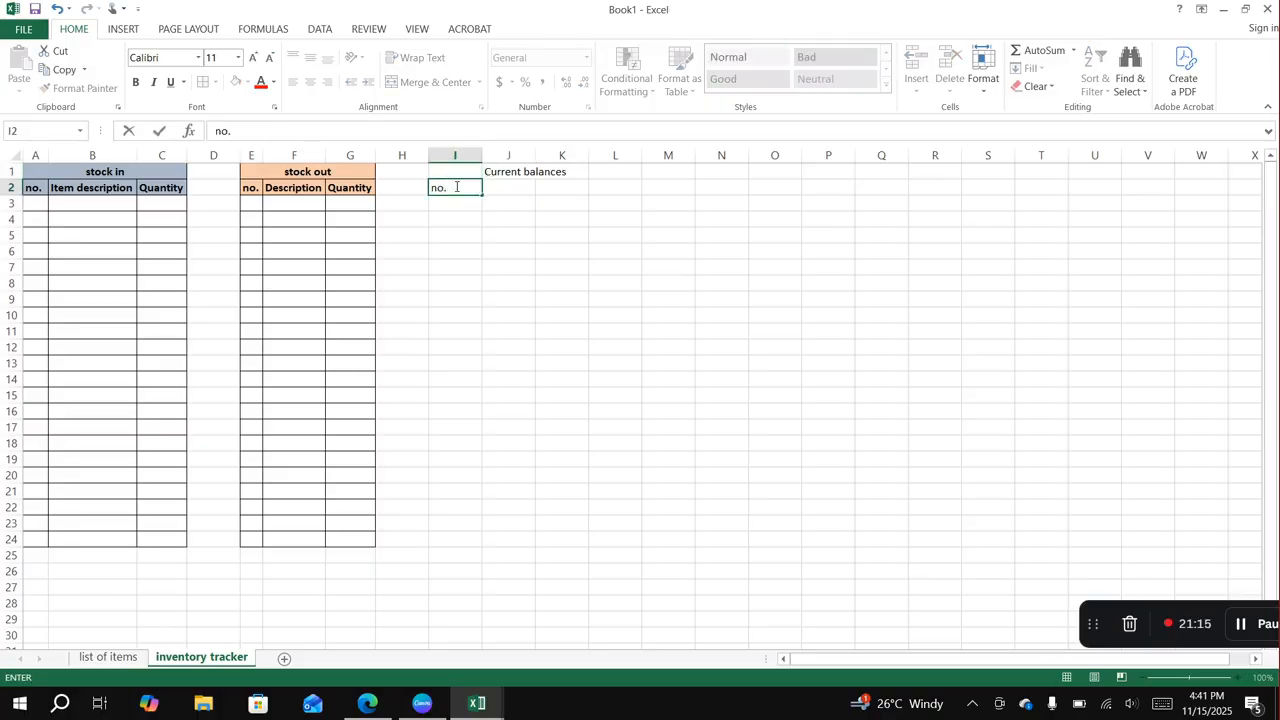
text(.)
key(Tab)
text(Item)
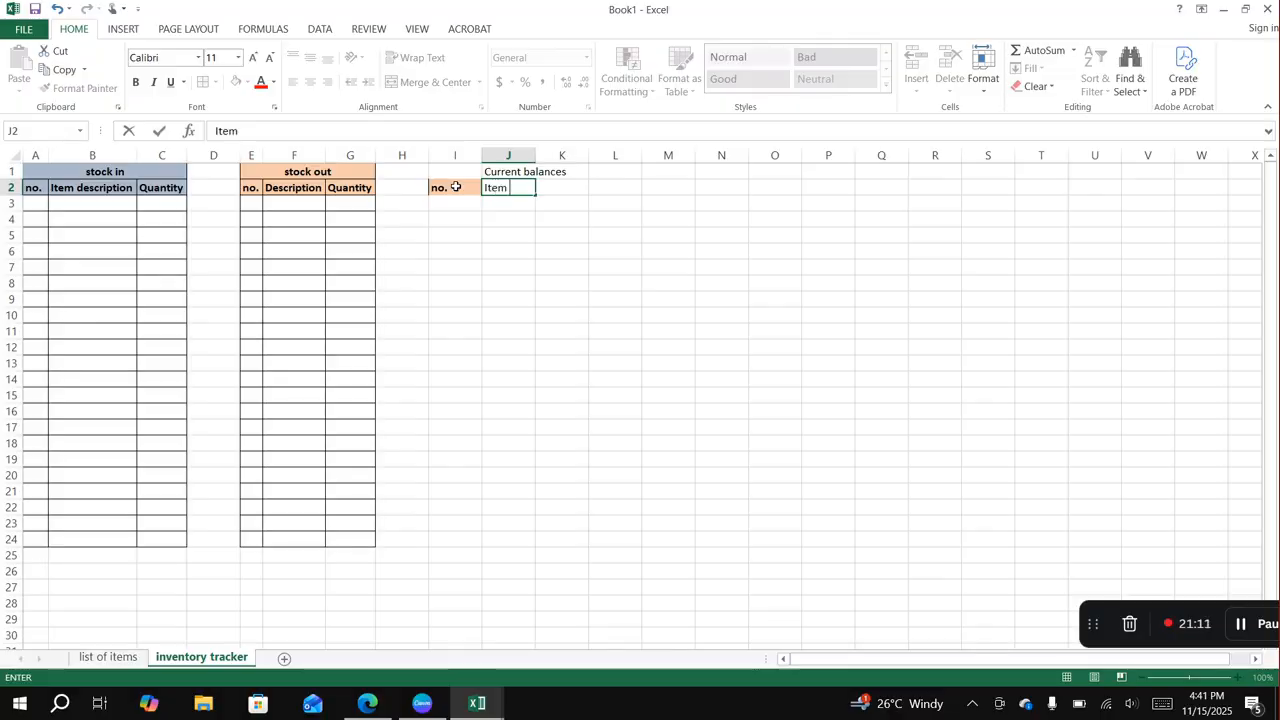
text( description)
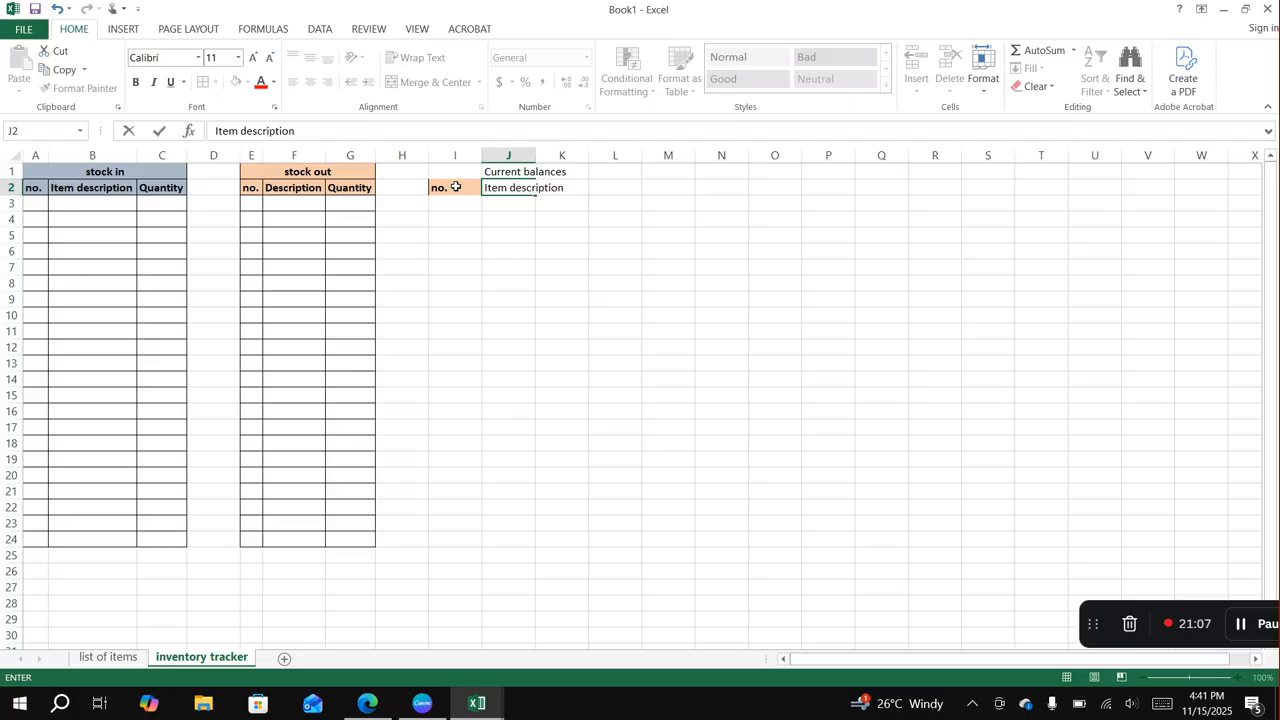
key(Tab)
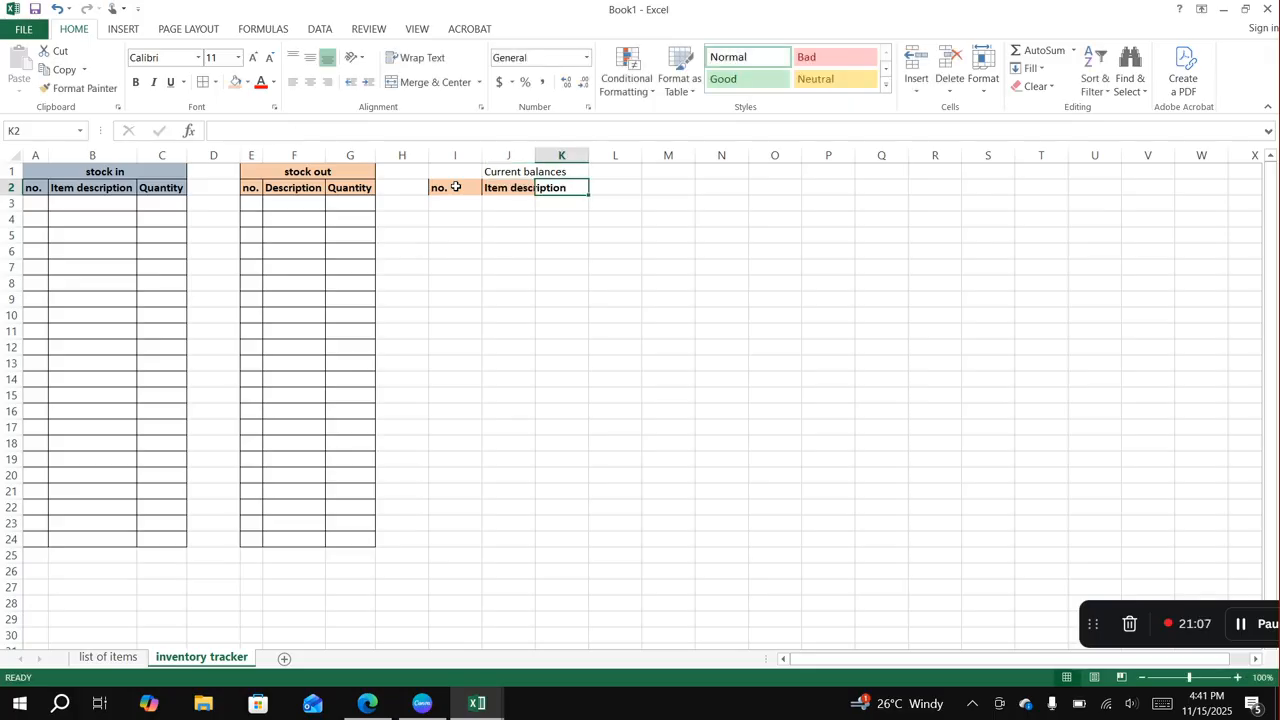
text(Quantity)
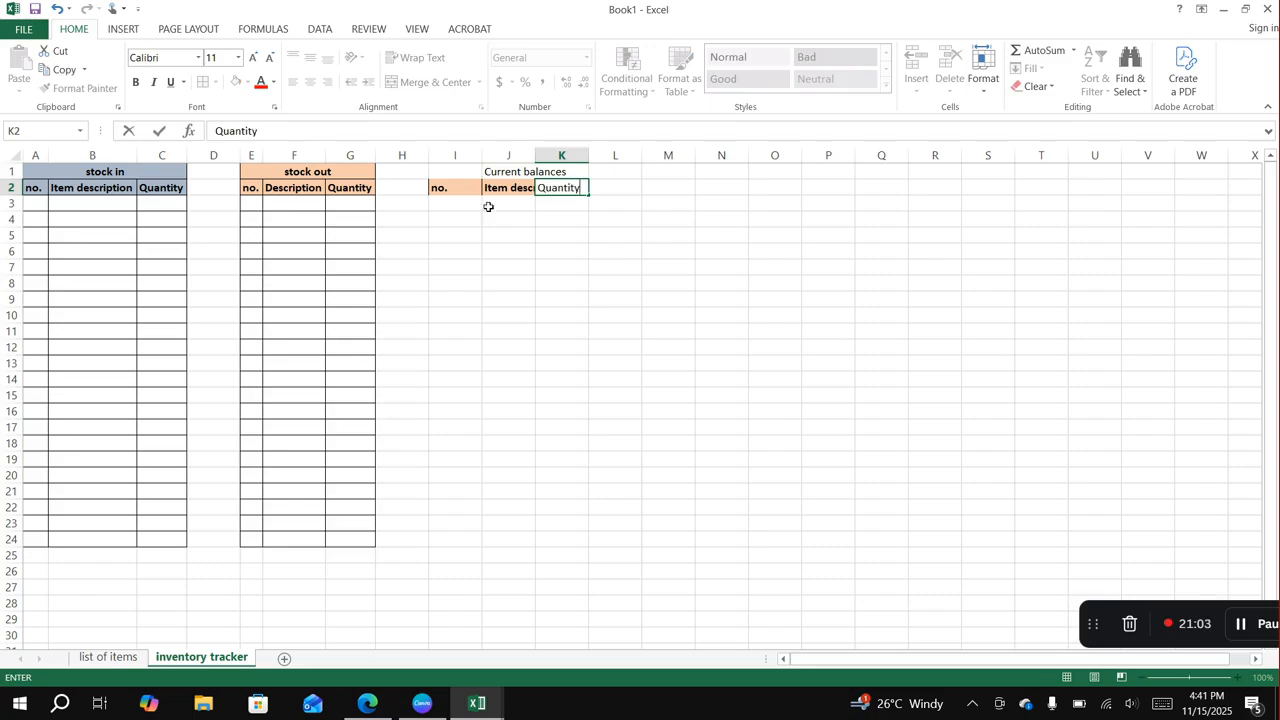
Make the current balances title and headers I1:K2 bold with a light green fill, and narrow column I to suit "no.".
drag(455, 173, 546, 186)
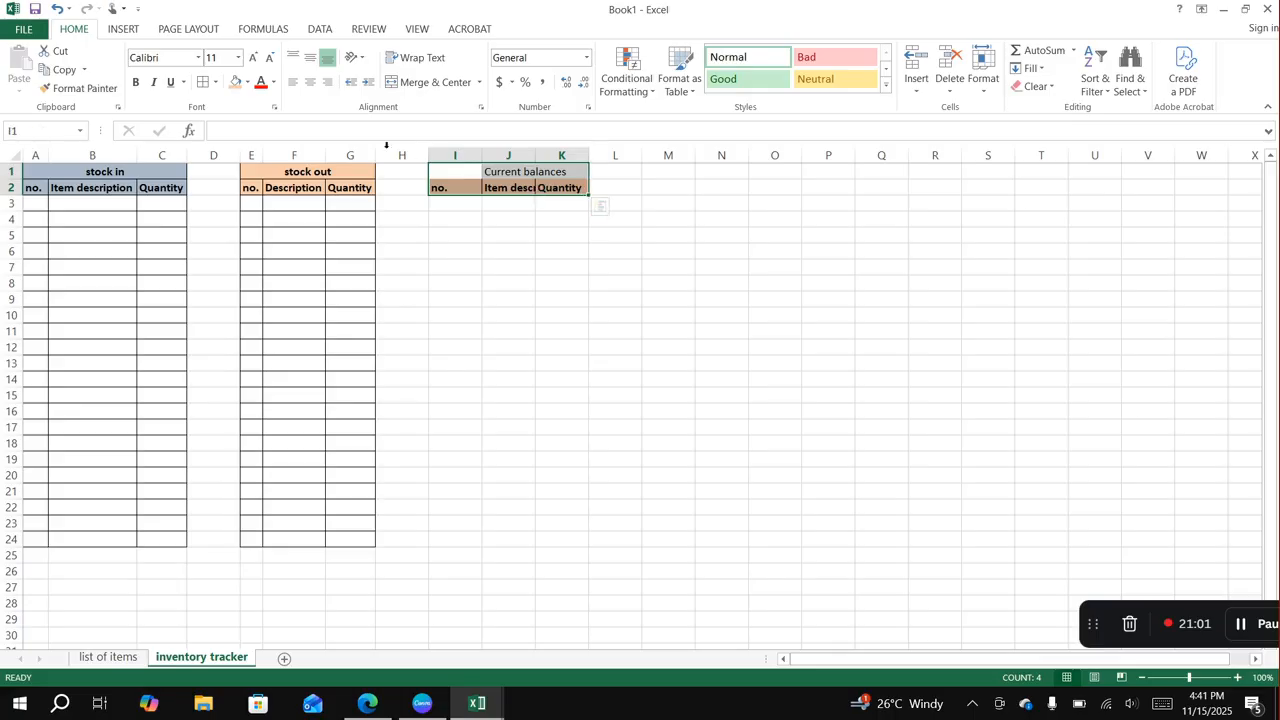
click(247, 82)
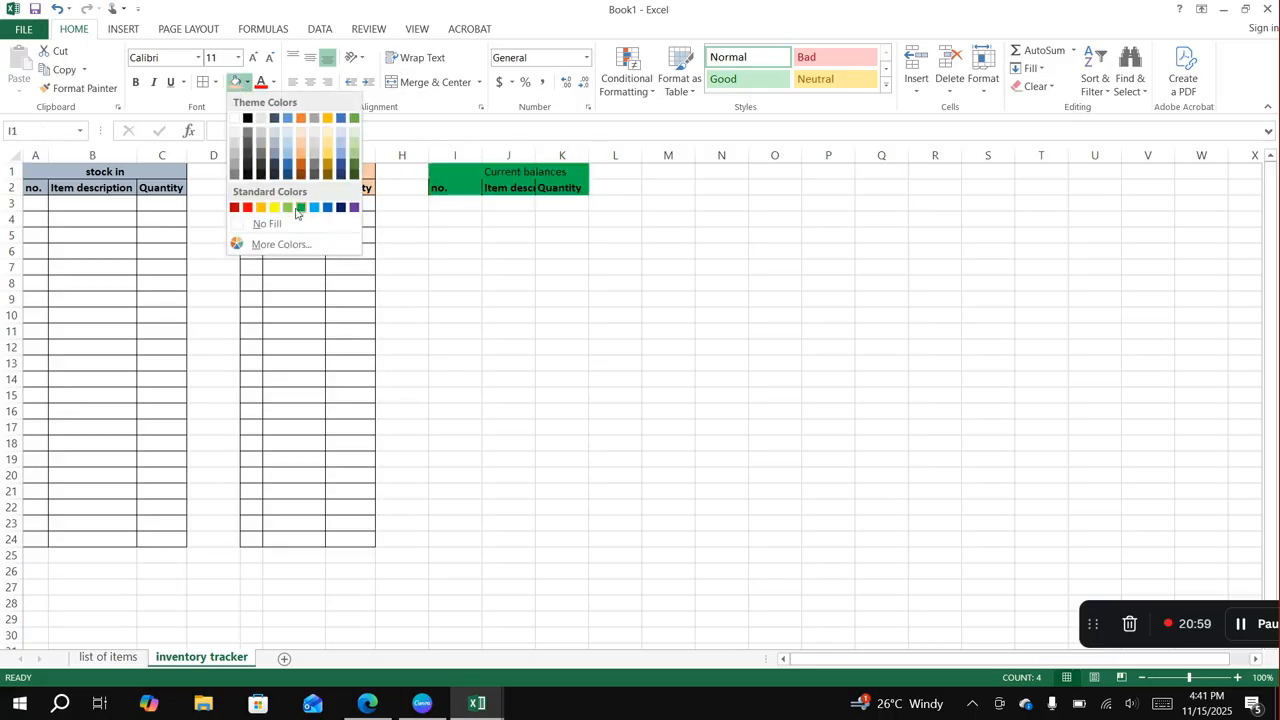
click(289, 209)
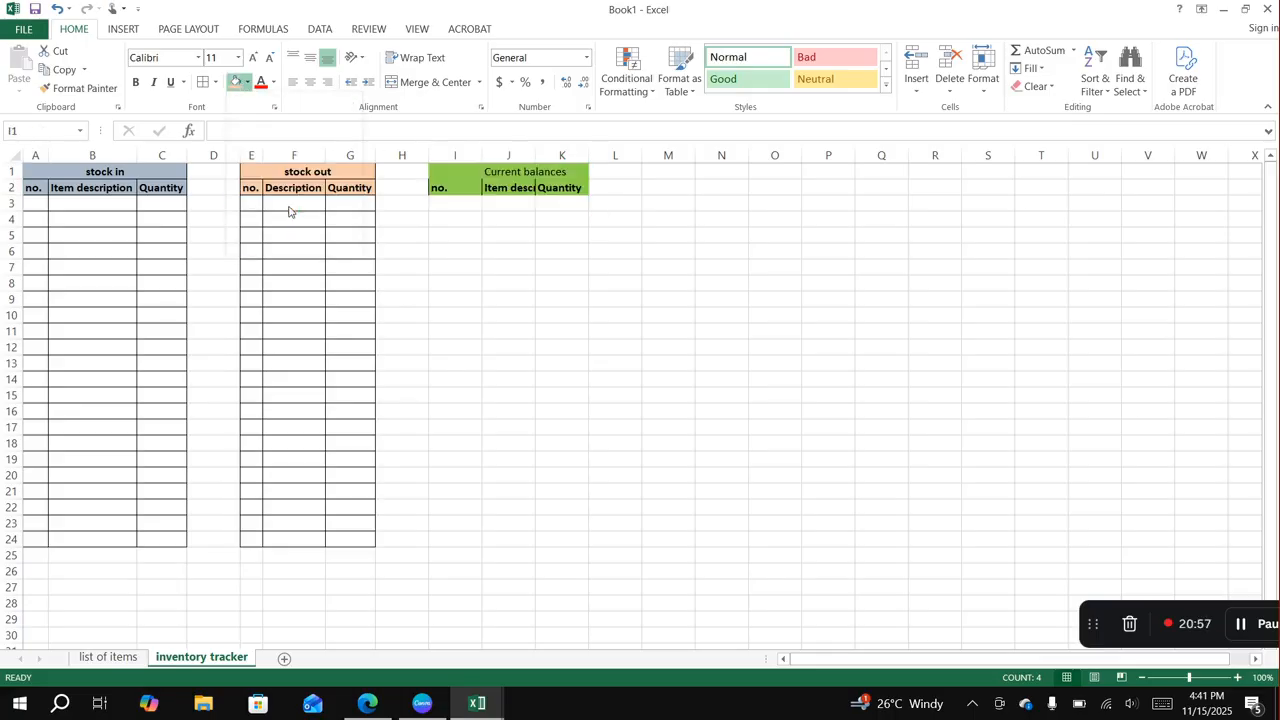
click(136, 82)
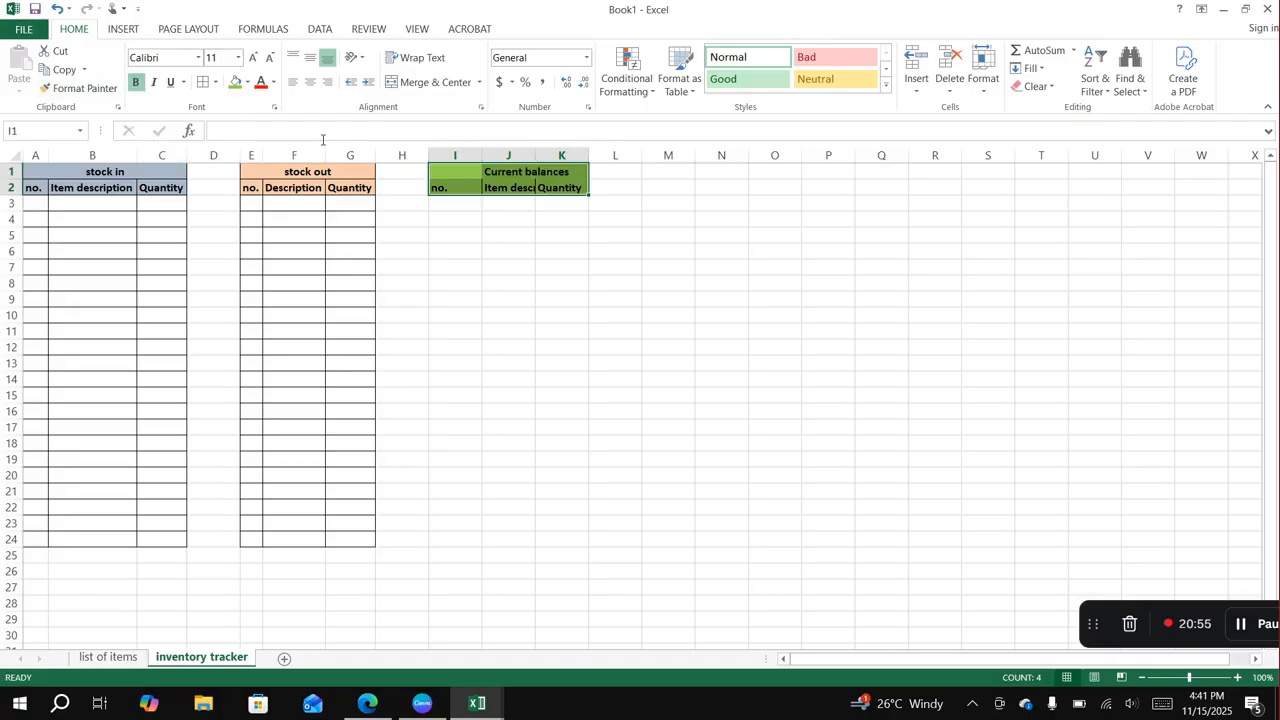
drag(482, 157, 451, 157)
click(522, 251)
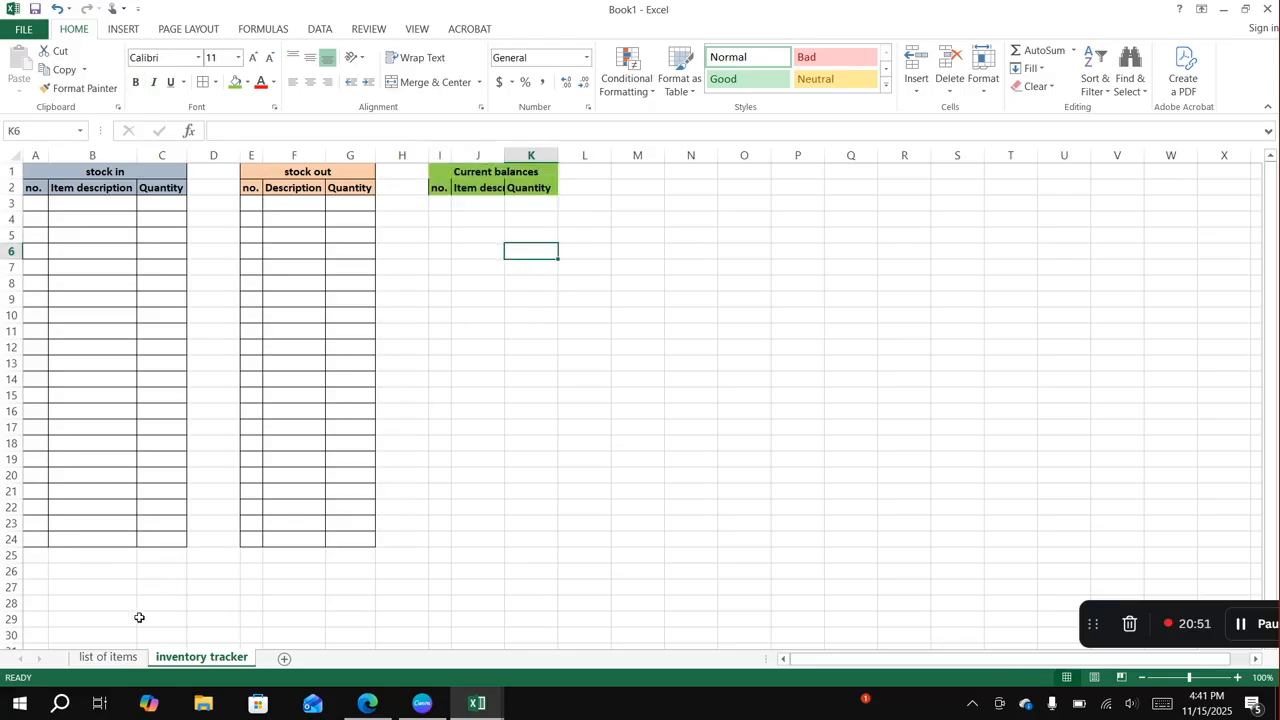
Copy the item numbers and names A2:B25 from the list of items sheet and paste them as values at I3 of inventory tracker.
click(108, 657)
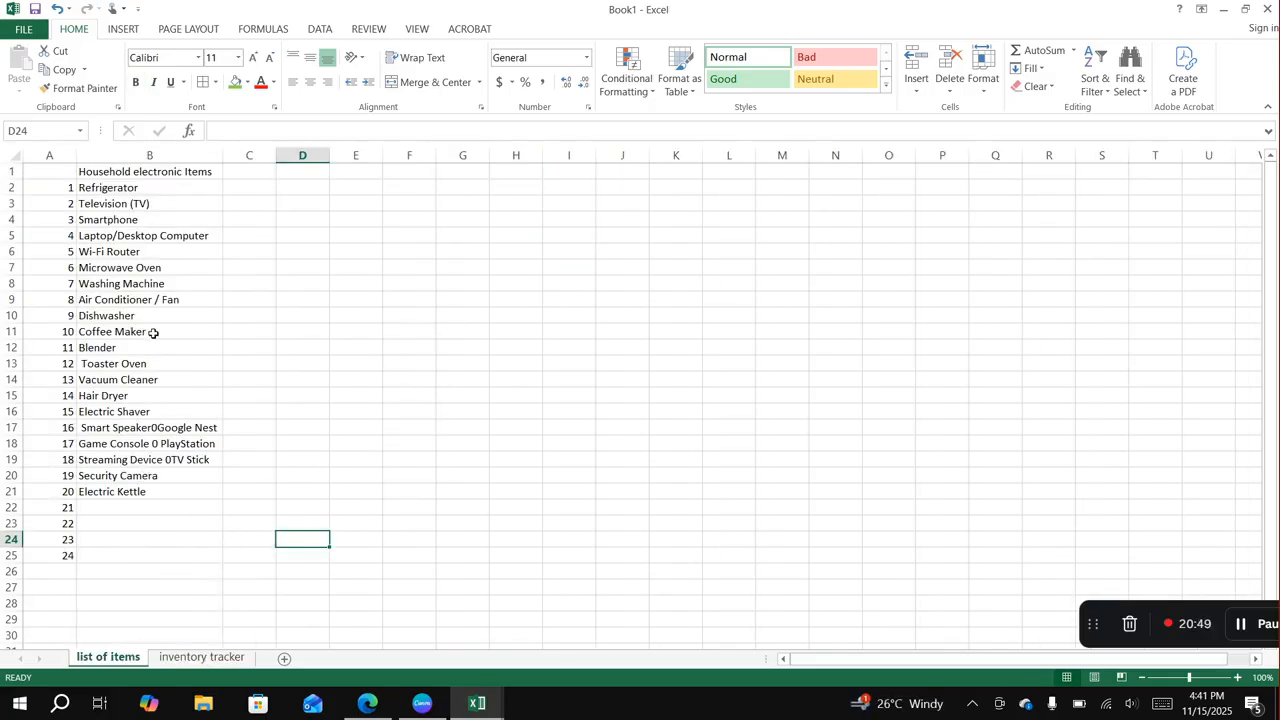
click(120, 188)
drag(66, 190, 162, 553)
right_click(158, 515)
click(197, 222)
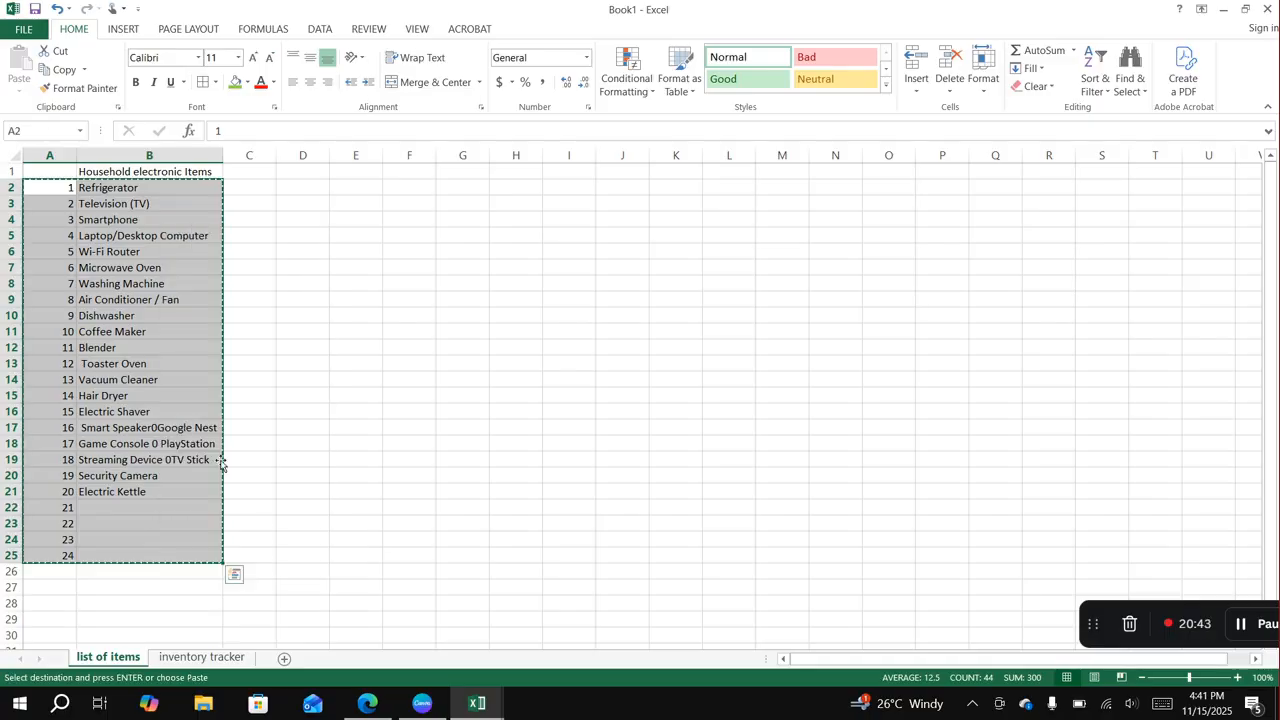
click(203, 657)
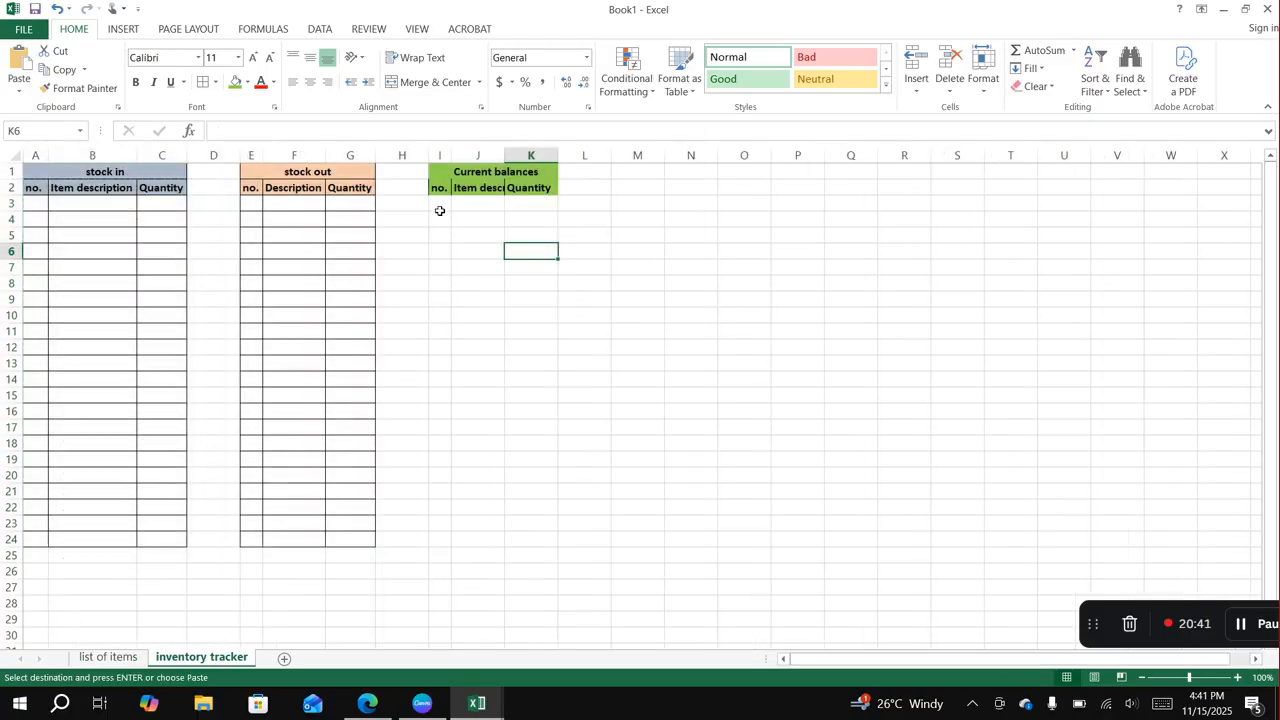
click(438, 204)
right_click(438, 203)
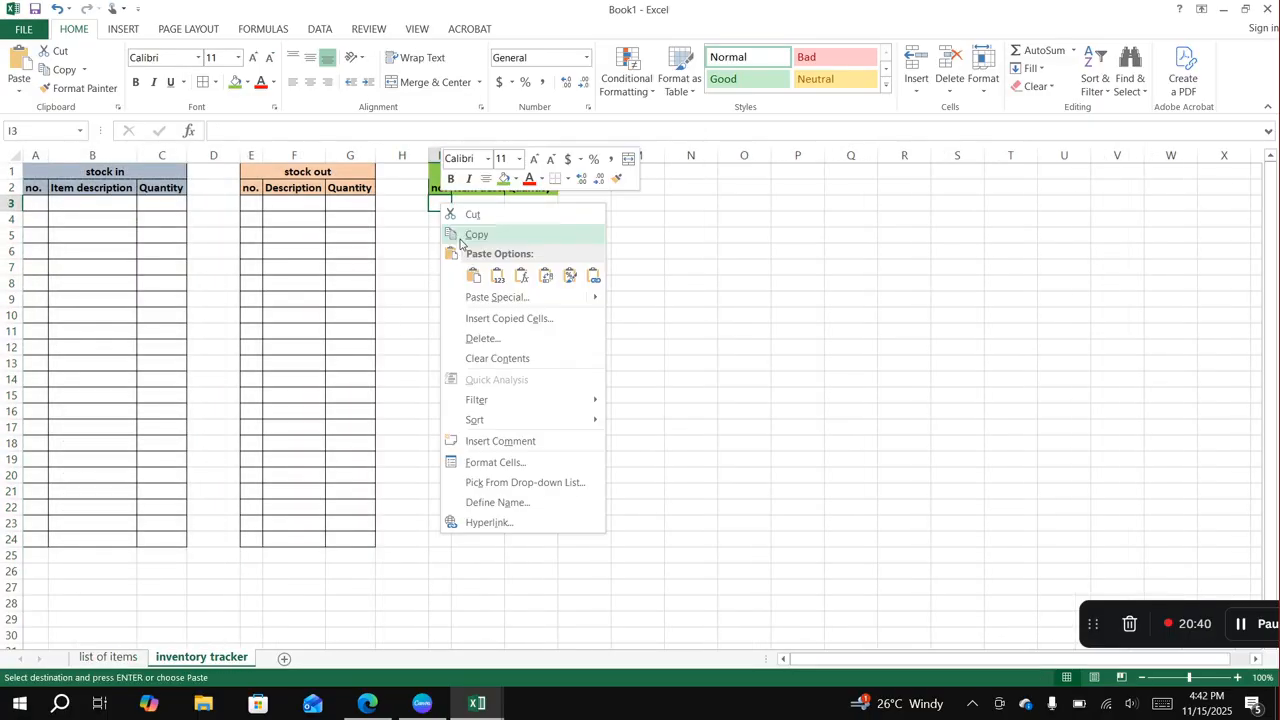
click(498, 277)
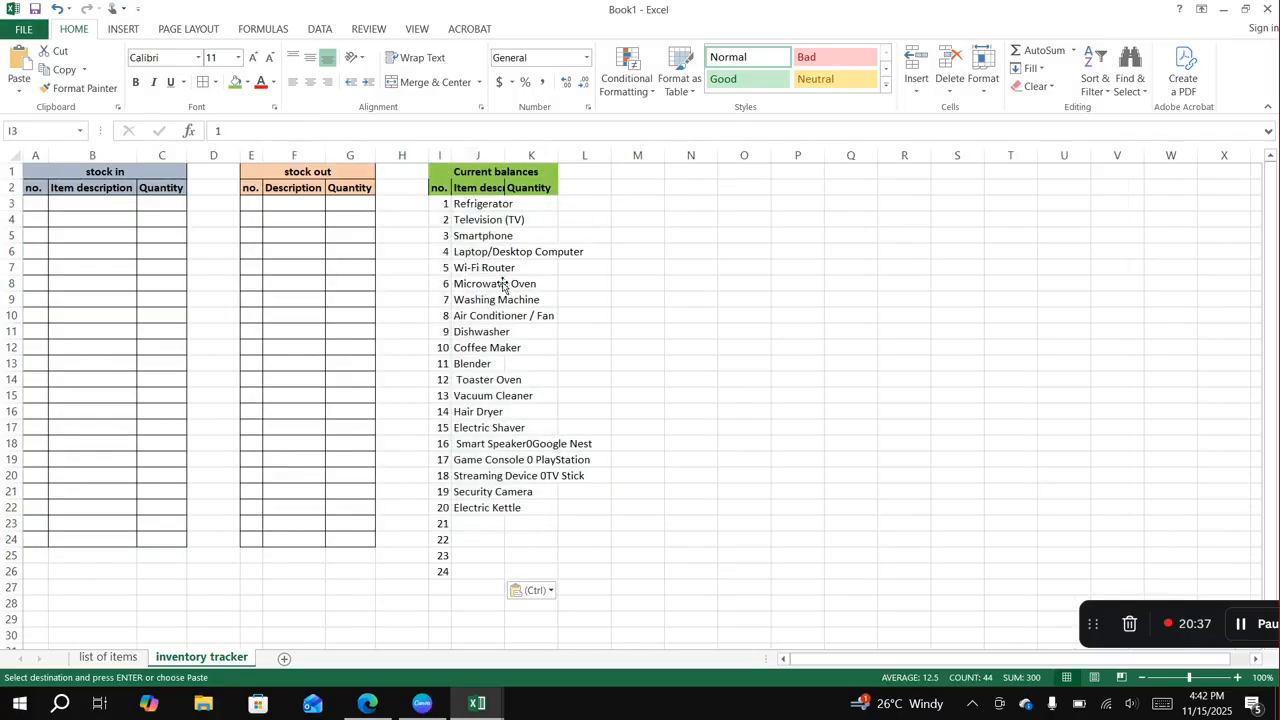
Apply all borders to the current balances range I1:K24 and delete the surplus cells H25:K27 below it, shifting cells left.
drag(439, 172, 548, 539)
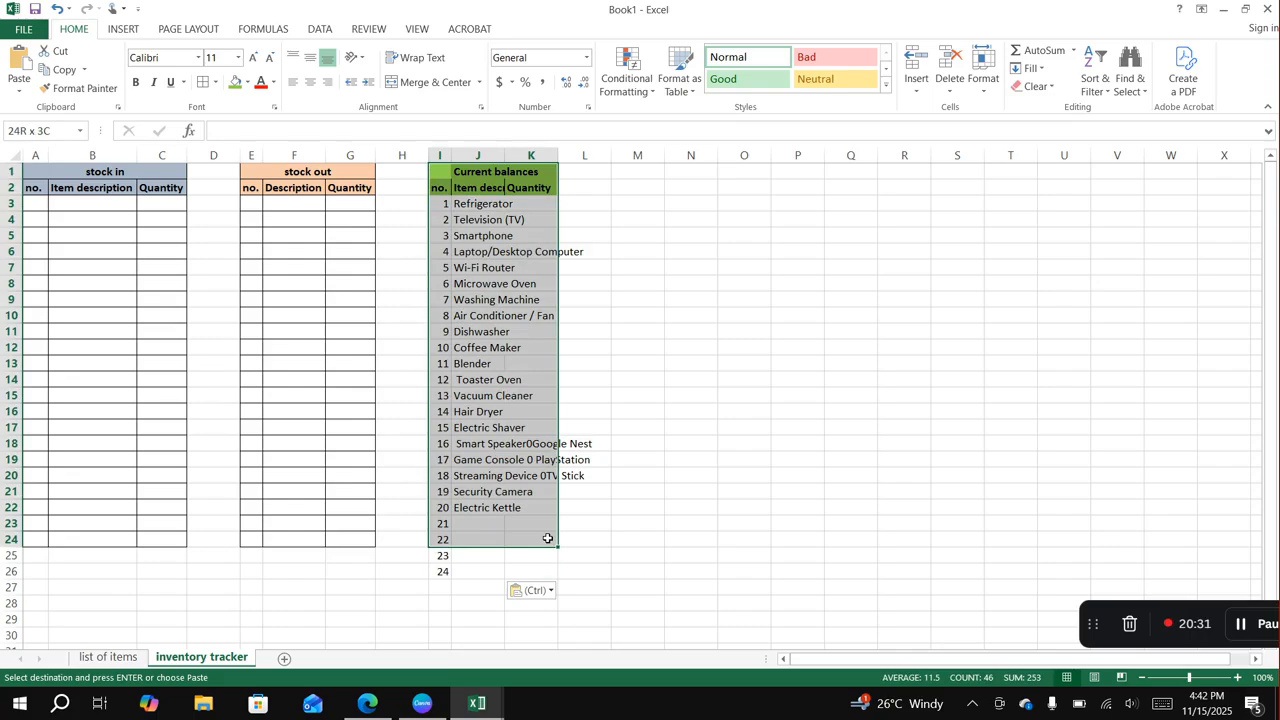
key(Return)
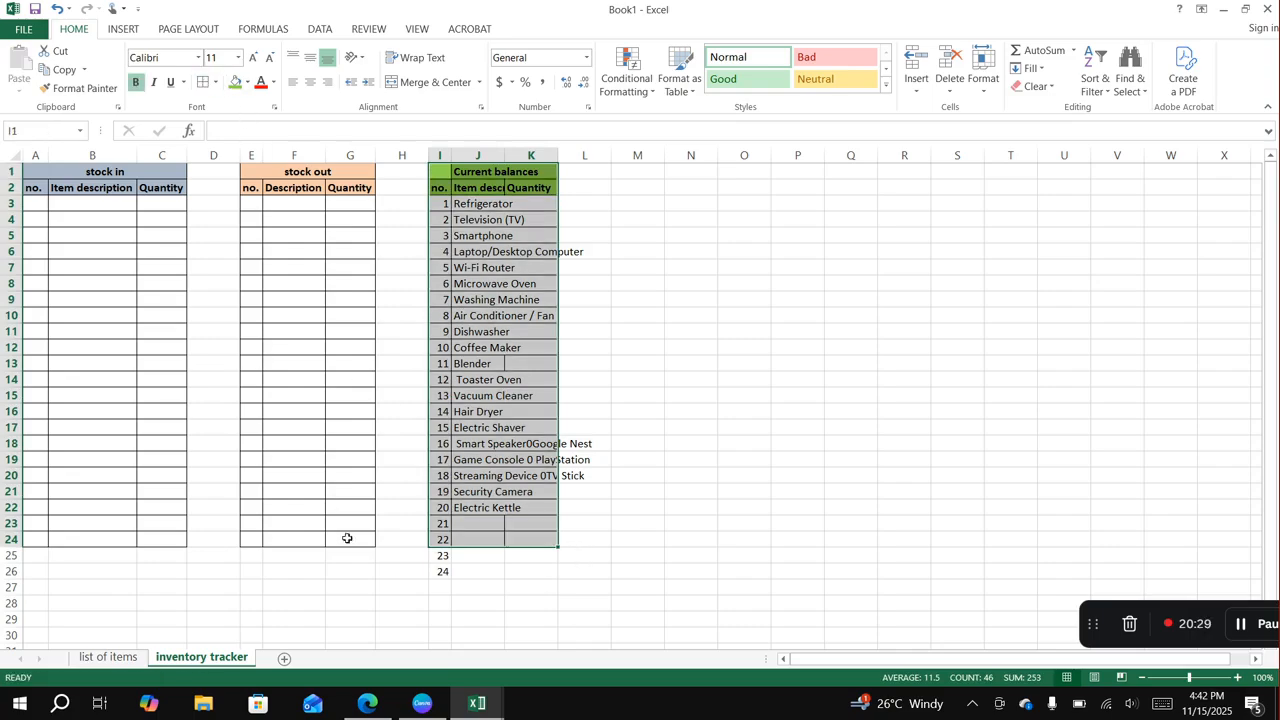
drag(408, 560, 531, 581)
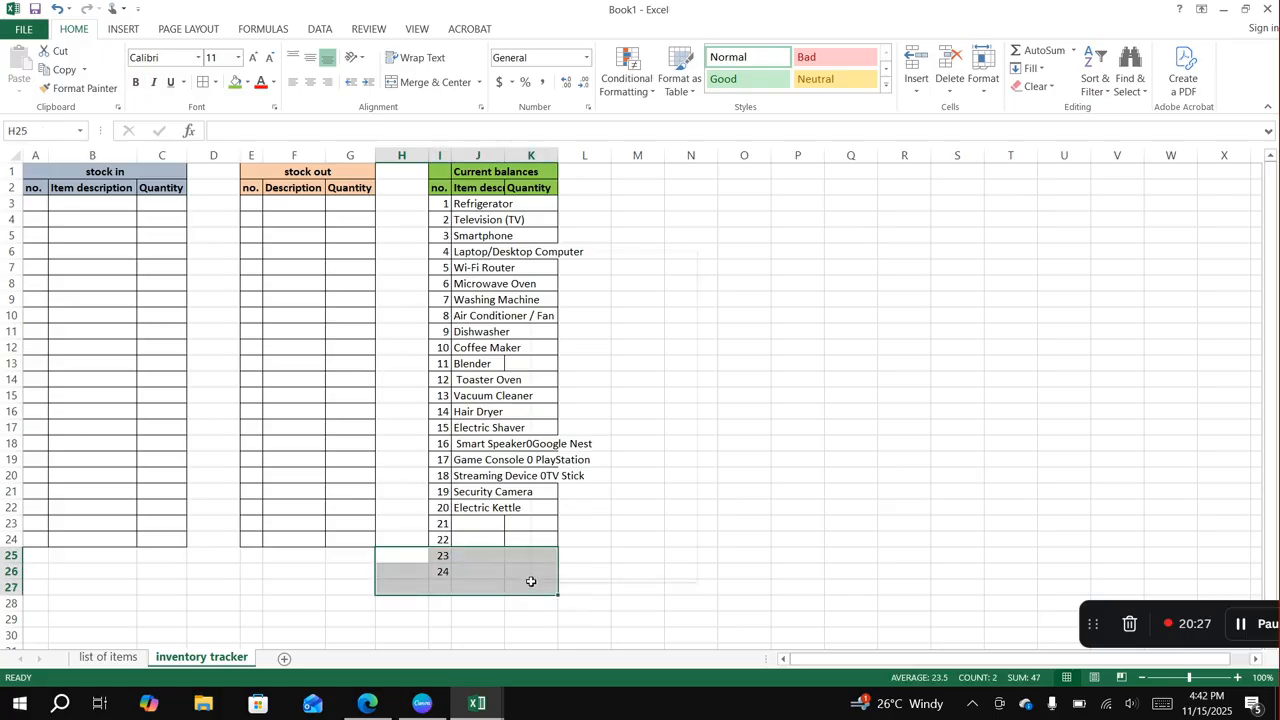
right_click(531, 581)
click(560, 387)
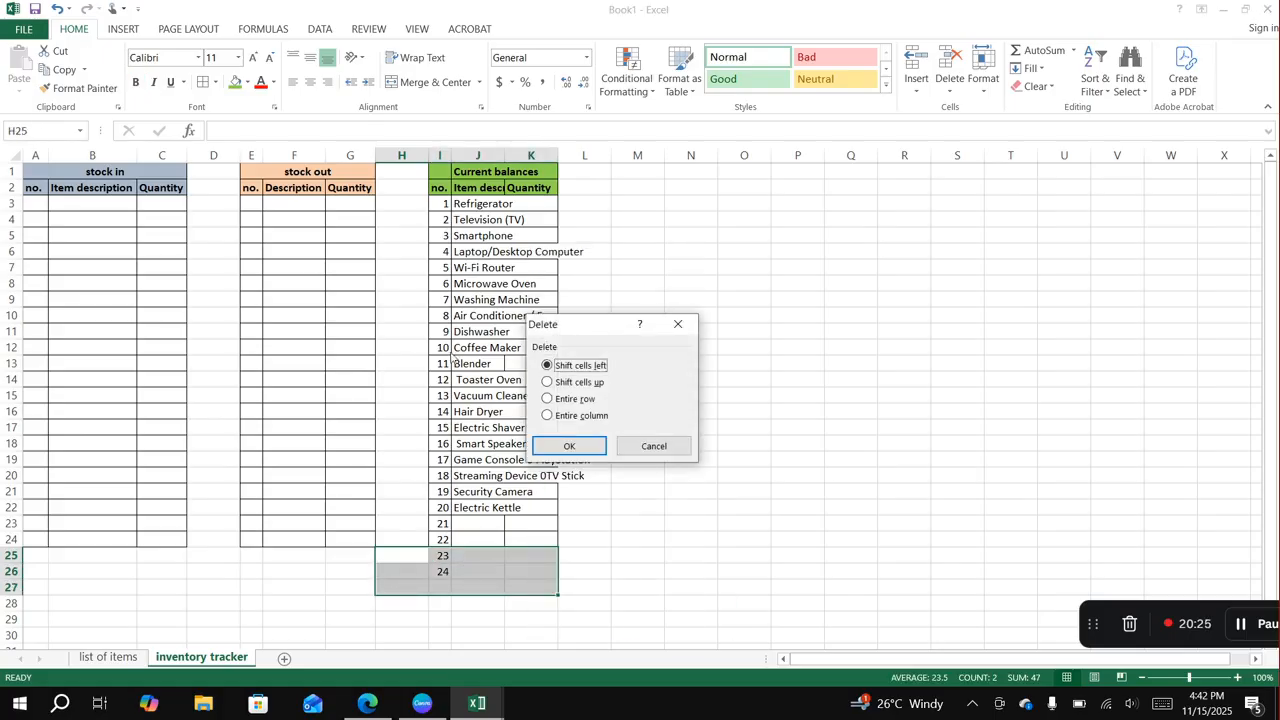
click(567, 446)
click(744, 459)
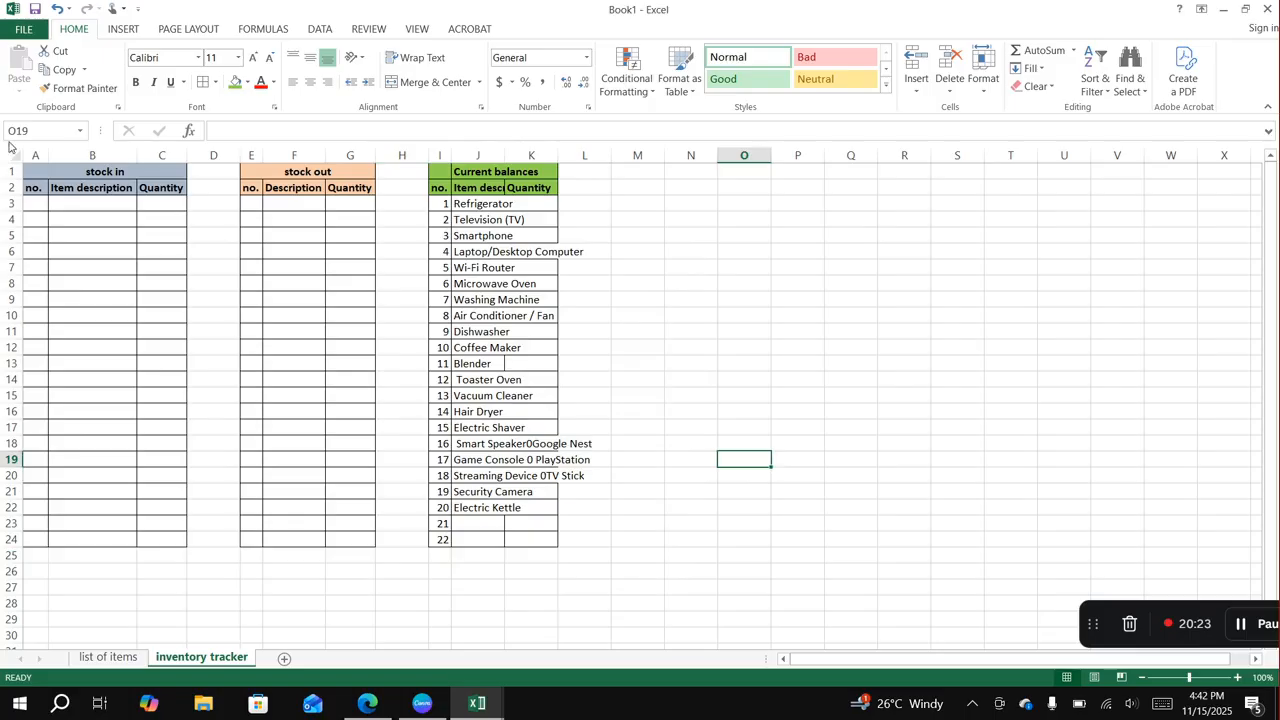
Widen the stock in columns A to C and stock out columns E to G, and narrow the spacer column D.
click(13, 153)
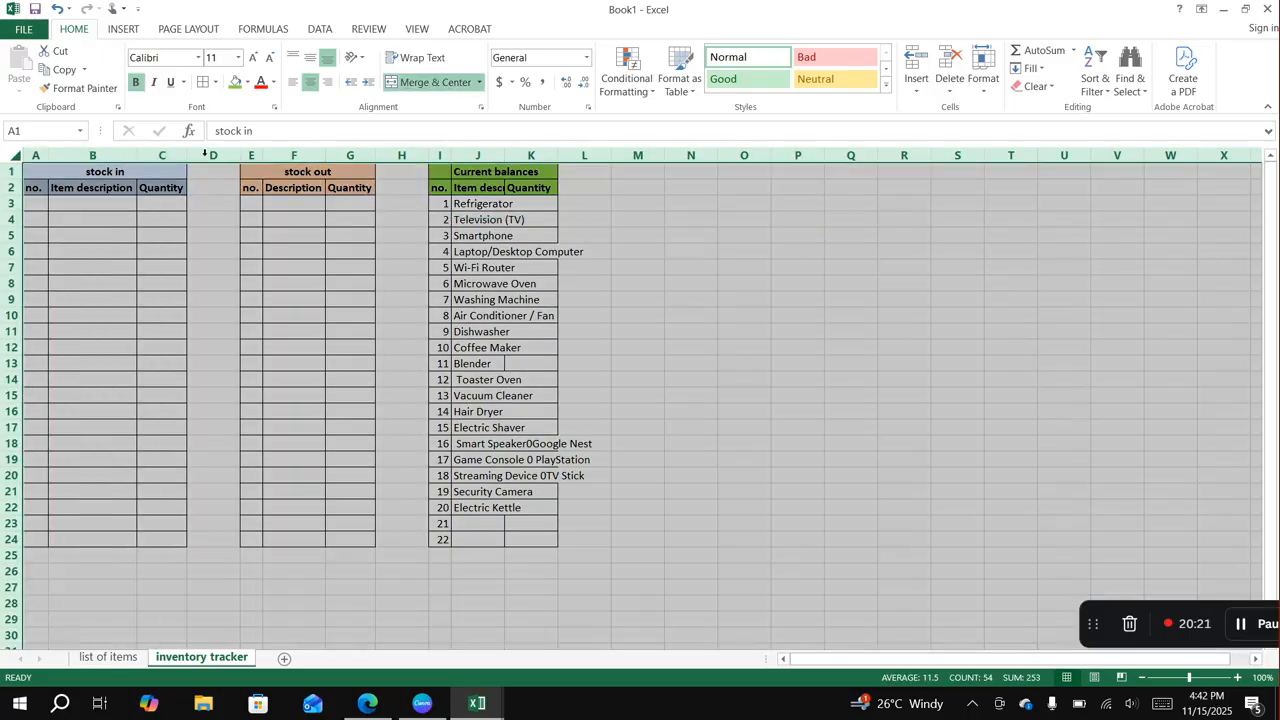
click(84, 190)
drag(50, 158, 418, 247)
click(376, 157)
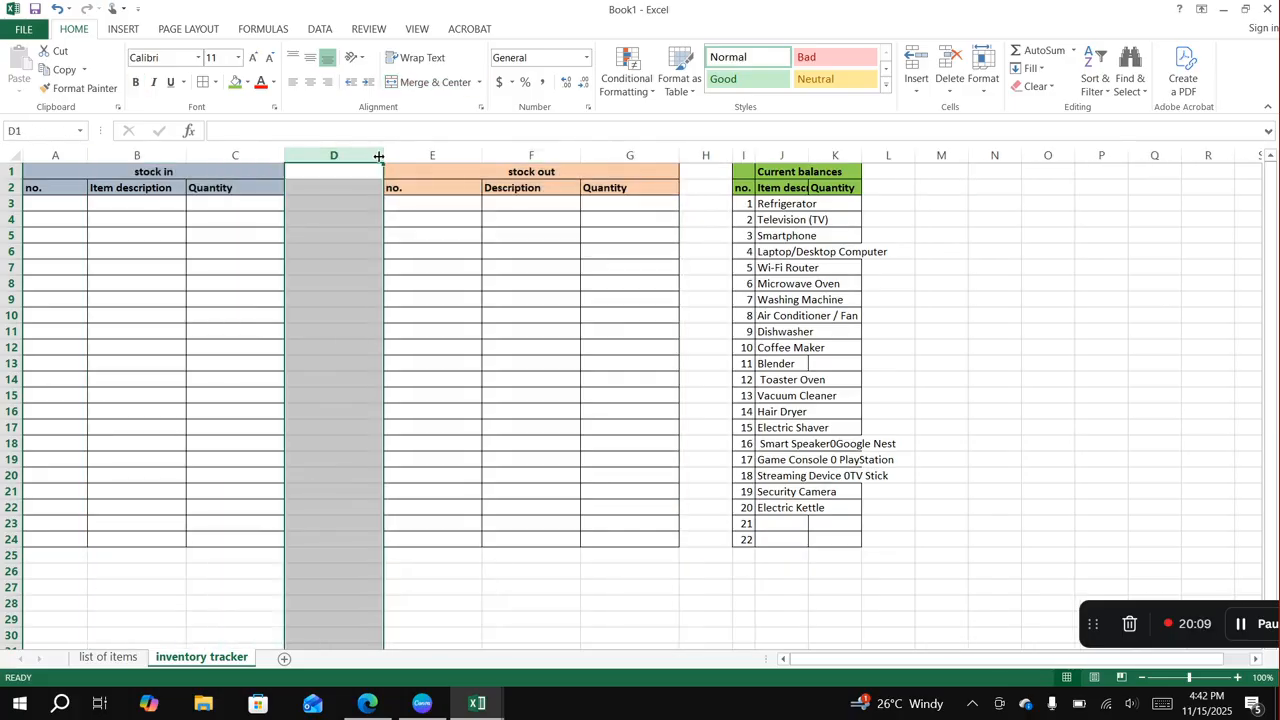
drag(382, 157, 308, 276)
Fill the spacer cells D1:D24 with light grey and copy that formatting to H1:H24.
drag(285, 178, 292, 543)
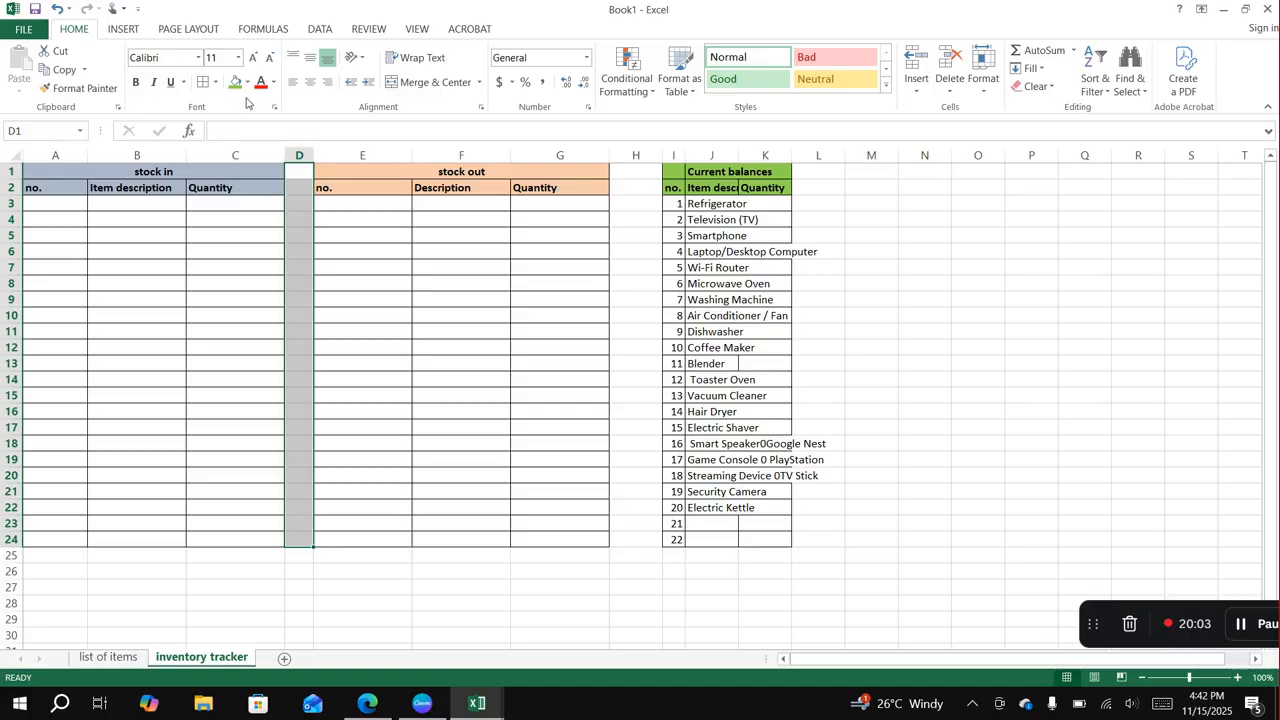
click(249, 85)
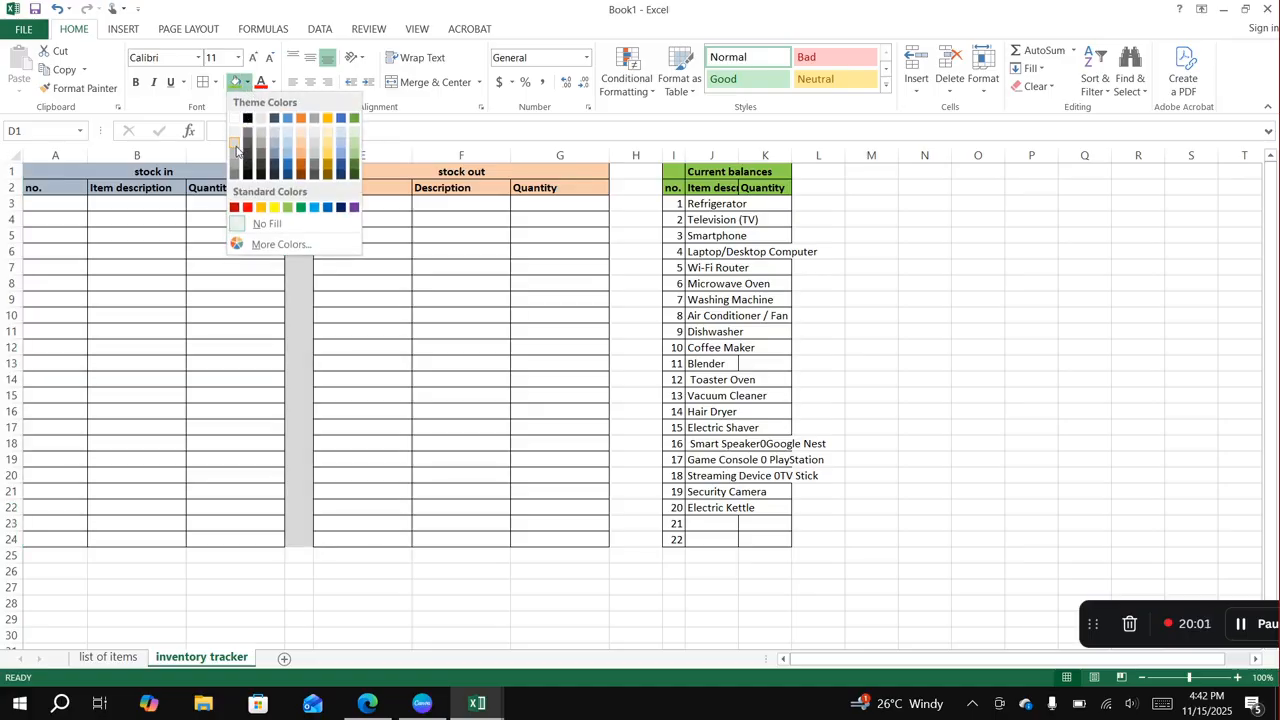
click(237, 150)
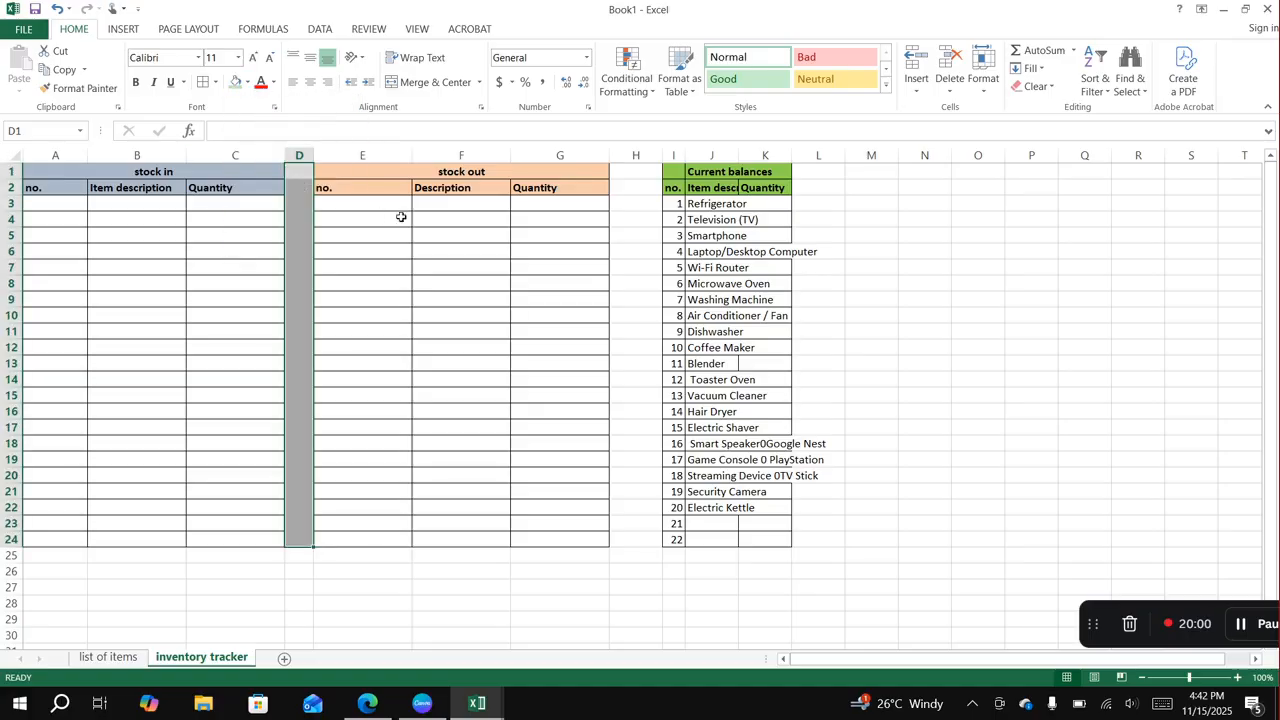
click(80, 88)
drag(631, 175, 624, 540)
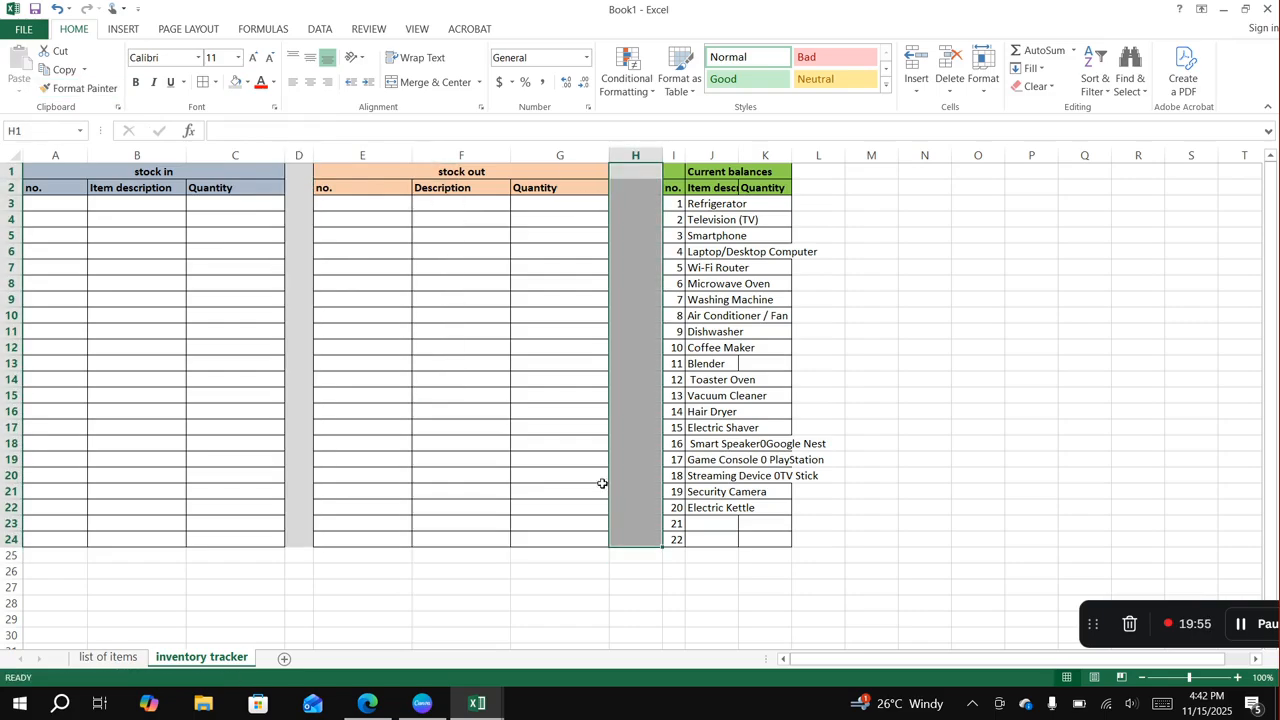
Narrow the spacer column H slightly and autofit column J to the item descriptions.
drag(659, 159, 656, 159)
key(Down)
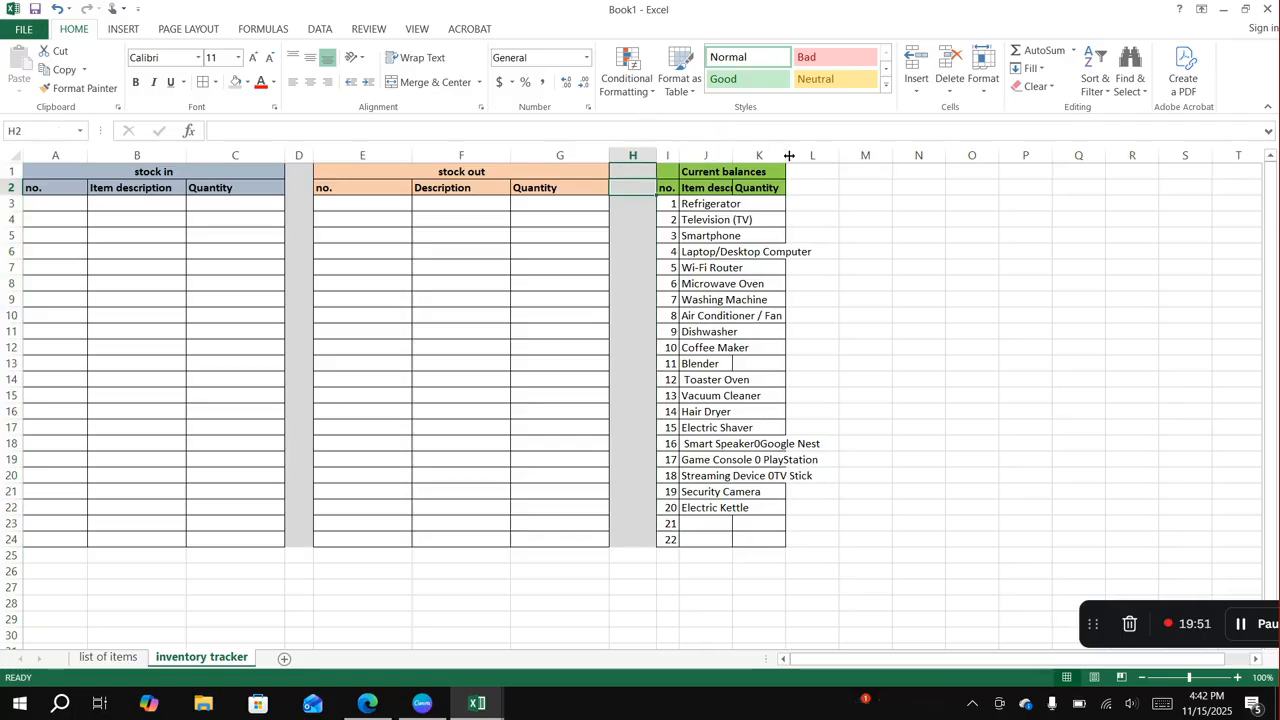
click(726, 156)
double_click(732, 156)
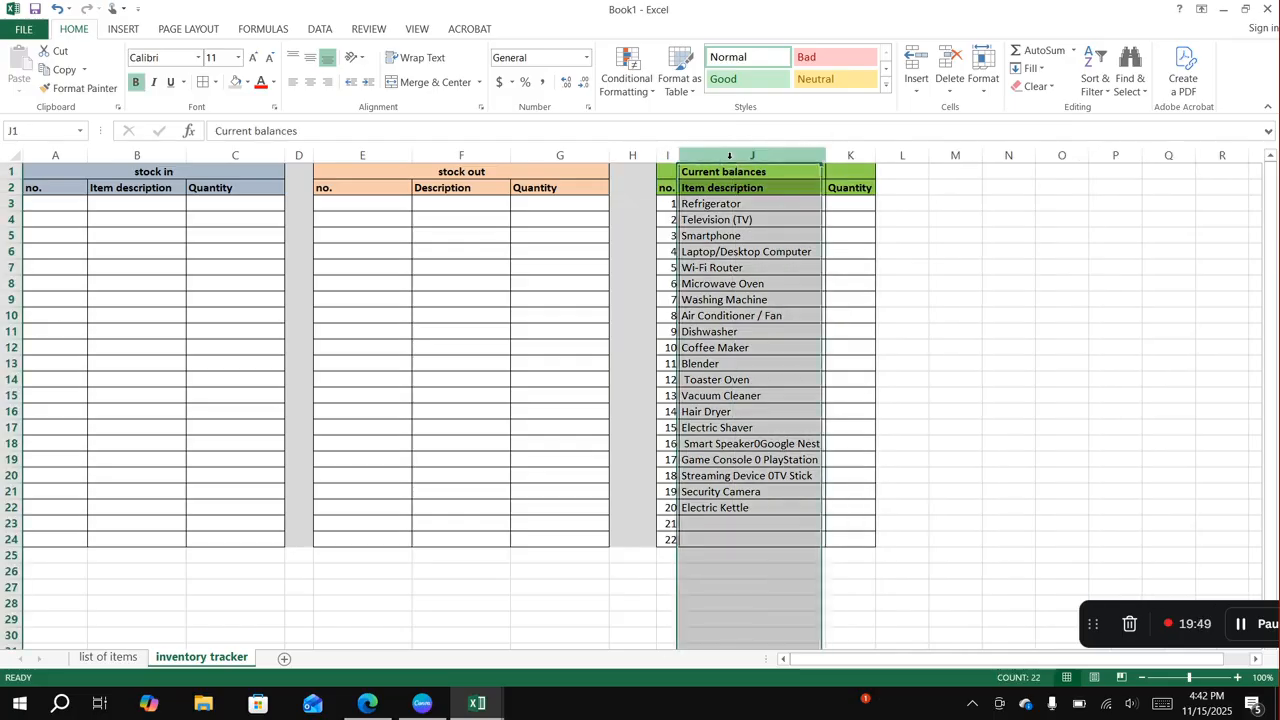
click(855, 252)
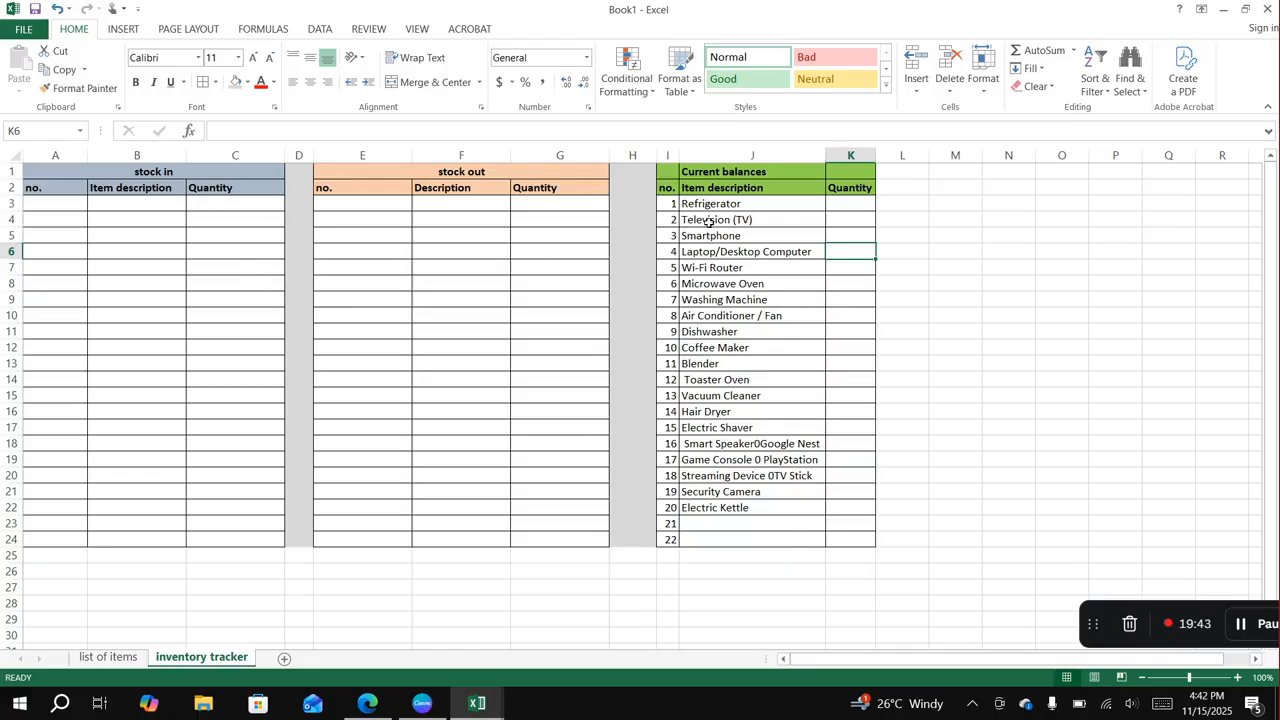
drag(708, 207, 728, 545)
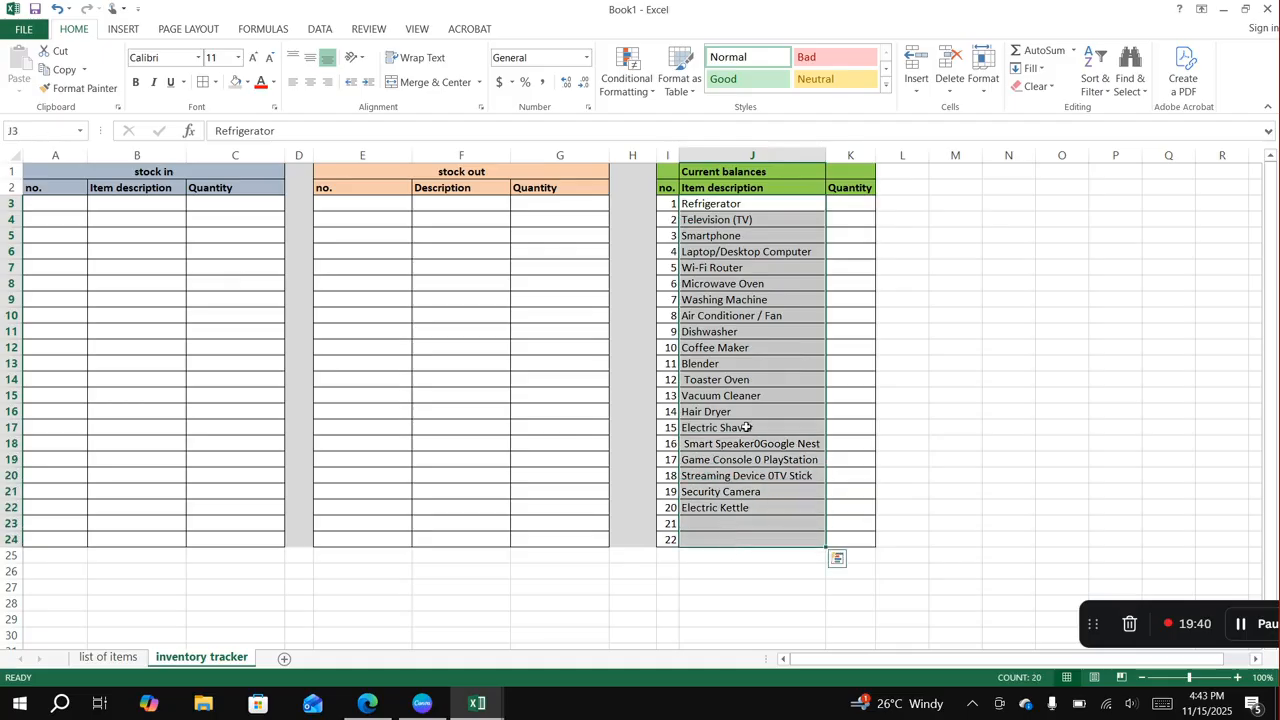
click(757, 335)
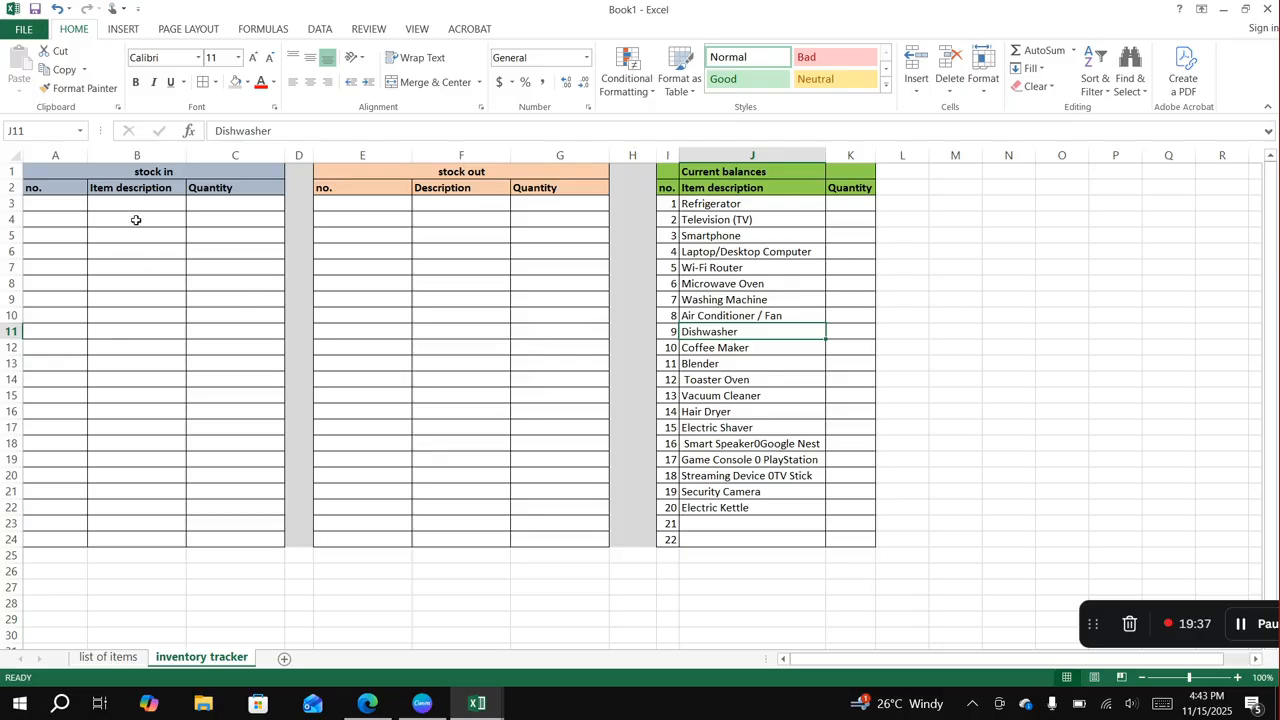
click(180, 176)
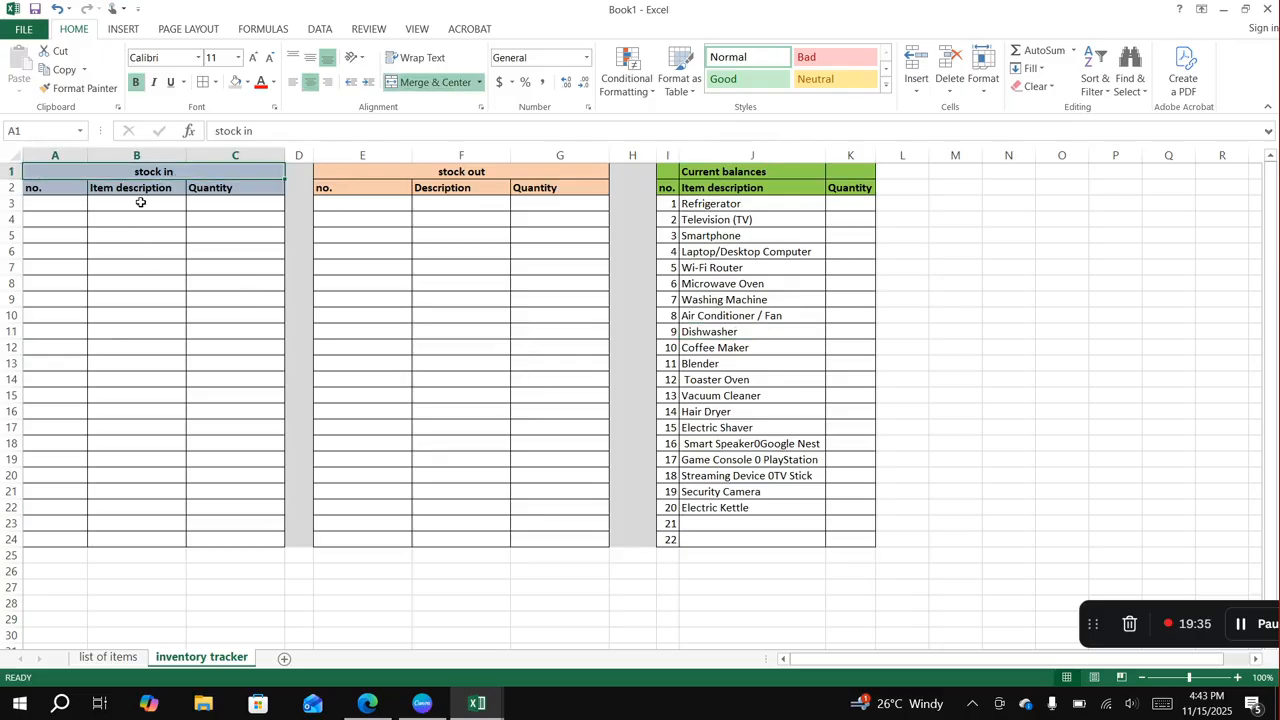
Add List data validation with an in-cell dropdown to B3, using =$J$3:$J$24 as the source.
click(141, 202)
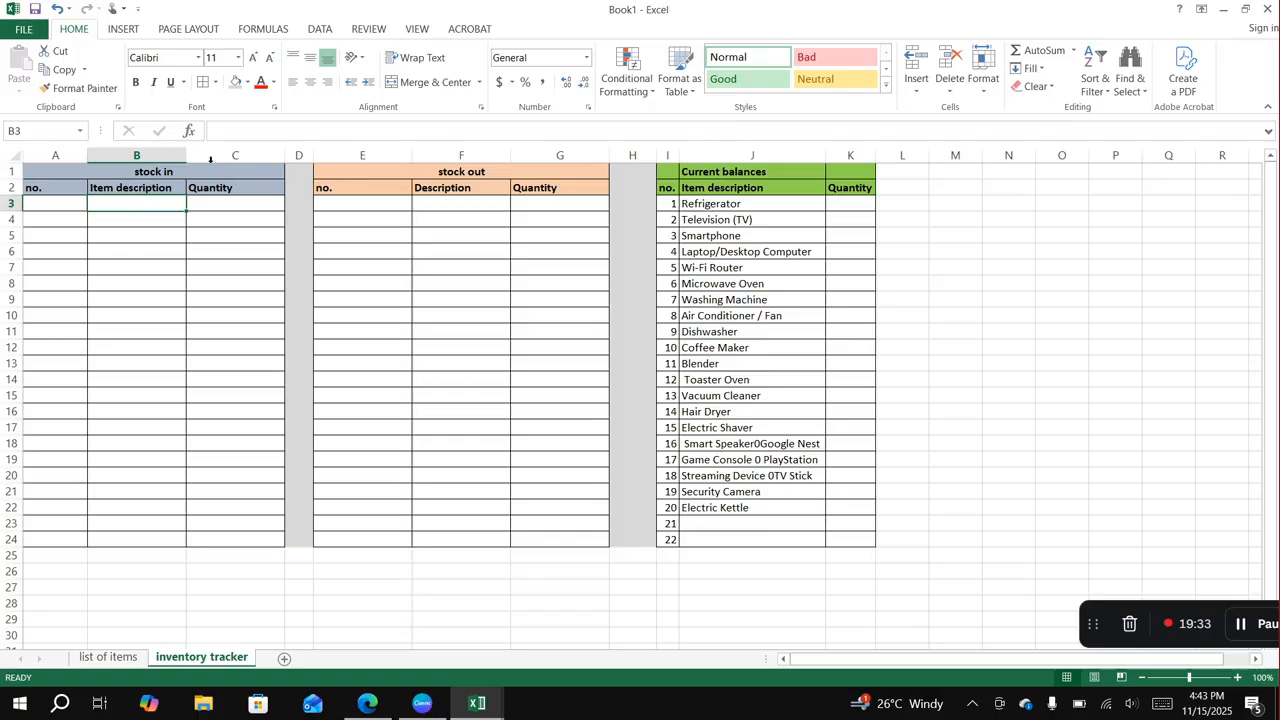
click(318, 30)
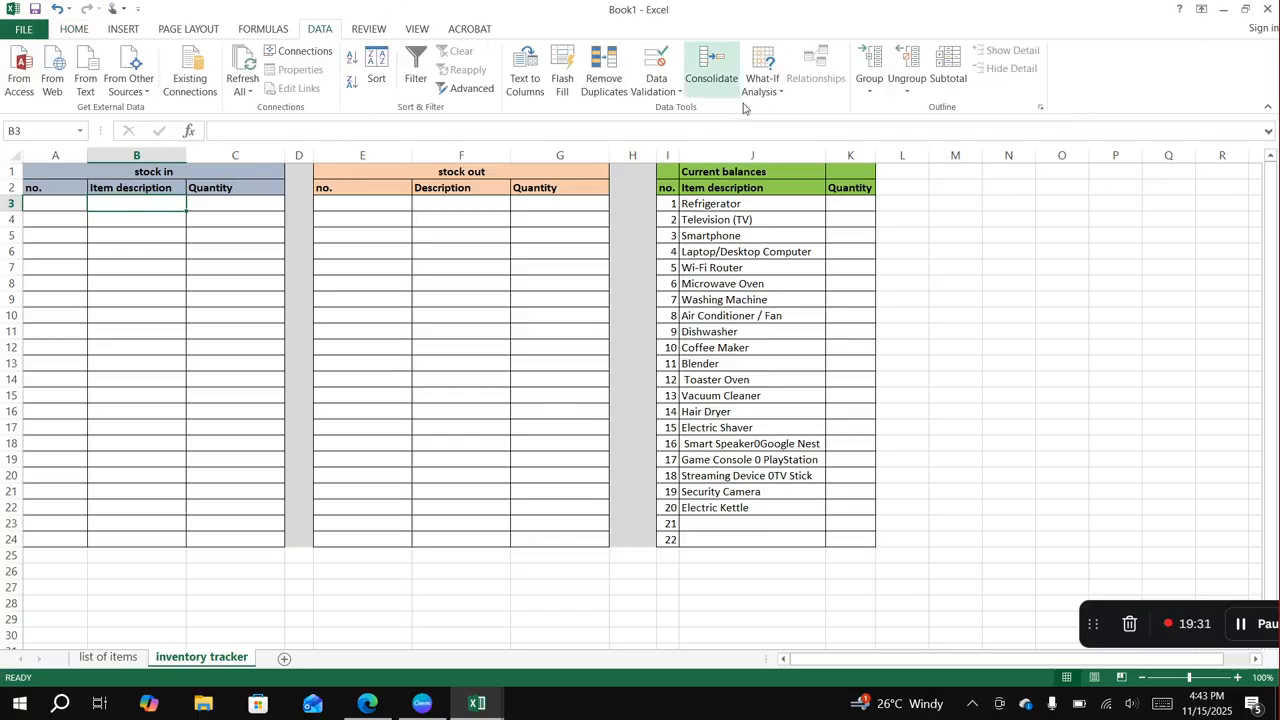
click(672, 90)
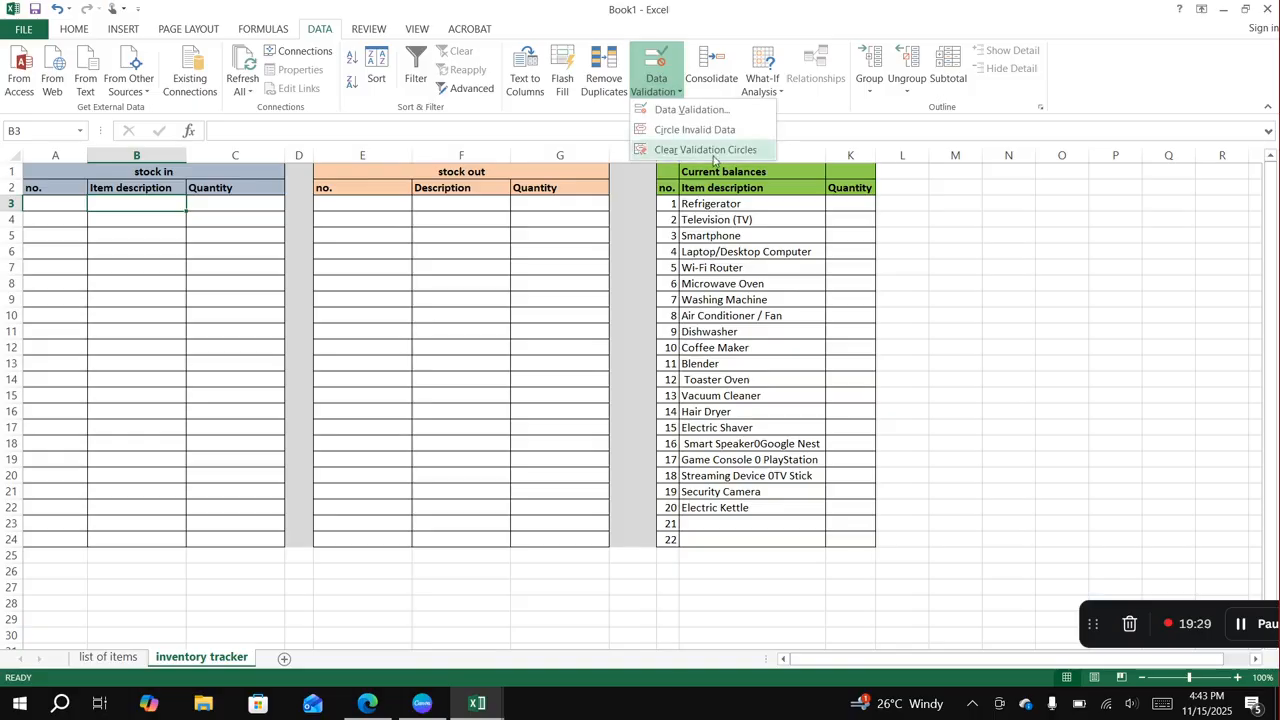
click(690, 110)
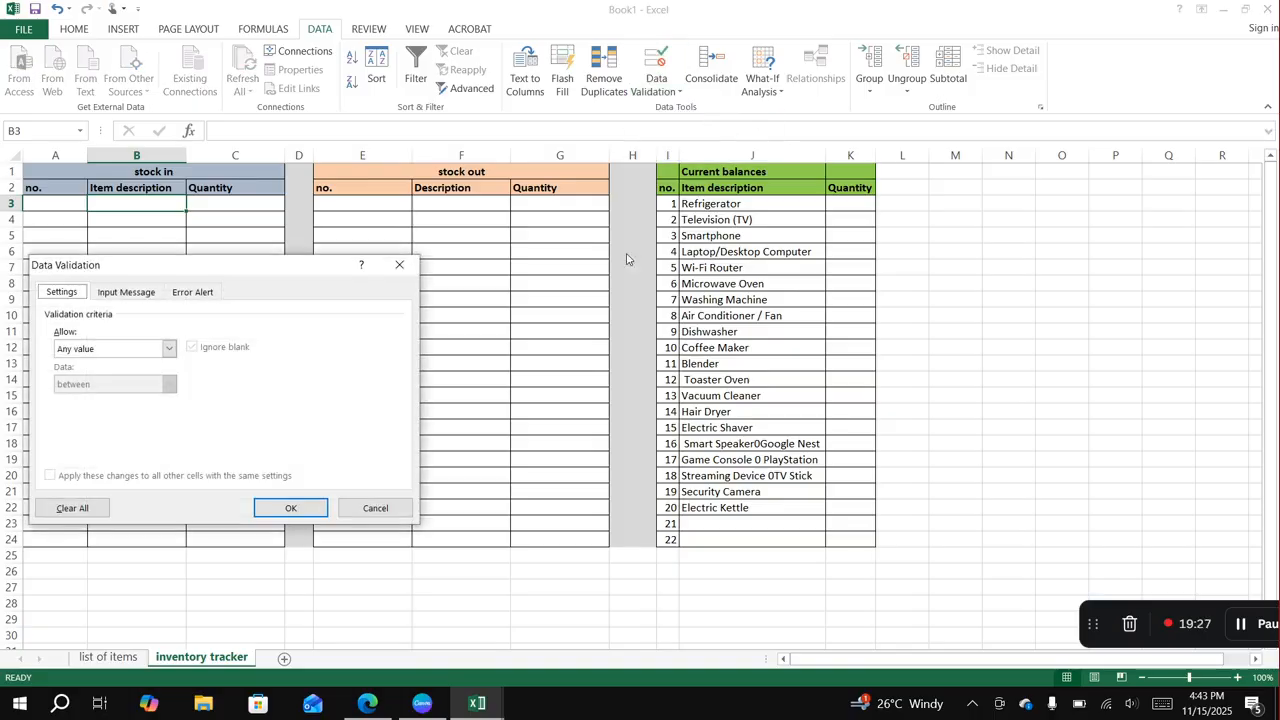
click(168, 349)
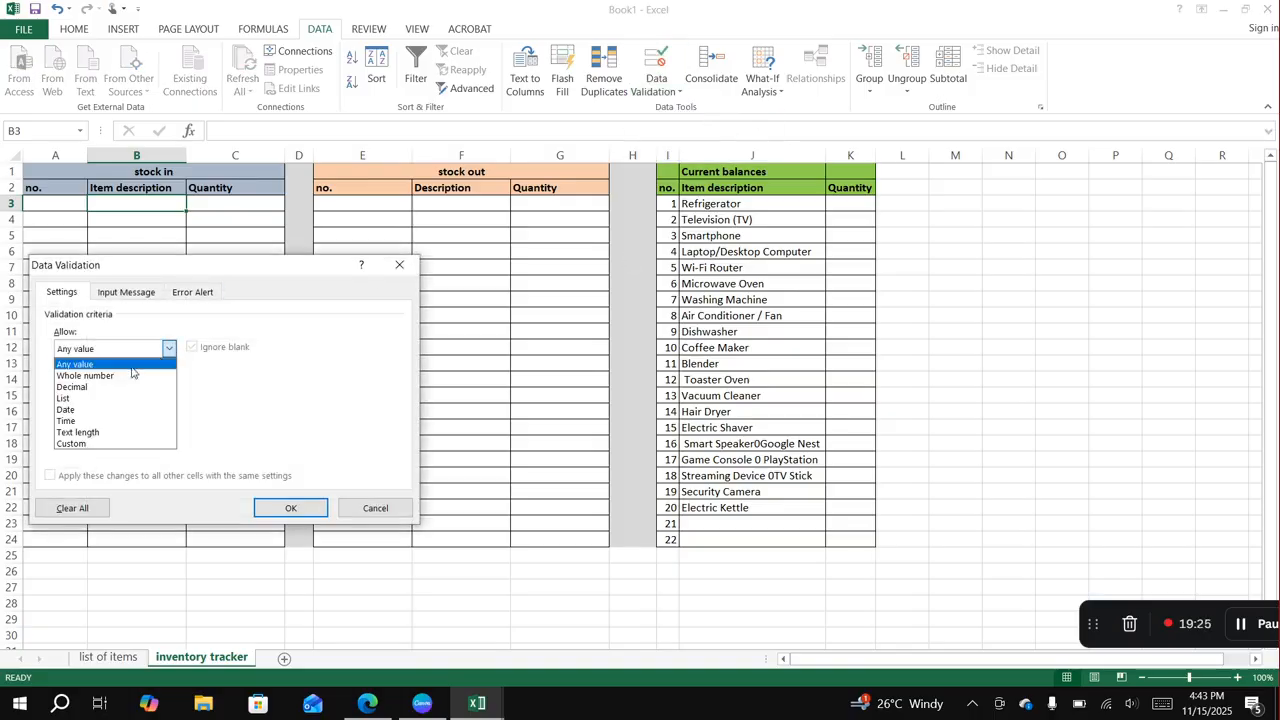
click(95, 406)
click(121, 418)
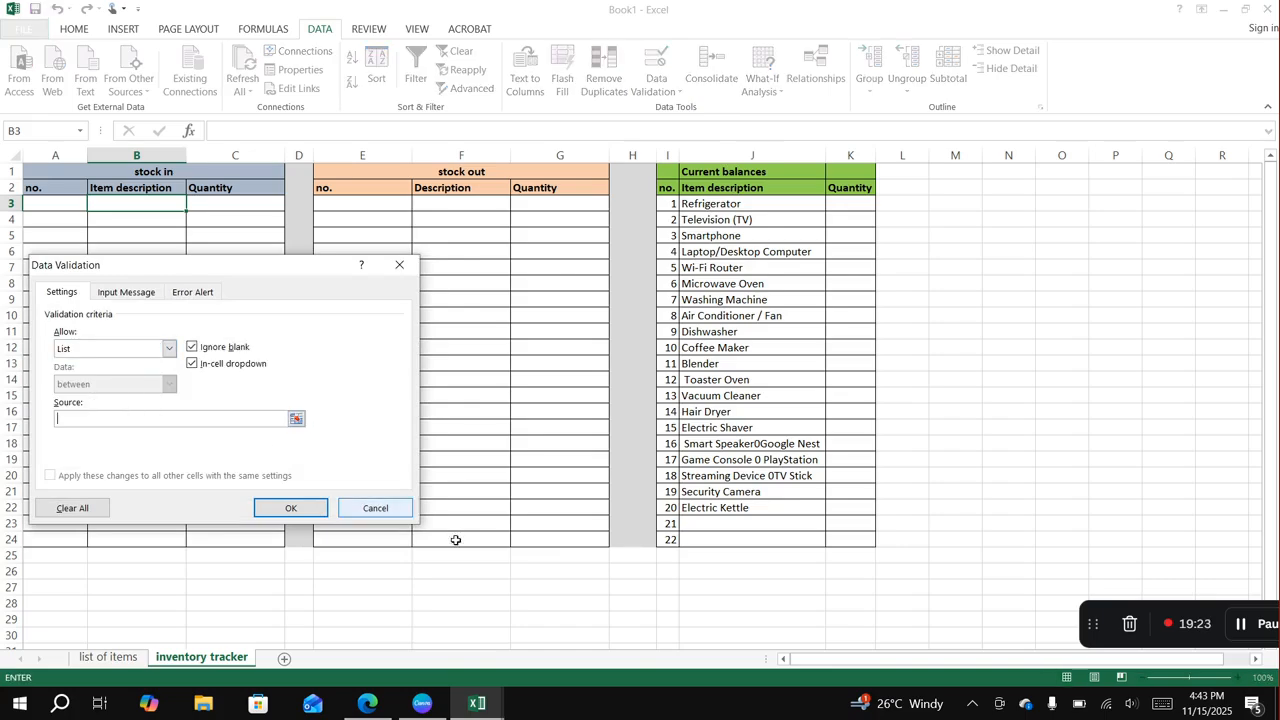
drag(703, 542, 791, 205)
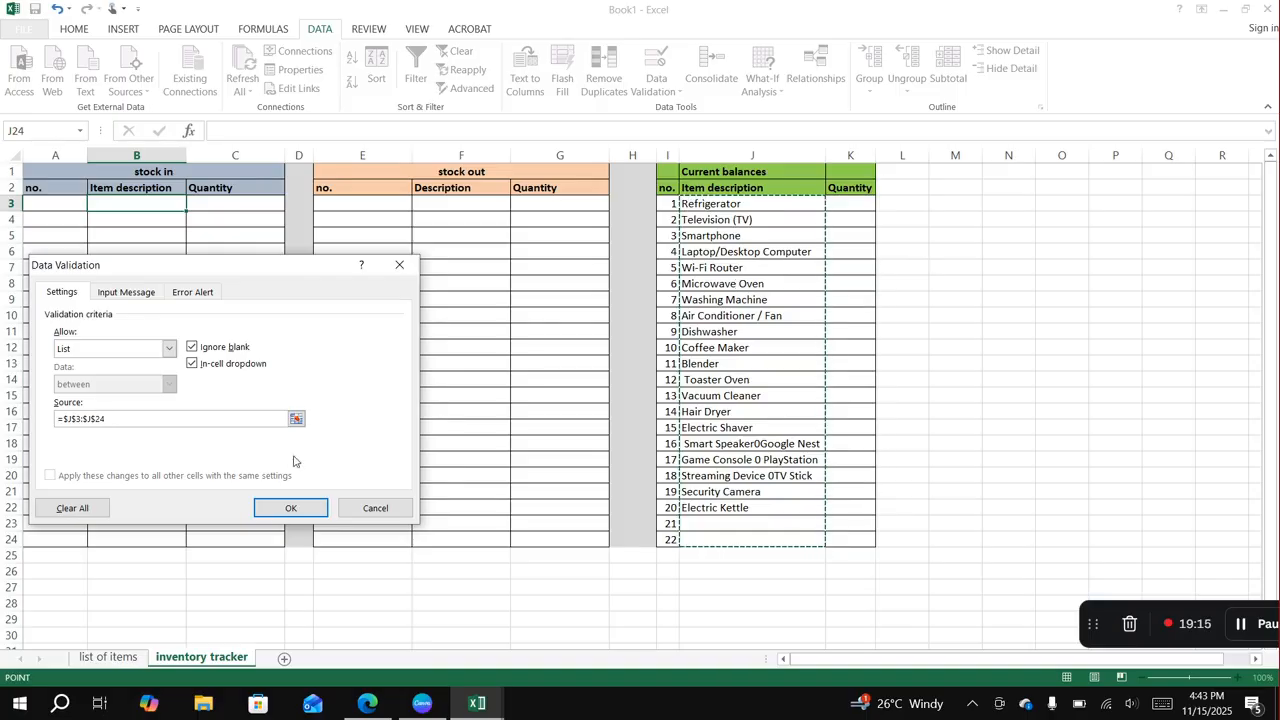
click(297, 506)
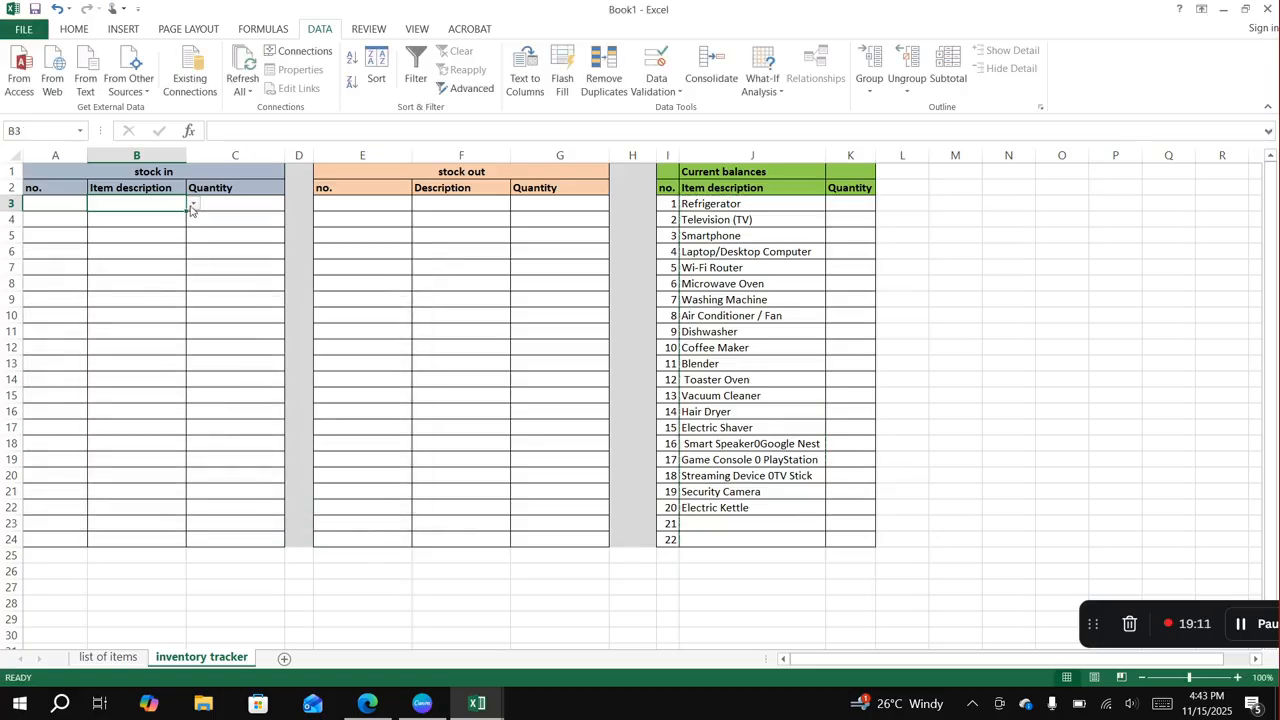
Look through the item list offered by the dropdown in B3, leaving the cell blank.
click(193, 205)
mouse_move(193, 284)
mouse_down()
mouse_move(193, 222)
mouse_move(193, 286)
mouse_up()
click(146, 304)
click(193, 204)
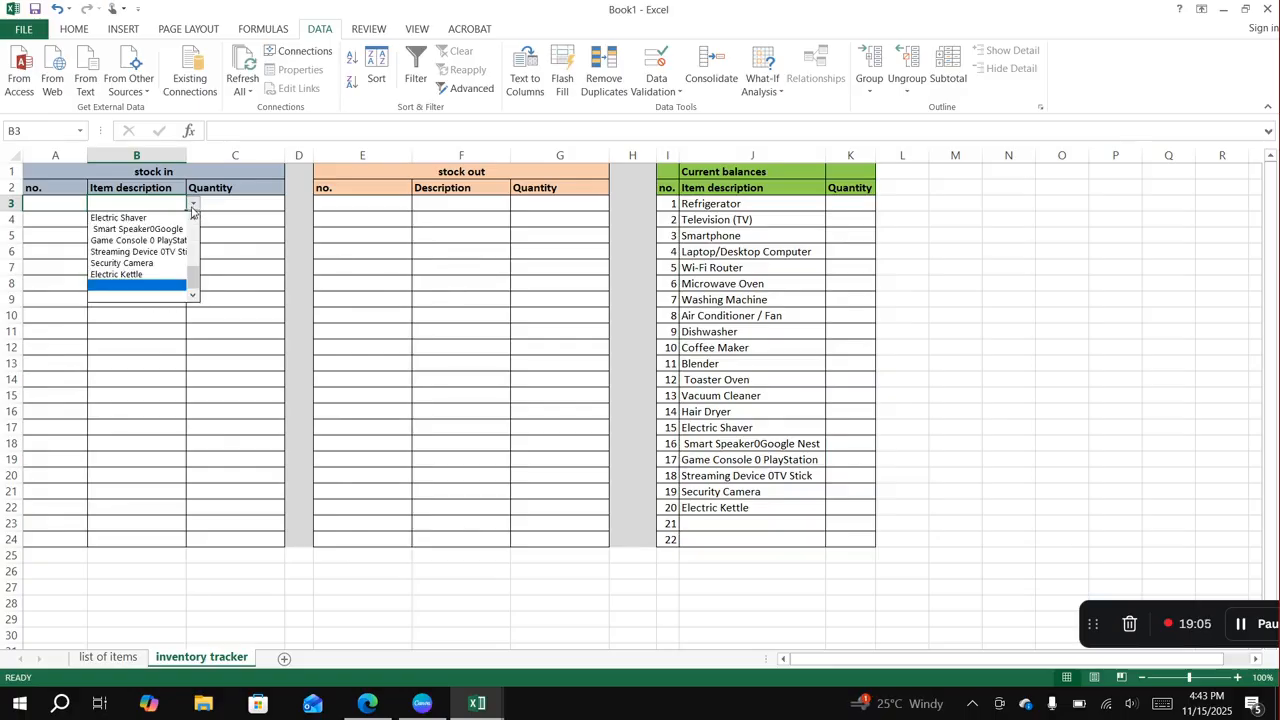
click(155, 314)
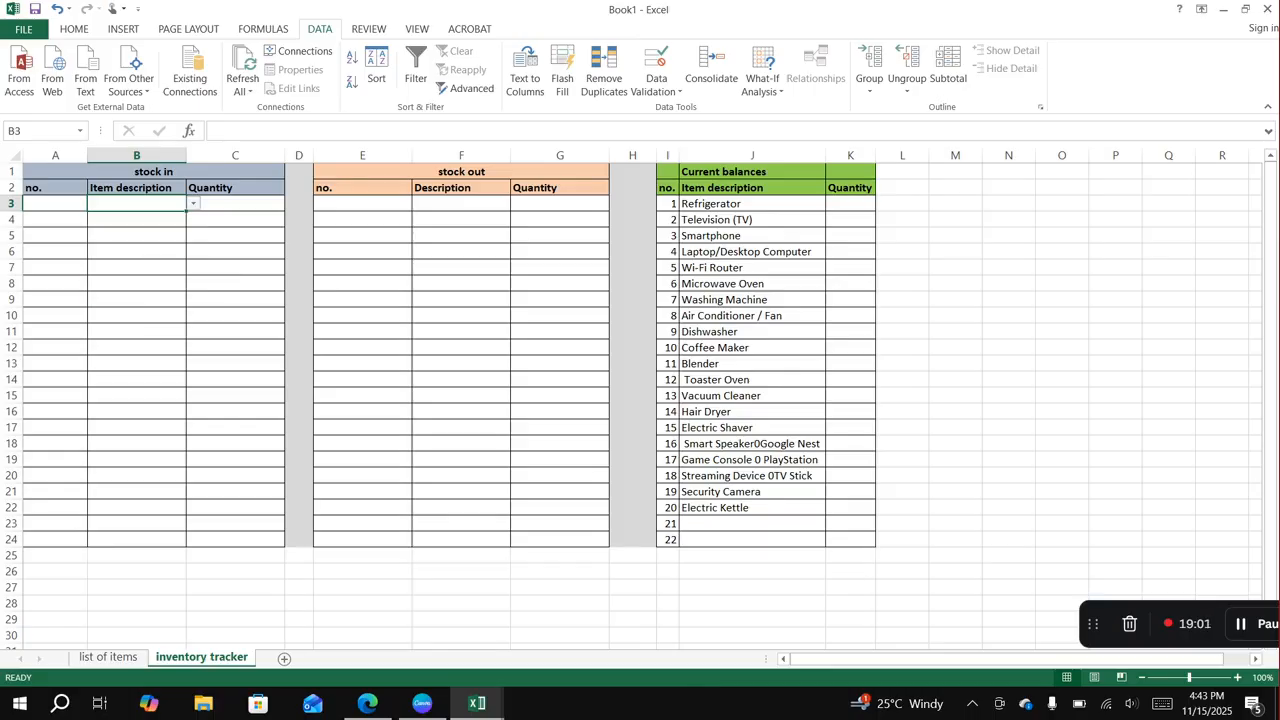
Copy B3 and paste only its validation into B4:B24 of the stock in table.
right_click(164, 207)
click(197, 234)
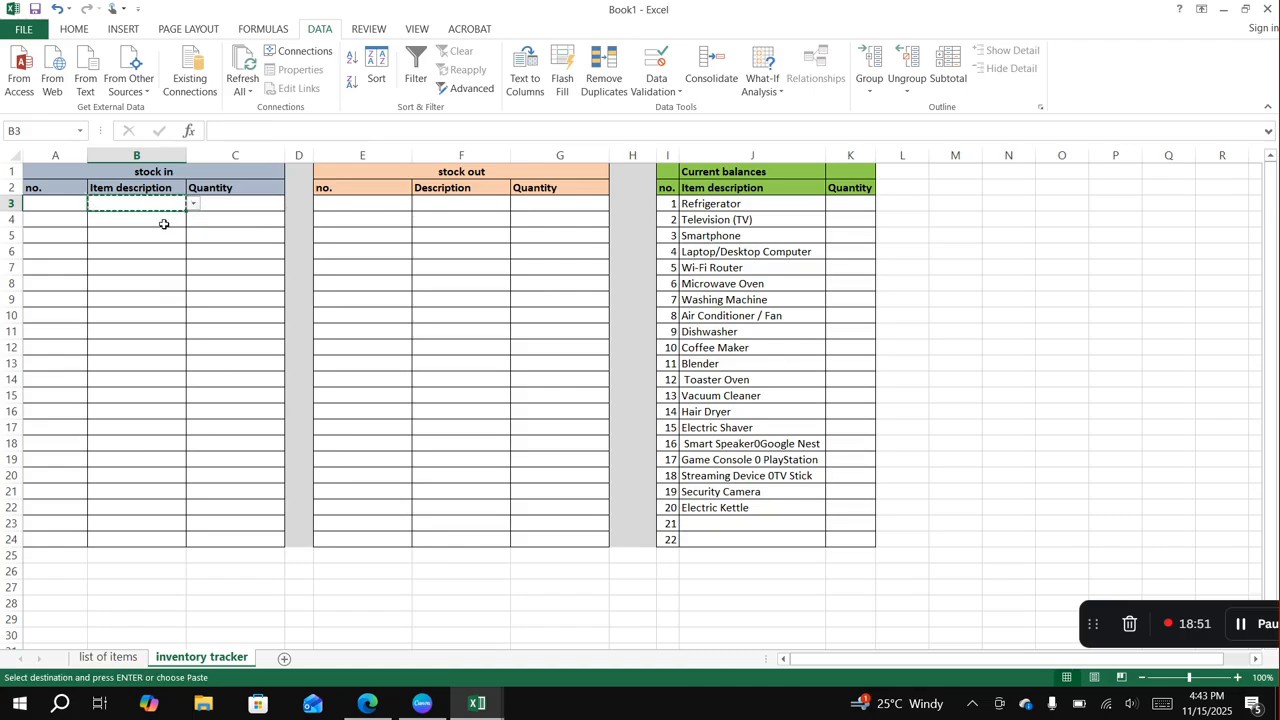
drag(164, 224, 170, 537)
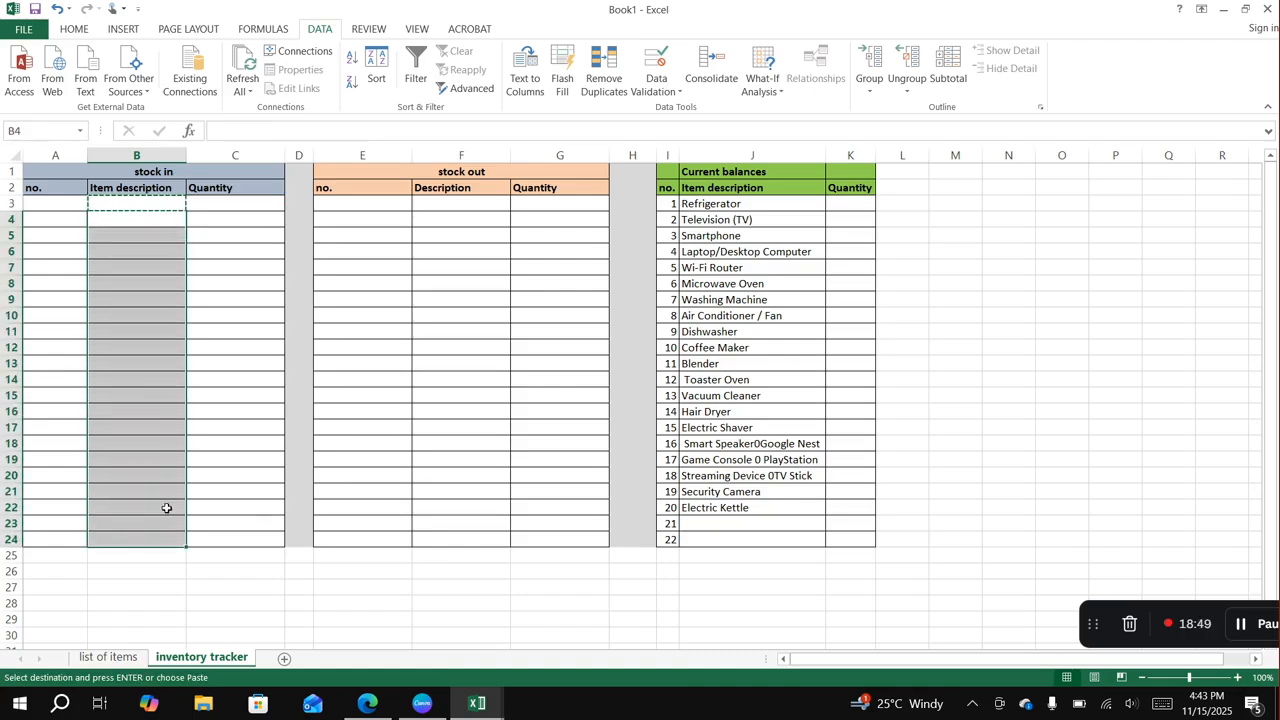
right_click(169, 510)
click(232, 284)
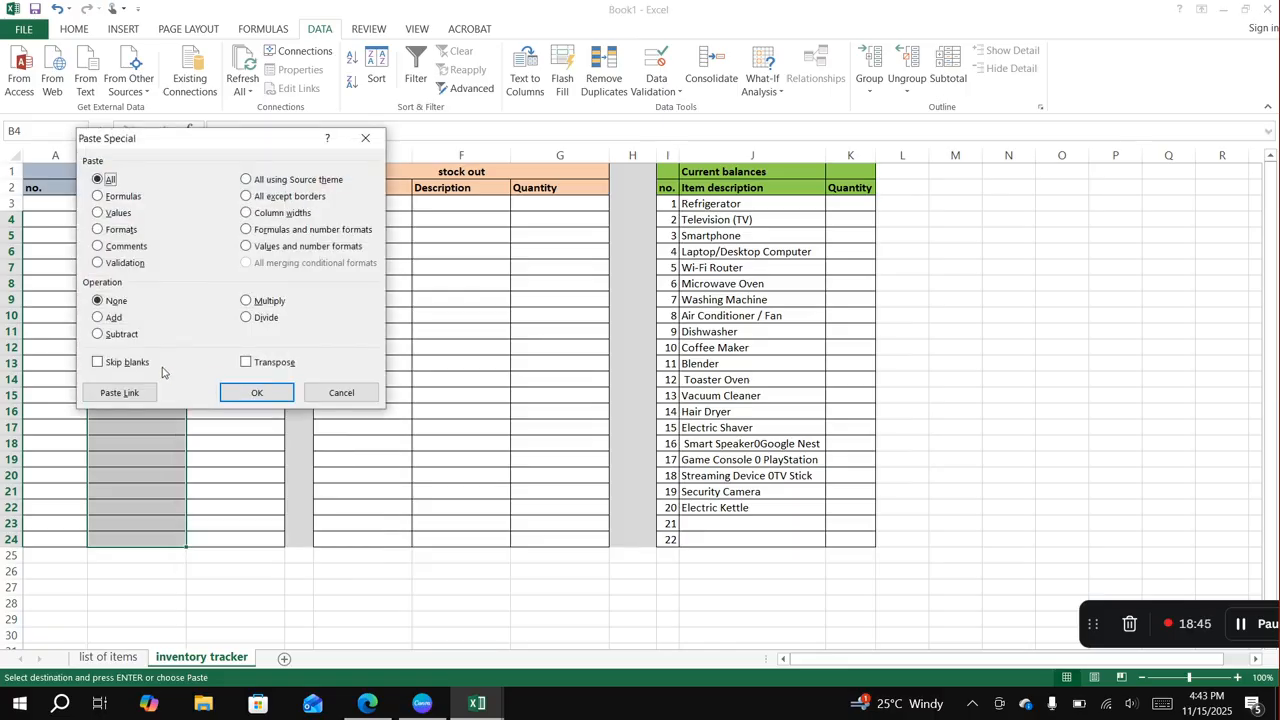
click(98, 264)
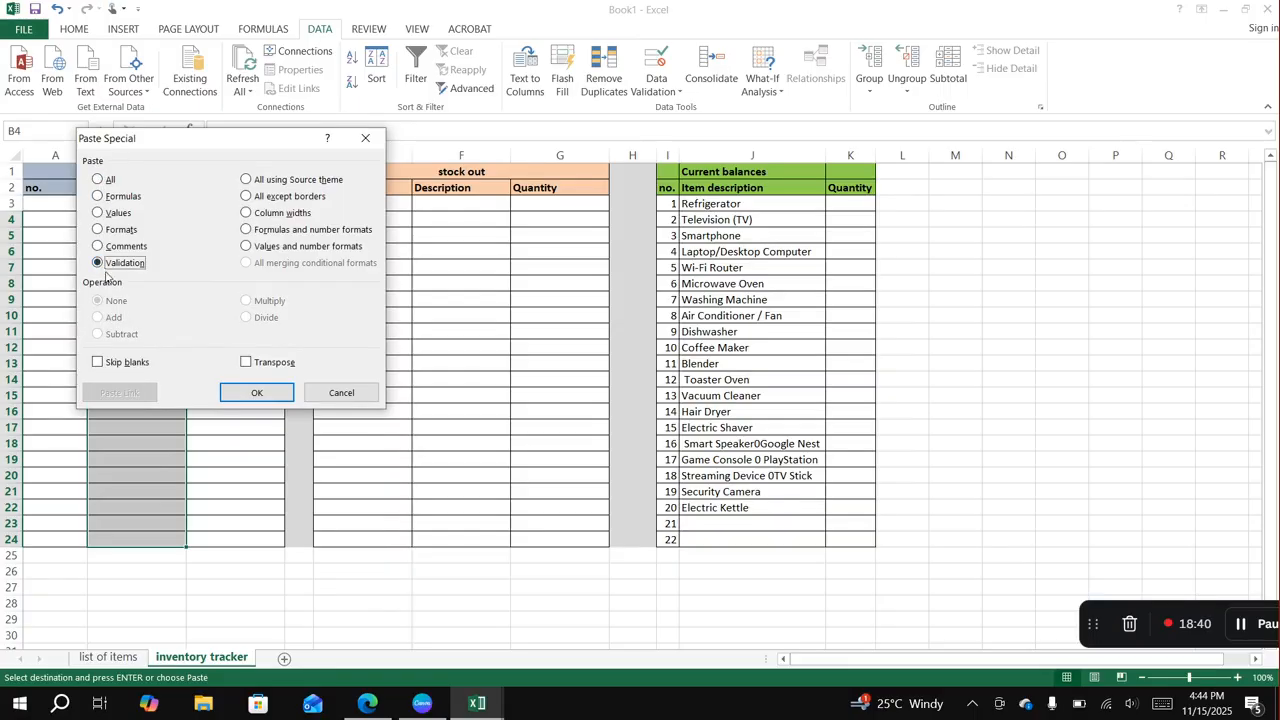
click(250, 393)
Check several cells down the stock in item description column for the dropdown.
click(142, 329)
click(151, 286)
click(166, 269)
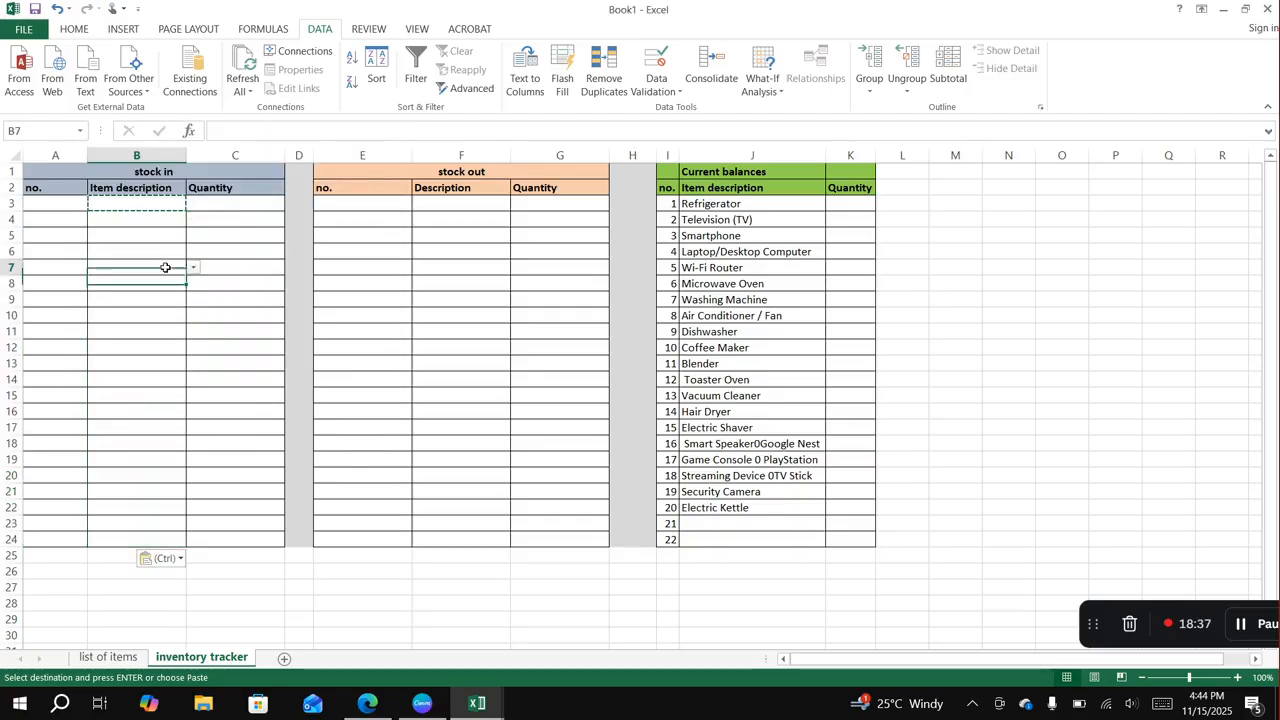
click(173, 250)
click(146, 313)
click(153, 369)
click(160, 412)
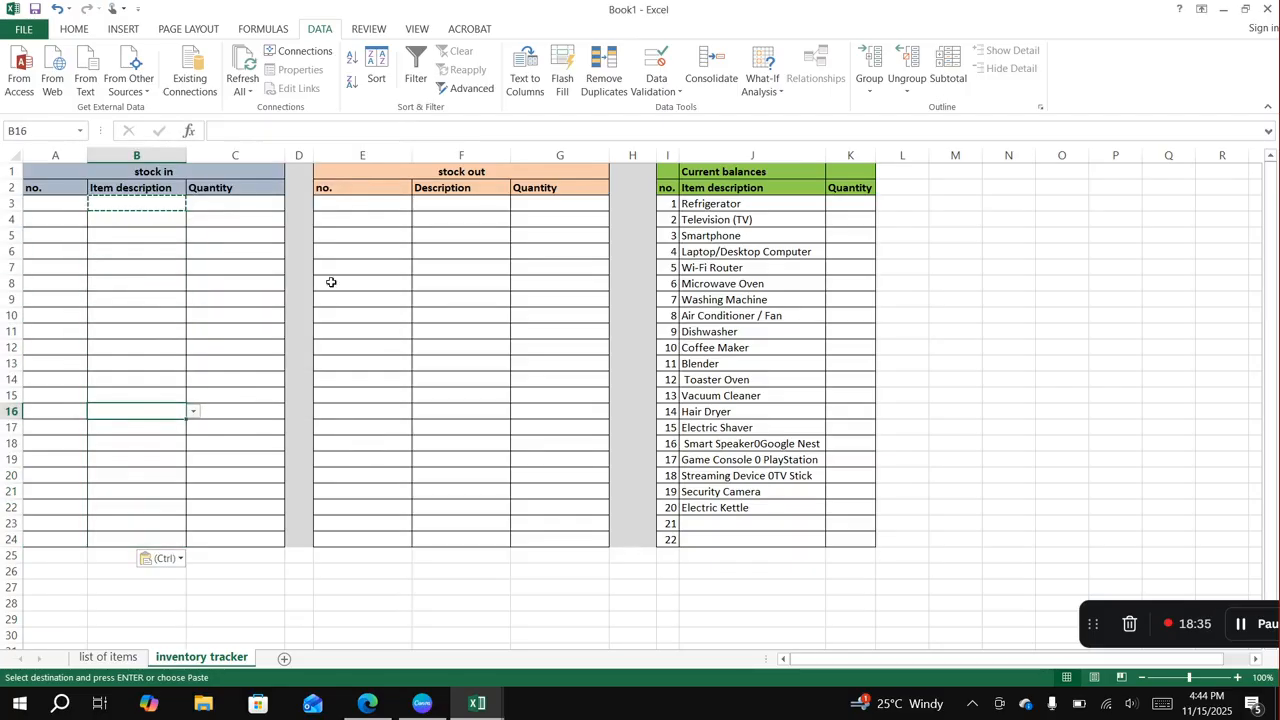
Paste only the copied validation into the stock out description cells F3:F24 and check several of them for the dropdown.
drag(451, 202, 480, 534)
right_click(480, 534)
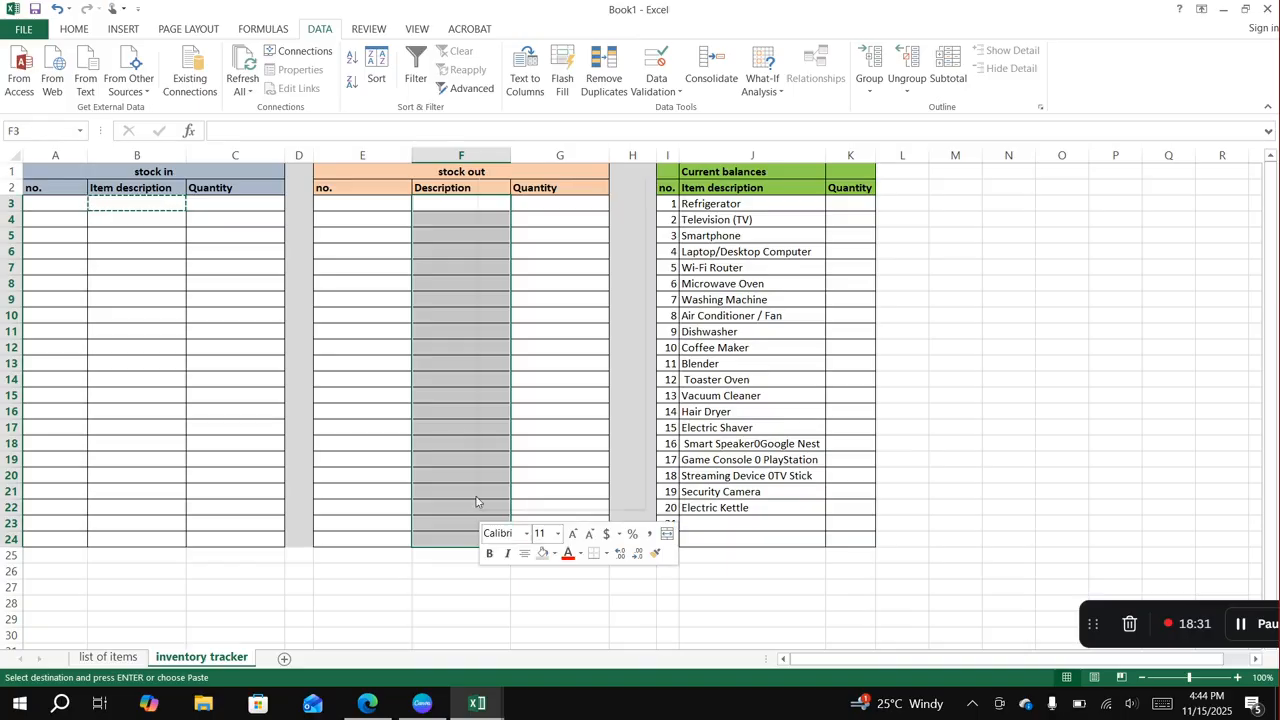
click(543, 273)
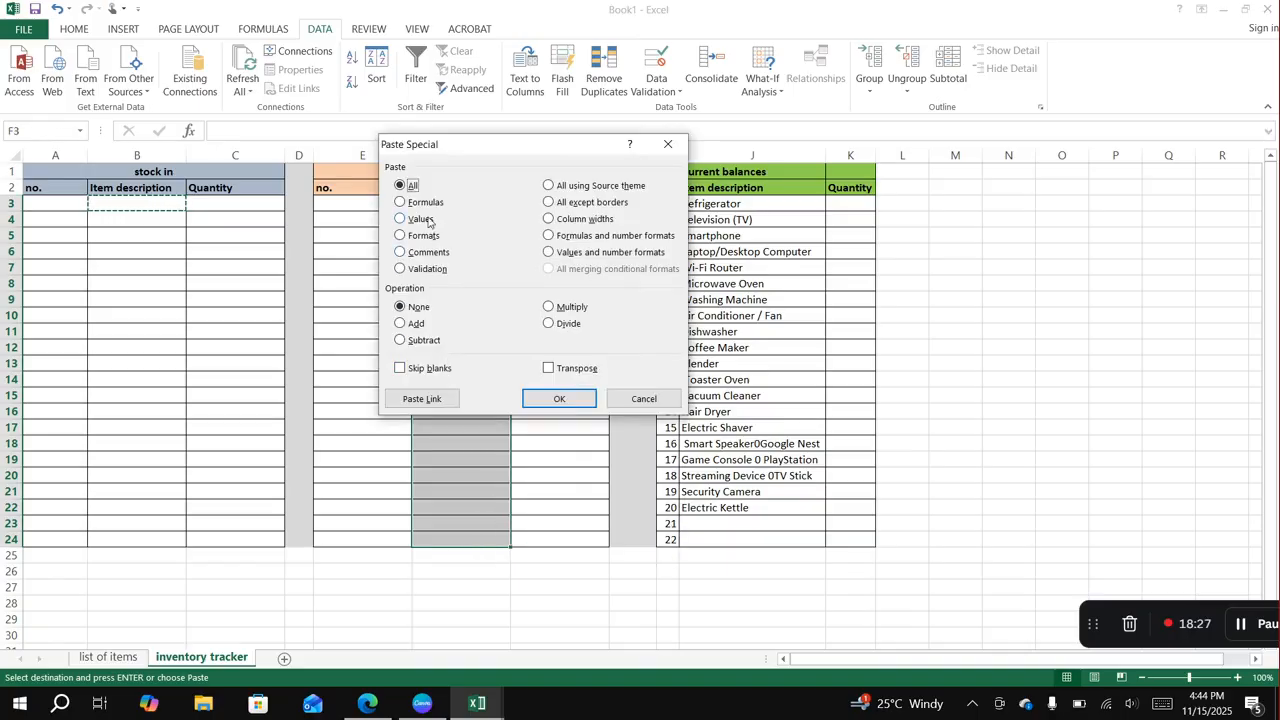
click(401, 269)
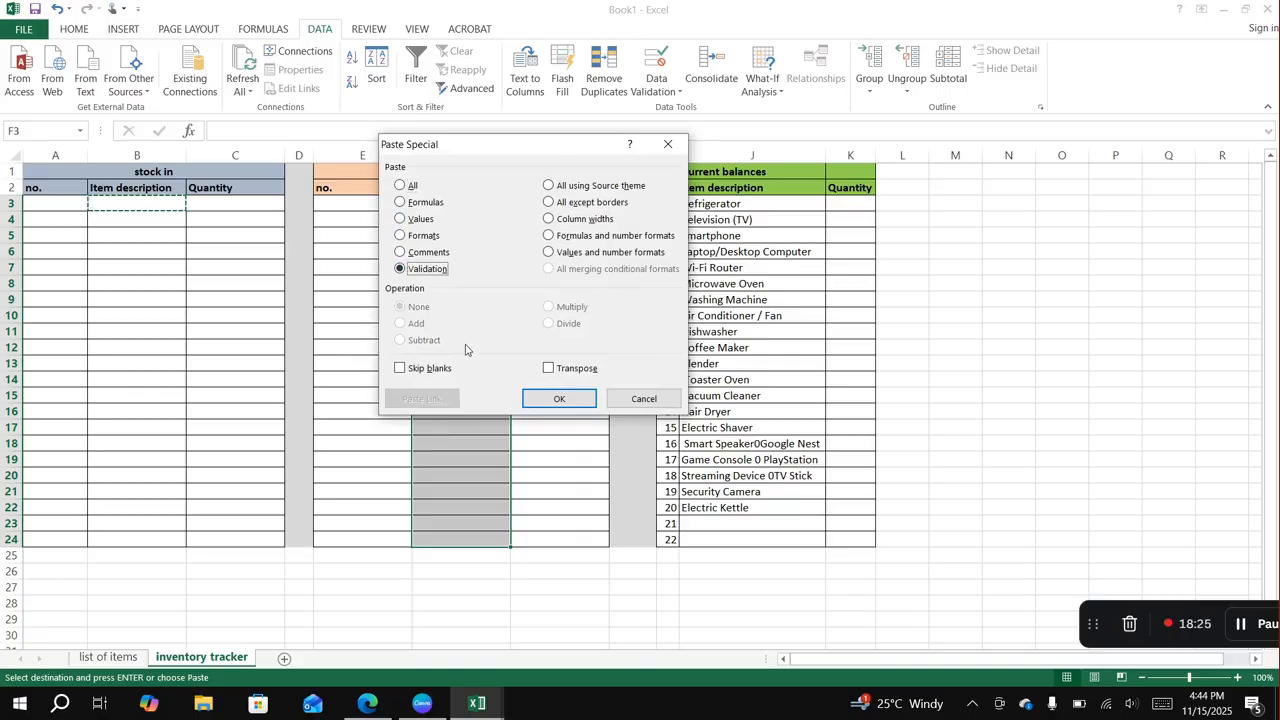
click(533, 398)
click(477, 267)
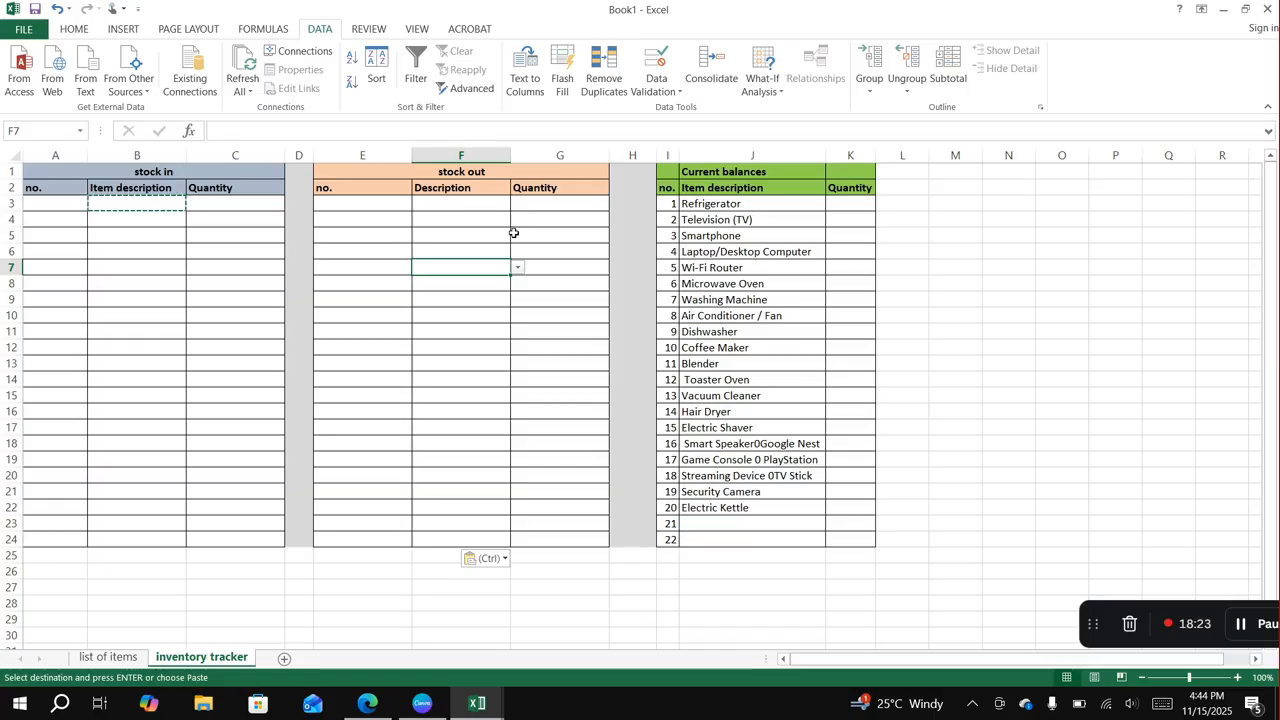
click(476, 219)
click(478, 204)
click(471, 267)
click(473, 299)
click(446, 380)
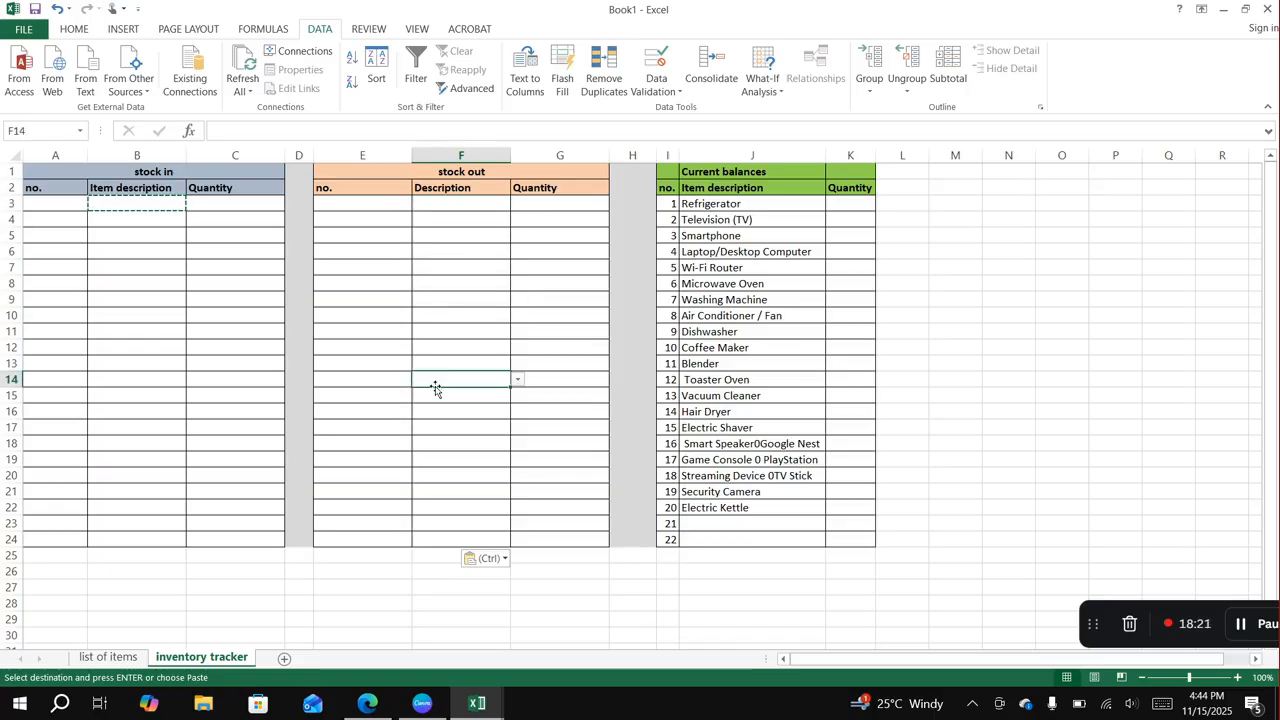
Narrow column A to its heading and fill A3:A24 with the series 1 to 22.
click(76, 208)
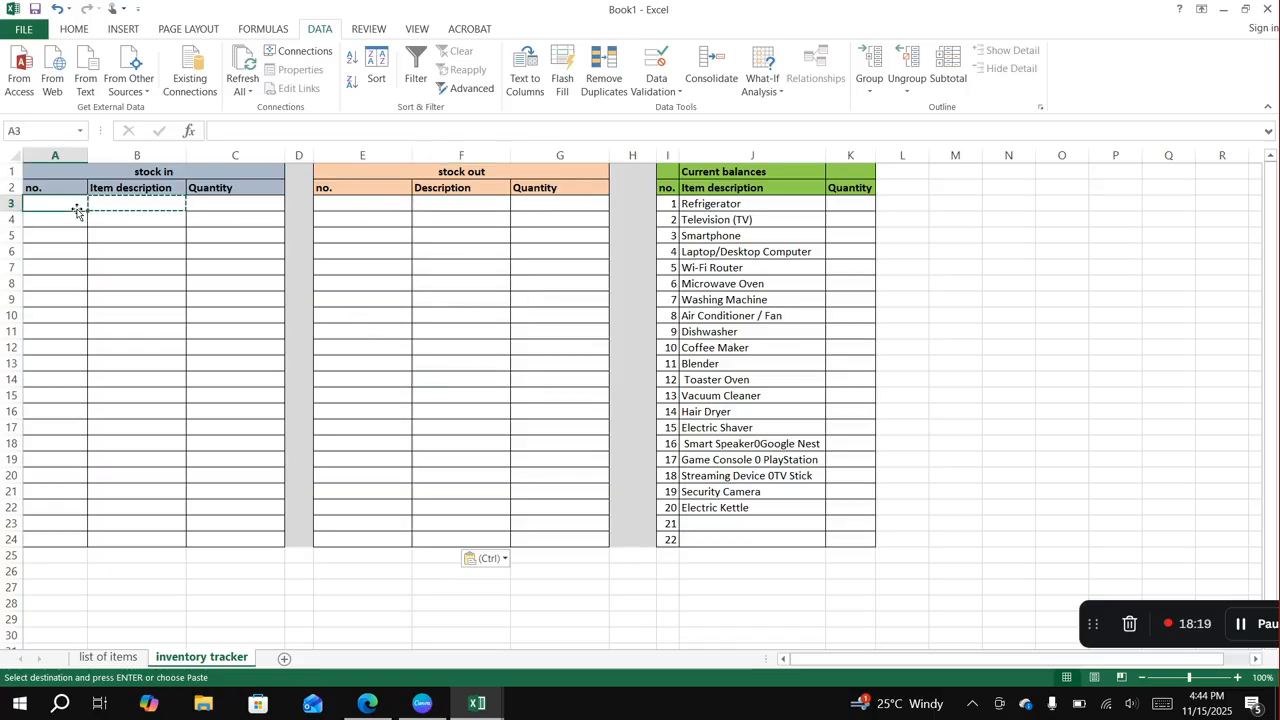
drag(88, 155, 48, 155)
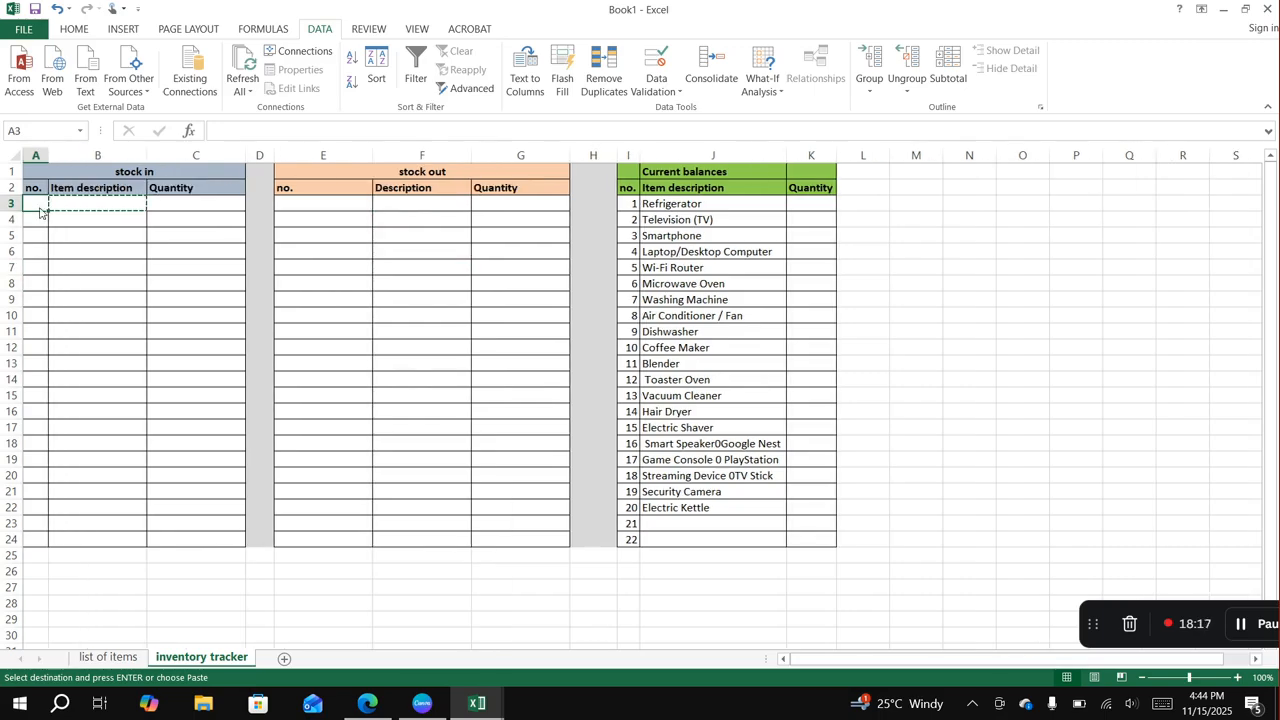
text(1)
key(Return)
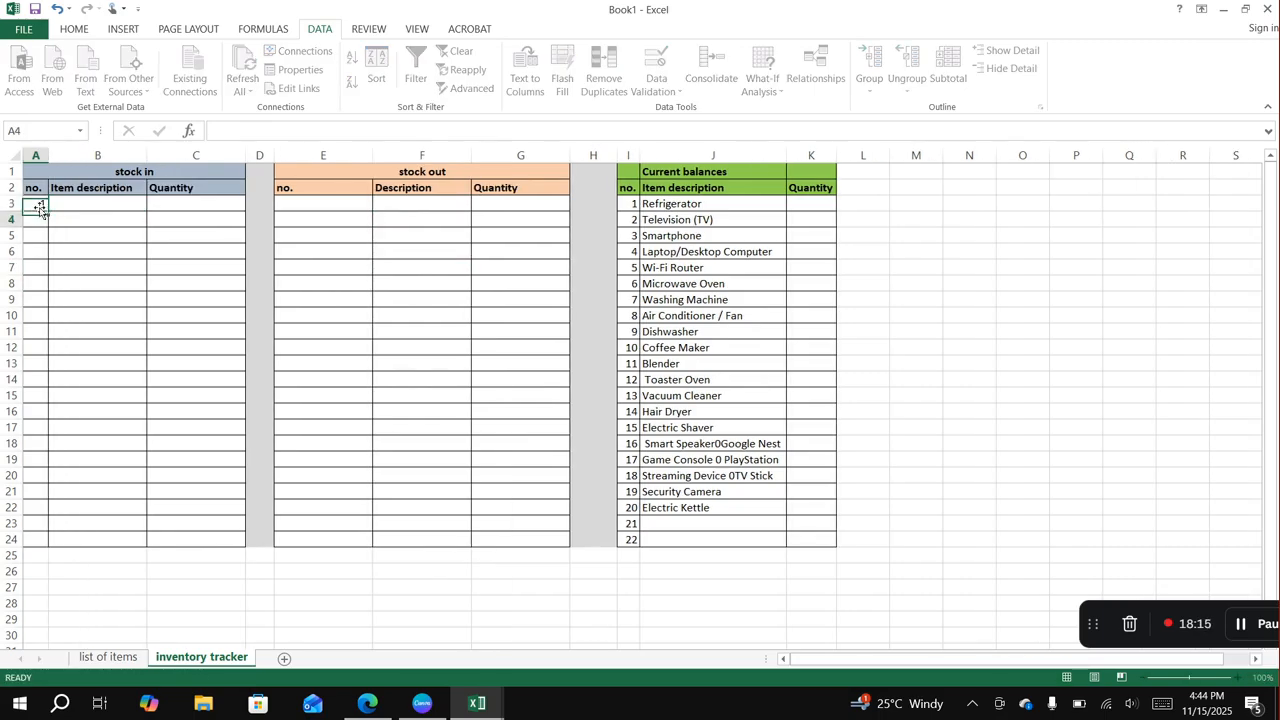
text(2)
key(Return)
click(39, 206)
drag(39, 206, 8, 542)
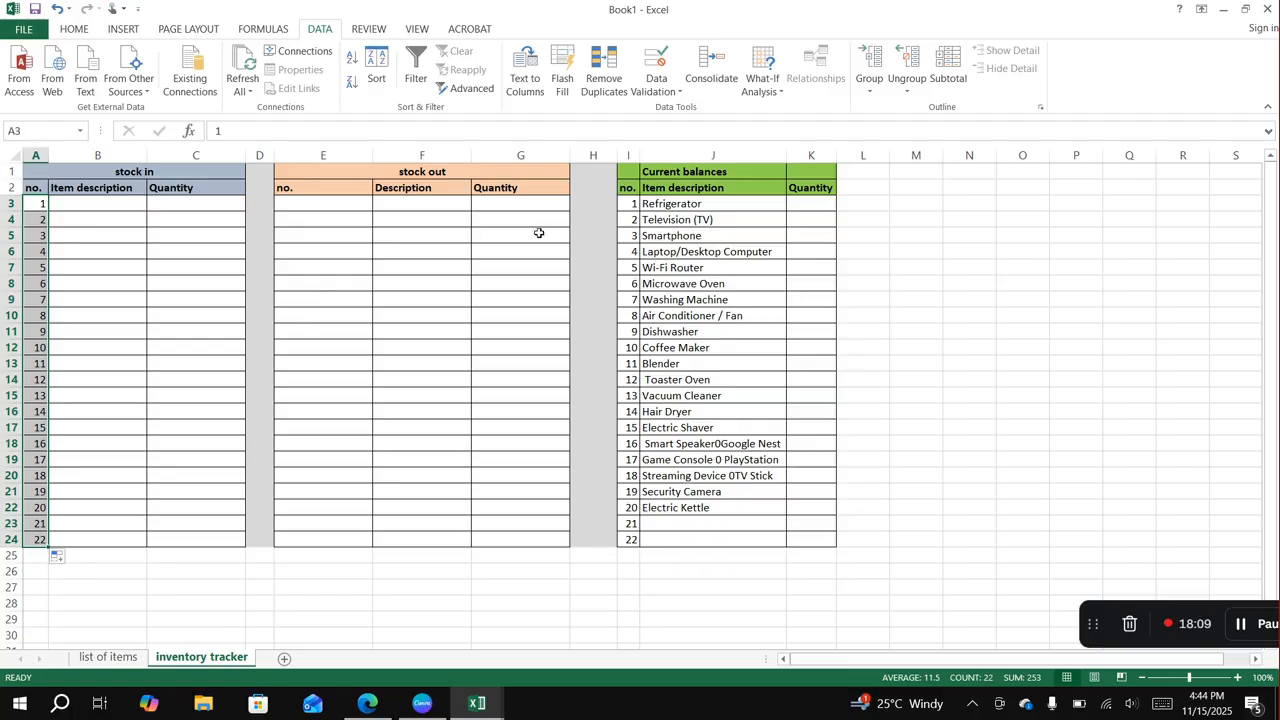
Fill the stock out number cells E3:E24 with the series 1 to 22 and autofit column E.
click(341, 207)
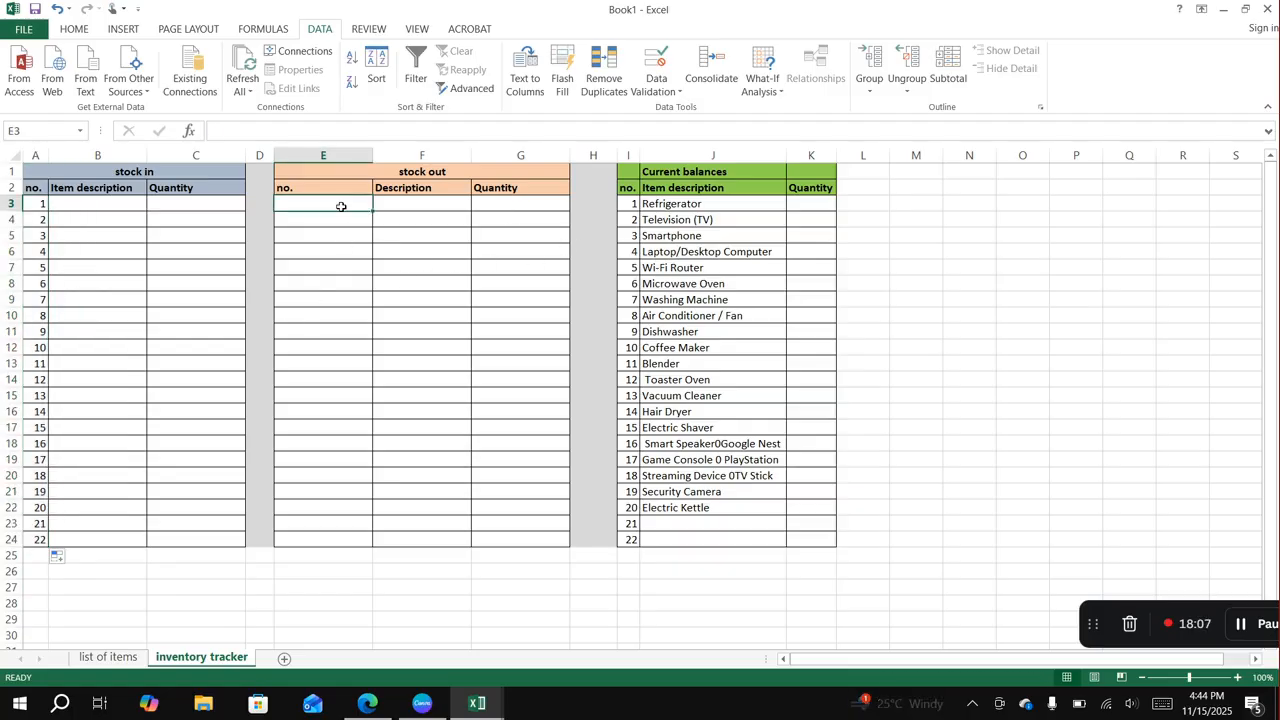
text(1)
key(Return)
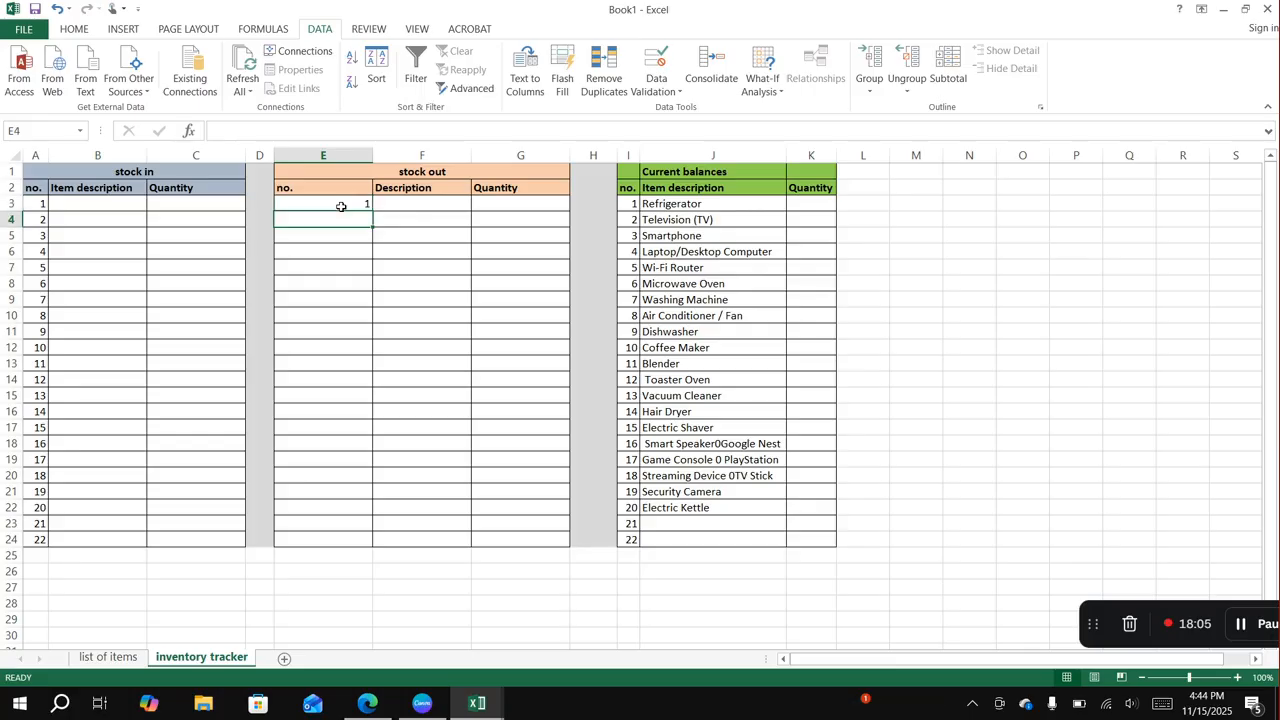
key(Return)
text(2)
click(360, 216)
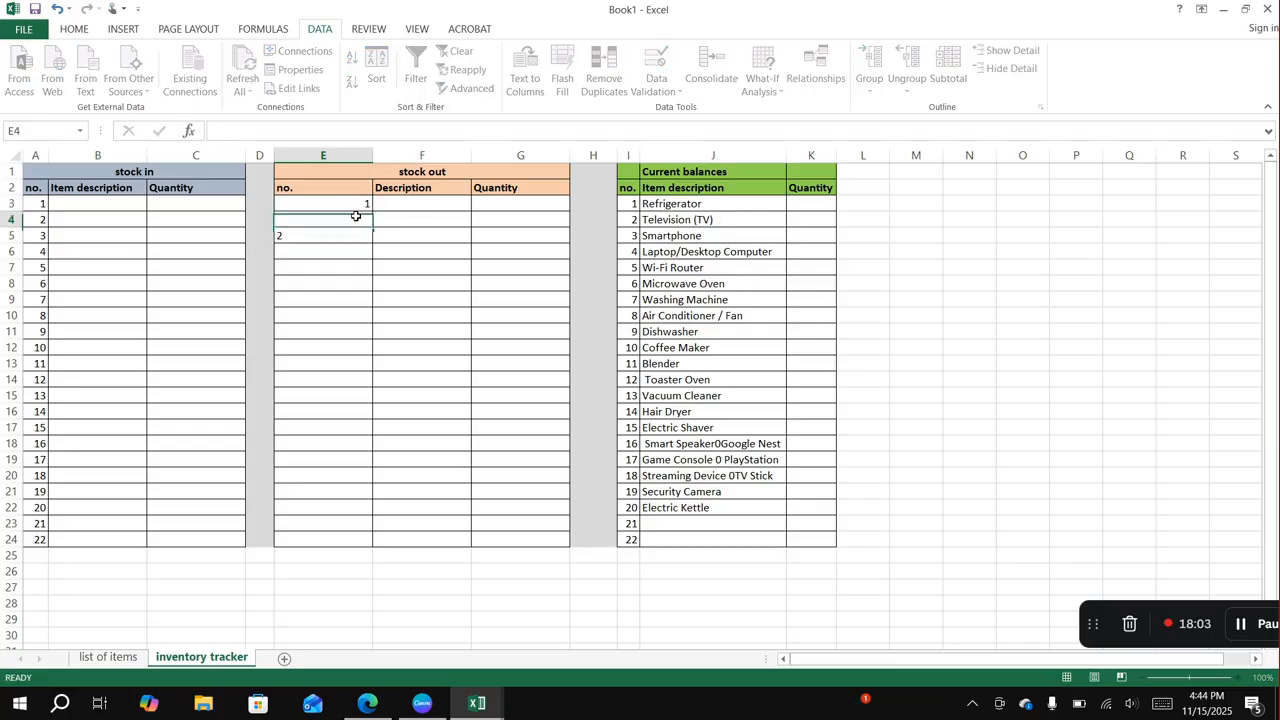
text(2)
drag(346, 204, 358, 220)
click(383, 237)
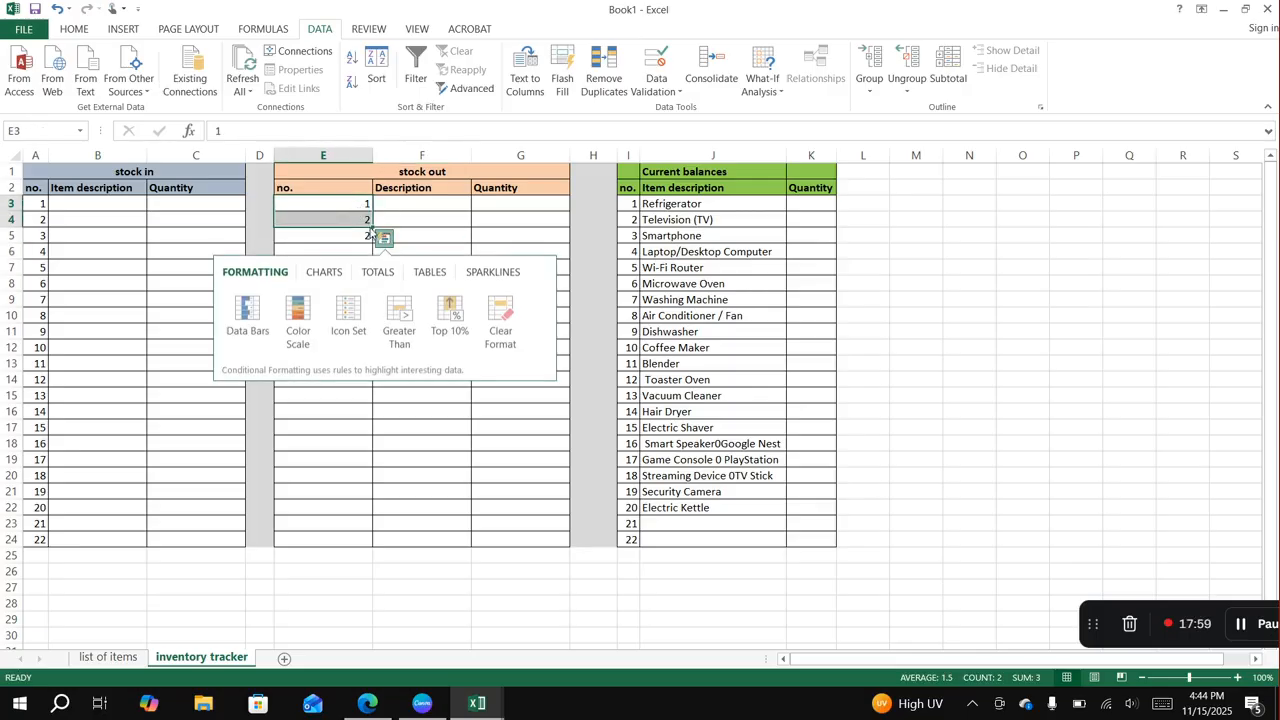
click(381, 235)
drag(372, 227, 383, 536)
drag(420, 491, 423, 483)
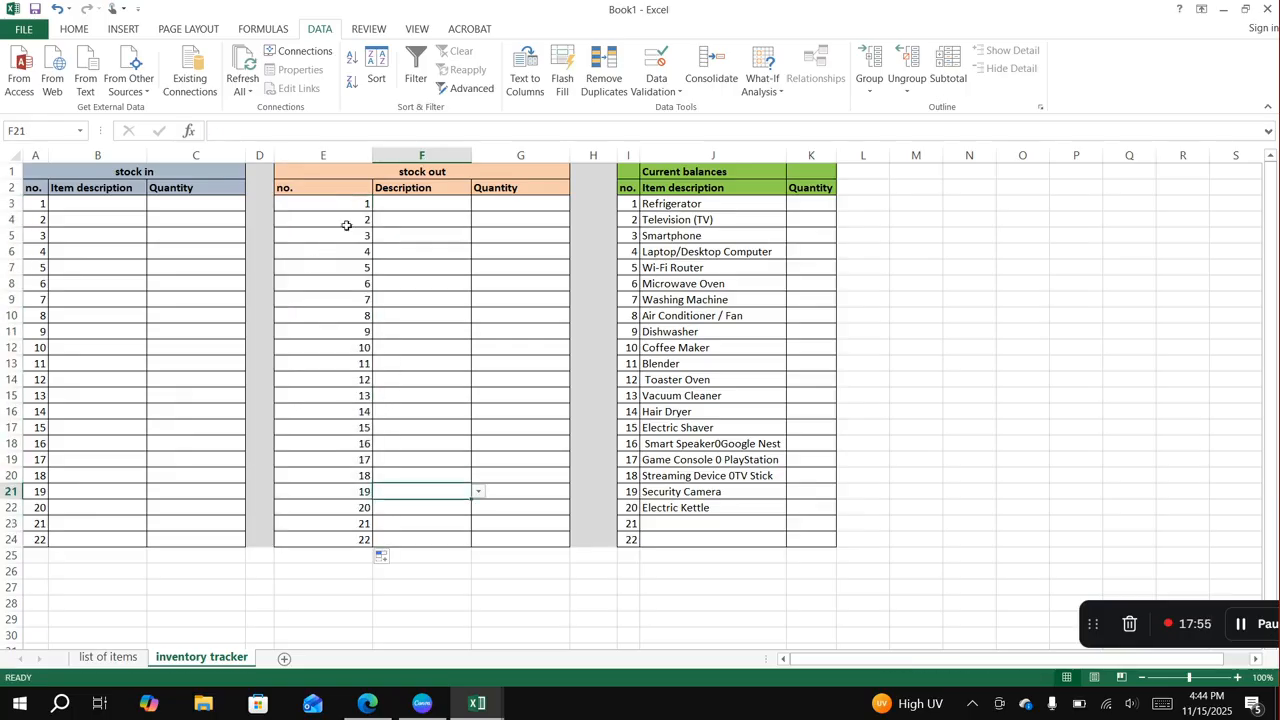
double_click(376, 155)
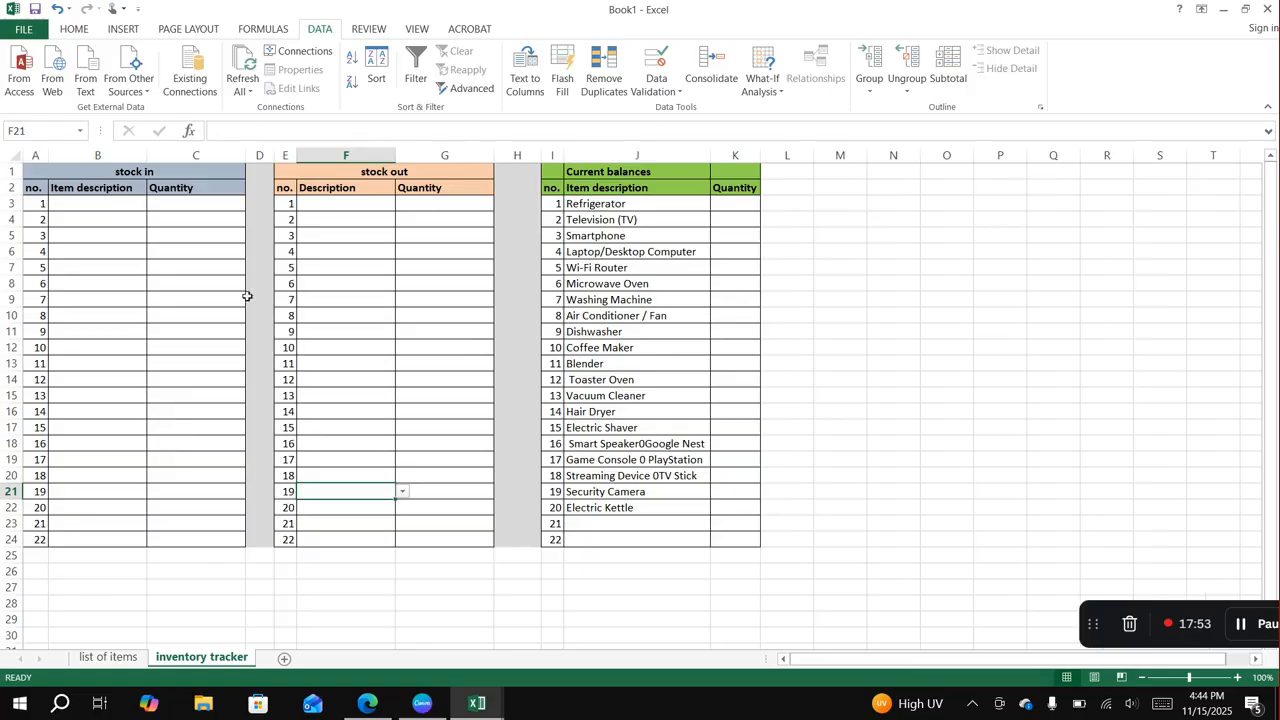
Insert cells at B2:B24, shifting the existing cells right, and enter the heading Date in B2.
click(102, 156)
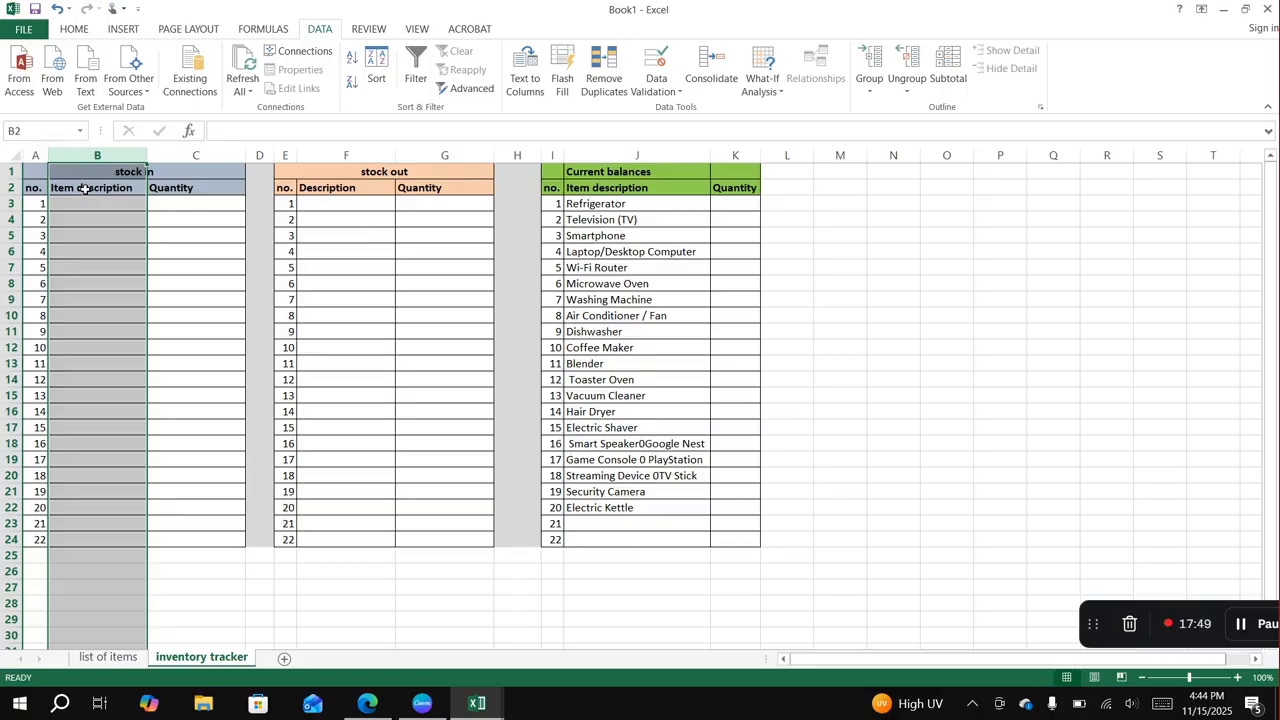
drag(84, 189, 105, 541)
right_click(113, 524)
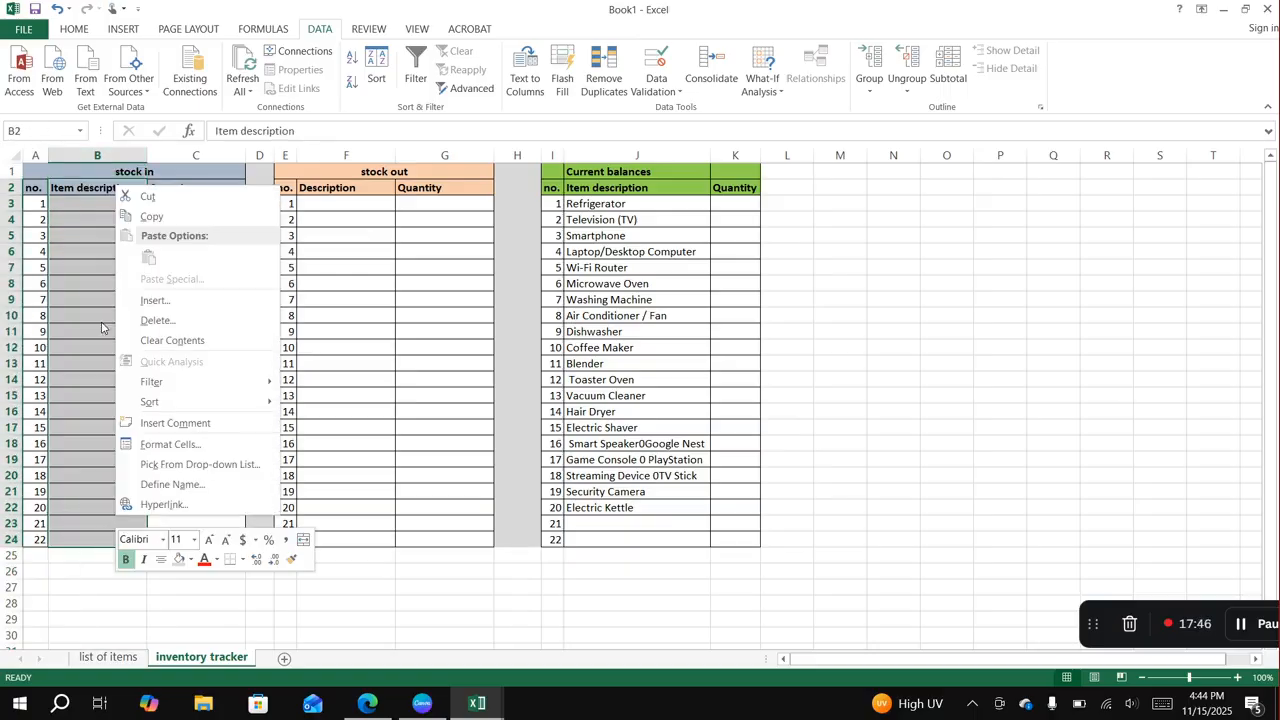
click(165, 301)
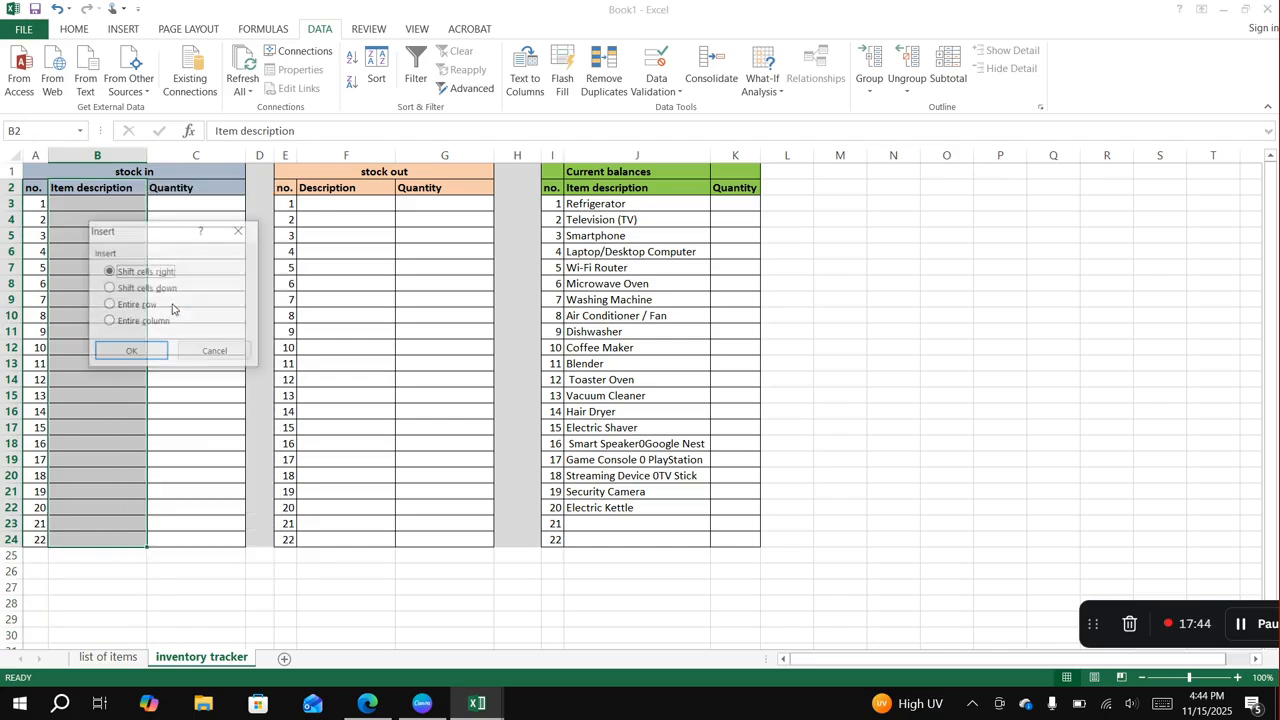
click(133, 351)
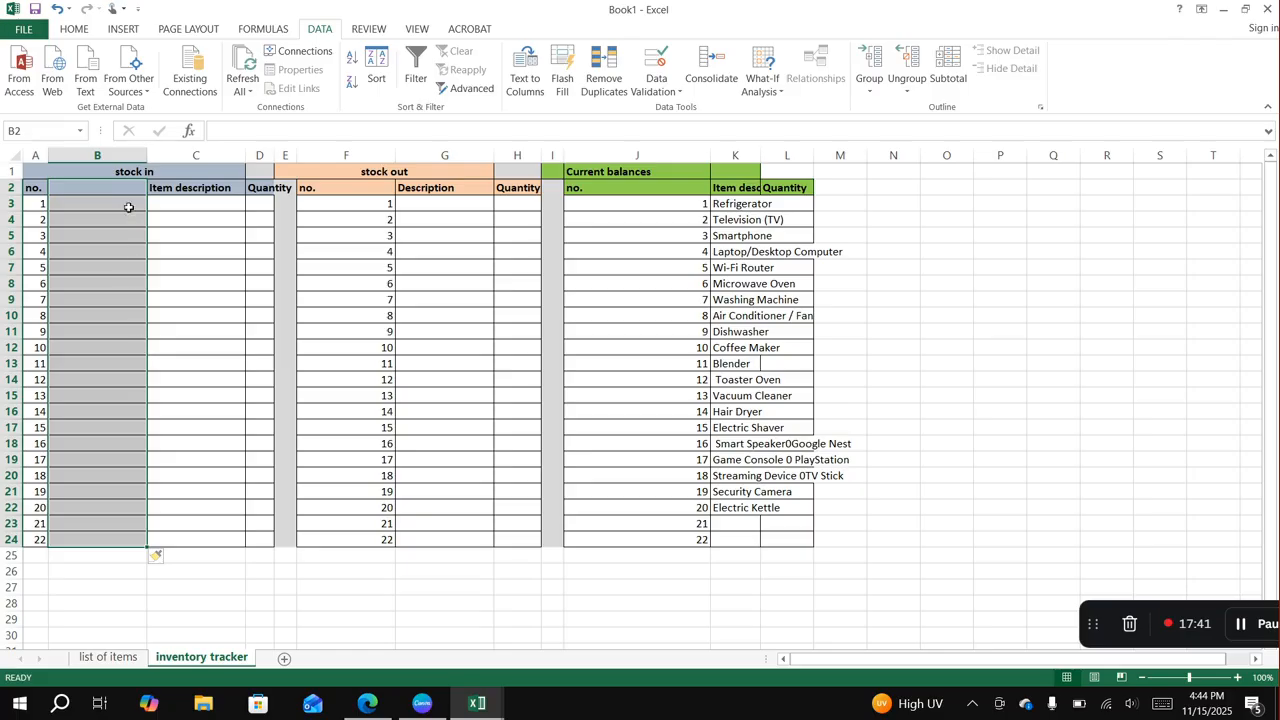
click(124, 194)
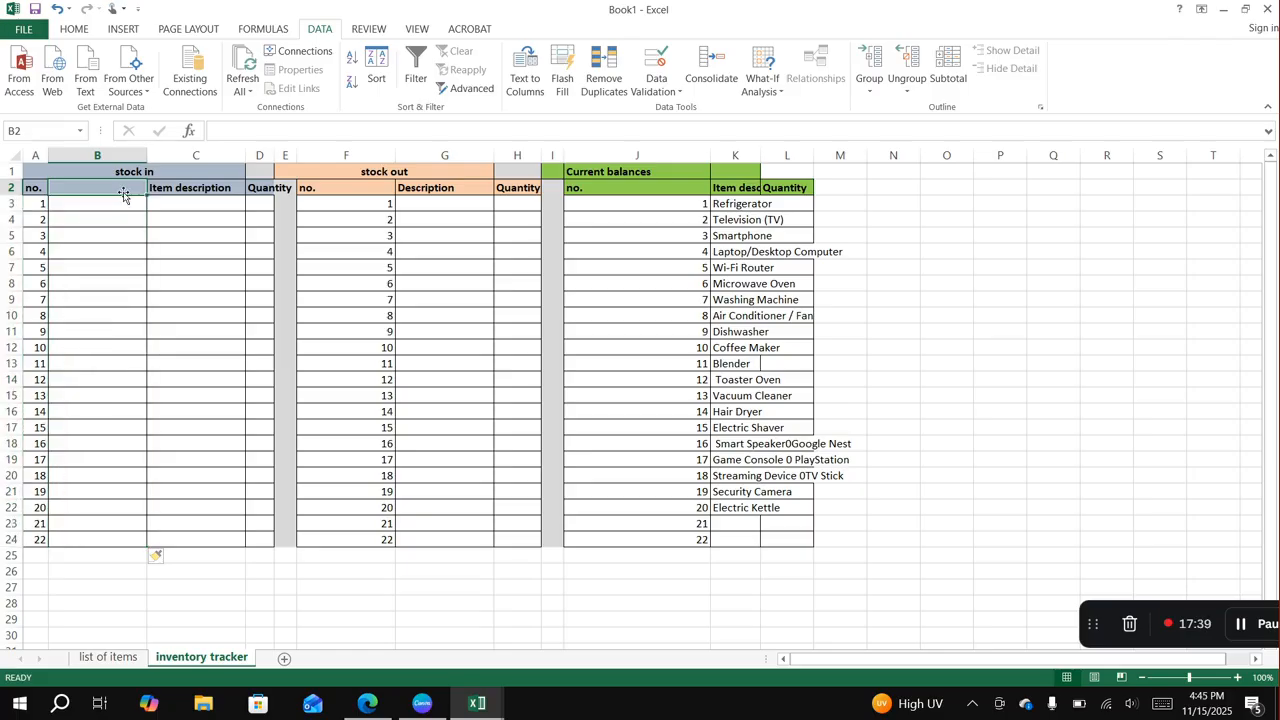
text(Date)
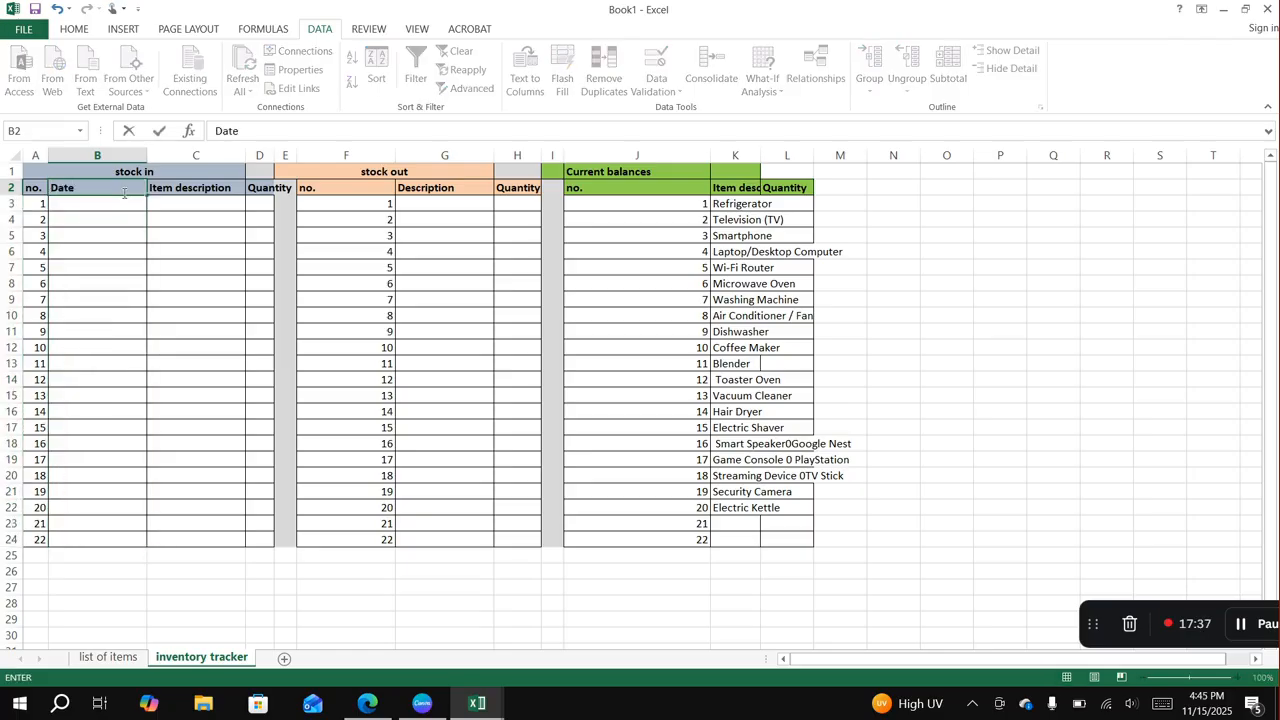
key(Tab)
Insert cells at G2:G24 in the stock out table, shifting cells right, and enter the heading Date in G2.
drag(340, 190, 342, 199)
drag(421, 190, 477, 534)
right_click(467, 509)
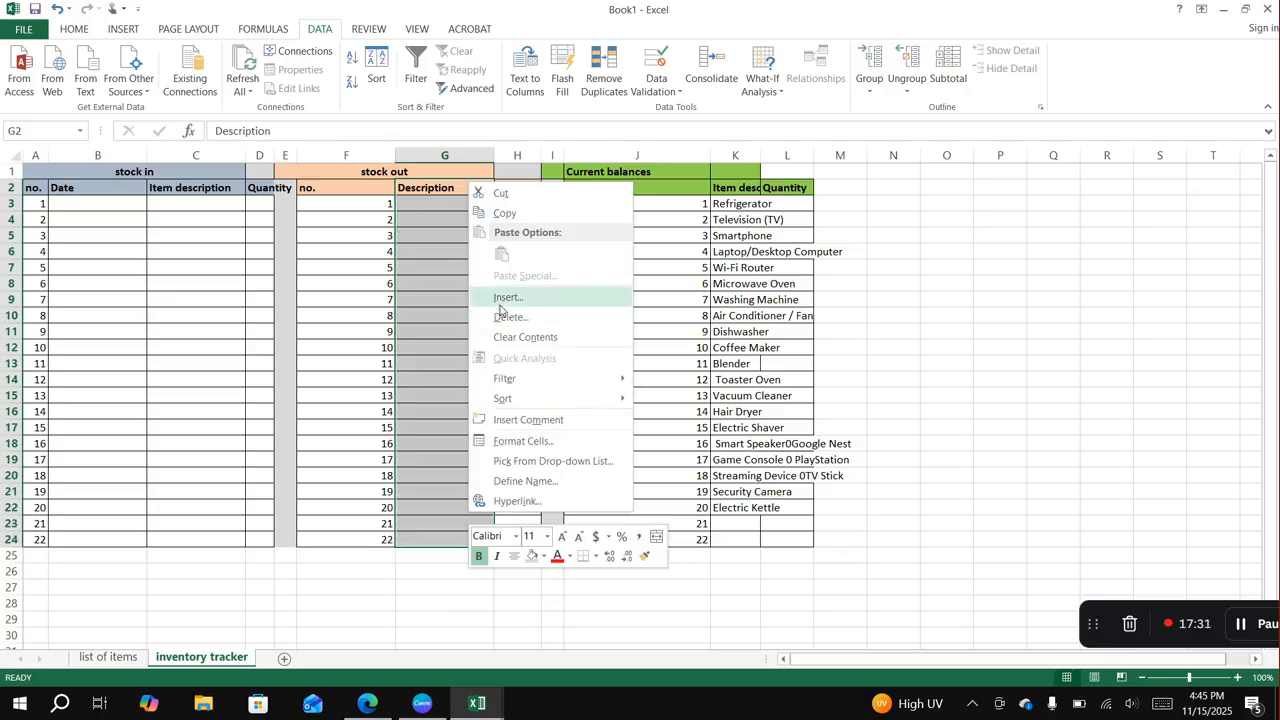
click(470, 297)
click(486, 352)
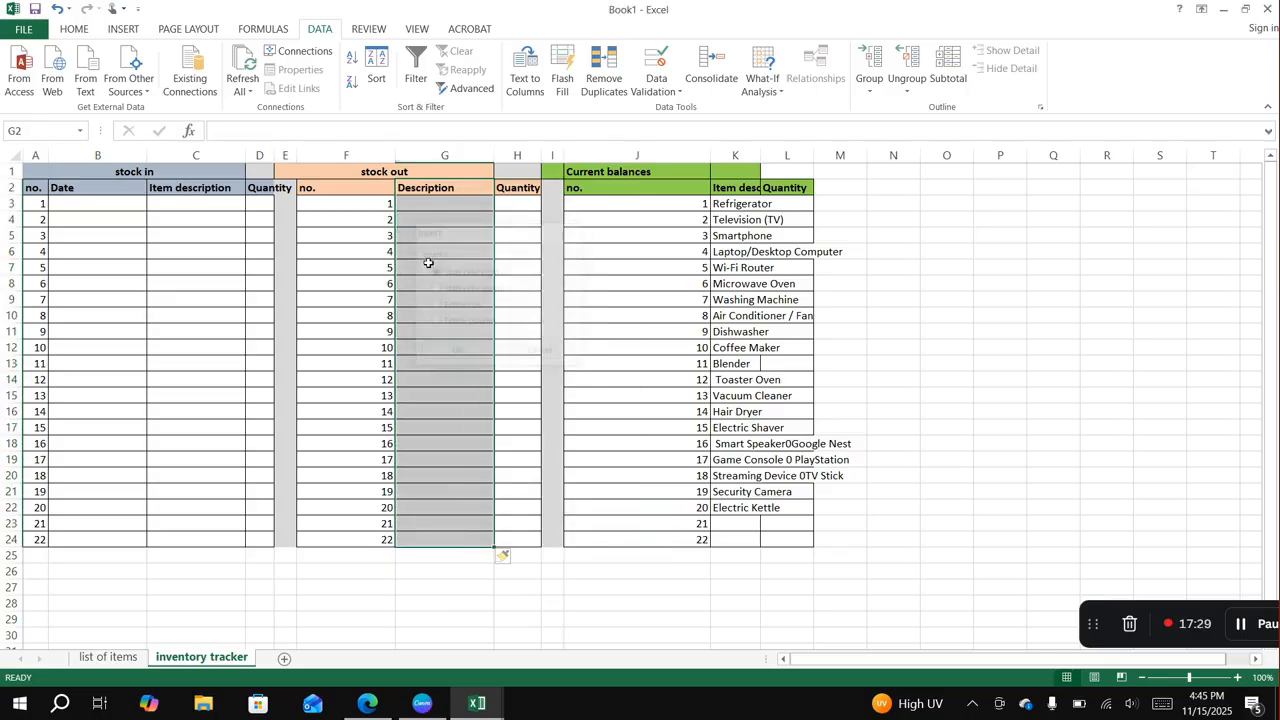
click(430, 190)
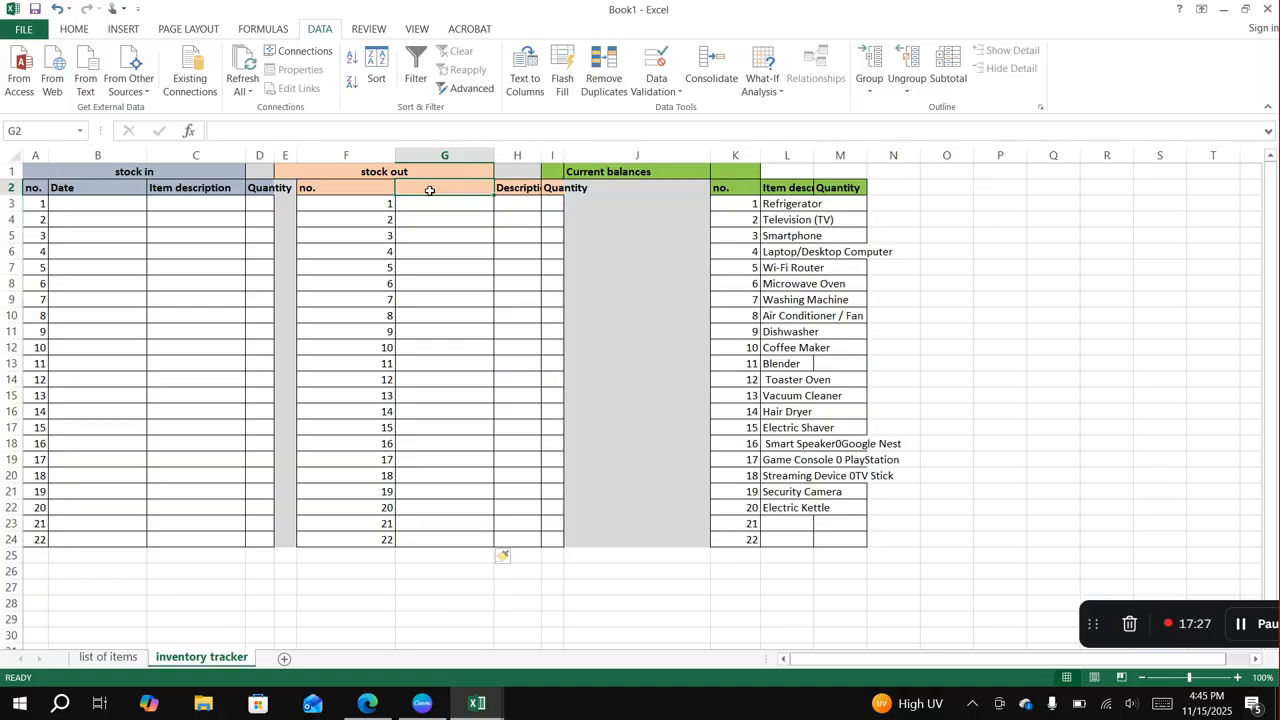
text(DA)
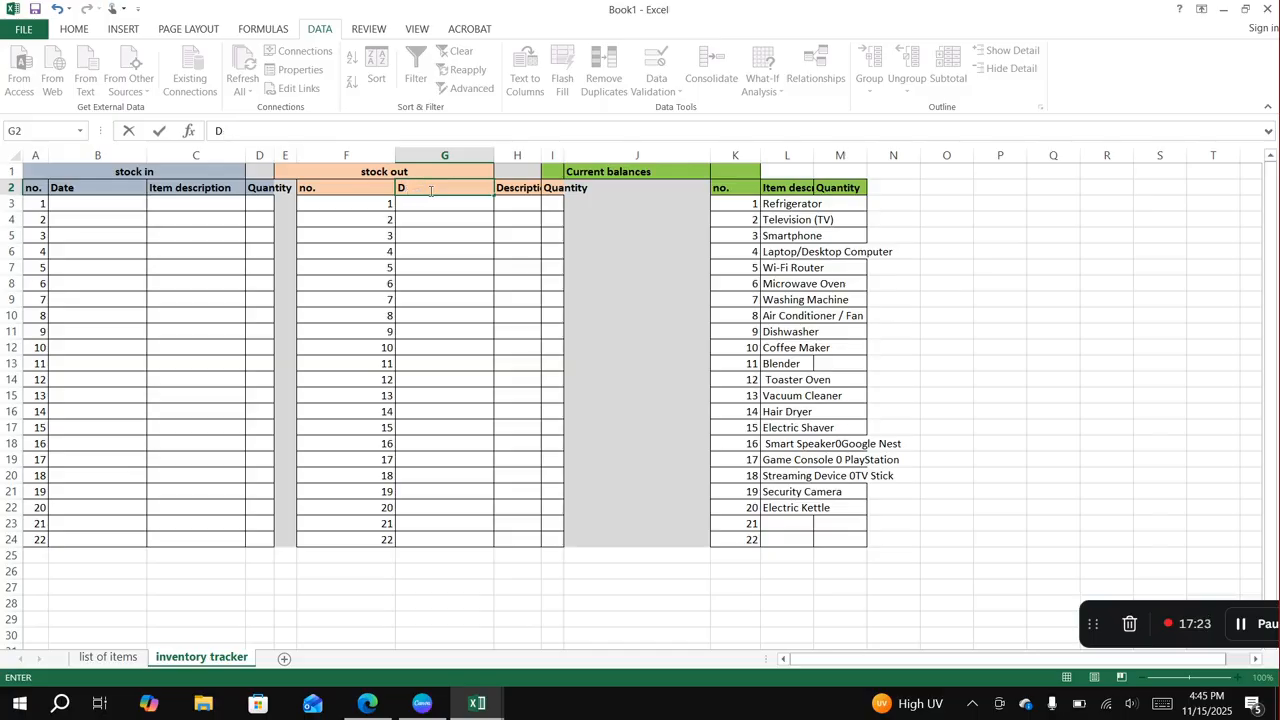
click(415, 311)
Narrow the stock out number column F and the stock in Date column B to fit their headings.
drag(399, 152, 319, 152)
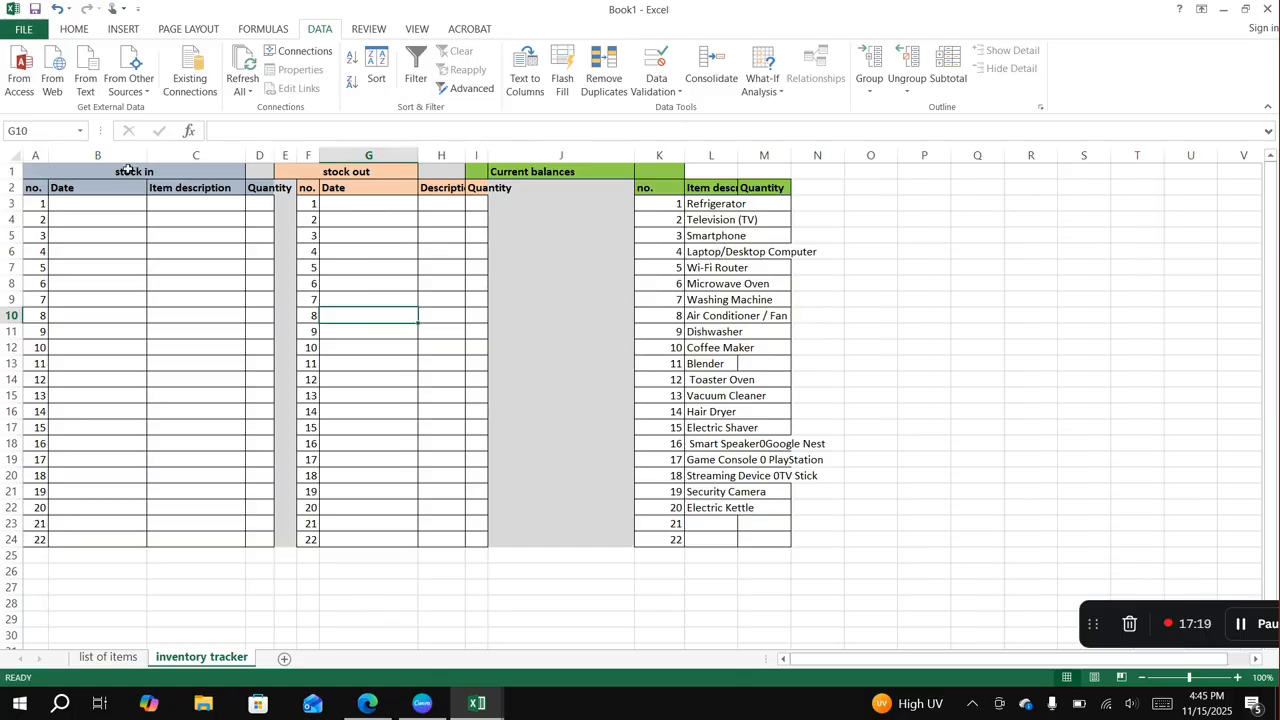
drag(149, 157, 122, 190)
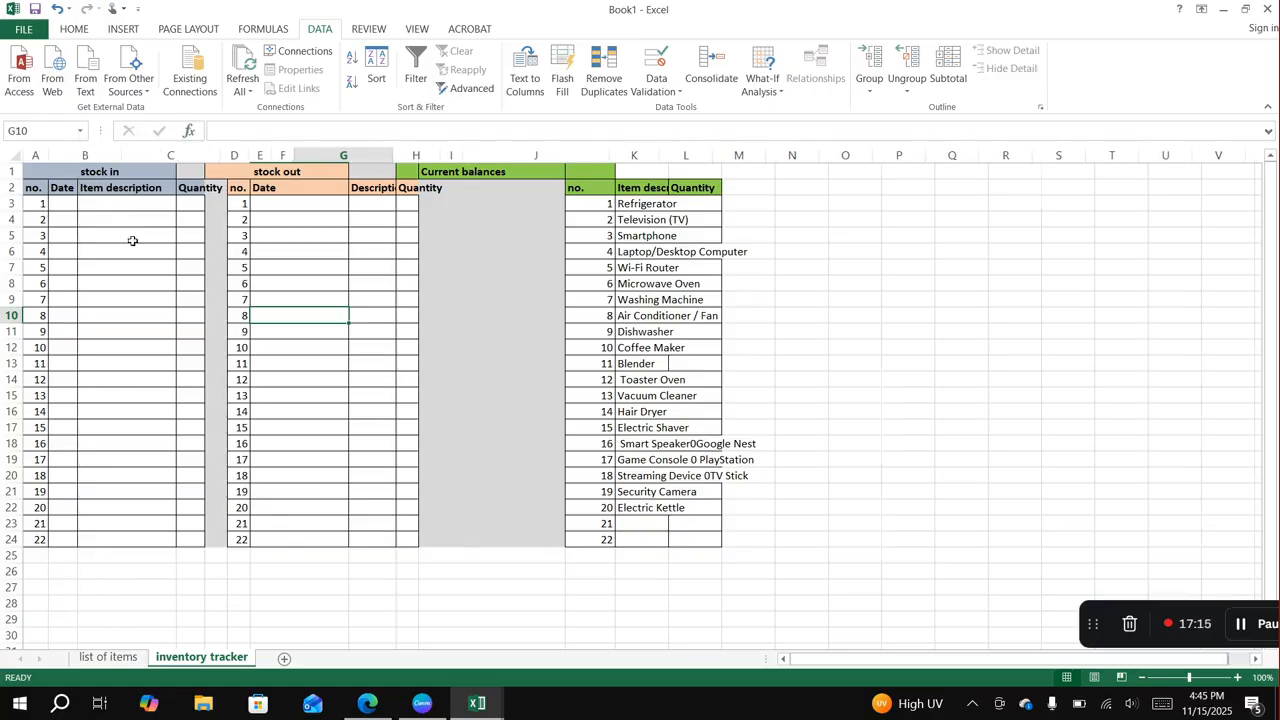
Enter the date 1/1/2024 in cell B3, the first row of the stock in table.
click(86, 205)
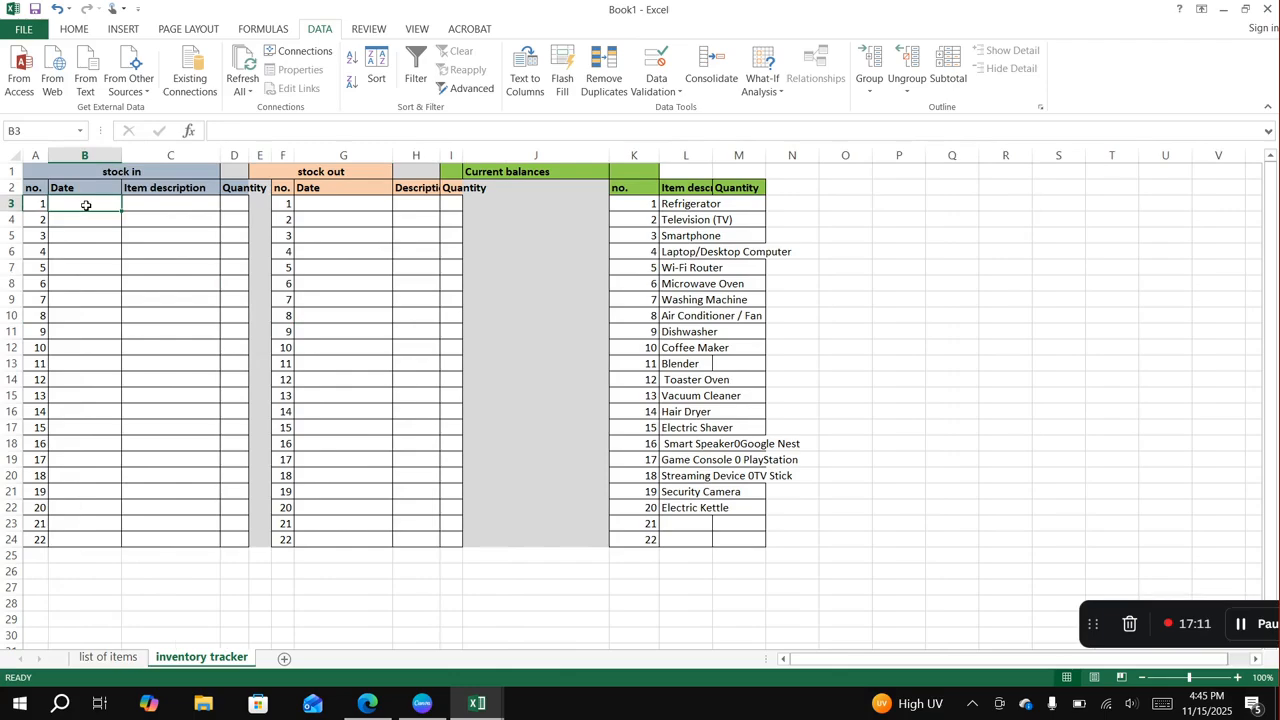
text(1)
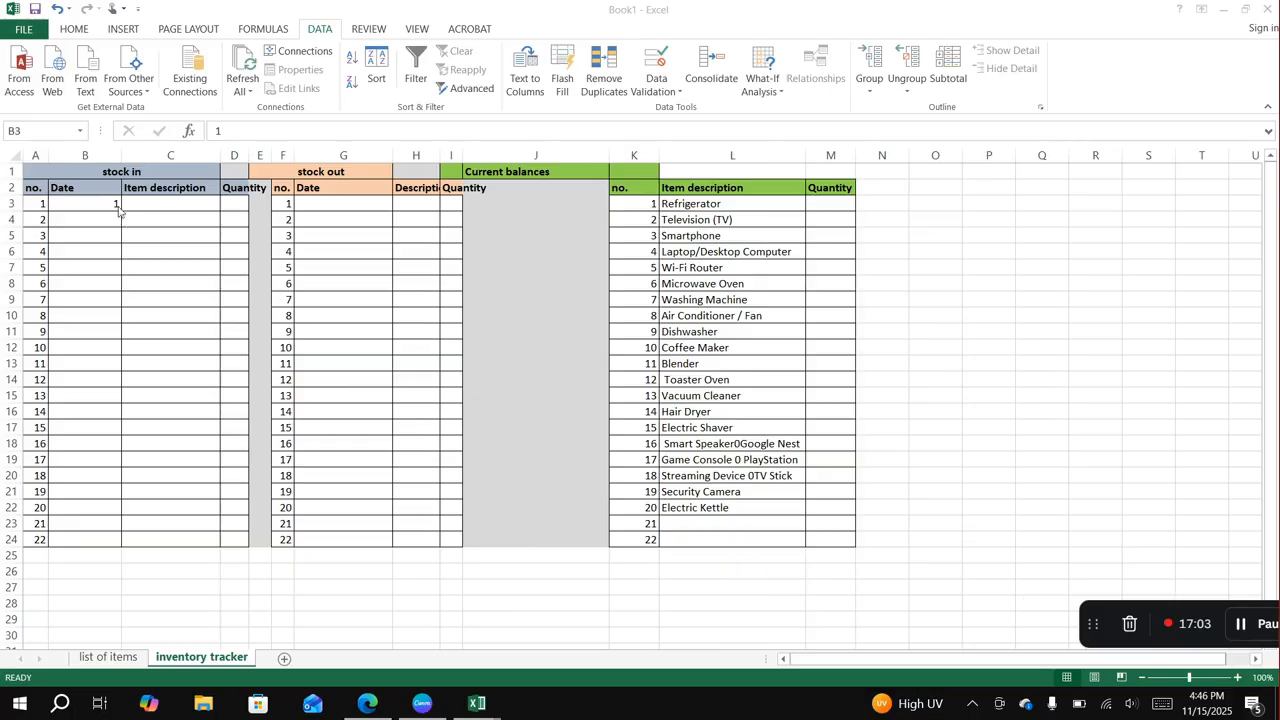
click(110, 201)
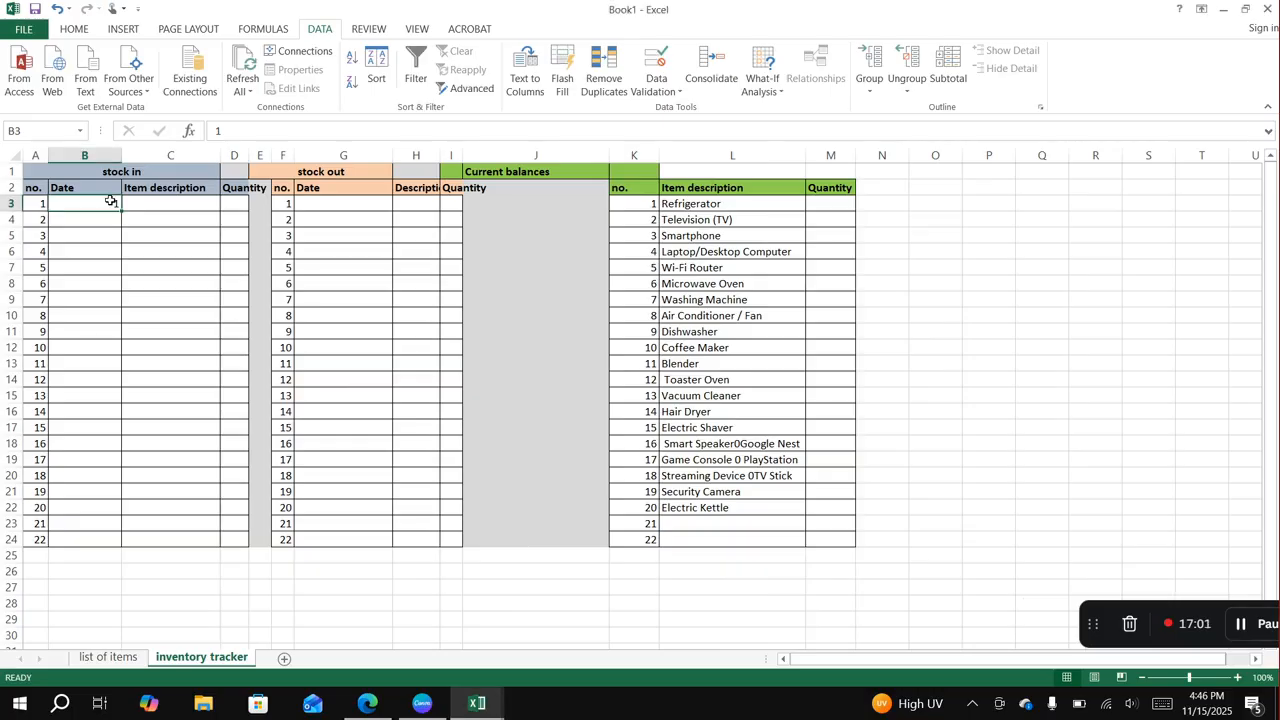
text(1)
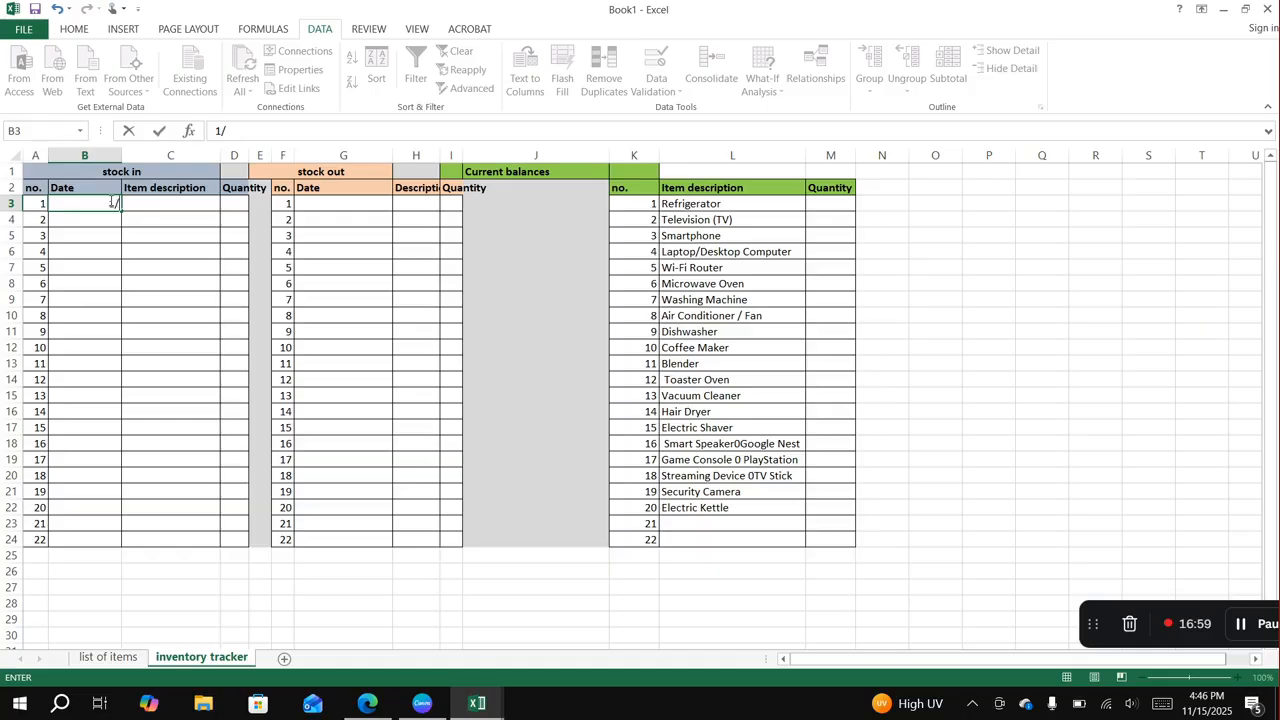
text(/1/2024)
Choose Refrigerator from the item dropdown in C3 of the stock in table.
click(165, 202)
click(227, 205)
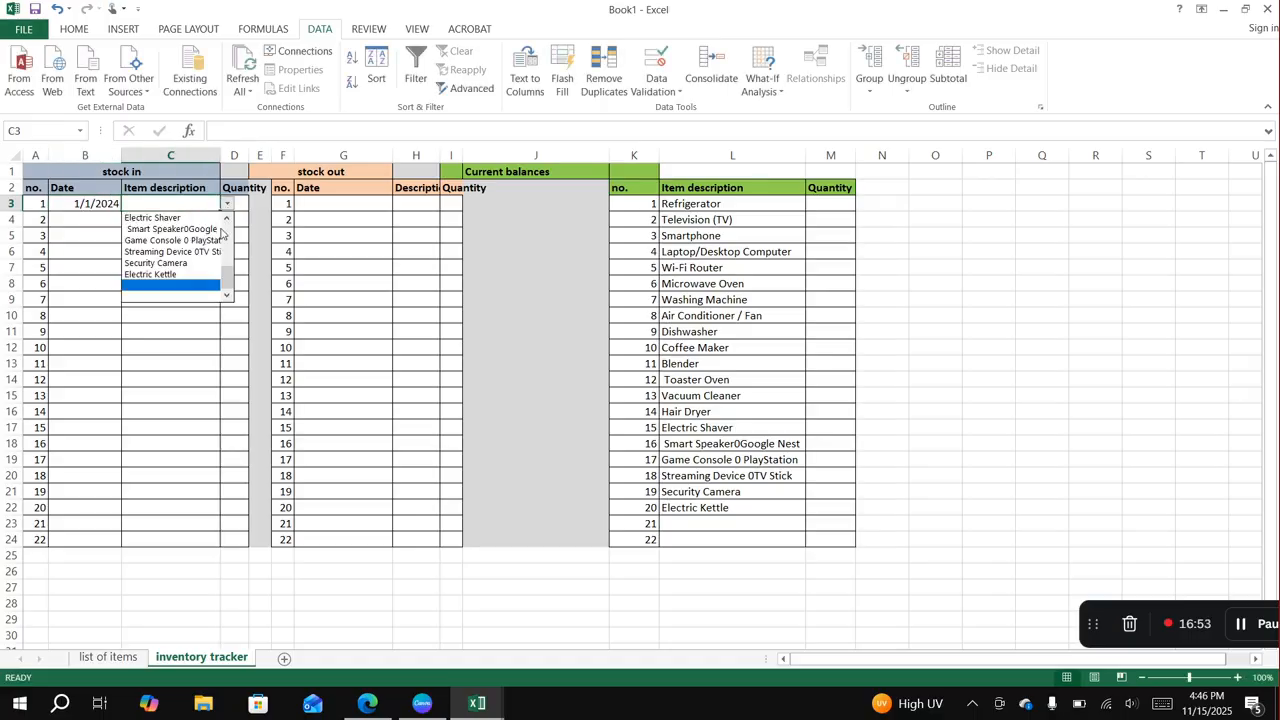
scroll(200, 218, up, 5)
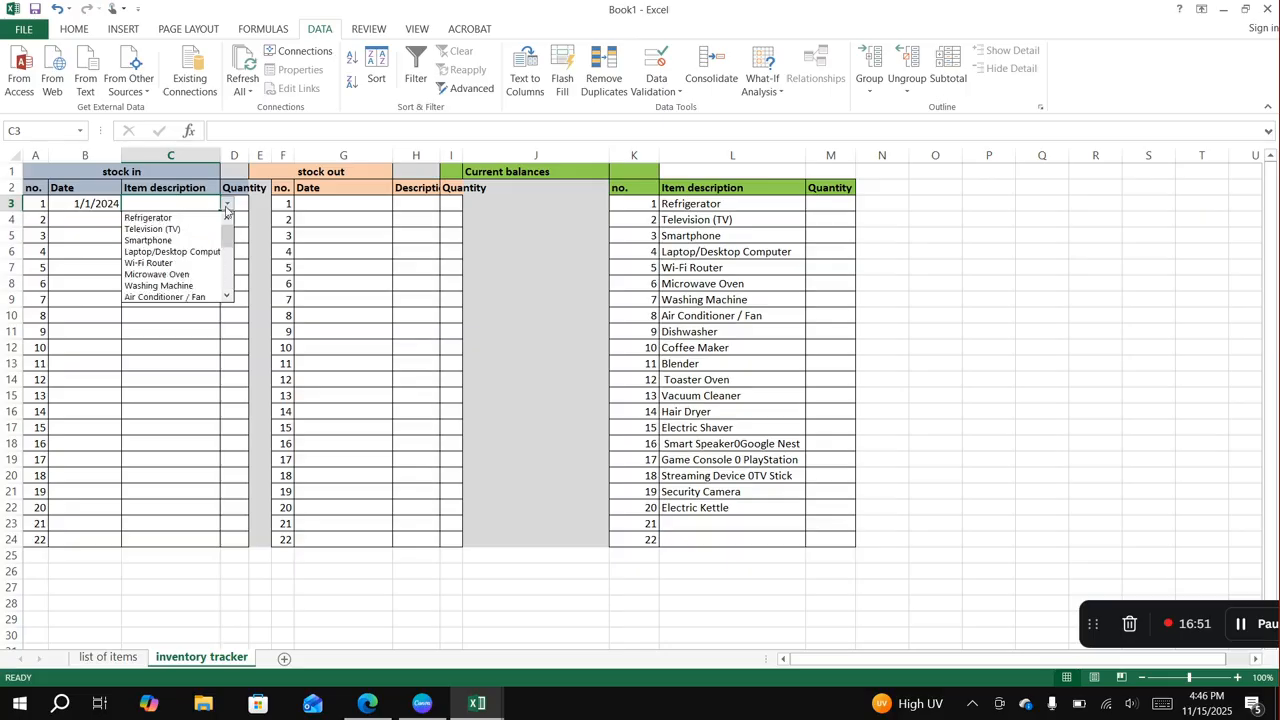
click(200, 218)
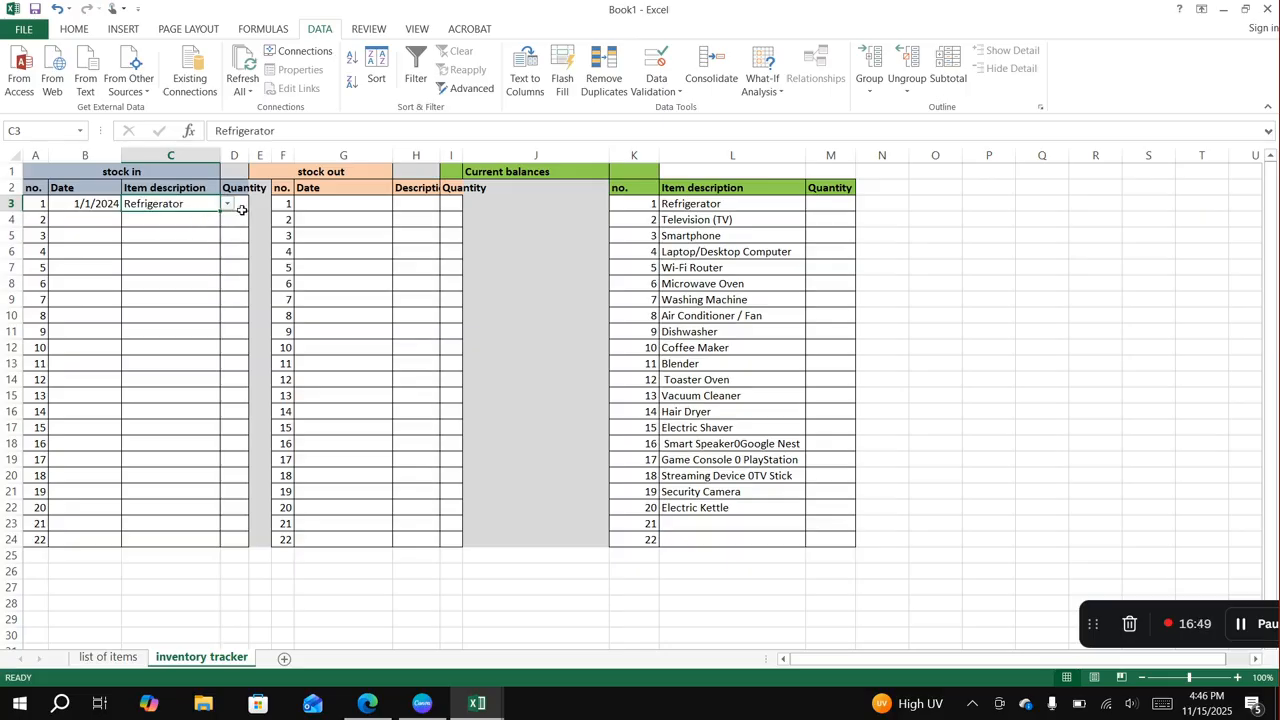
click(241, 208)
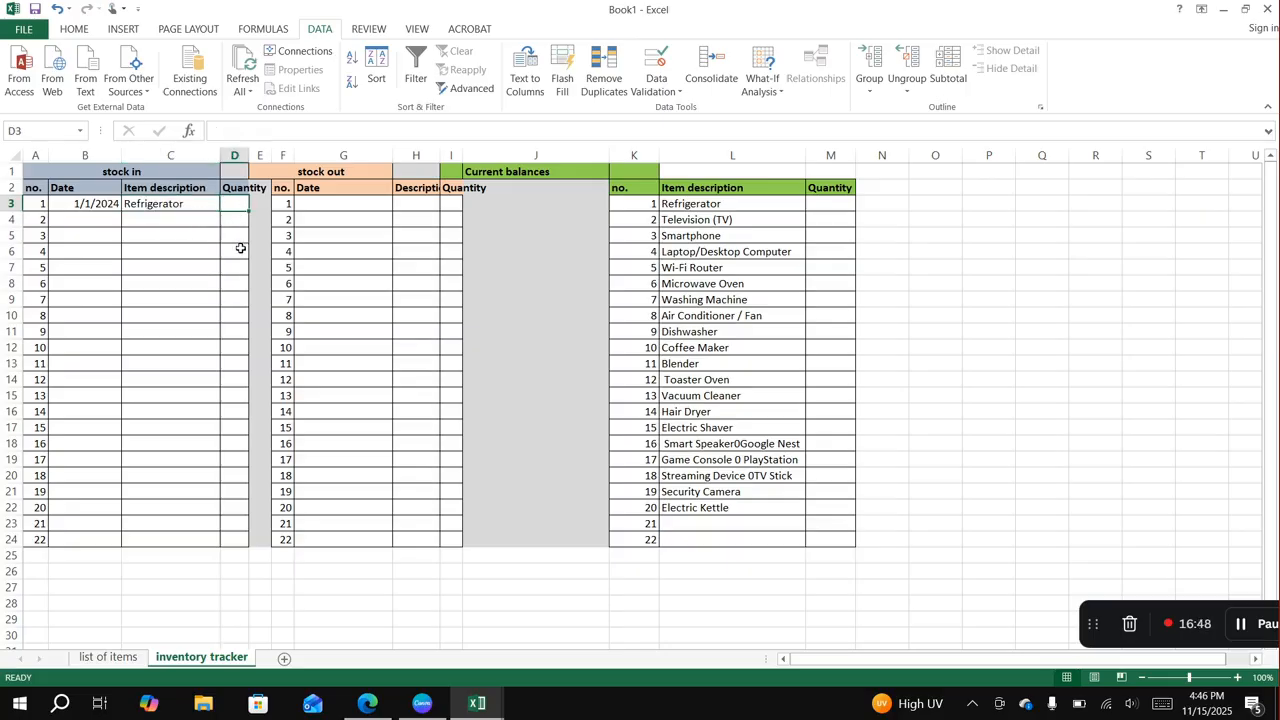
Copy the date in B3 down to the stock in Date cells B4:B11.
click(97, 221)
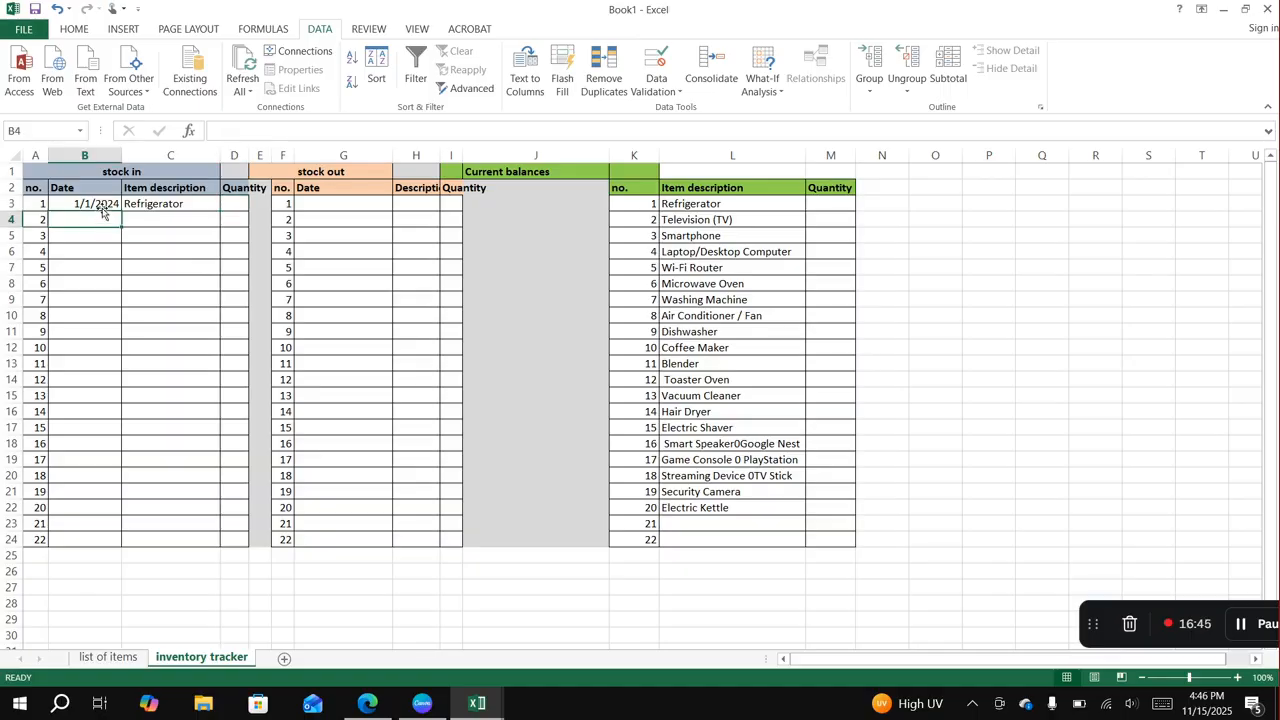
click(101, 205)
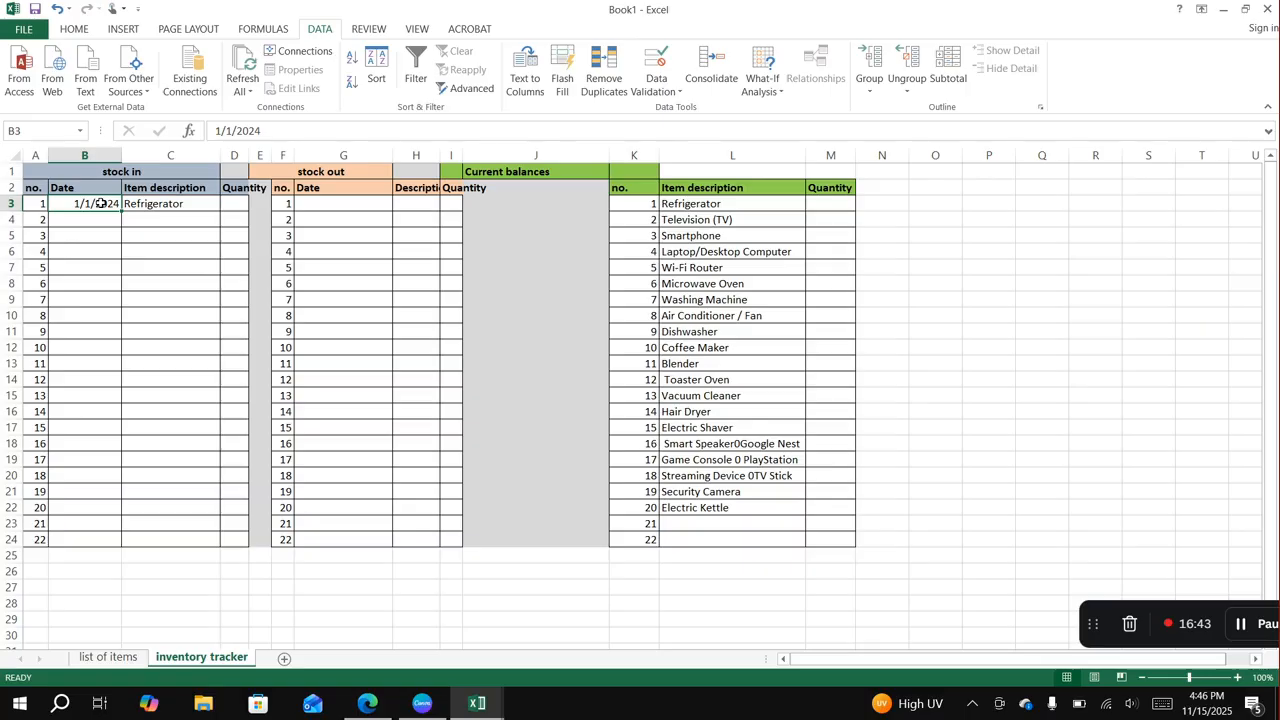
key(ctrl+c)
drag(100, 221, 106, 329)
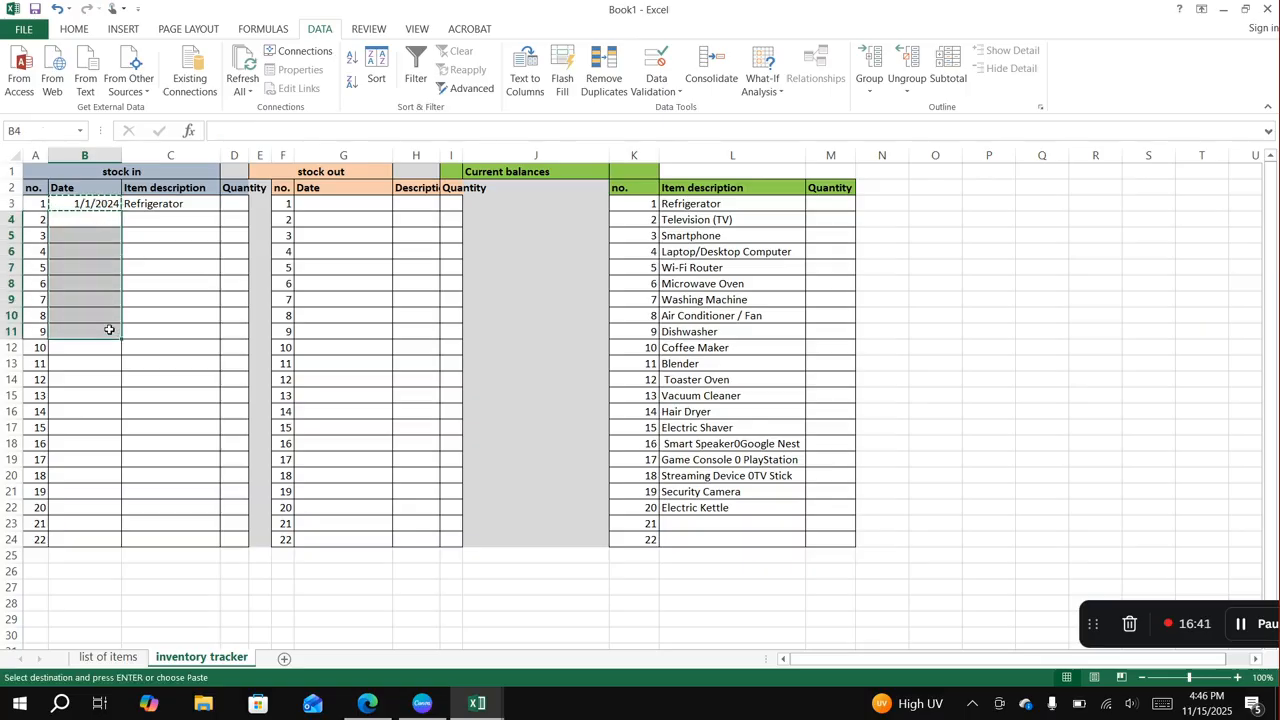
key(ctrl+v)
Enter a quantity of 10 in D3 for the Refrigerator stock in entry.
click(232, 204)
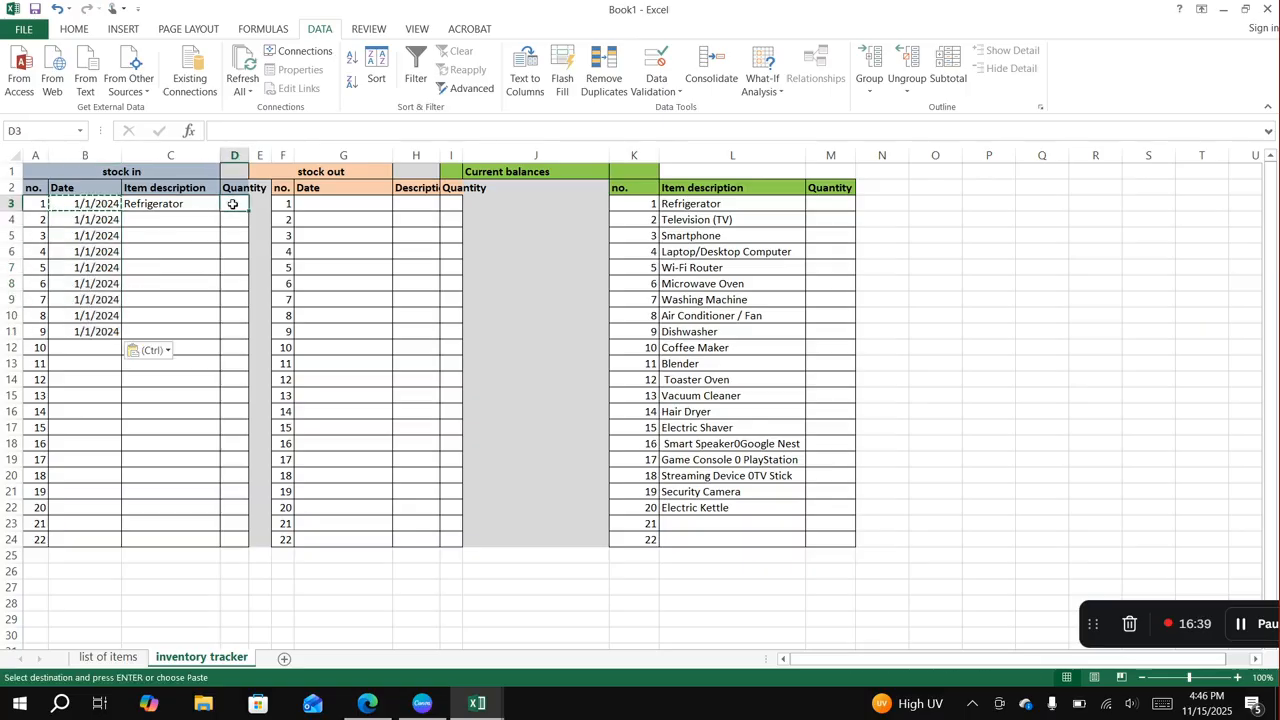
text(10)
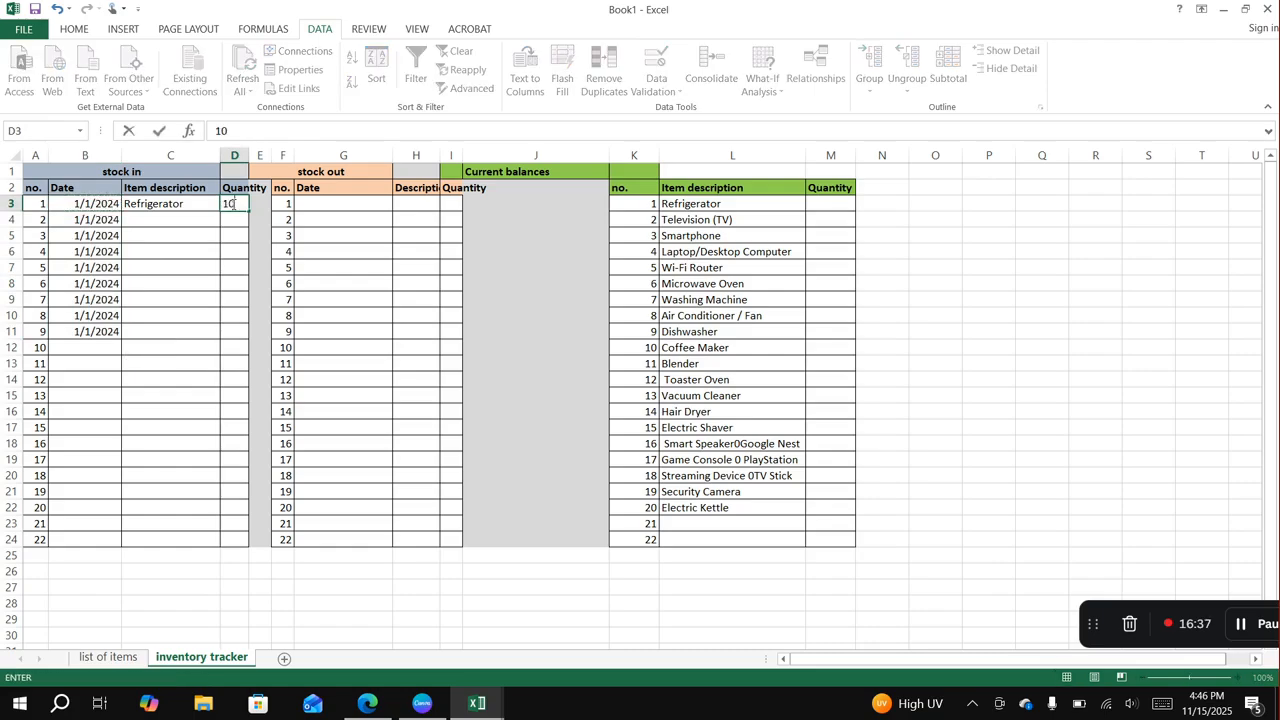
click(214, 233)
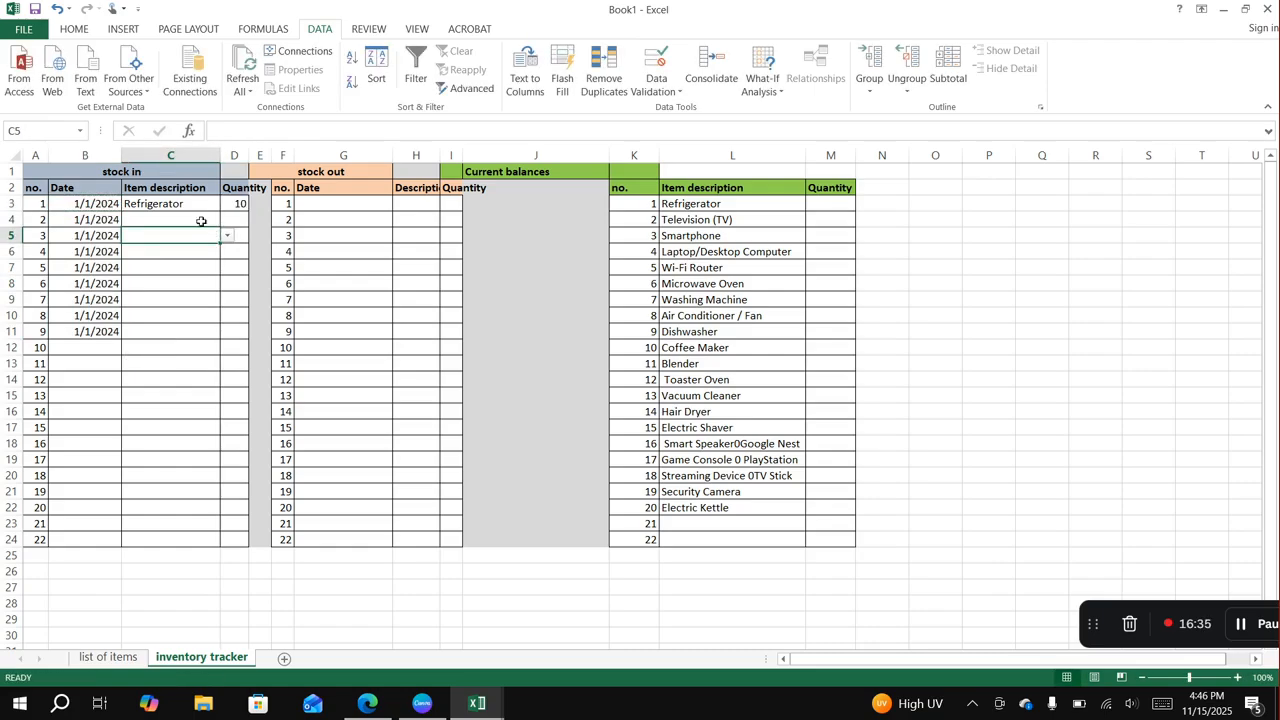
Record Television (TV) in C4 of the stock in table with a quantity of 10 in D4.
click(201, 221)
click(227, 220)
scroll(222, 240, down, 5)
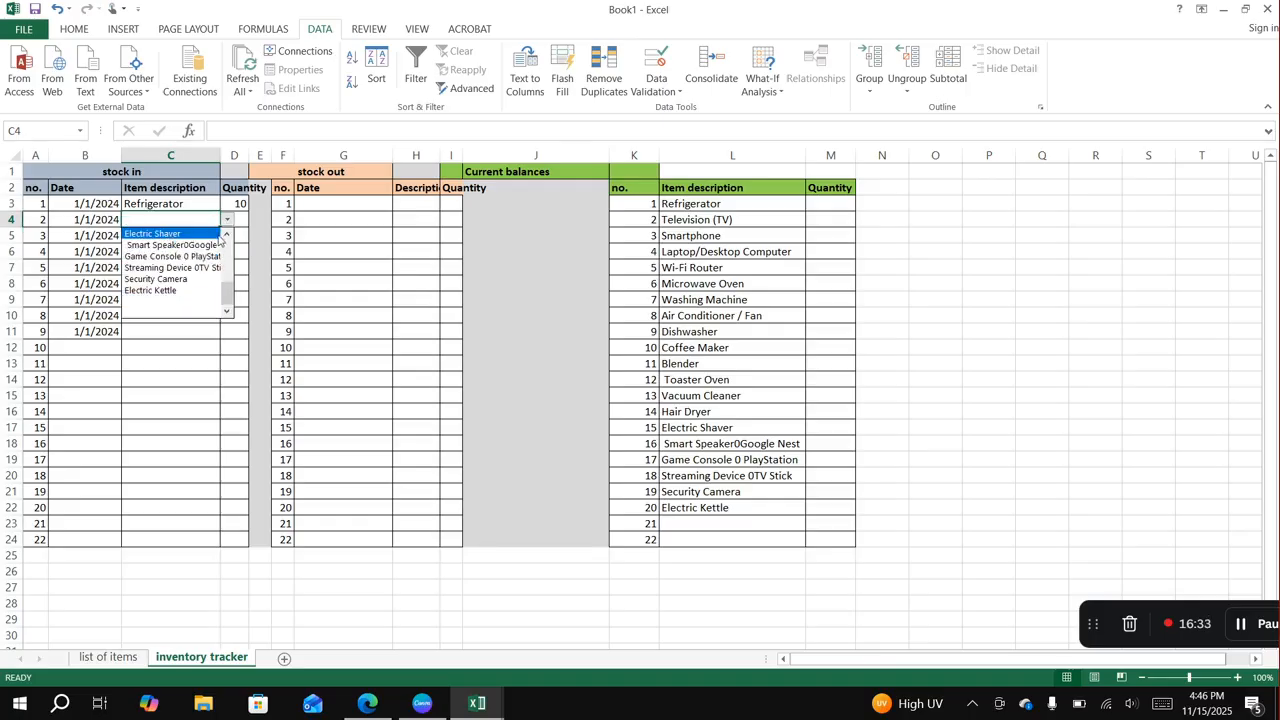
scroll(228, 290, up, 5)
click(170, 245)
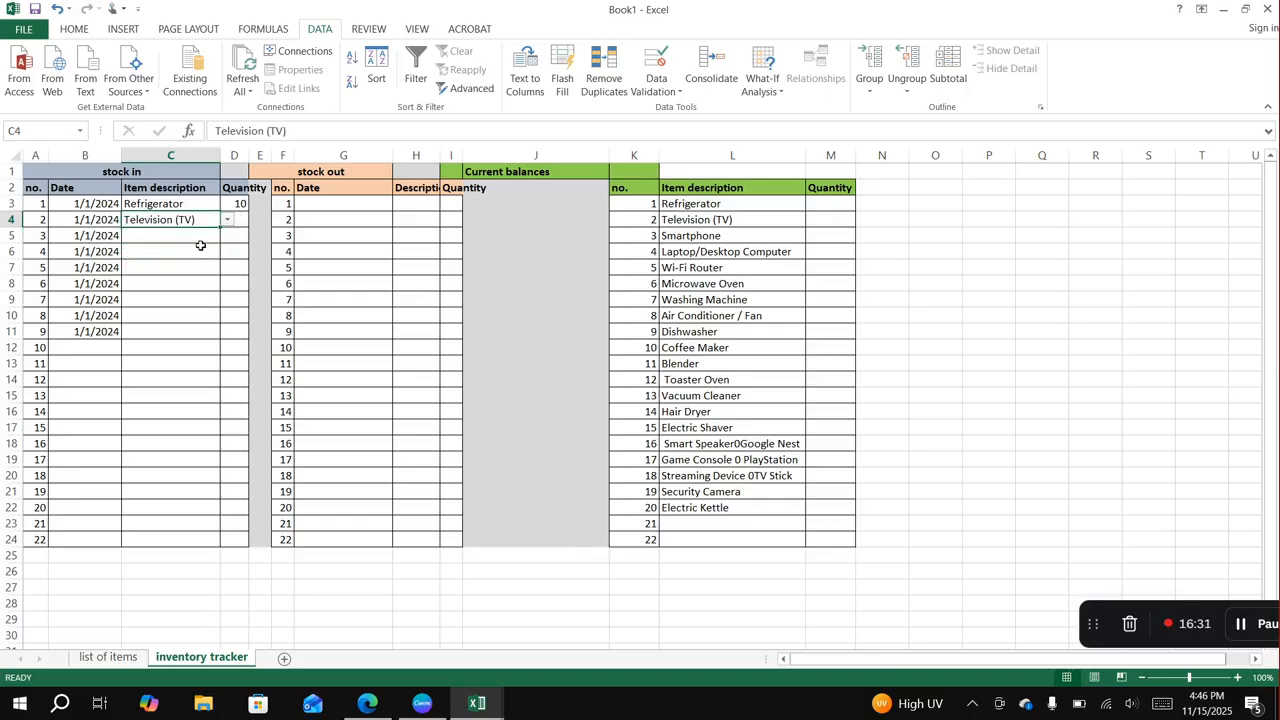
click(247, 220)
text(10)
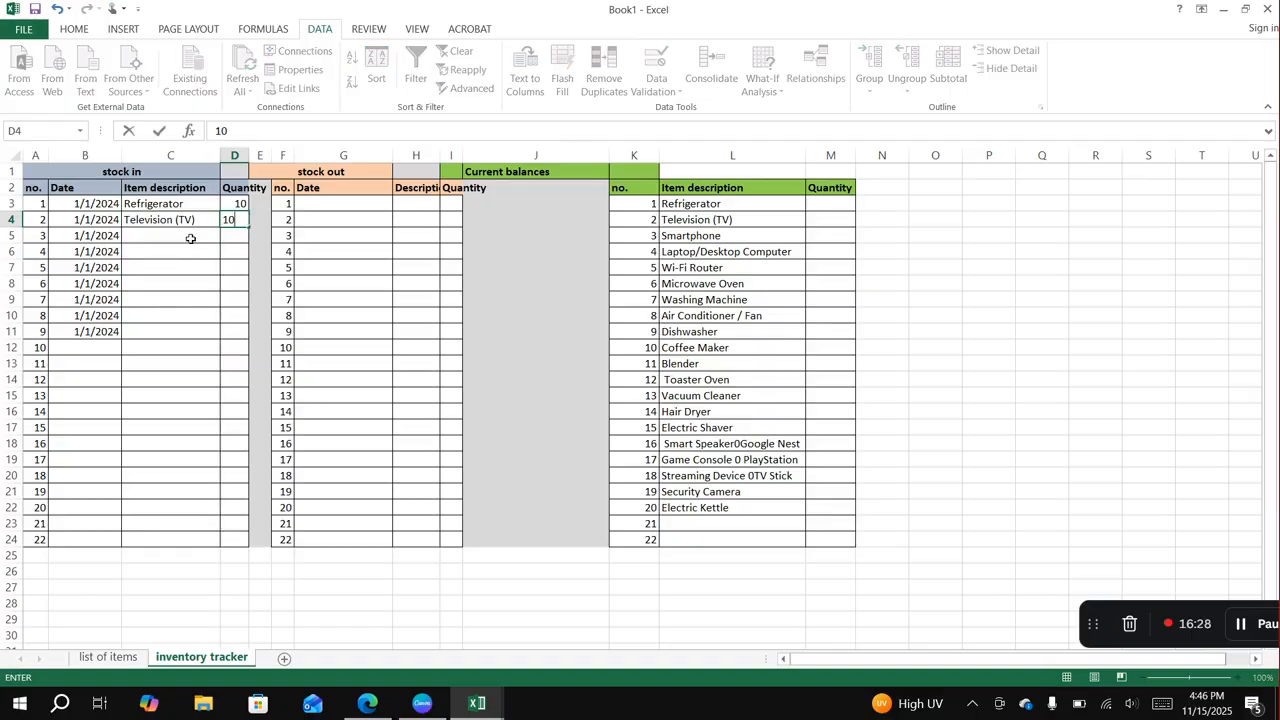
Record Smartphone in C5 of the stock in table with a quantity of 50 in D5.
click(194, 241)
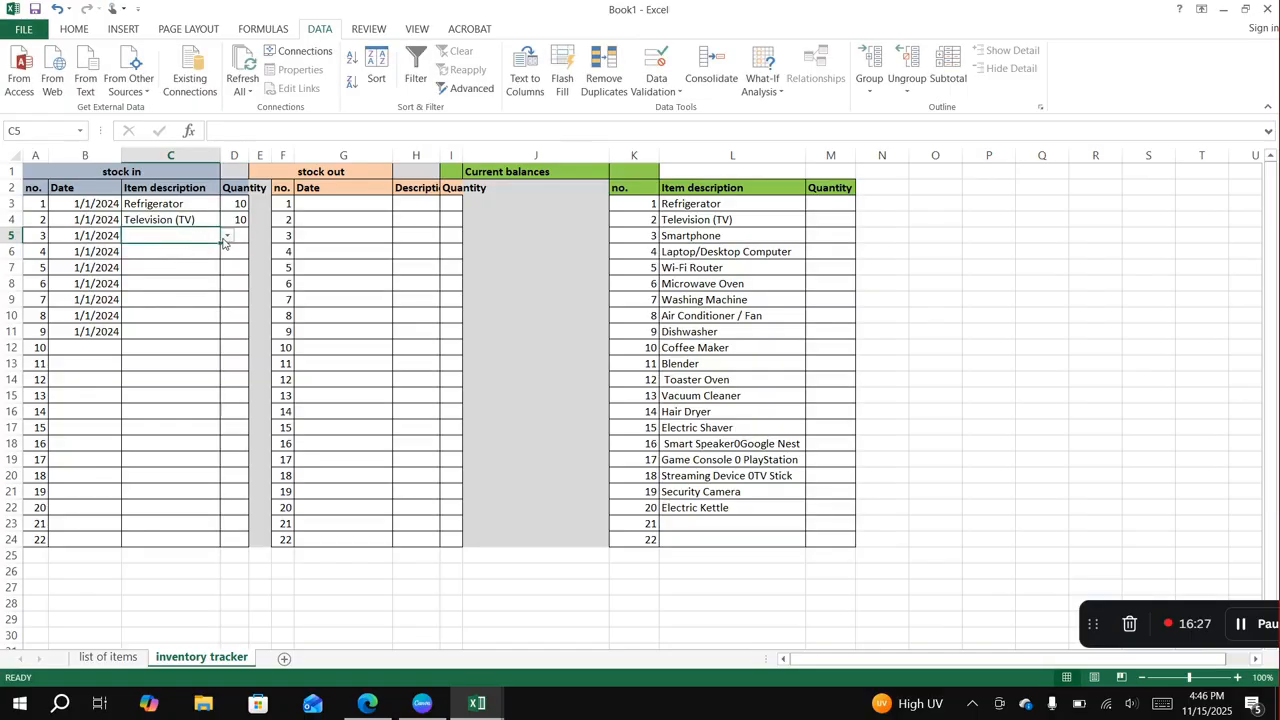
click(227, 236)
scroll(200, 290, down, 5)
scroll(209, 260, up, 3)
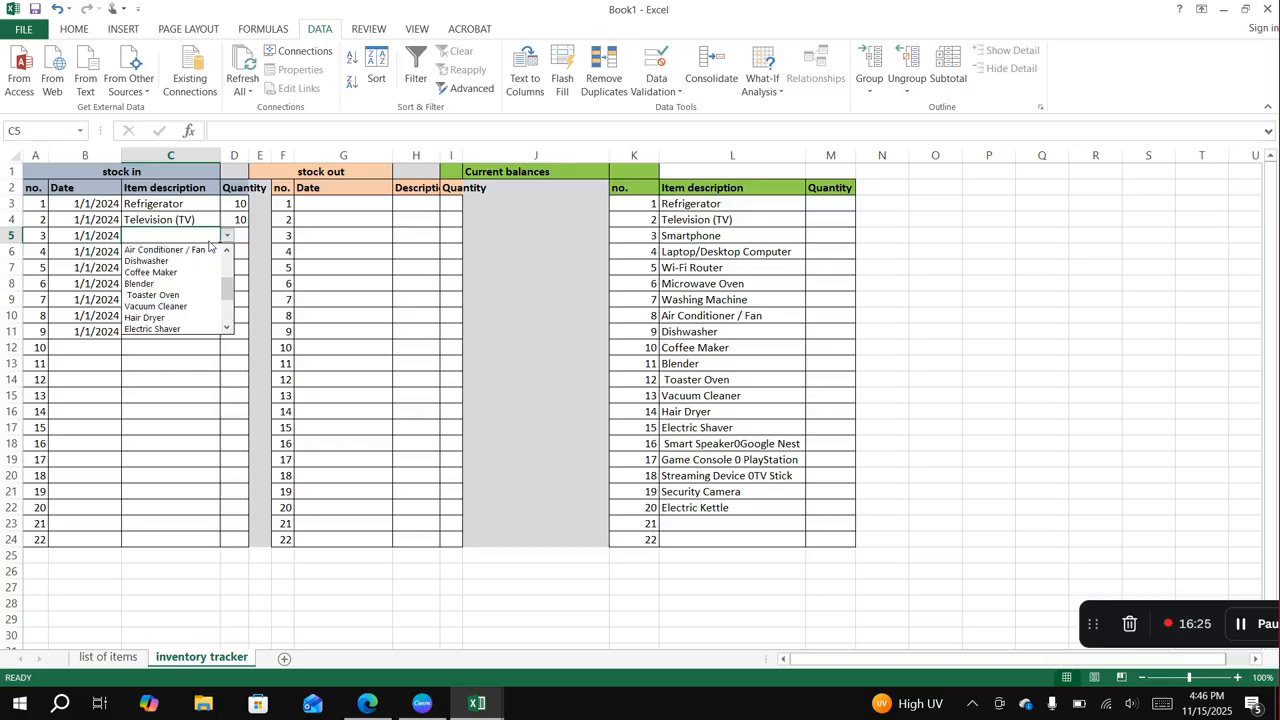
scroll(178, 280, up, 3)
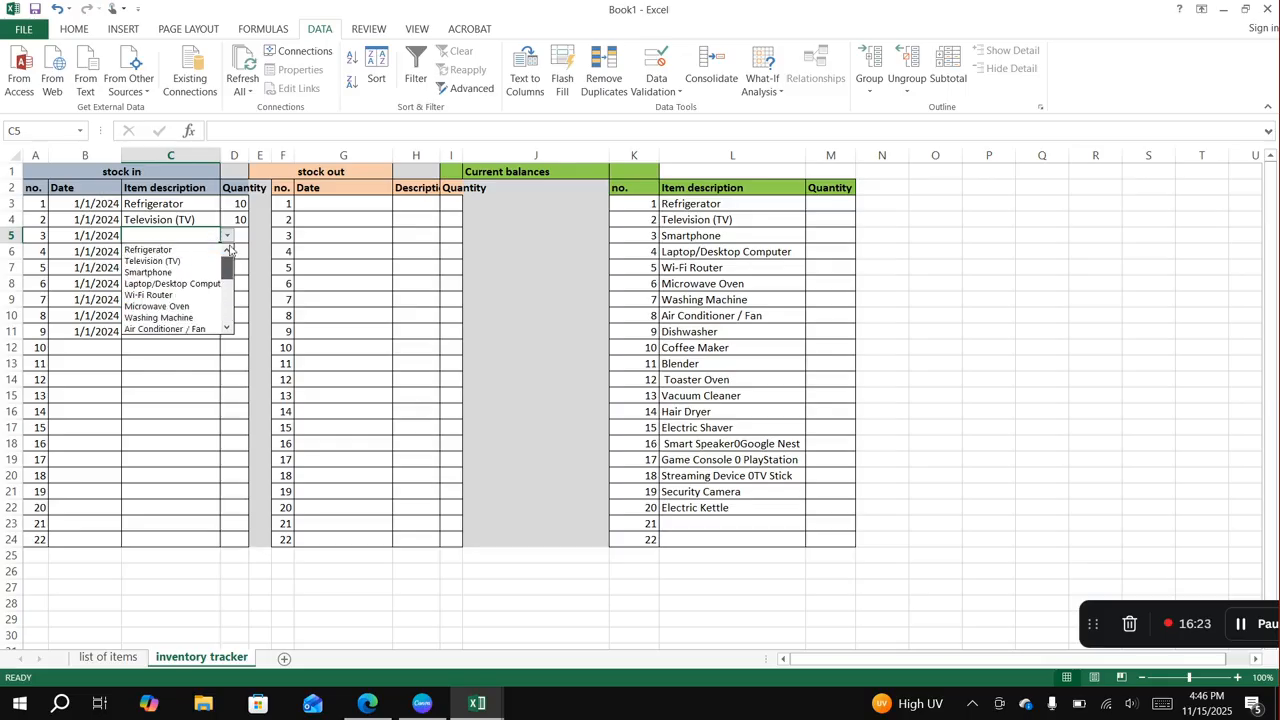
key(Escape)
click(182, 279)
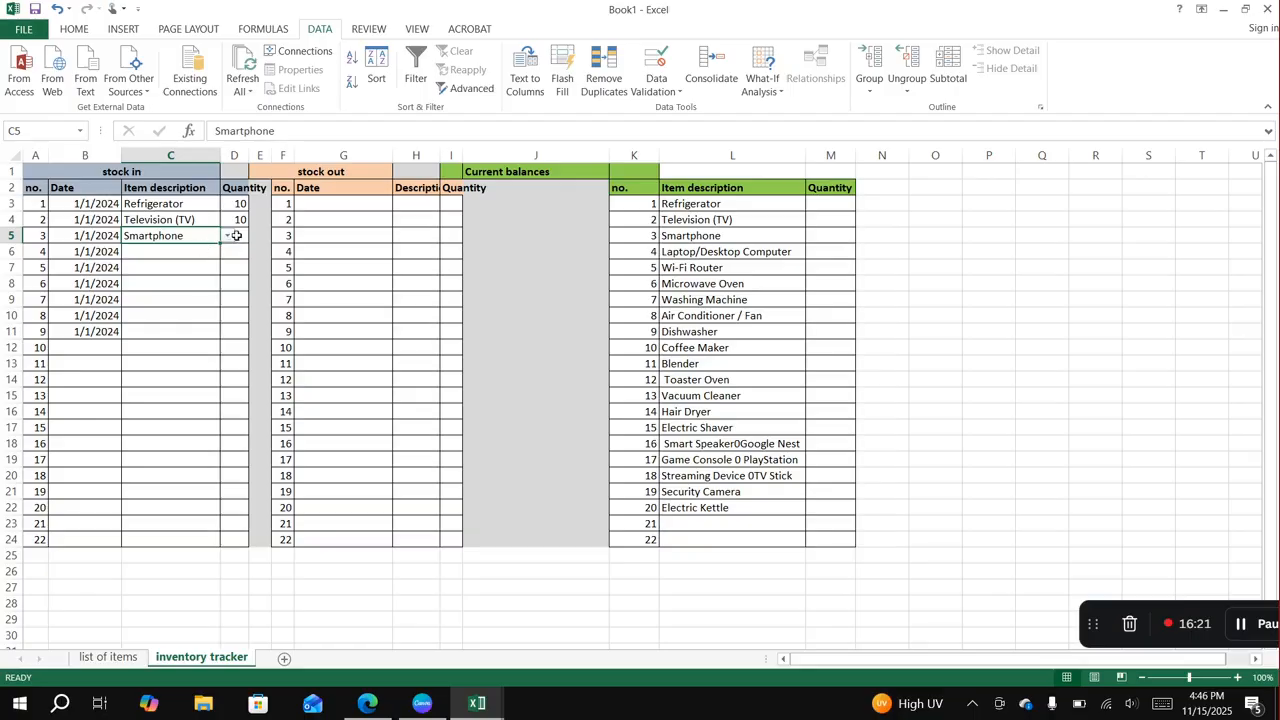
click(238, 235)
text(50)
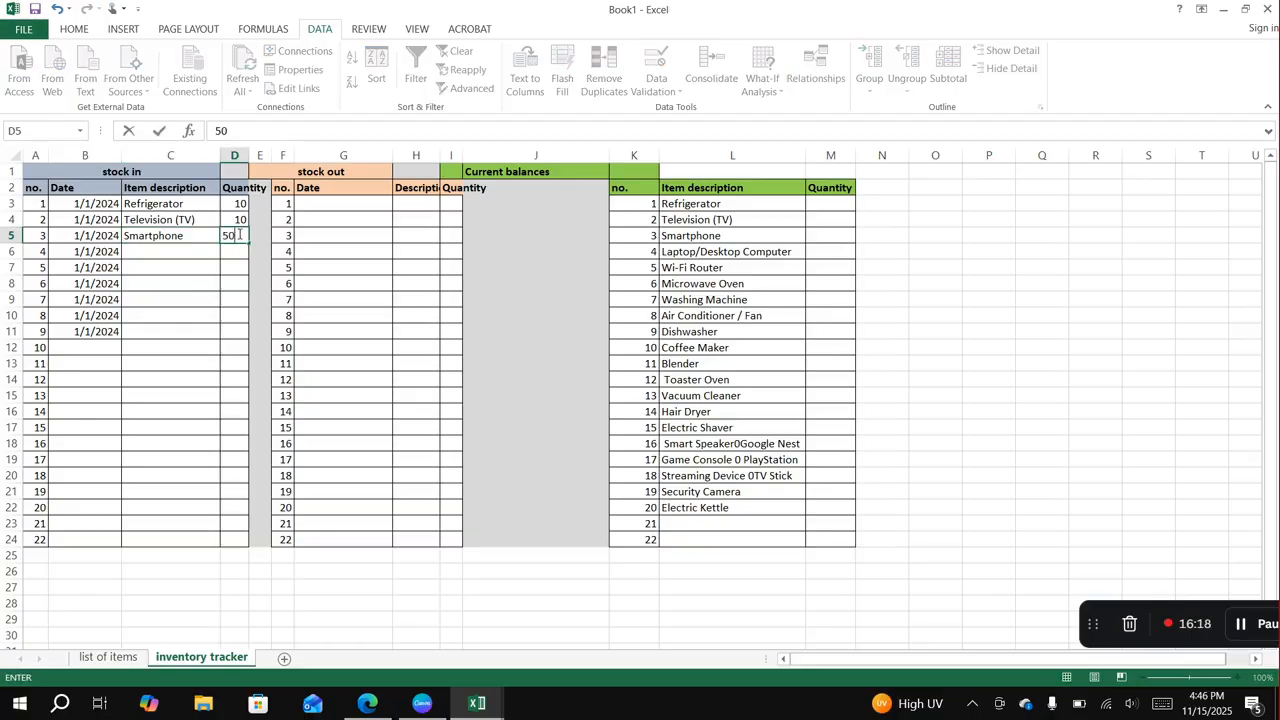
Record Laptop/Desktop Computer in C6 with a quantity of 5 in D6, and autofit column C to the item name.
click(166, 251)
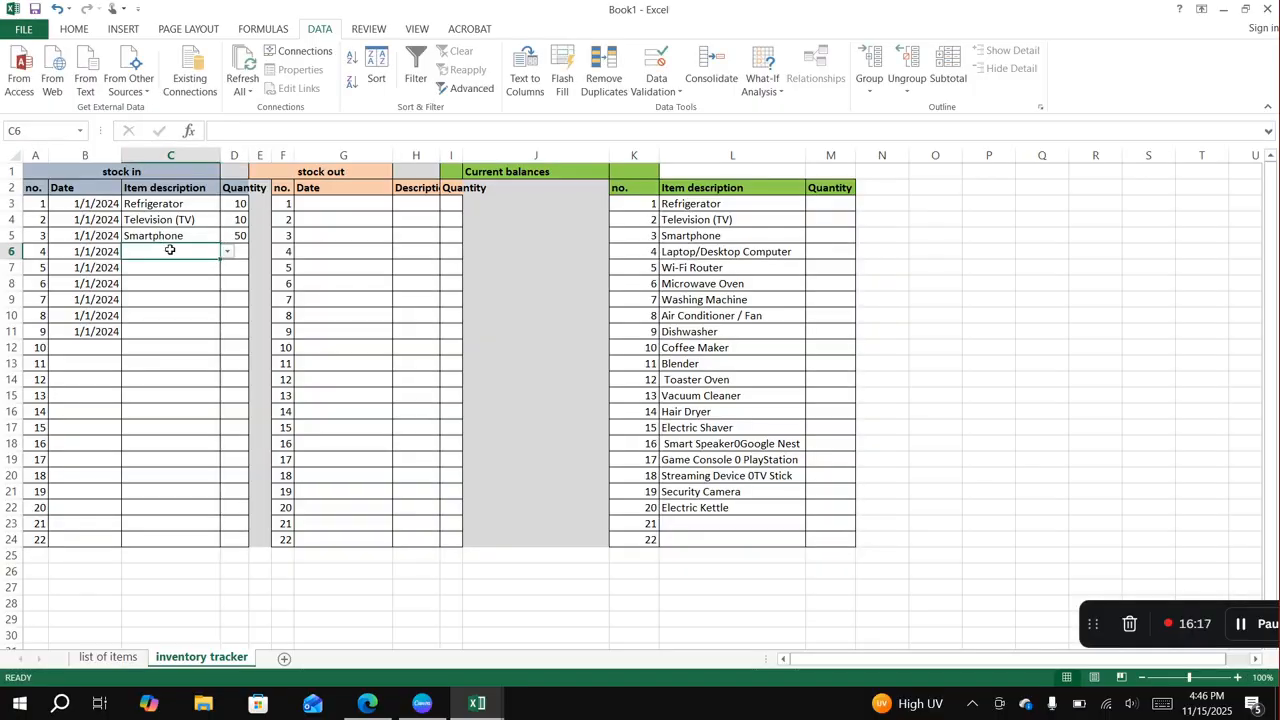
click(227, 256)
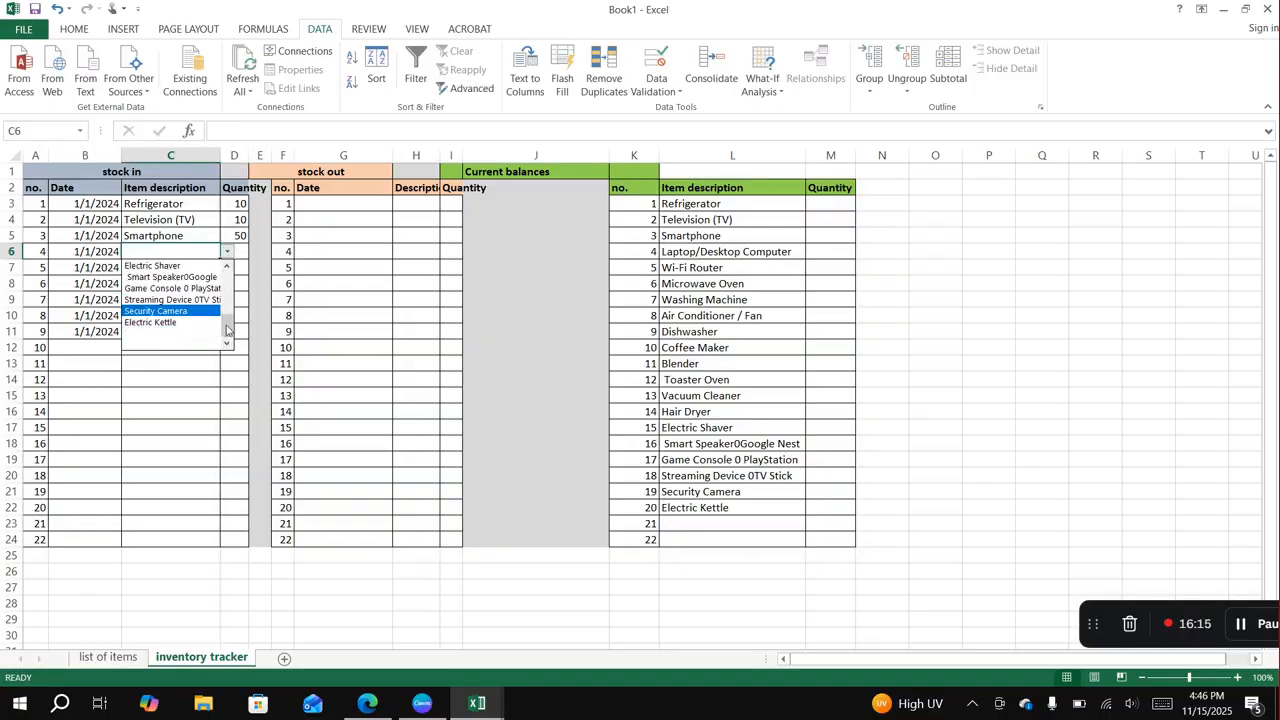
drag(228, 328, 239, 248)
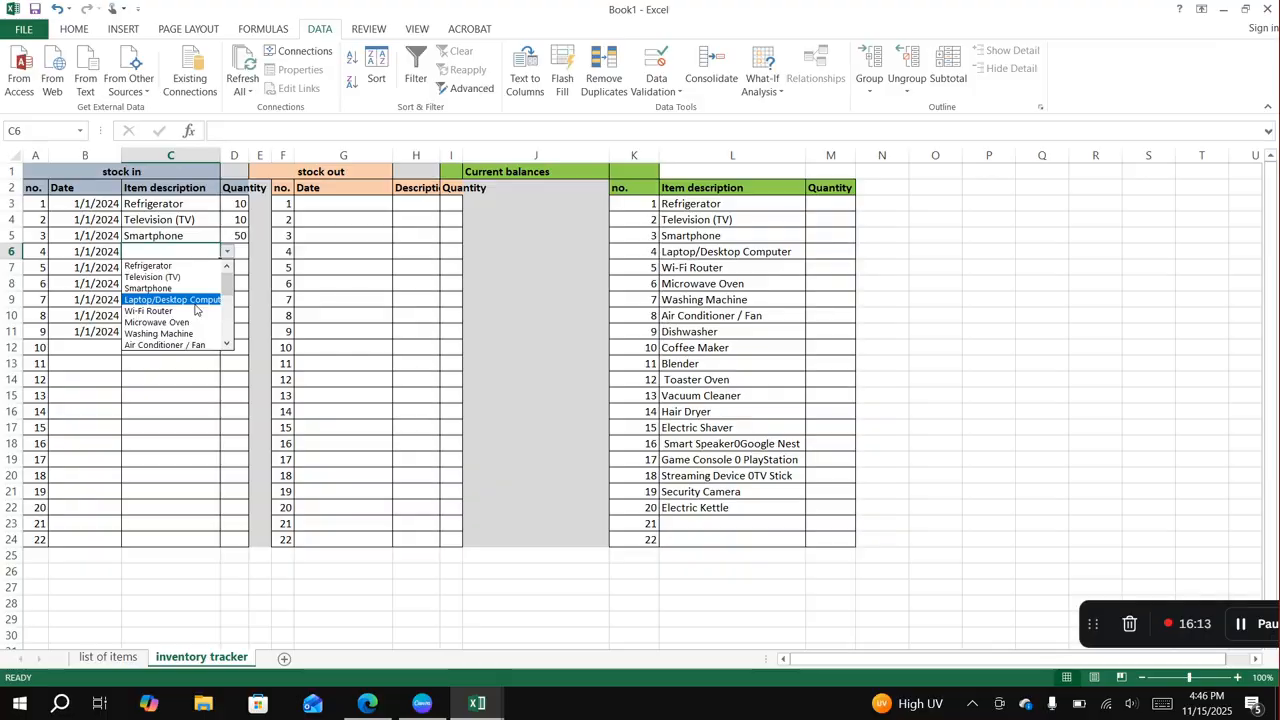
key(Escape)
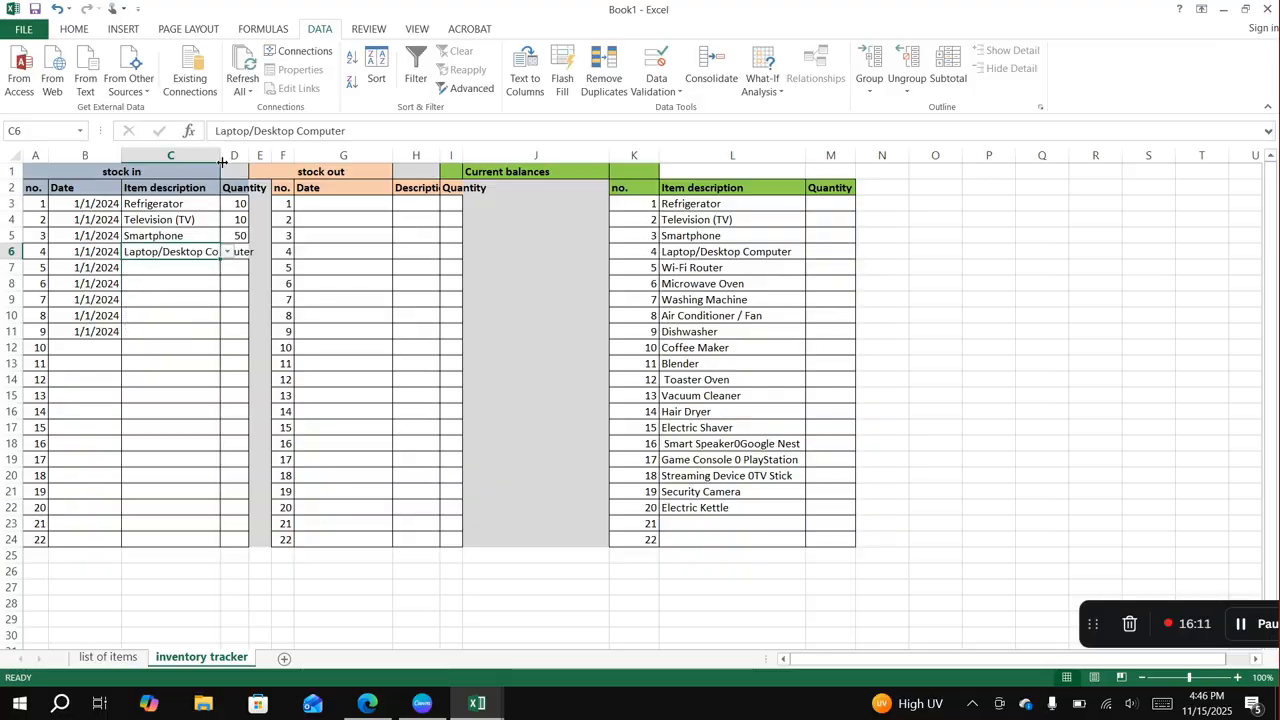
double_click(222, 162)
click(277, 253)
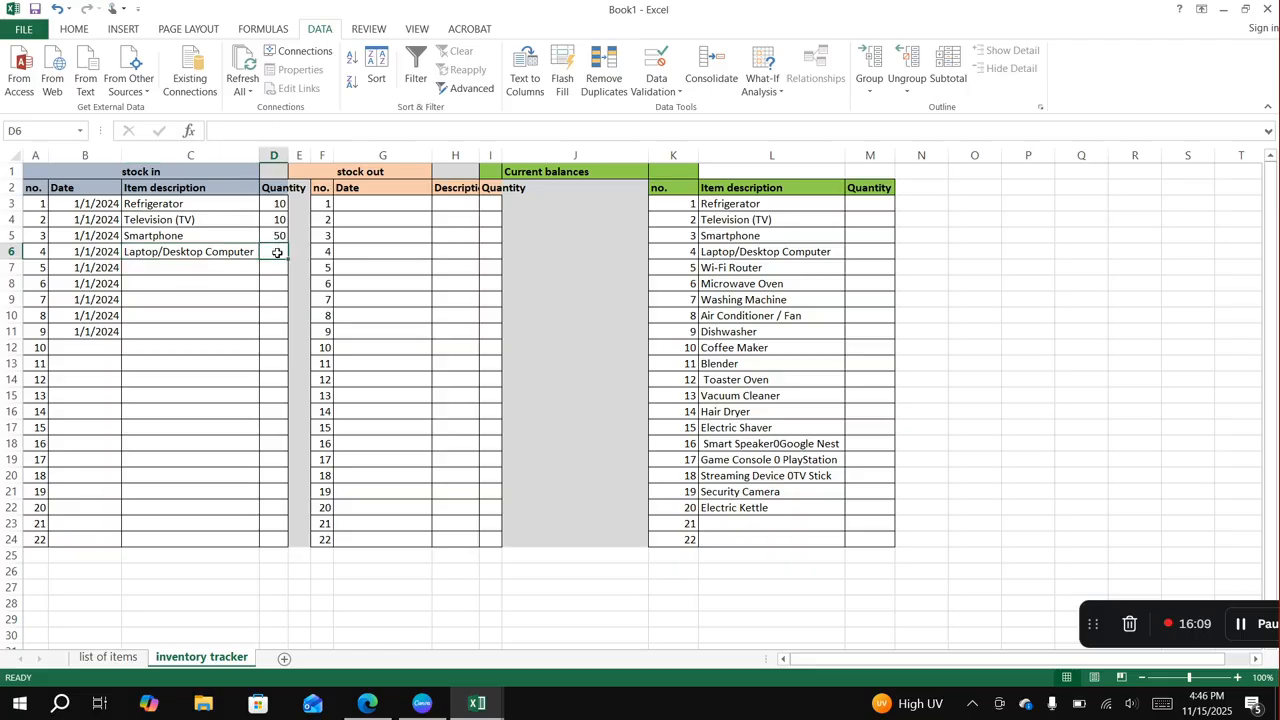
text(5)
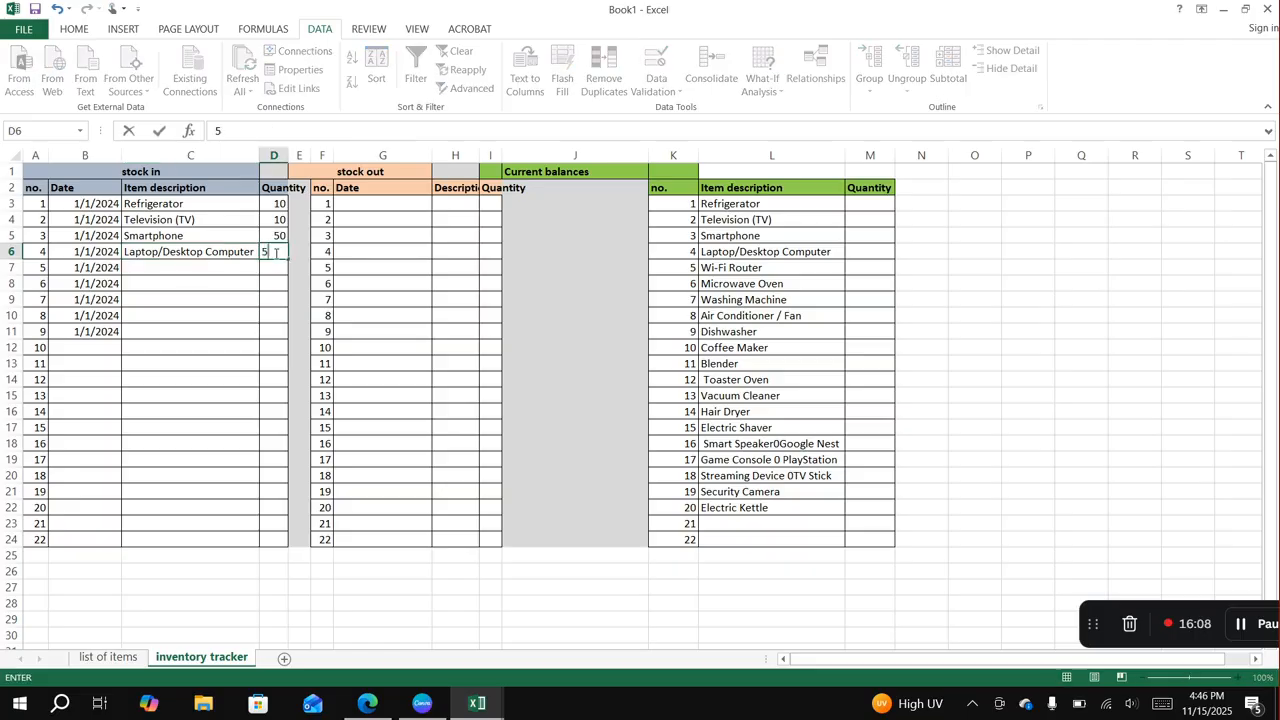
Record Wi-Fi Router in C7 of the stock in table with a quantity of 20 in D7.
click(211, 268)
click(266, 268)
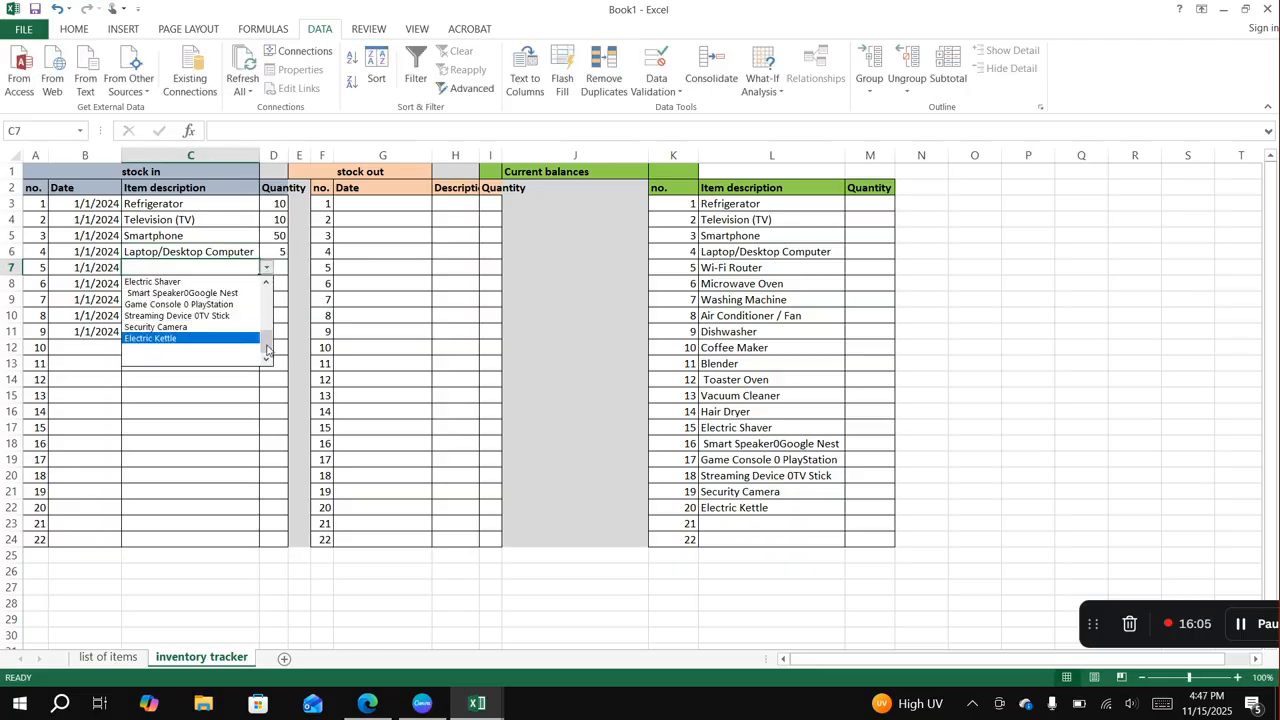
scroll(211, 297, up, 5)
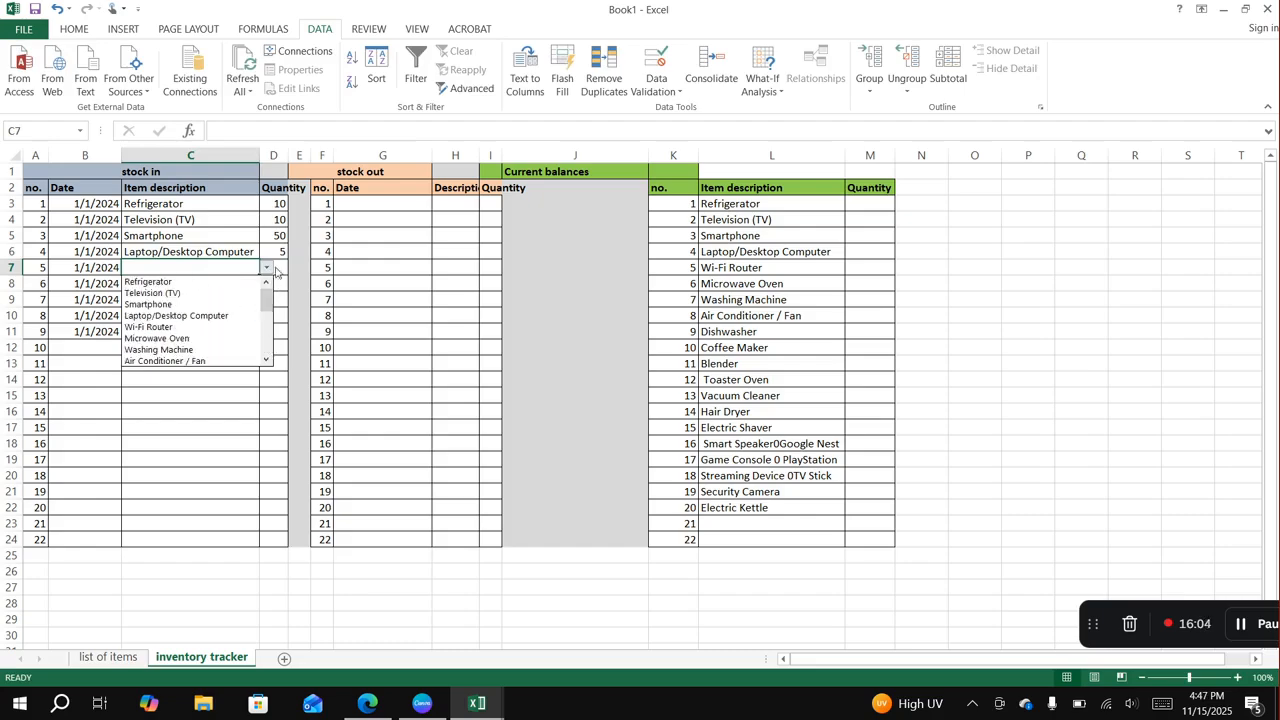
click(209, 328)
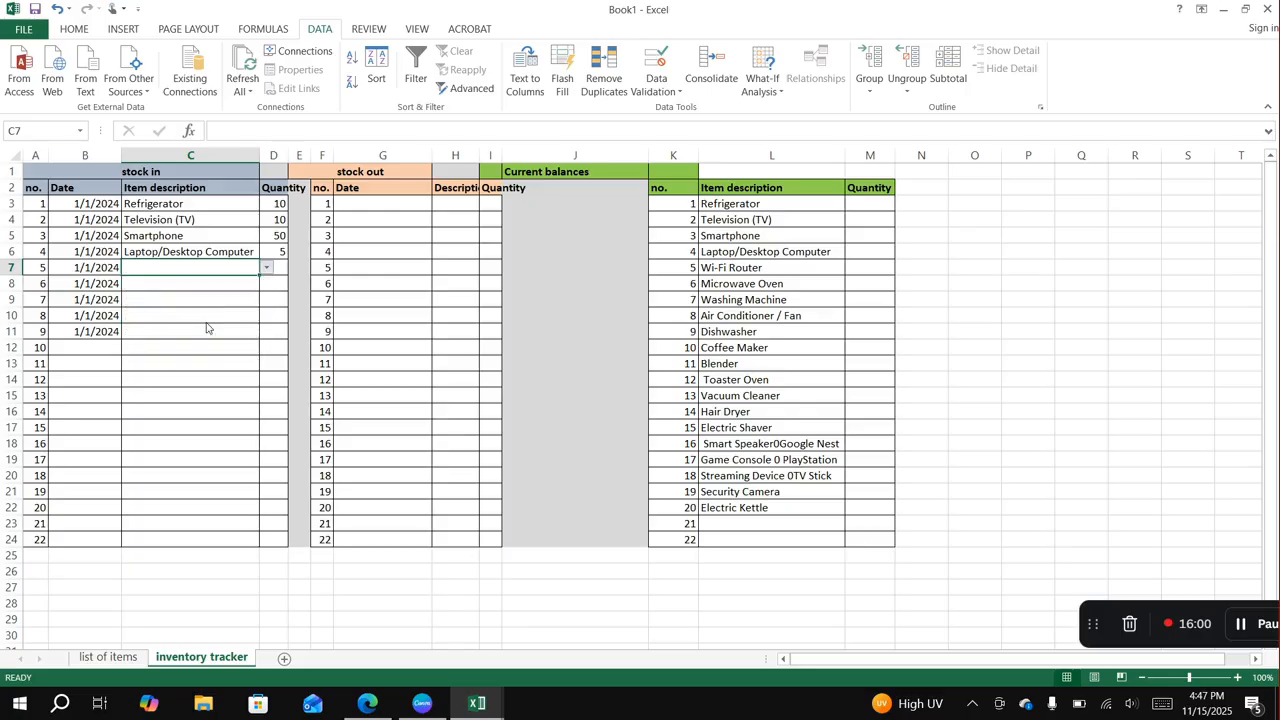
click(280, 266)
text(20)
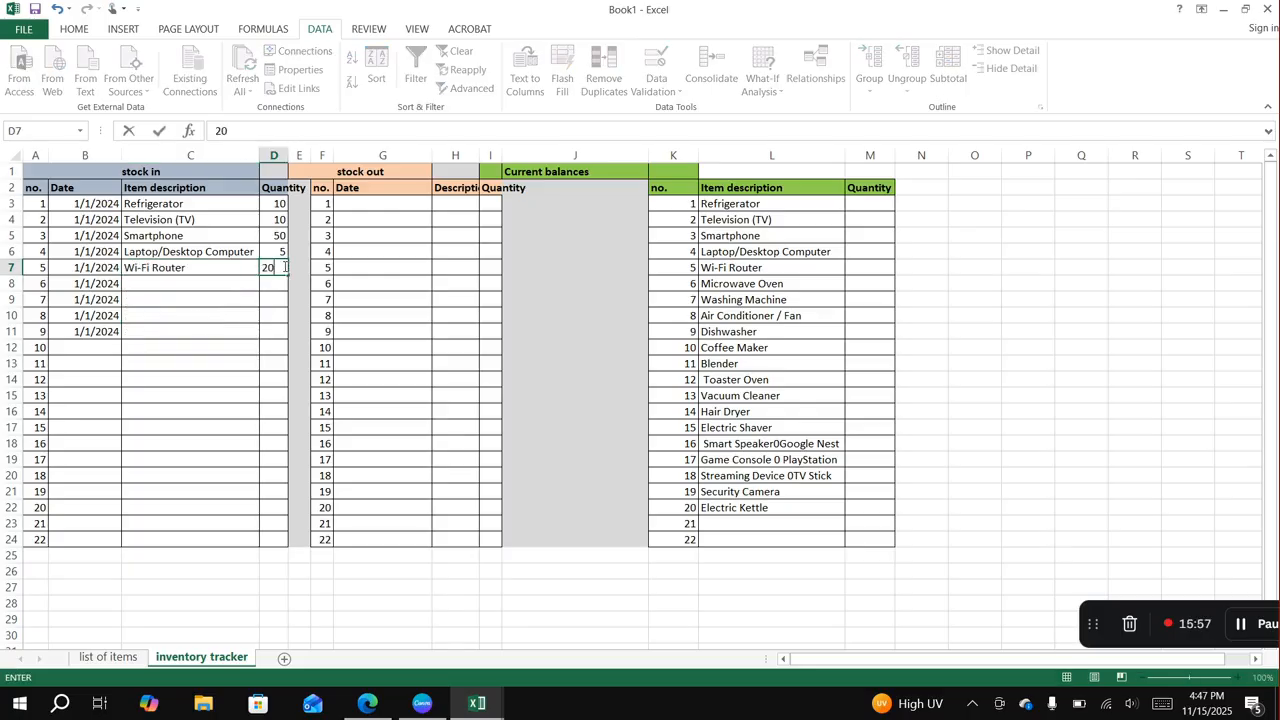
click(402, 319)
Enter the date 2/1/2024 in cell G3, the first row of the stock out table.
click(378, 202)
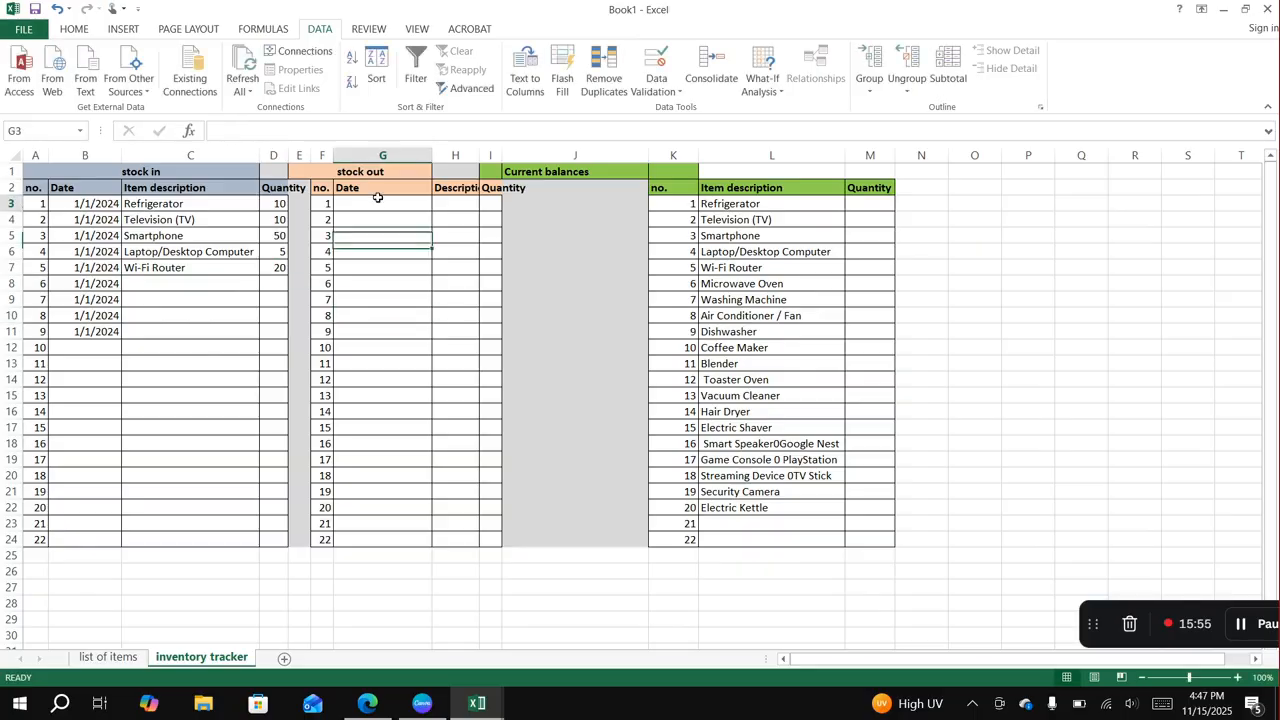
text(2)
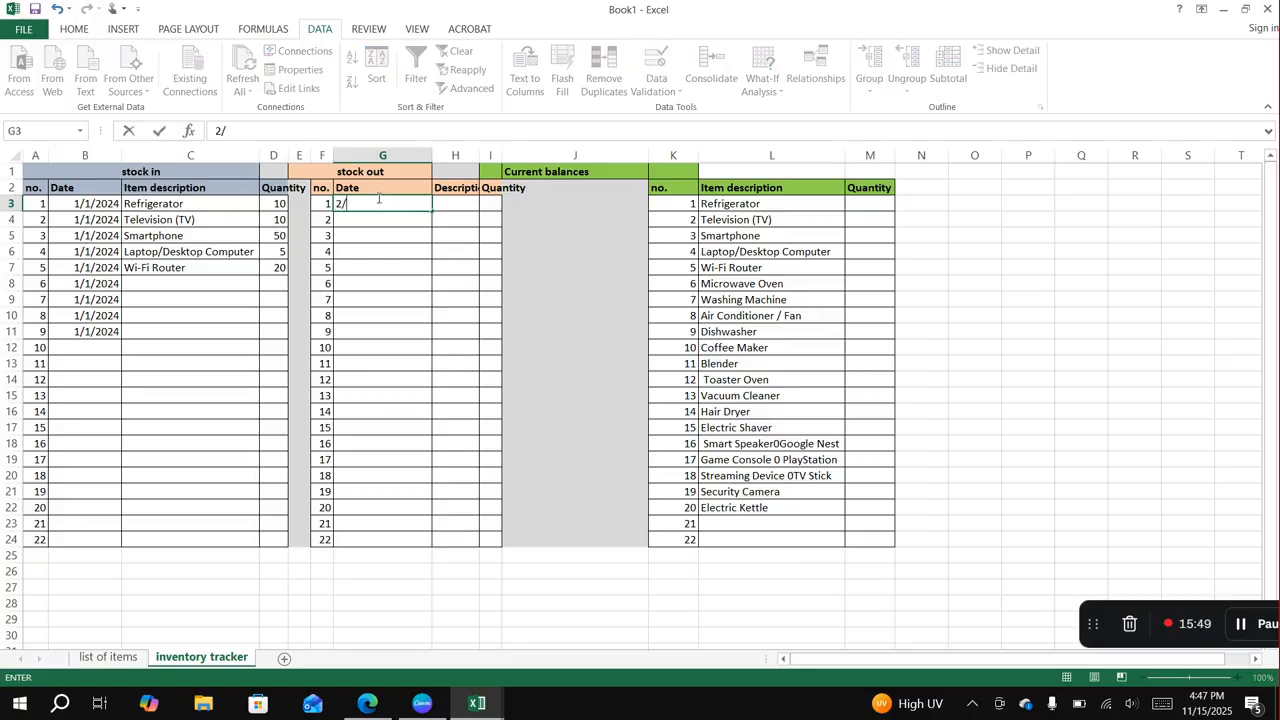
text(/1/2024)
key(Return)
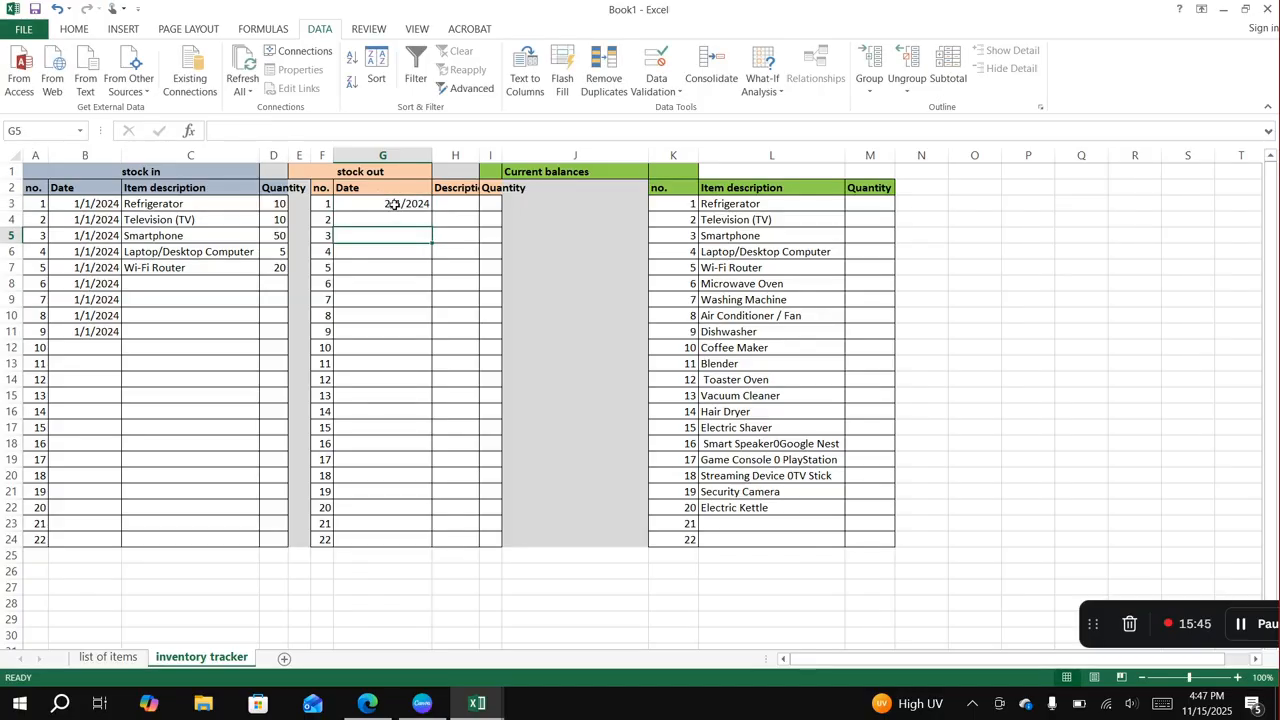
Copy the date 2/1/2024 from G3 into G4:G5 of the stock out table.
click(394, 204)
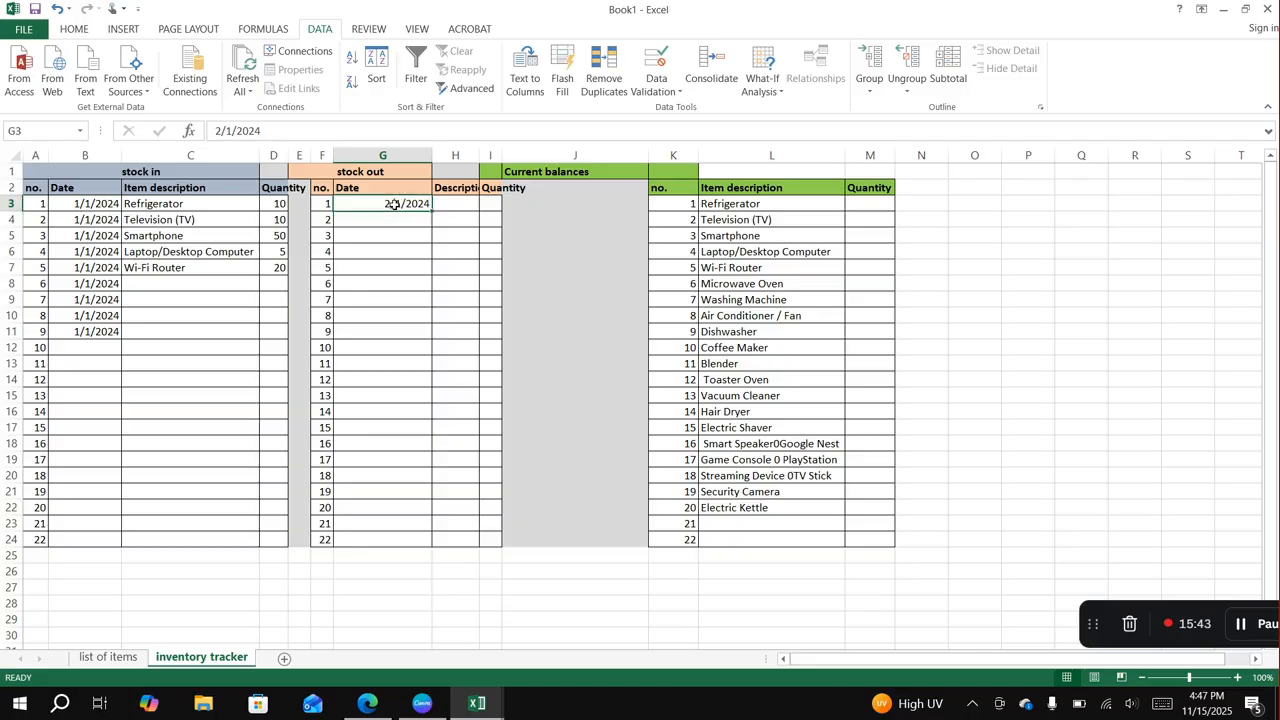
key(ctrl+c)
drag(392, 226, 402, 232)
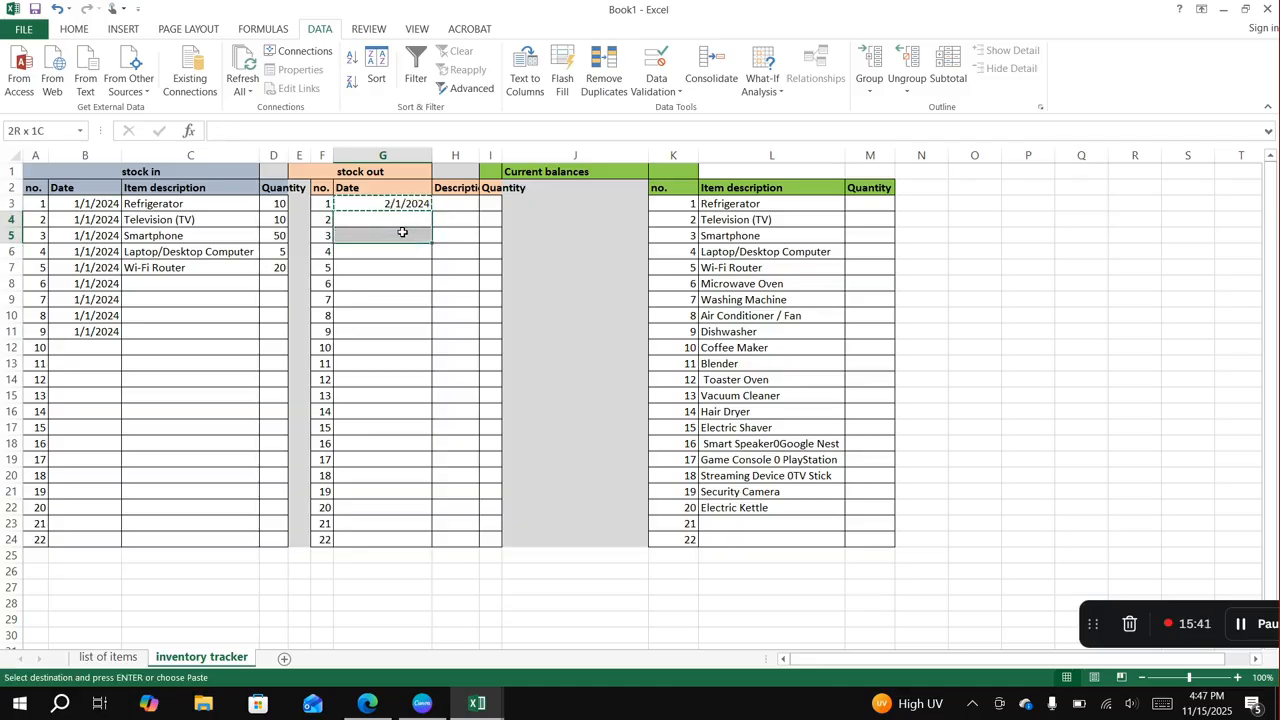
key(ctrl+v)
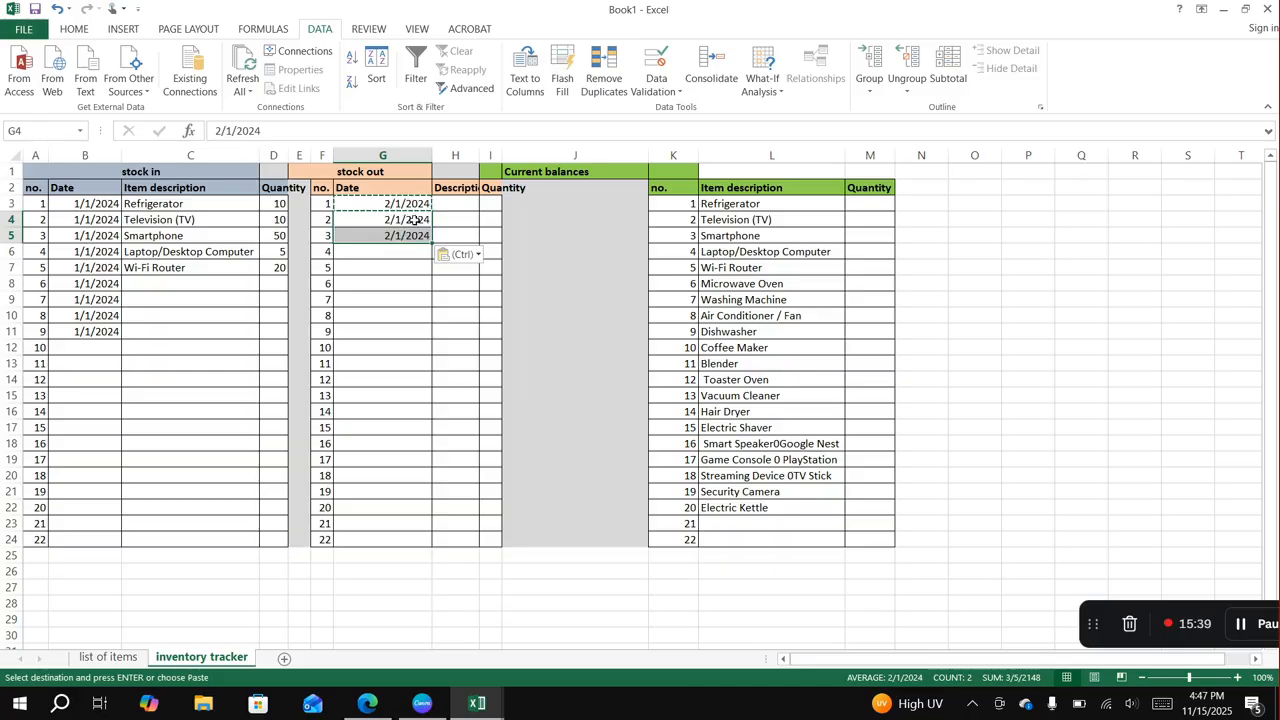
Widen the stock out Description column H and record Refrigerator in H3 with a quantity of 1 in I3.
click(444, 207)
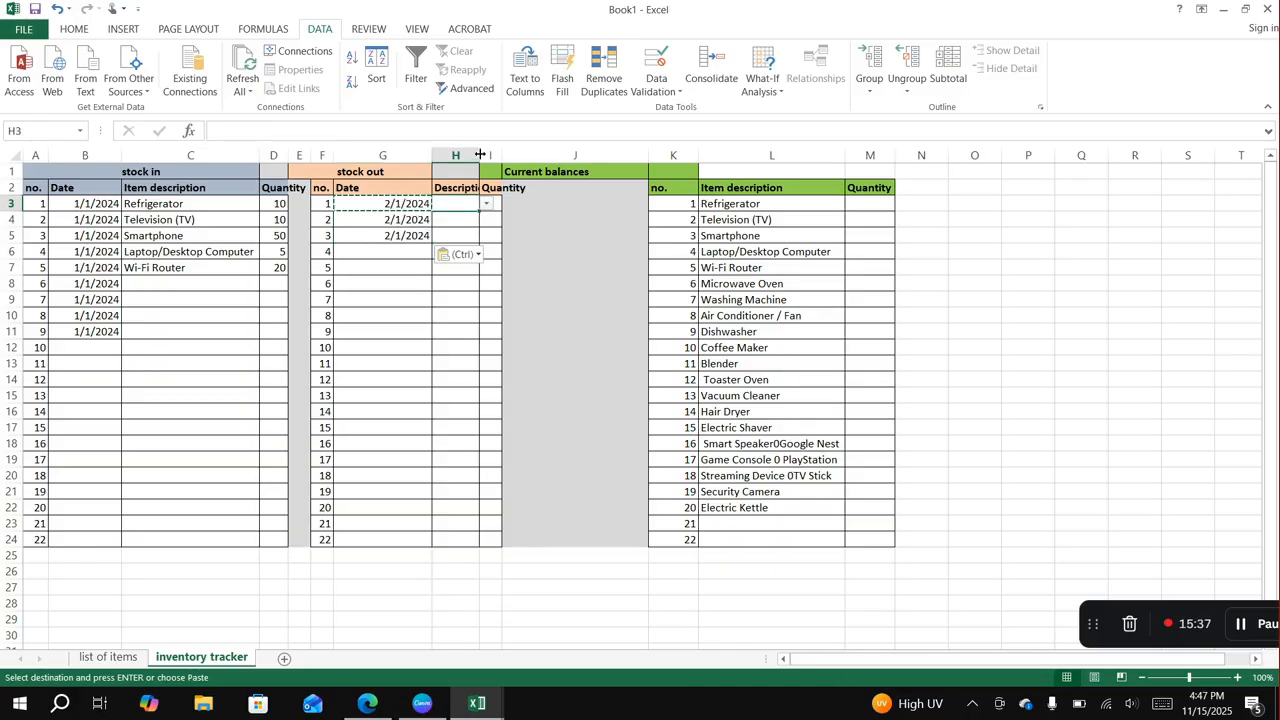
drag(480, 157, 549, 212)
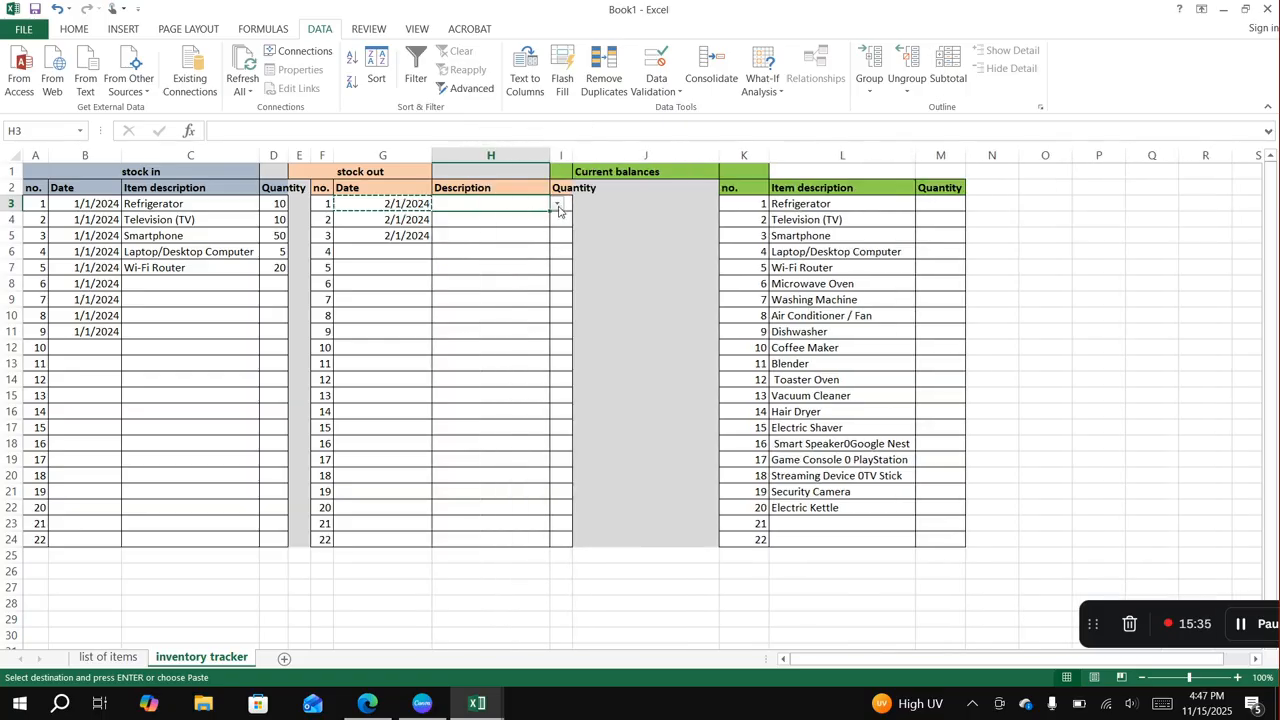
click(557, 204)
scroll(549, 222, up, 5)
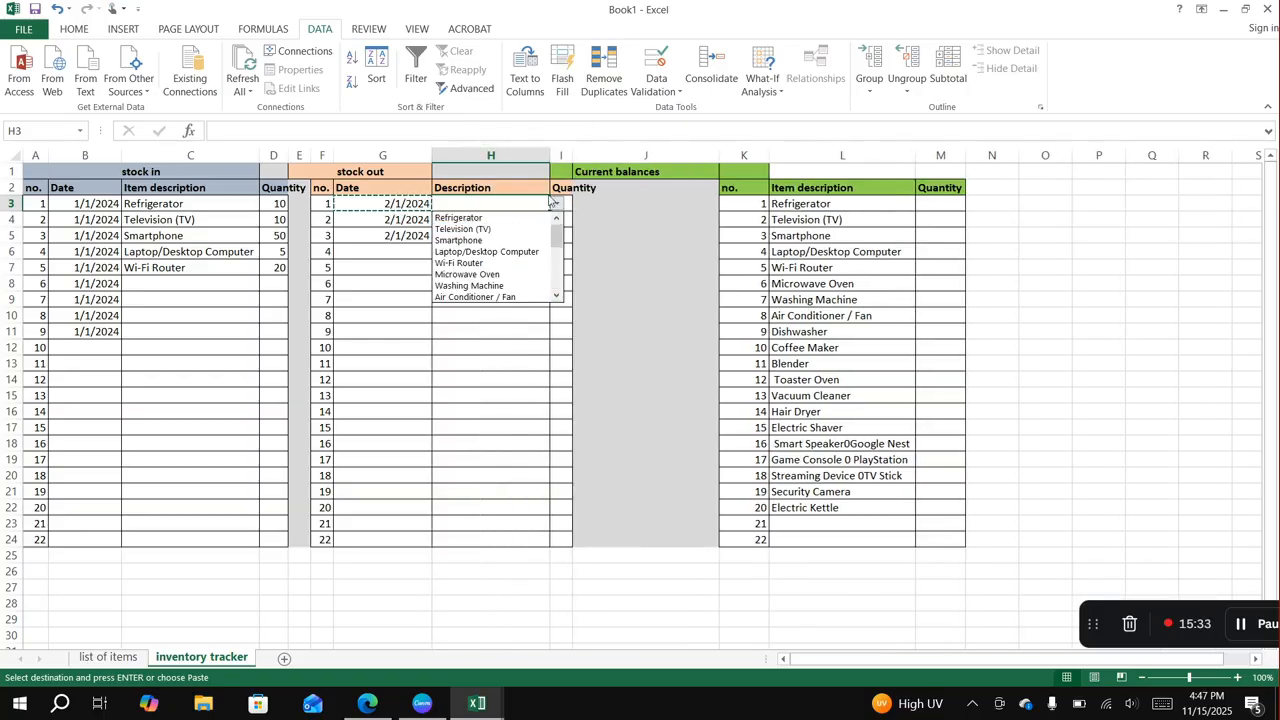
click(497, 217)
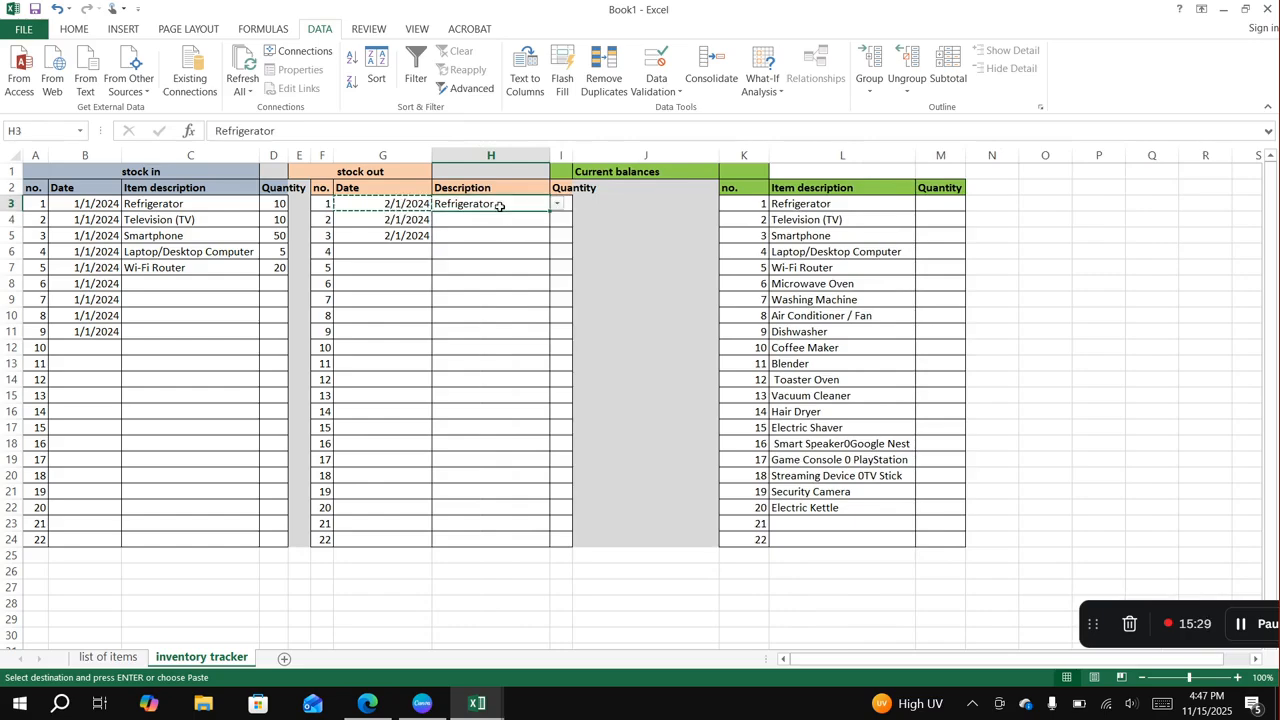
click(563, 204)
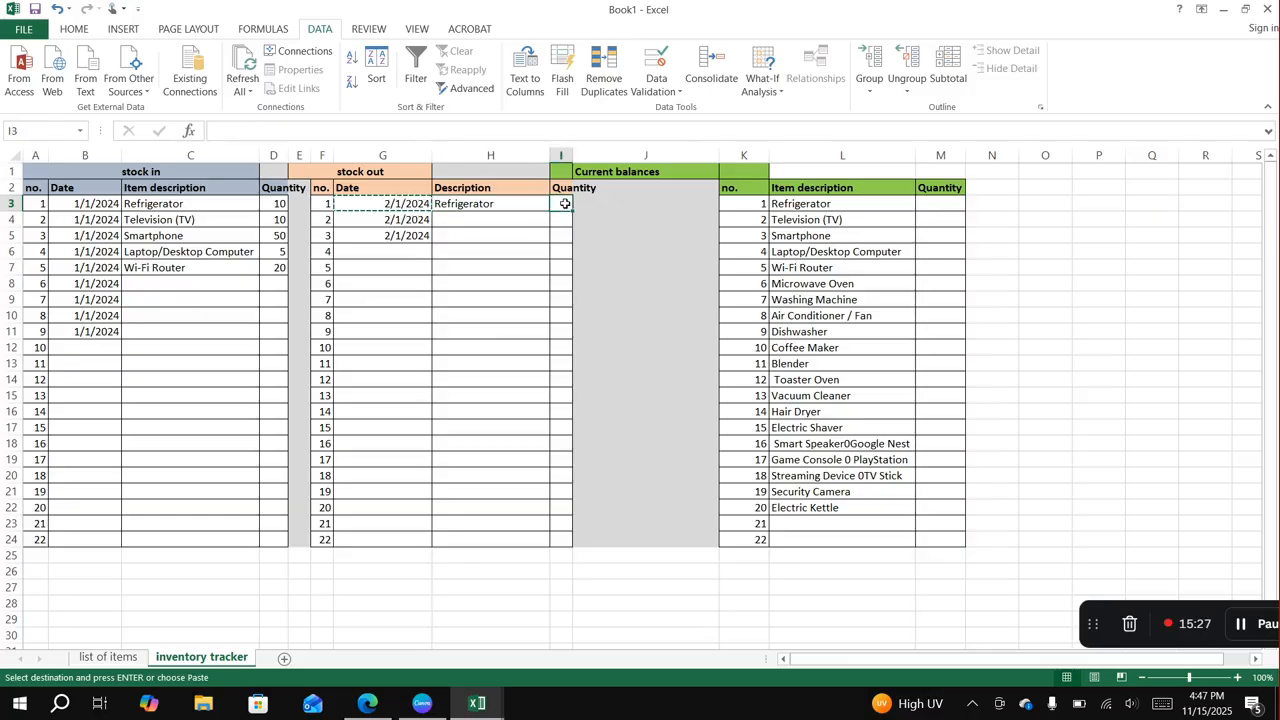
text(1)
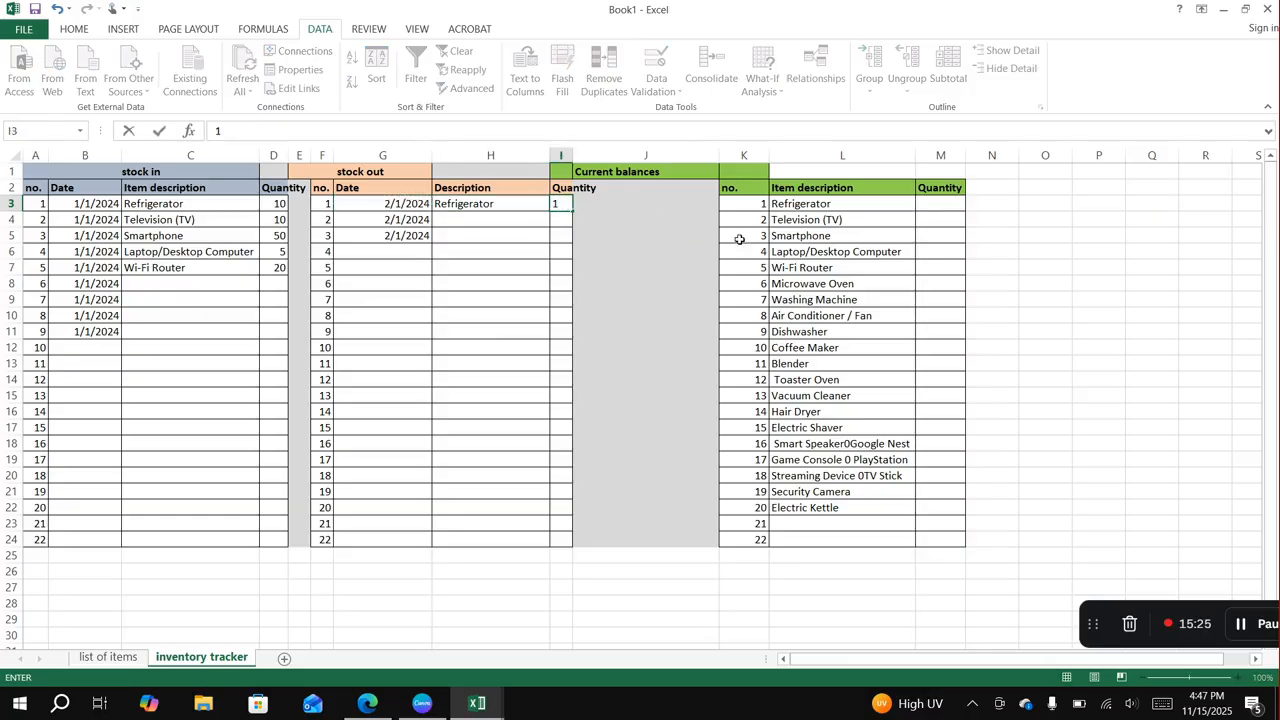
click(812, 203)
click(278, 205)
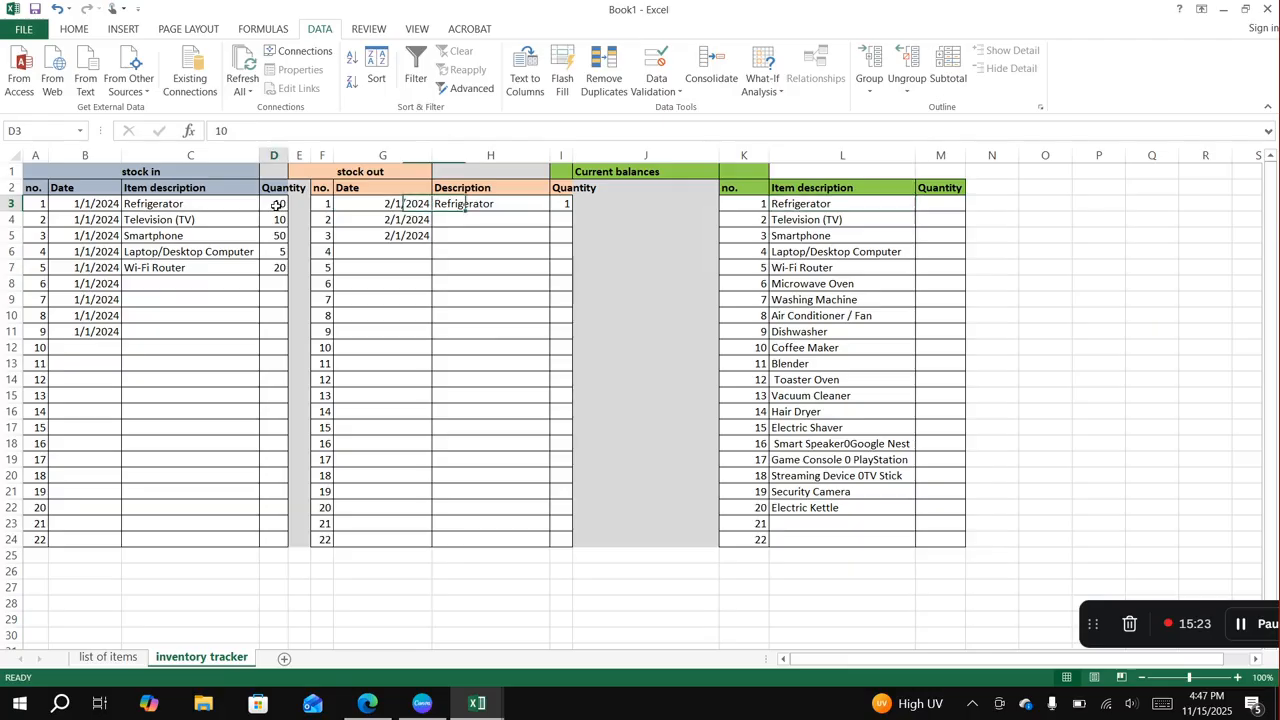
Record Television (TV) in H4 of the stock out table with a quantity of 5 in I4.
click(230, 222)
click(468, 220)
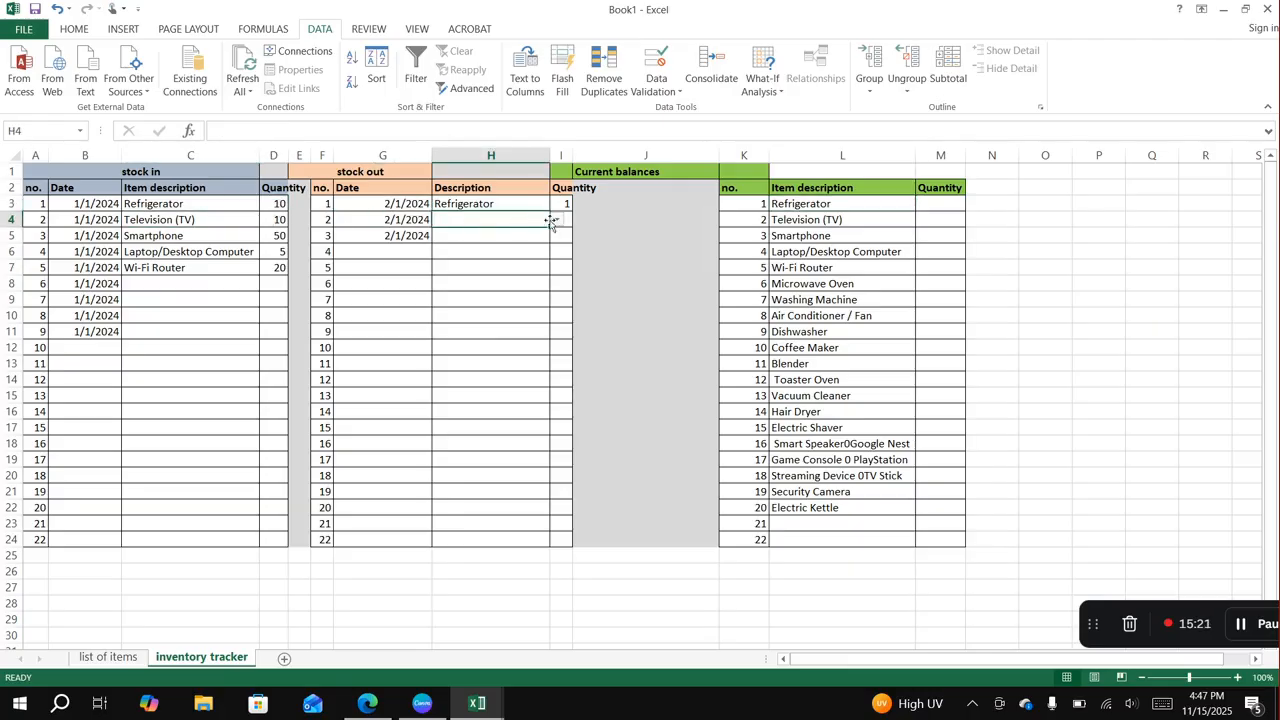
click(556, 220)
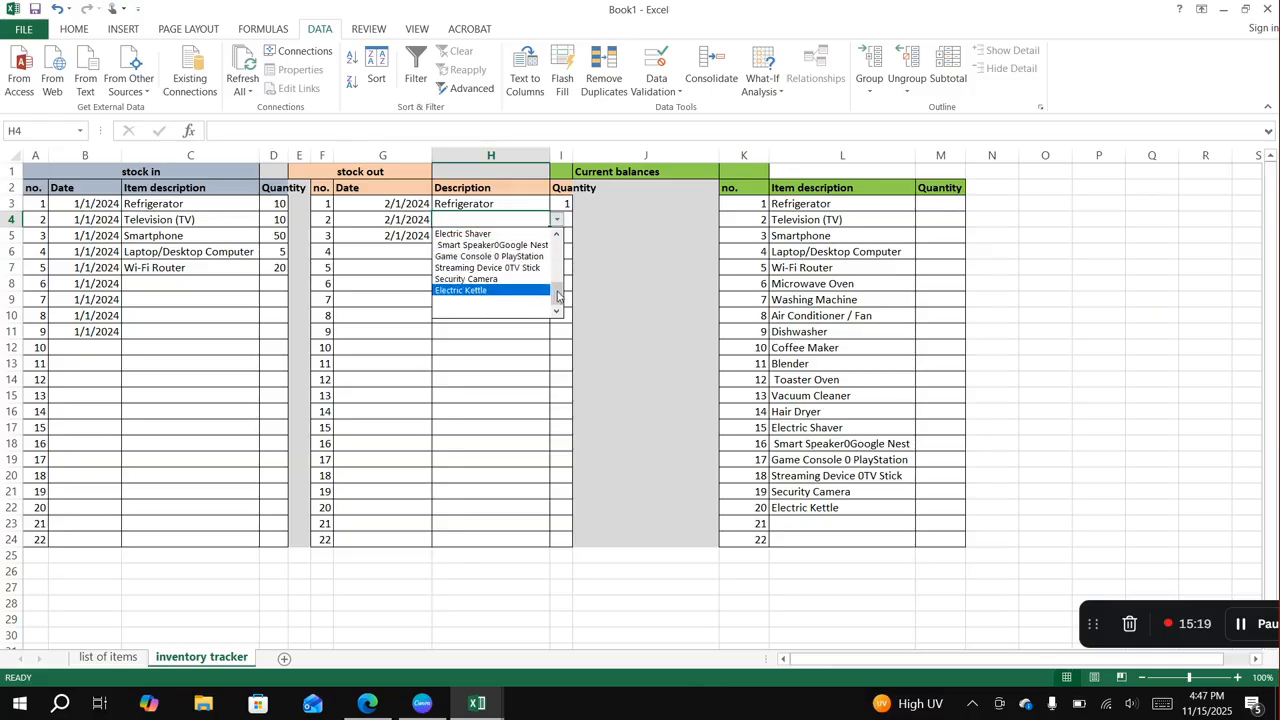
drag(557, 296, 558, 236)
click(480, 245)
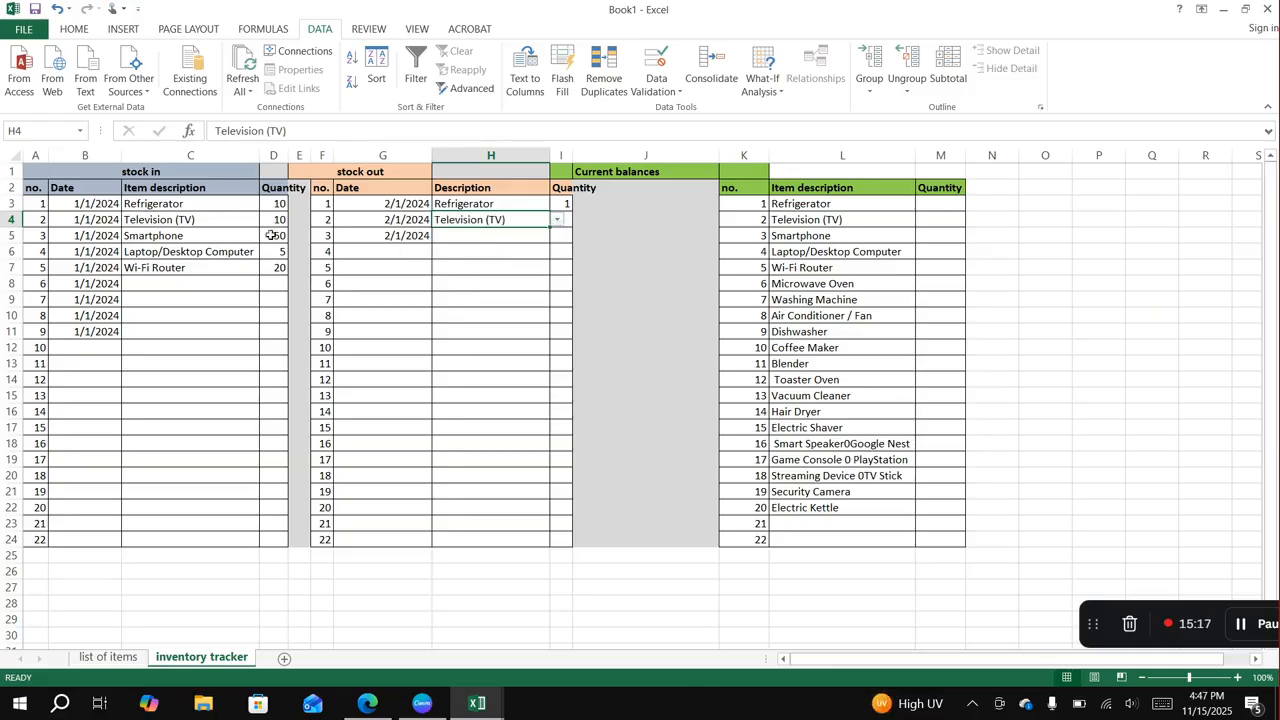
click(567, 220)
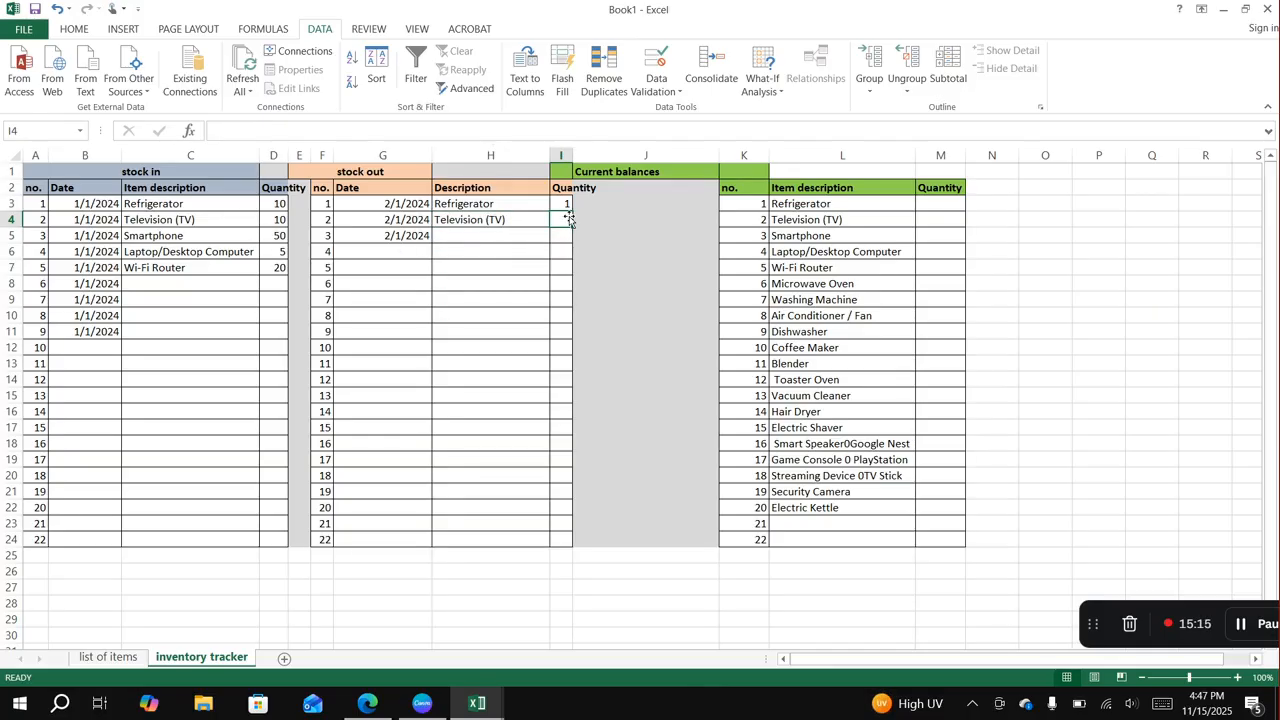
text(5)
click(708, 252)
click(790, 222)
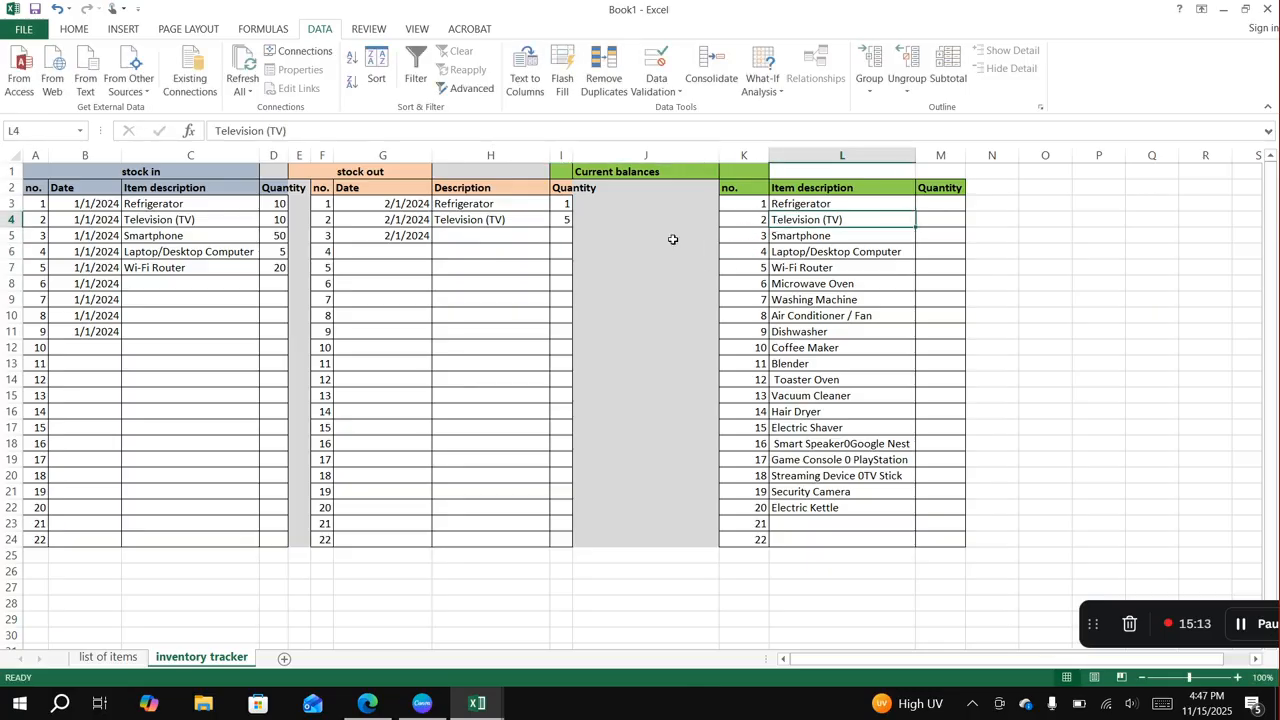
Record Wi-Fi Router in H5 of the stock out table with a quantity of 10 in I5.
click(524, 236)
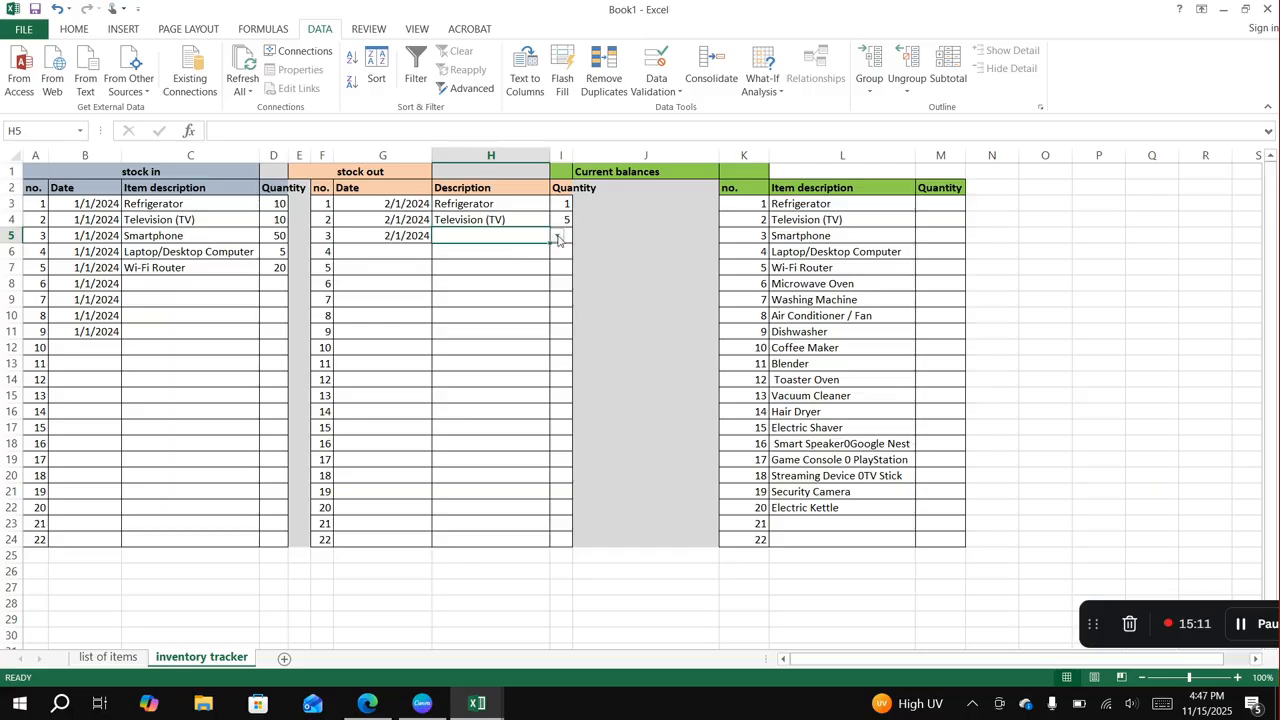
click(557, 236)
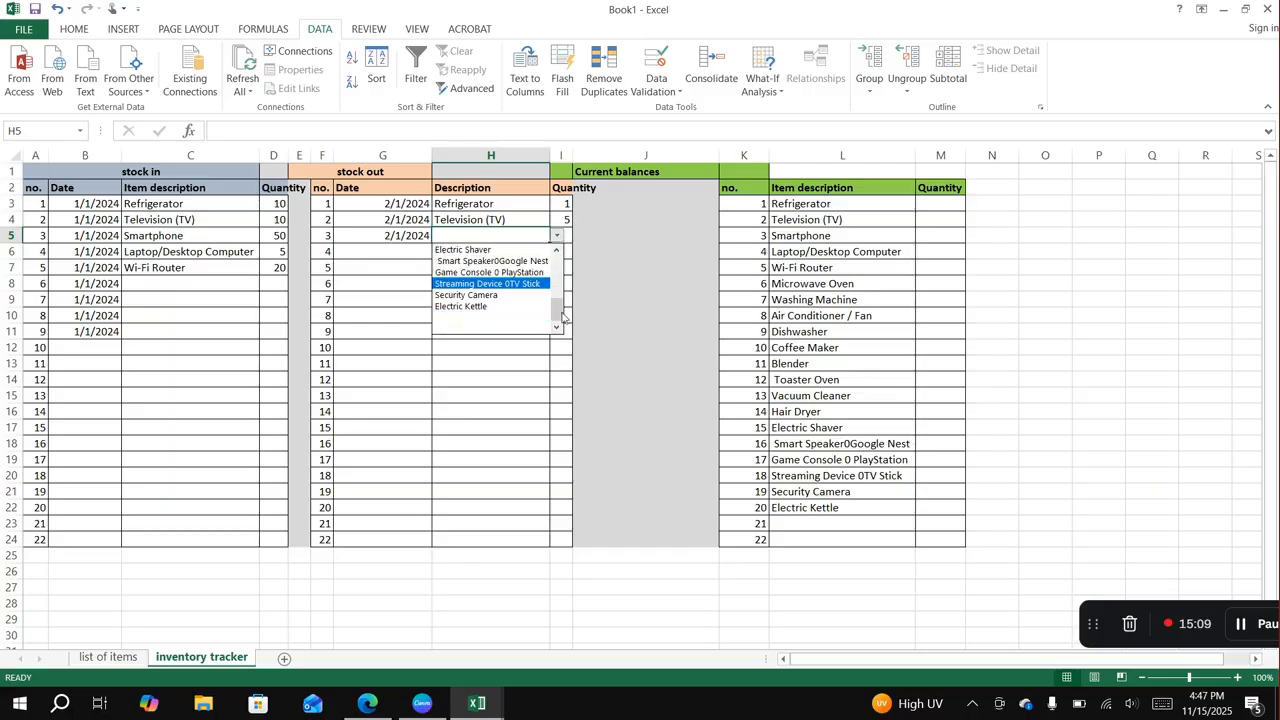
drag(563, 316, 559, 266)
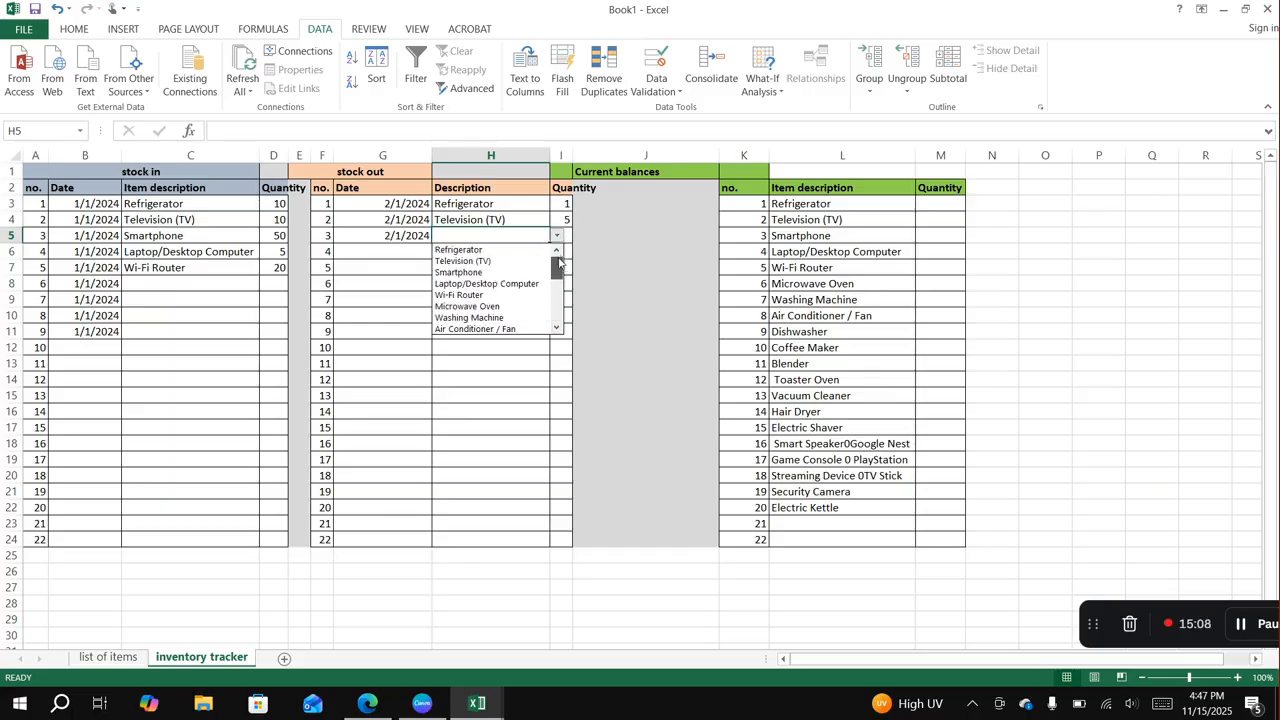
click(488, 295)
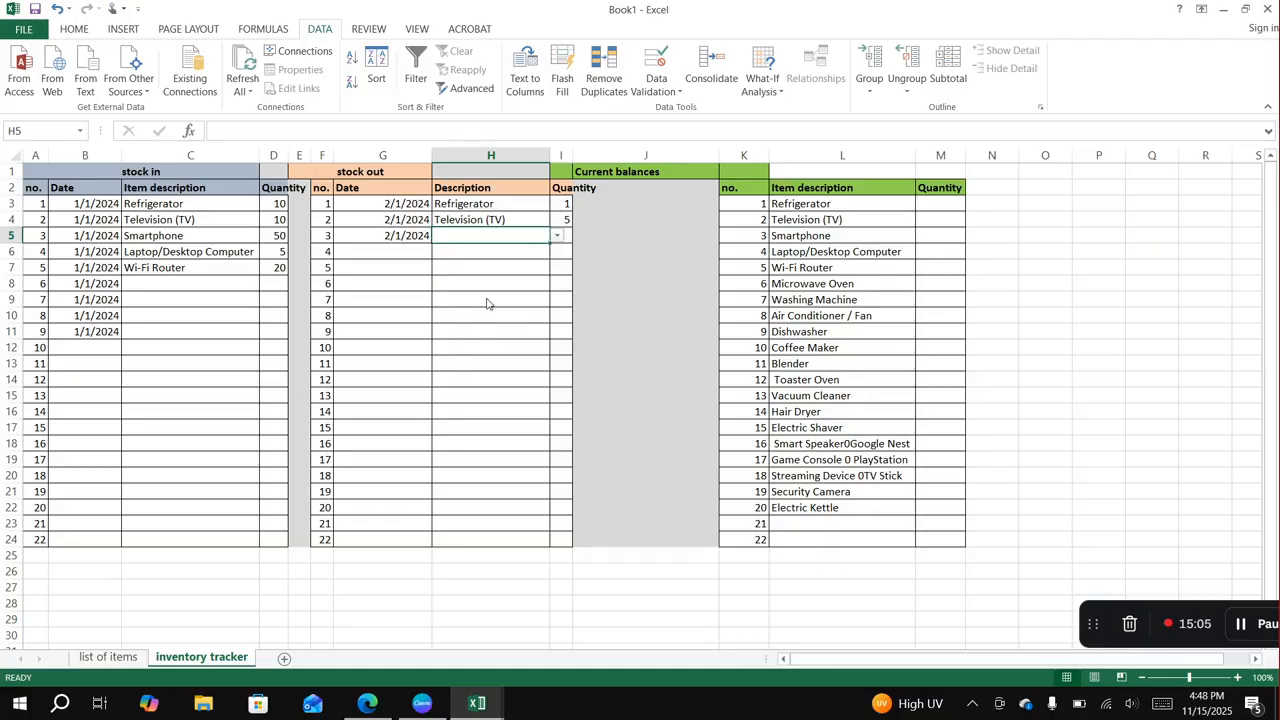
click(567, 237)
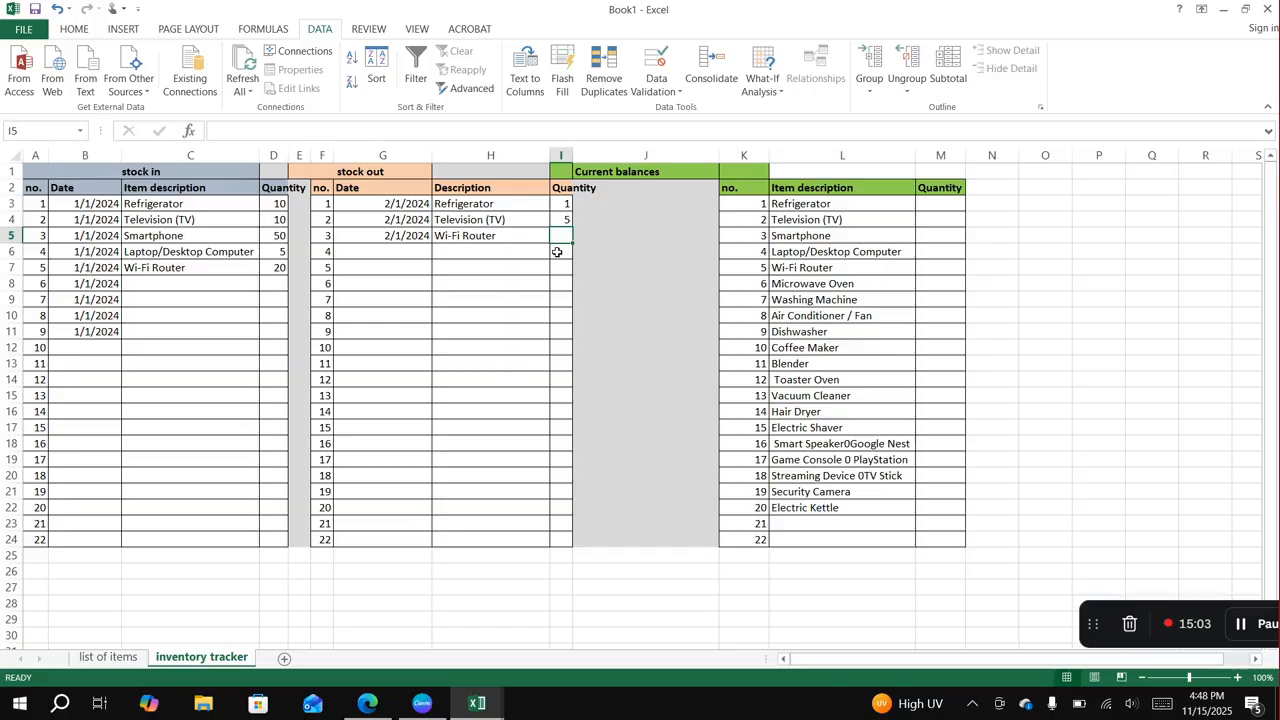
text(10)
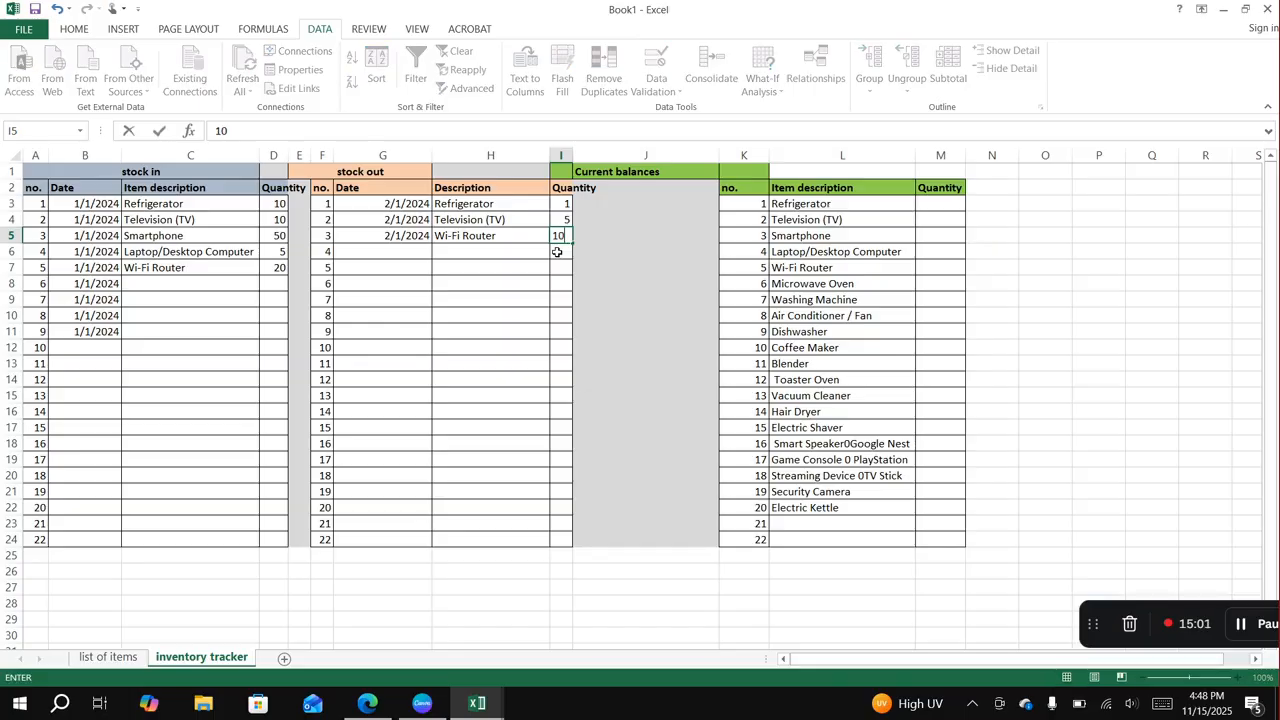
click(616, 295)
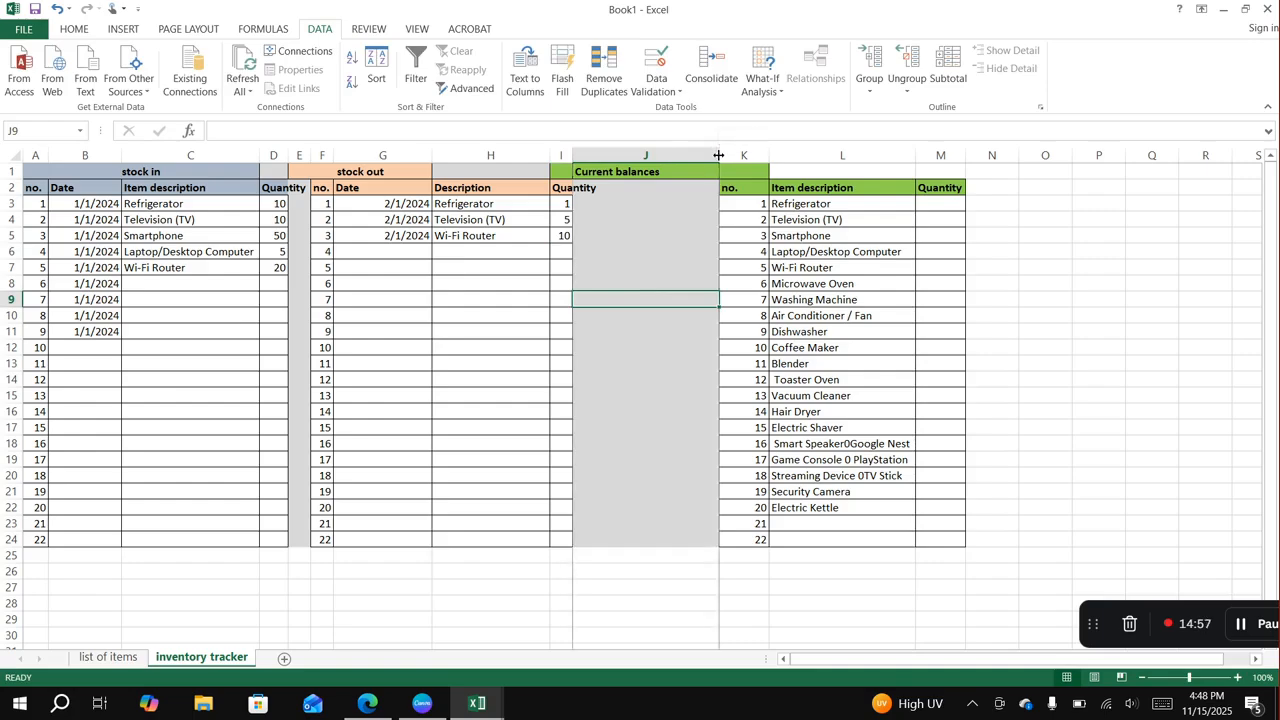
Narrow column J to its heading text, and merge and center the Current balances heading across J1:M1.
drag(718, 155, 777, 173)
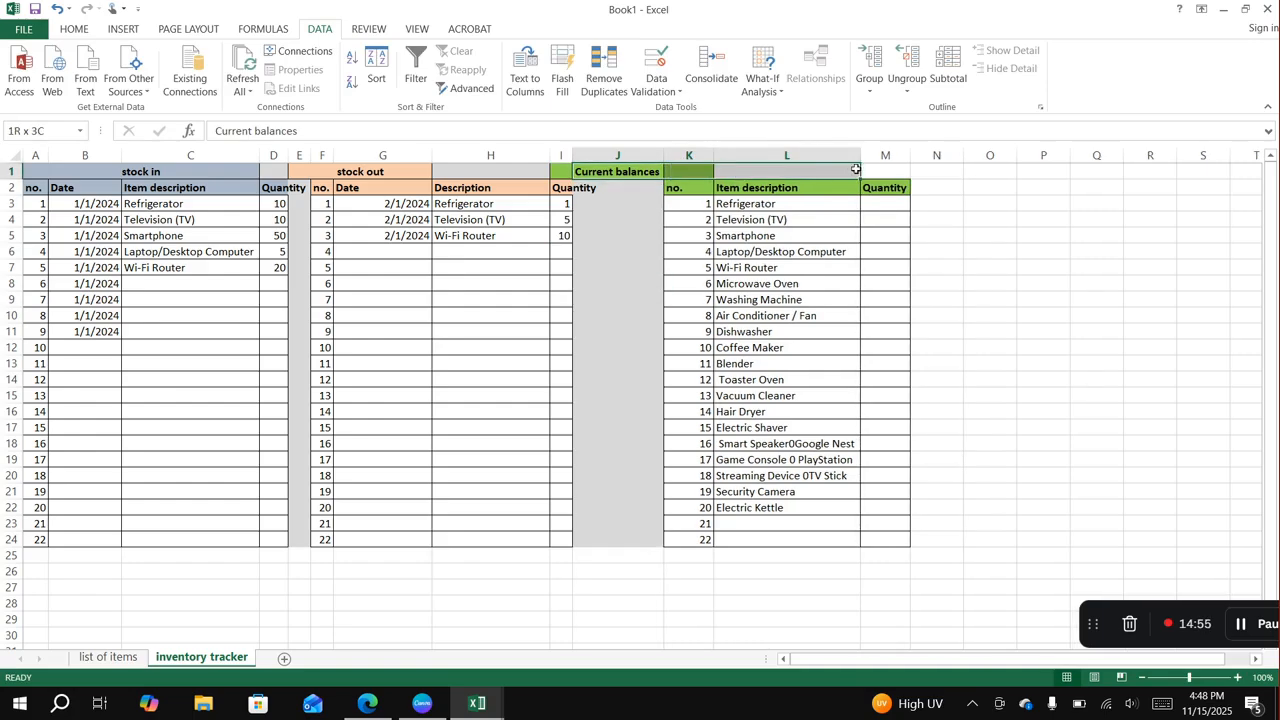
drag(856, 169, 868, 171)
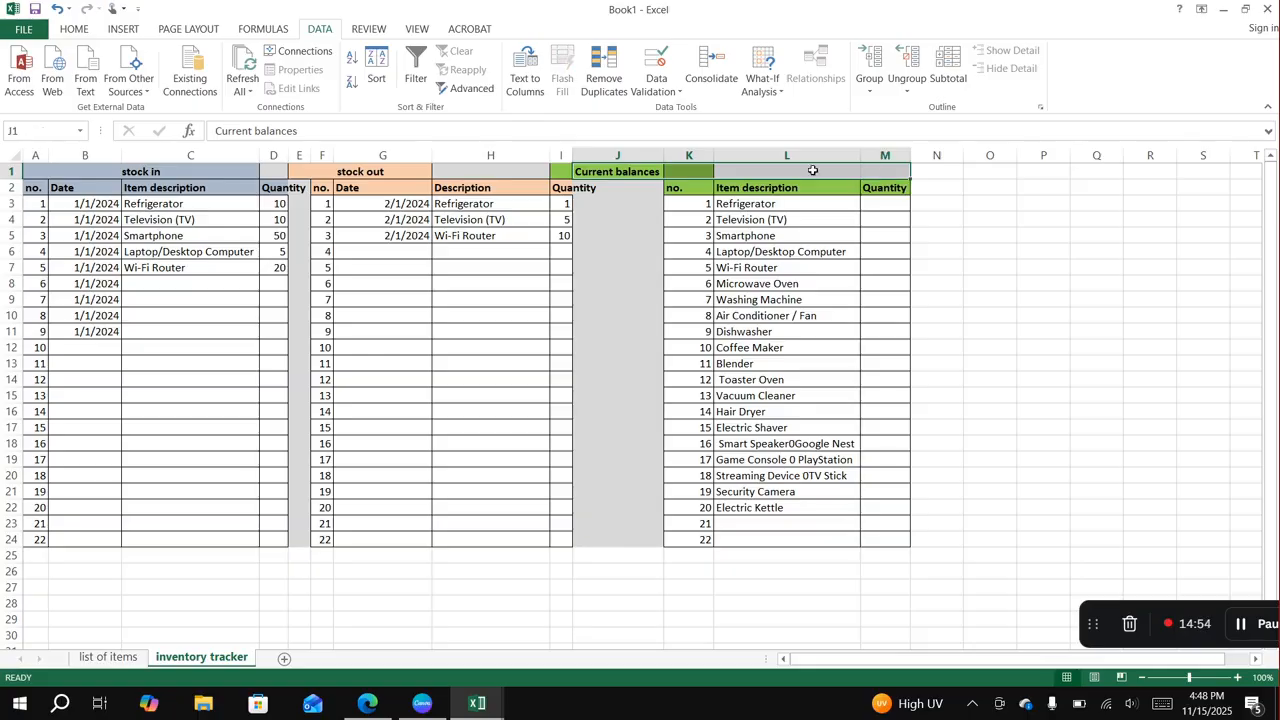
click(80, 31)
click(434, 84)
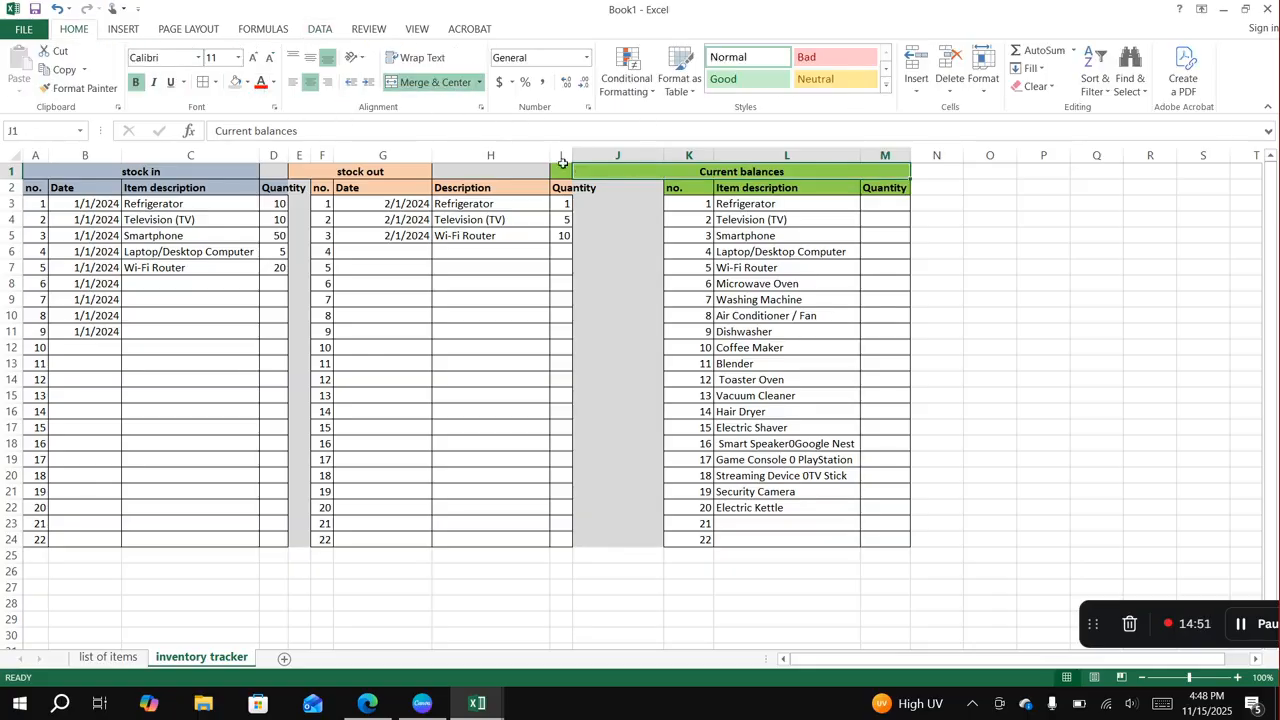
Remove bold from the no. header in K2 and unmerge the Current balances heading in J1:M1.
click(682, 190)
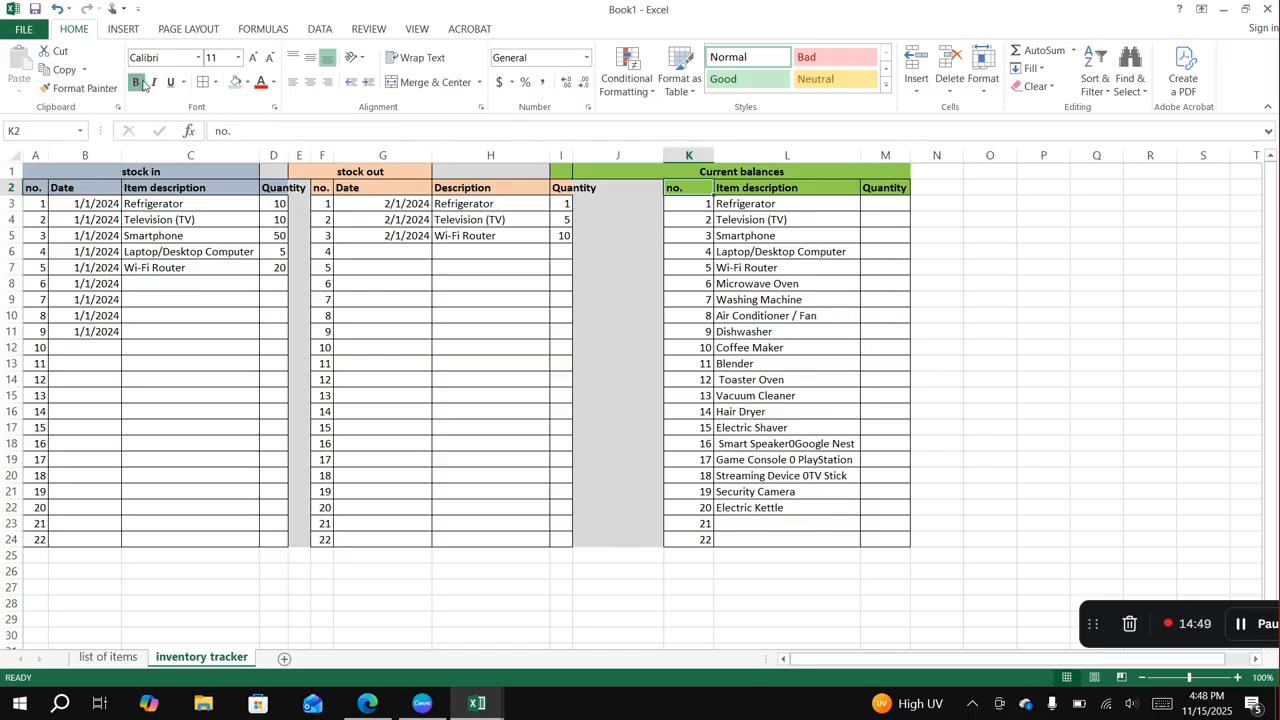
click(609, 189)
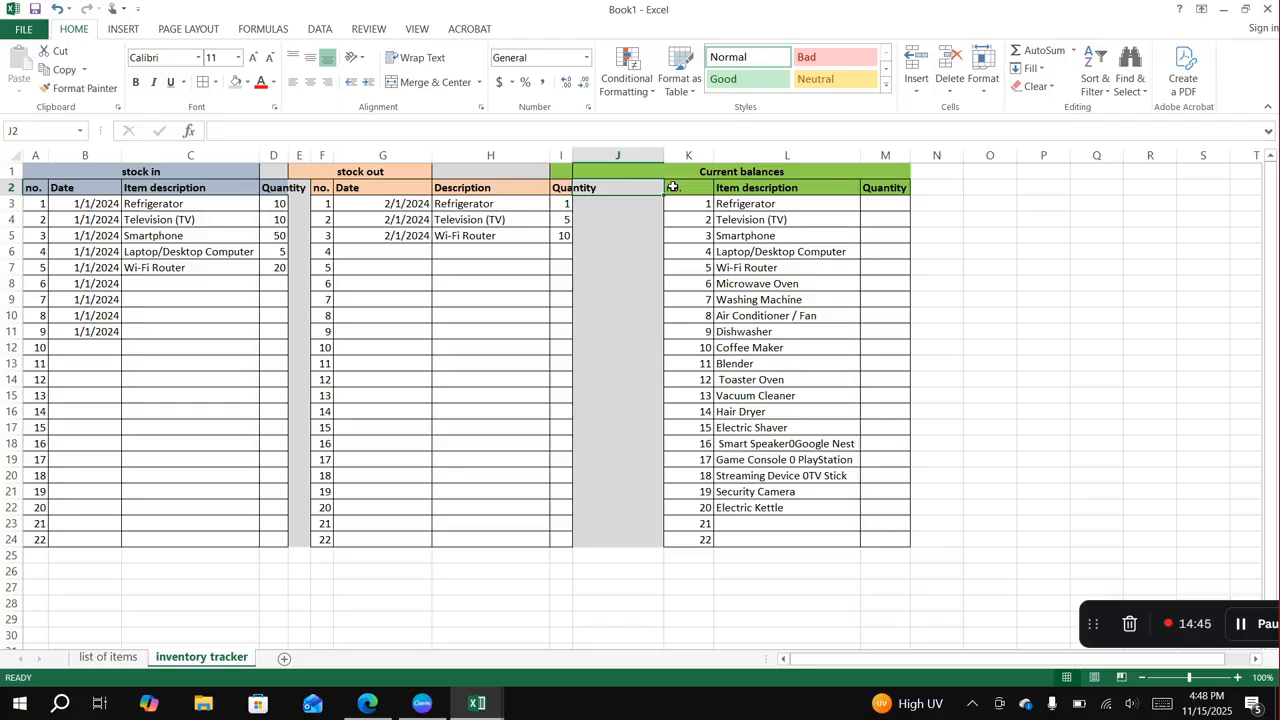
click(686, 171)
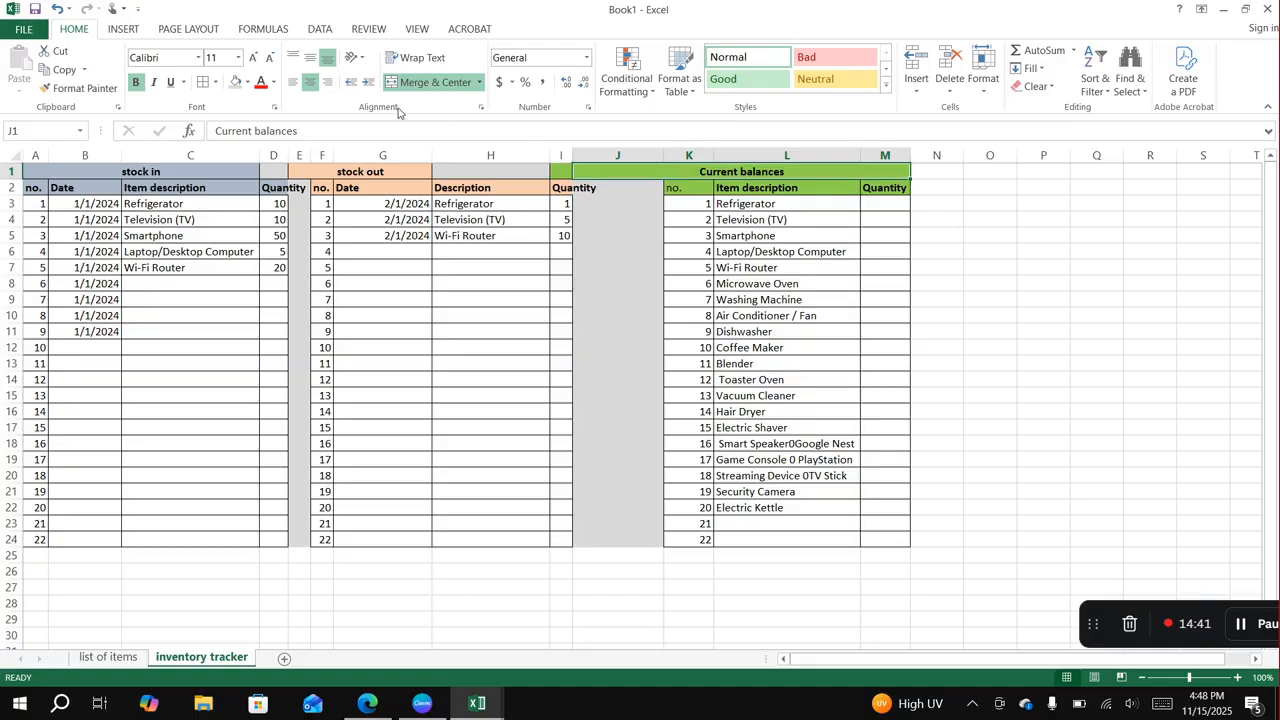
click(433, 82)
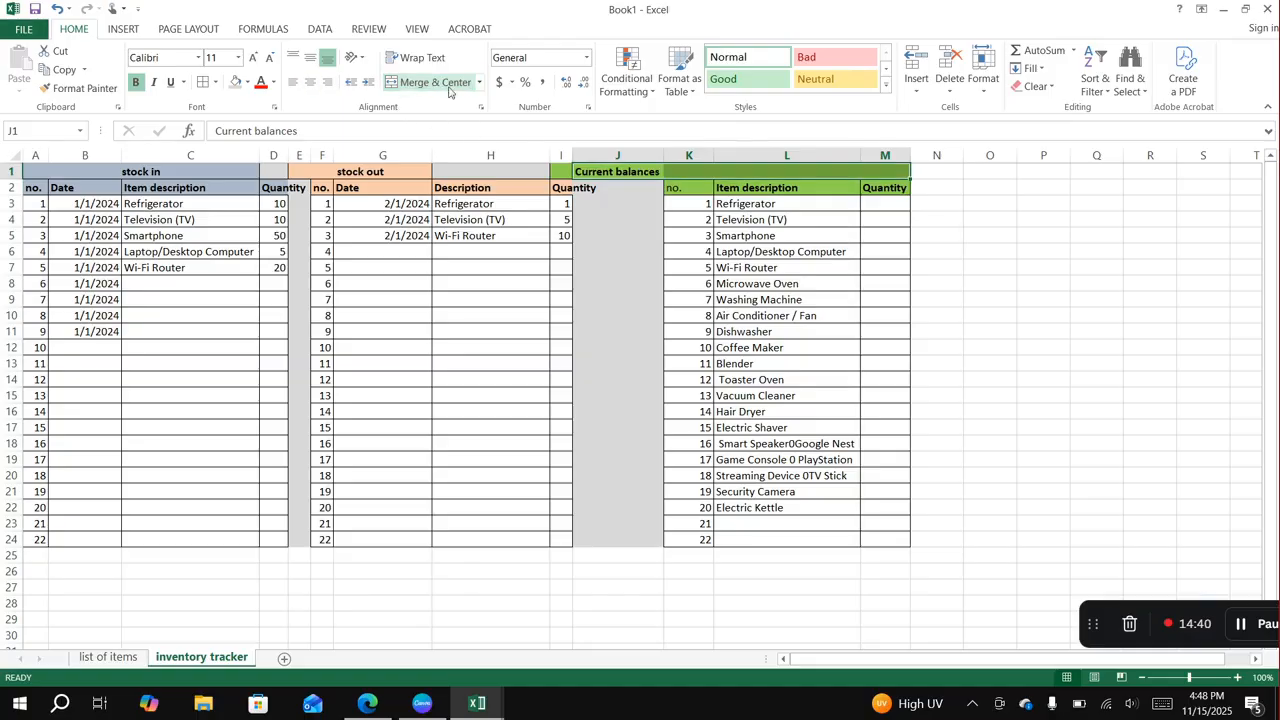
Move the Current balances heading from J1 to K1, above the no. column.
click(638, 173)
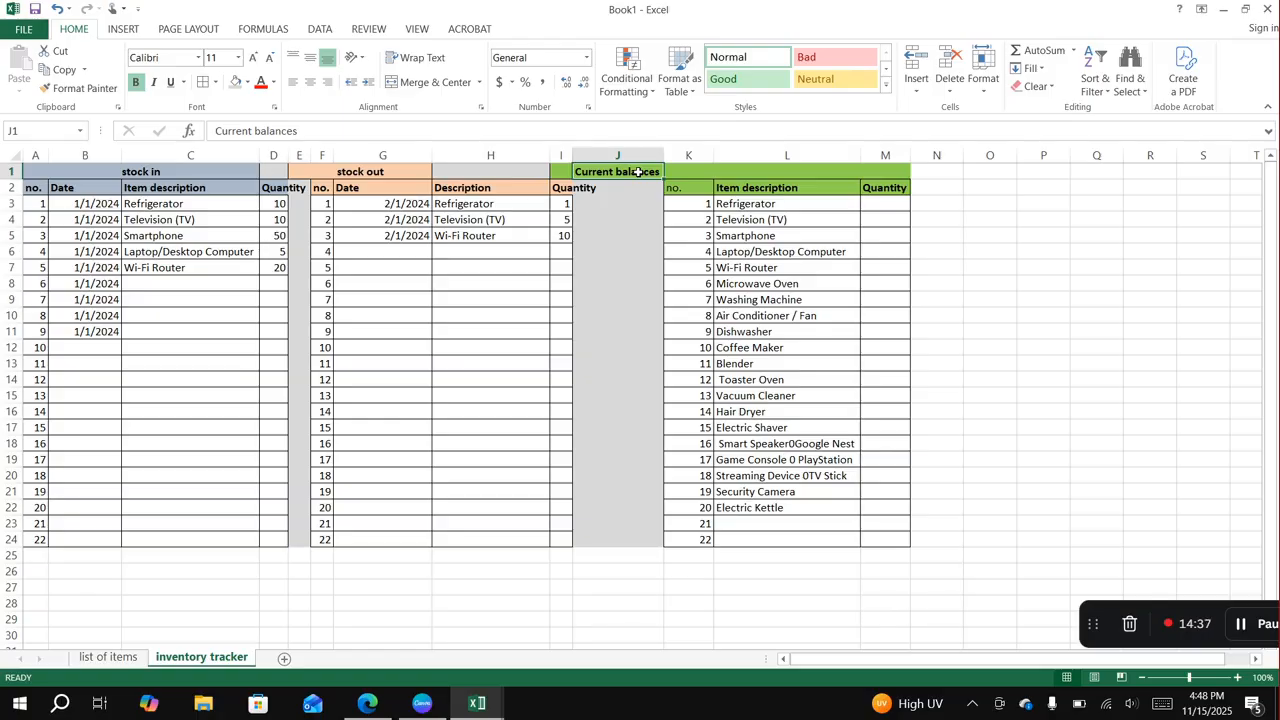
click(697, 172)
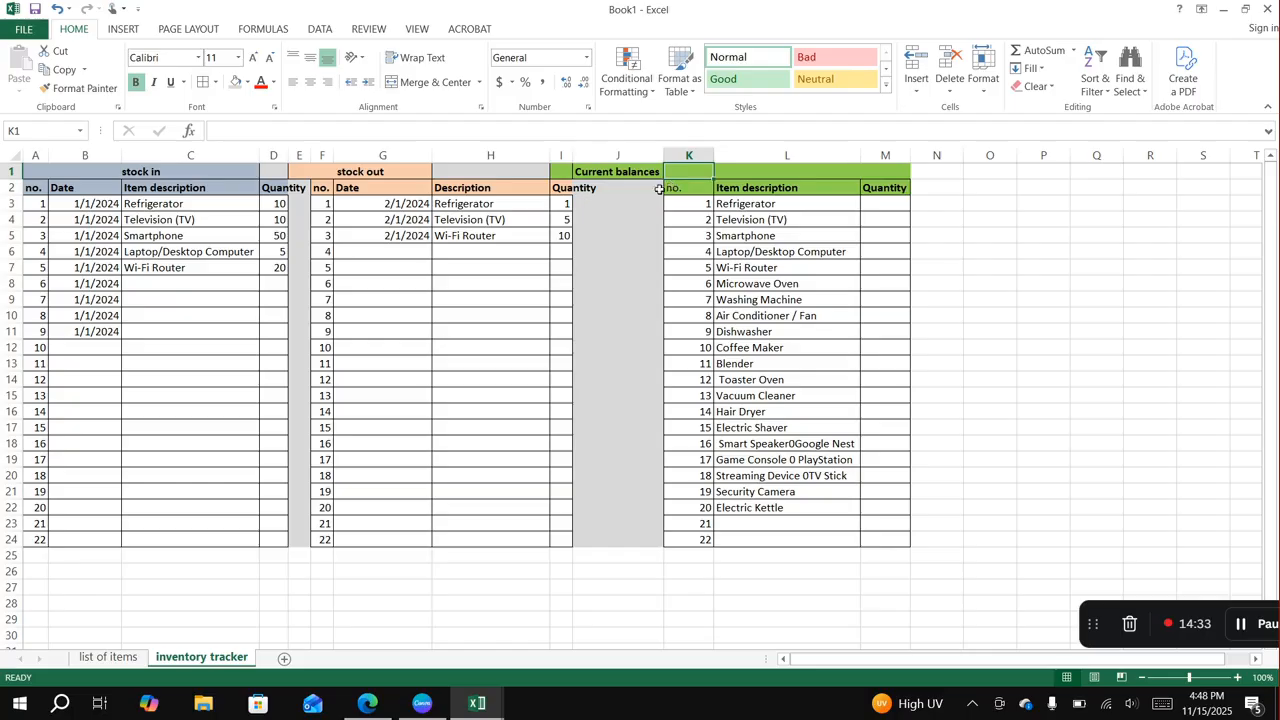
click(597, 172)
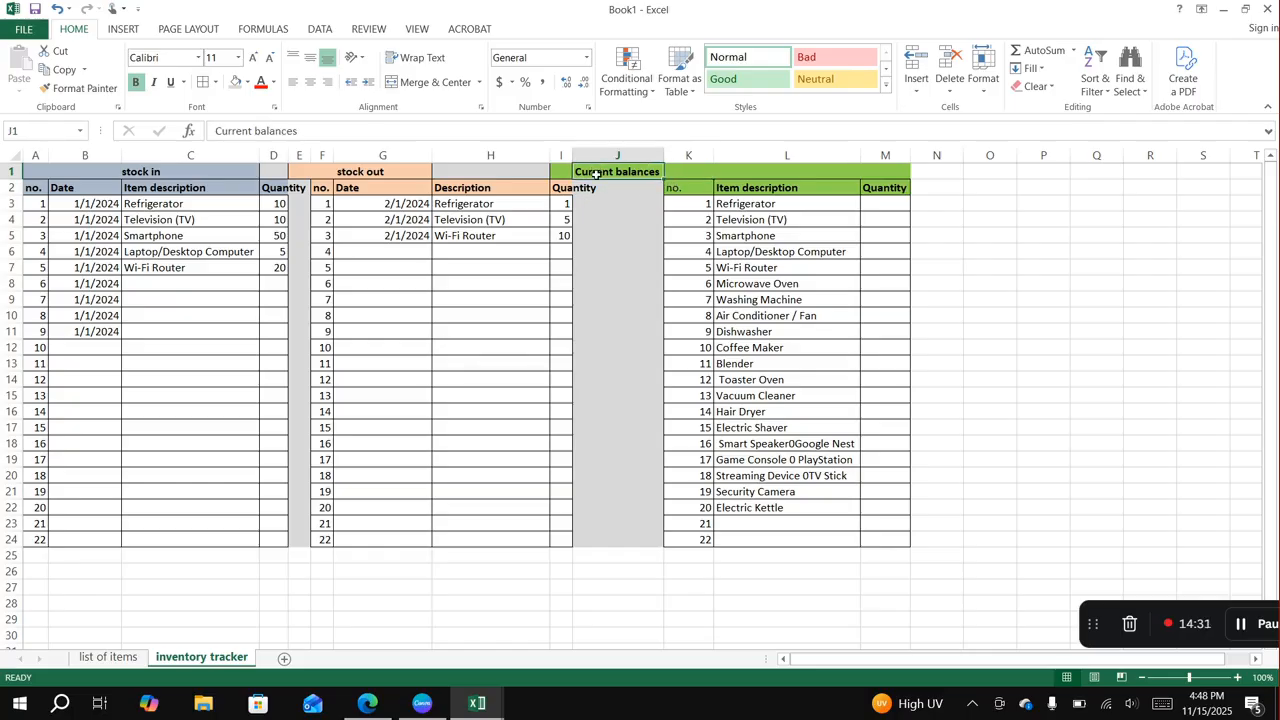
key(ctrl+c)
click(680, 172)
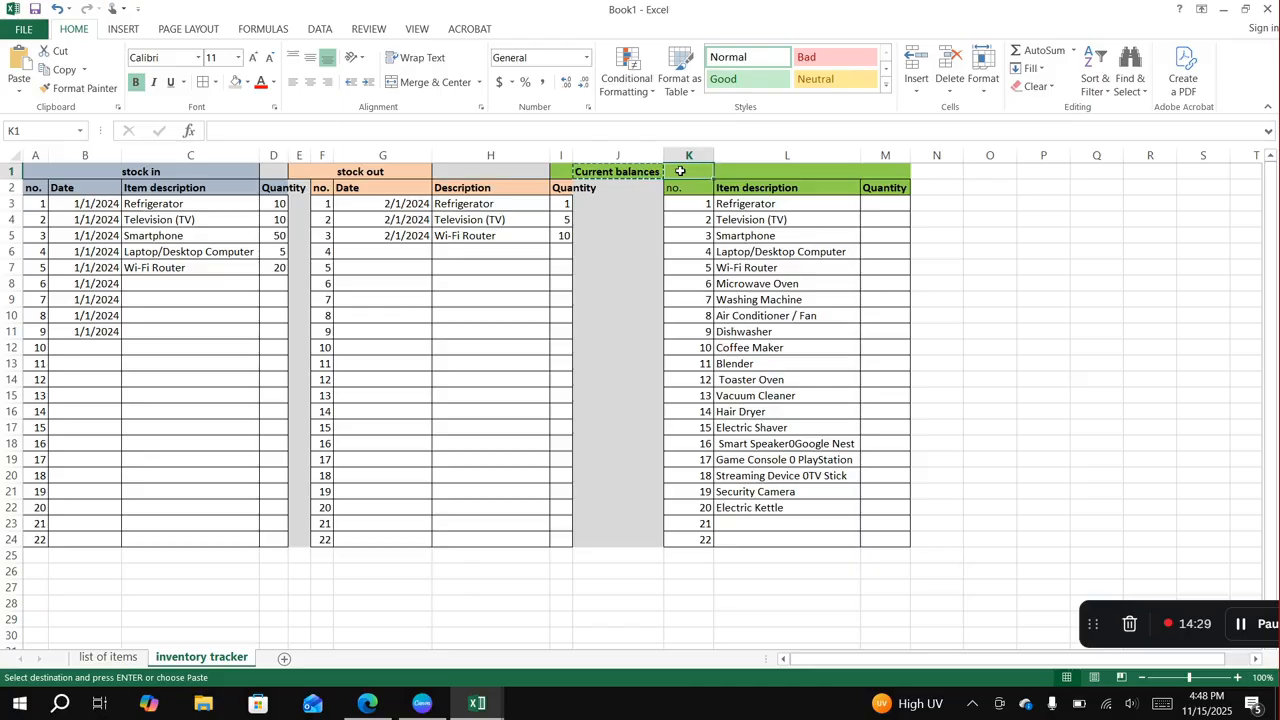
key(ctrl+v)
Merge and center the Current balances heading across K1:M1.
drag(698, 171, 739, 172)
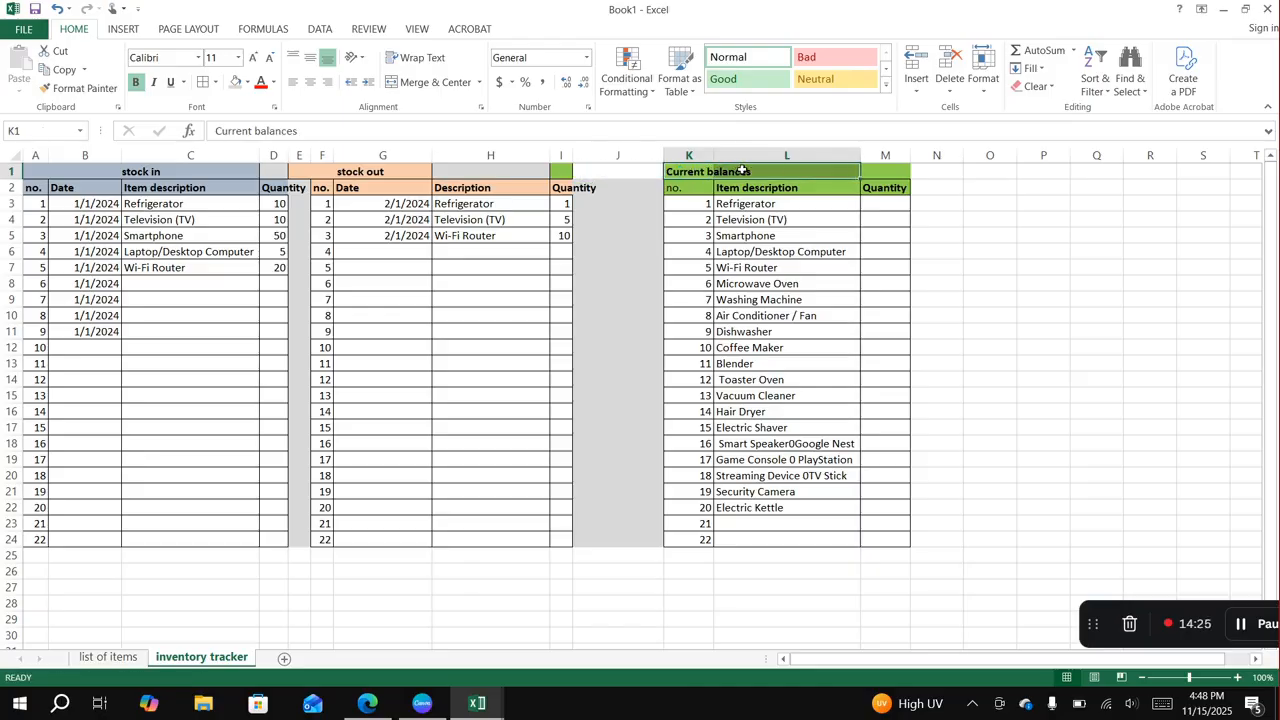
key(shift+Right)
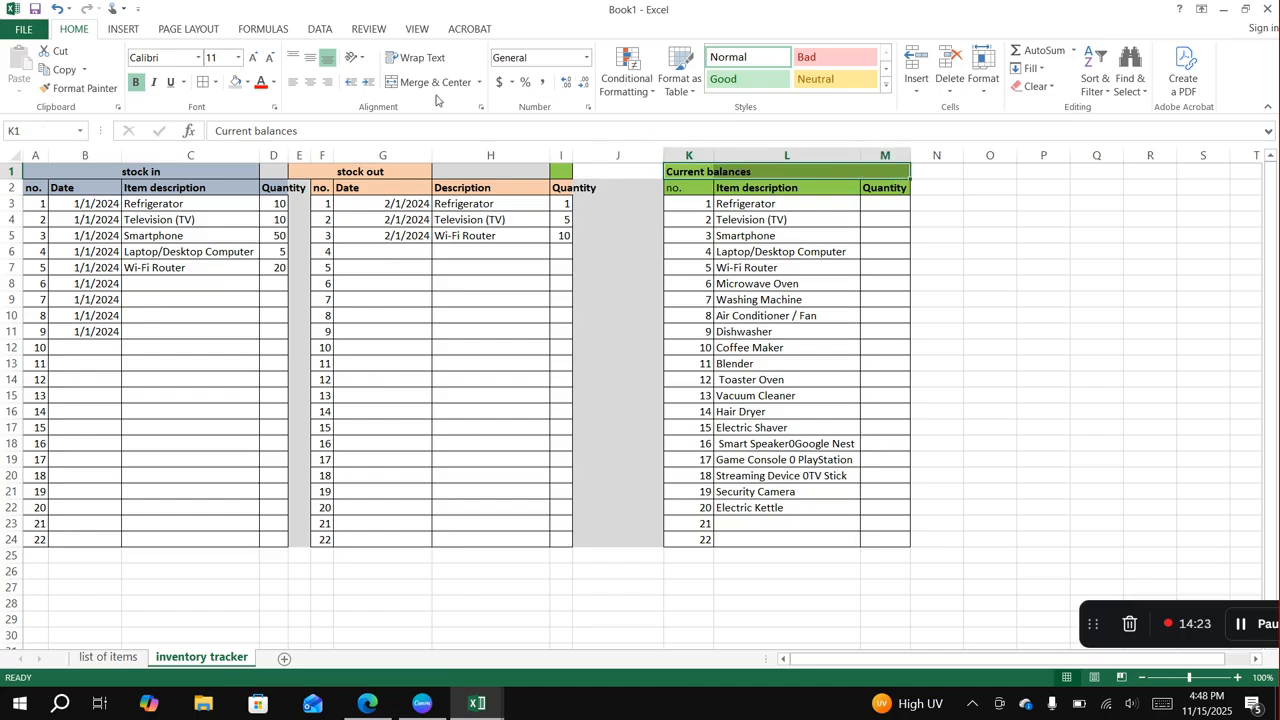
click(437, 84)
click(745, 224)
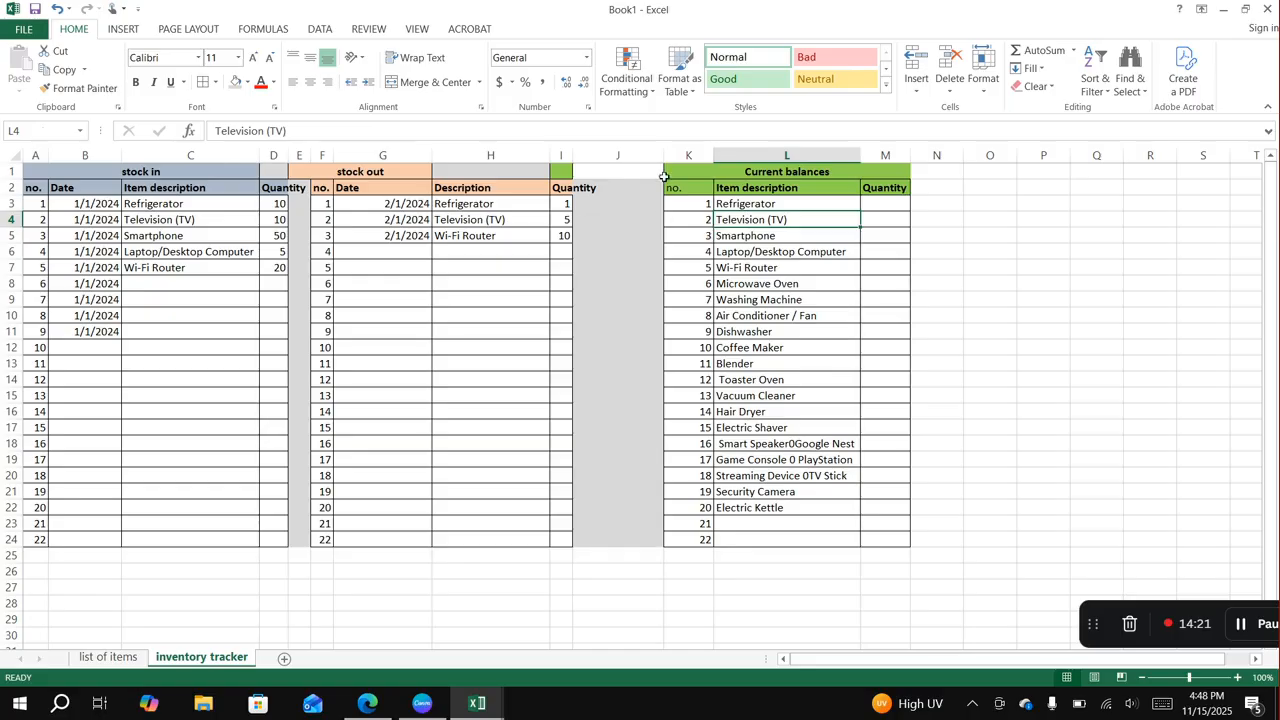
Narrow the gray spacer column J and fit the stock out Quantity column I to its contents.
drag(661, 153, 605, 230)
double_click(573, 155)
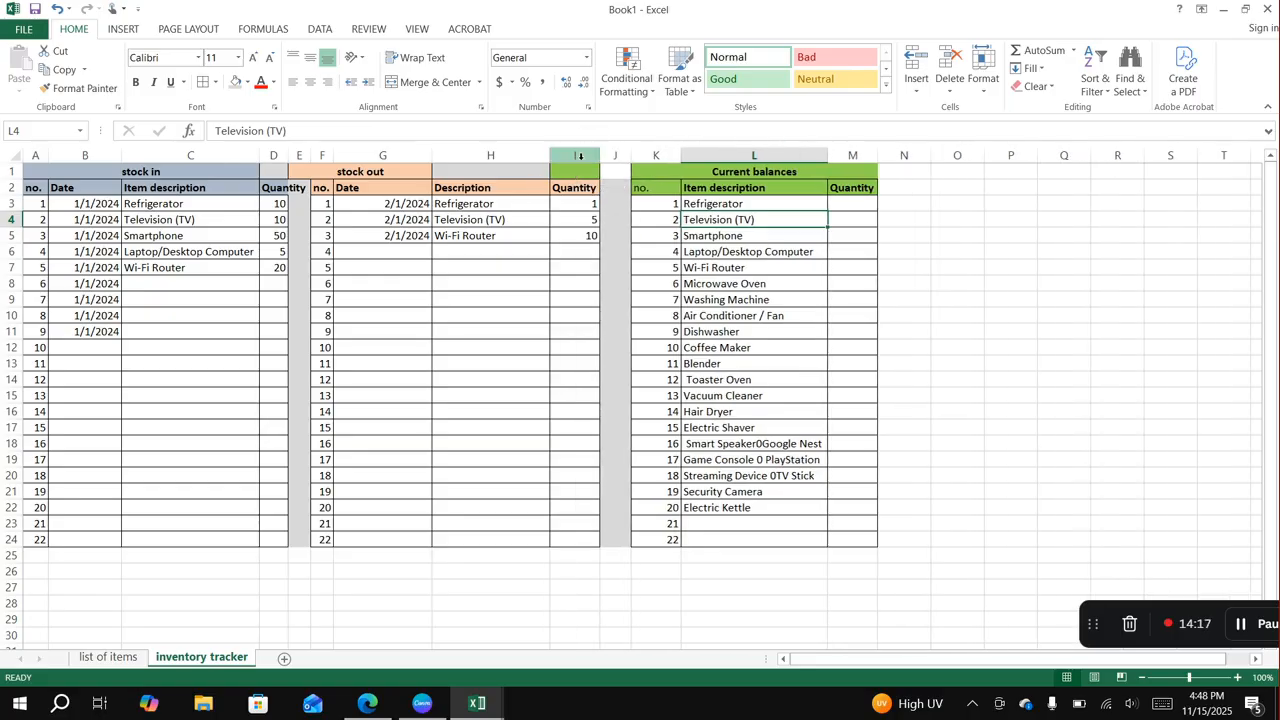
Start a SUMIFS formula in M3 with the stock in quantities D3:D24 as the sum range.
click(846, 207)
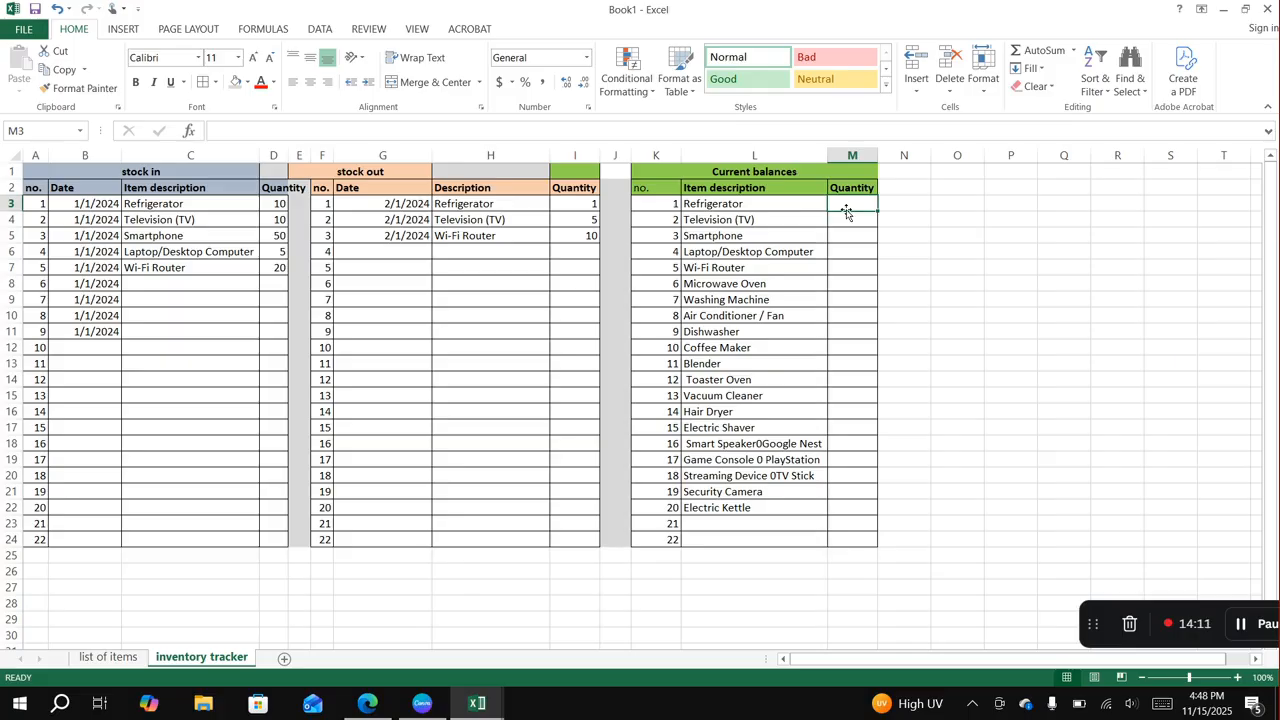
text(0)
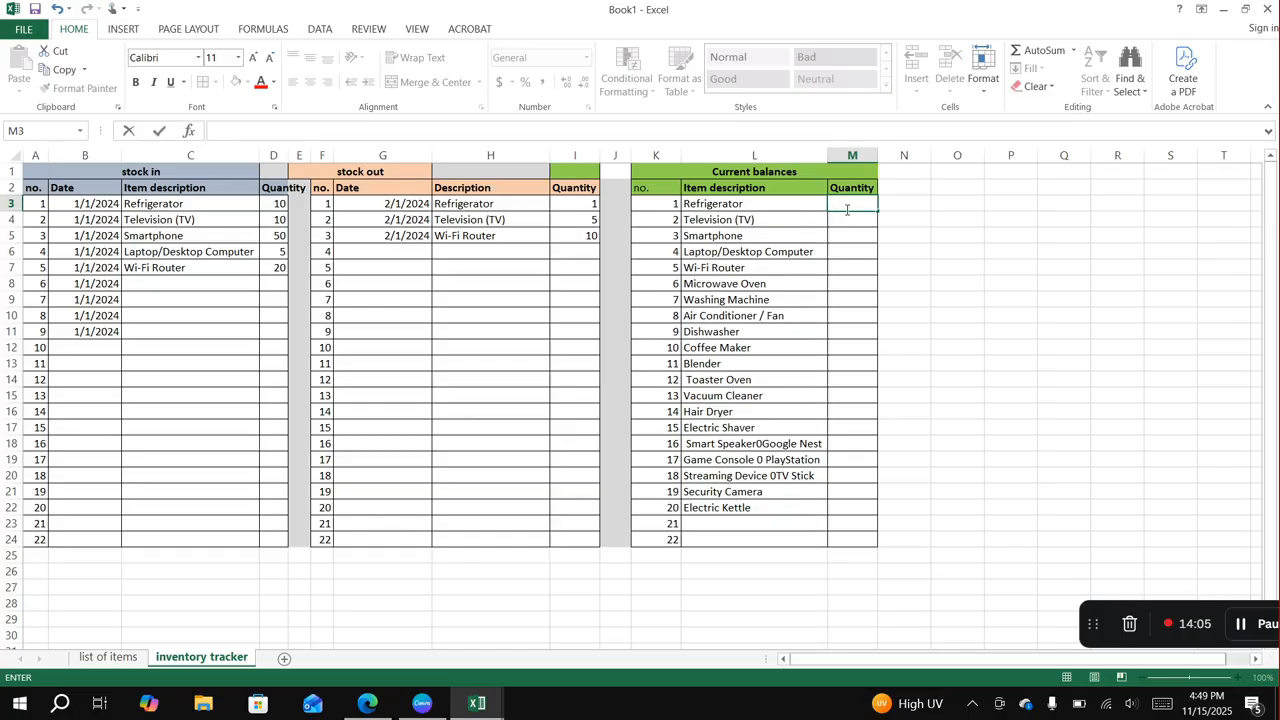
text(+)
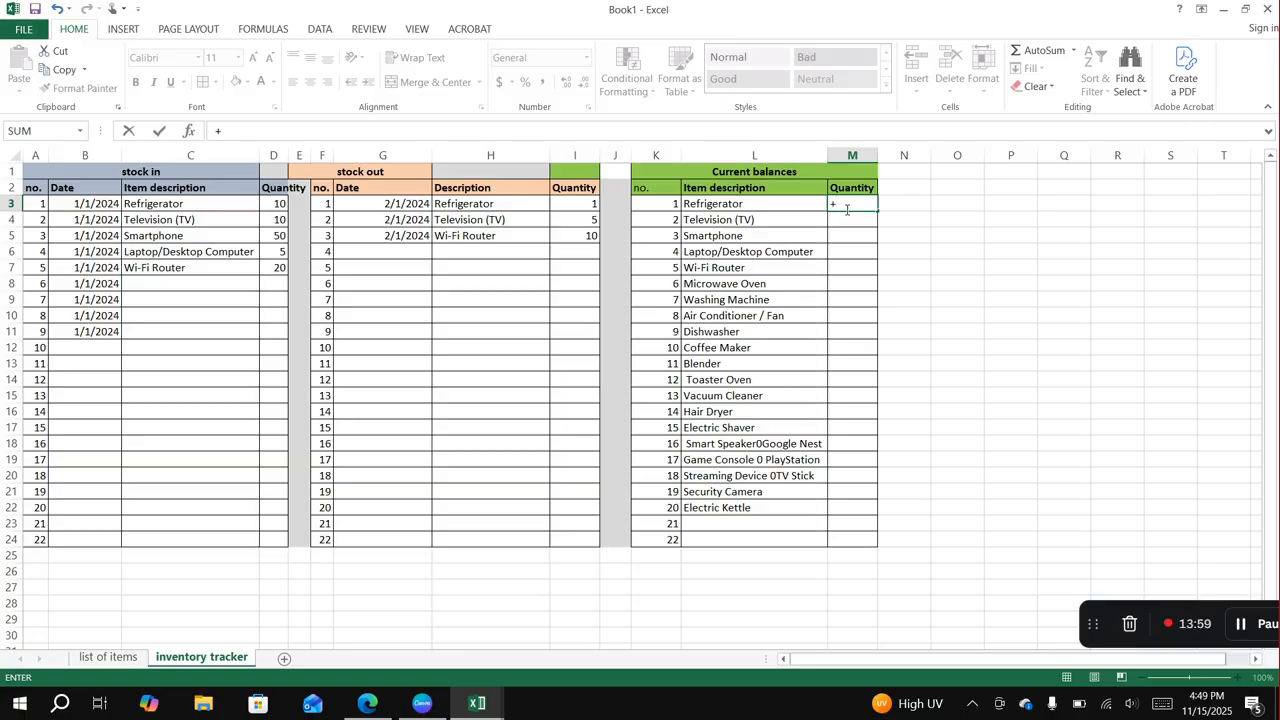
text(xlo)
key(BackSpace)
key(BackSpace)
key(BackSpace)
text(sum)
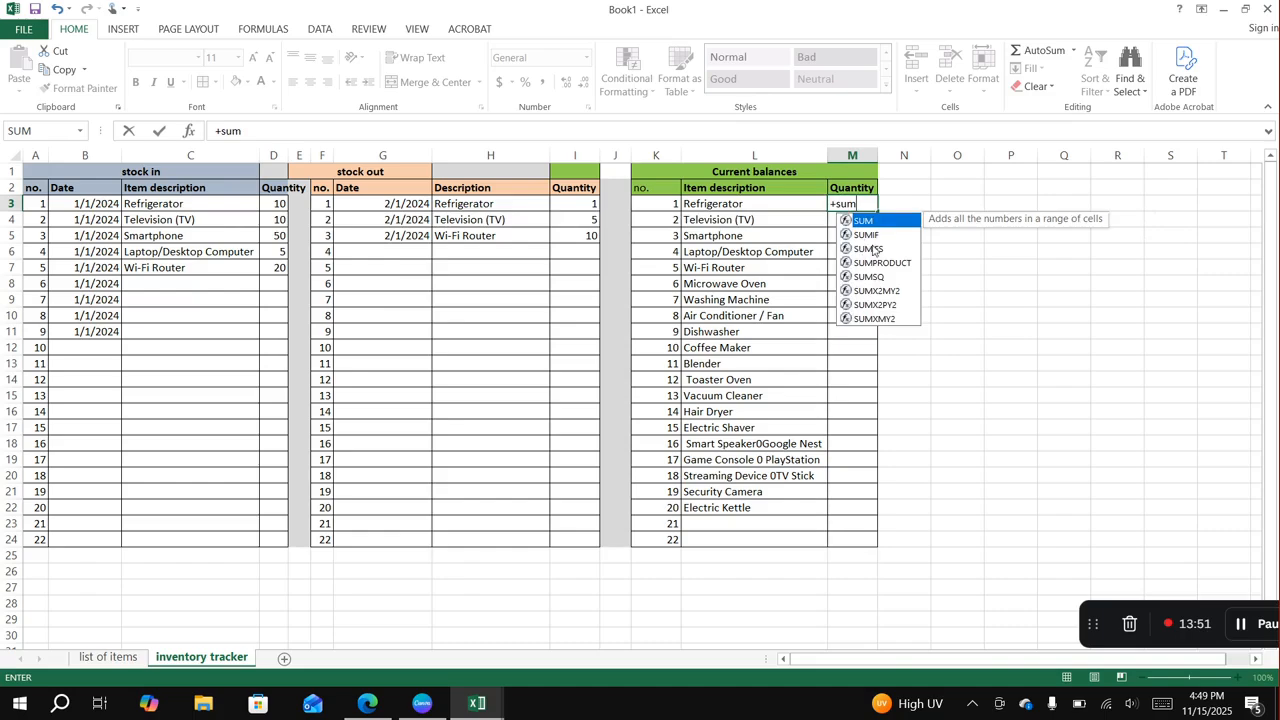
double_click(872, 248)
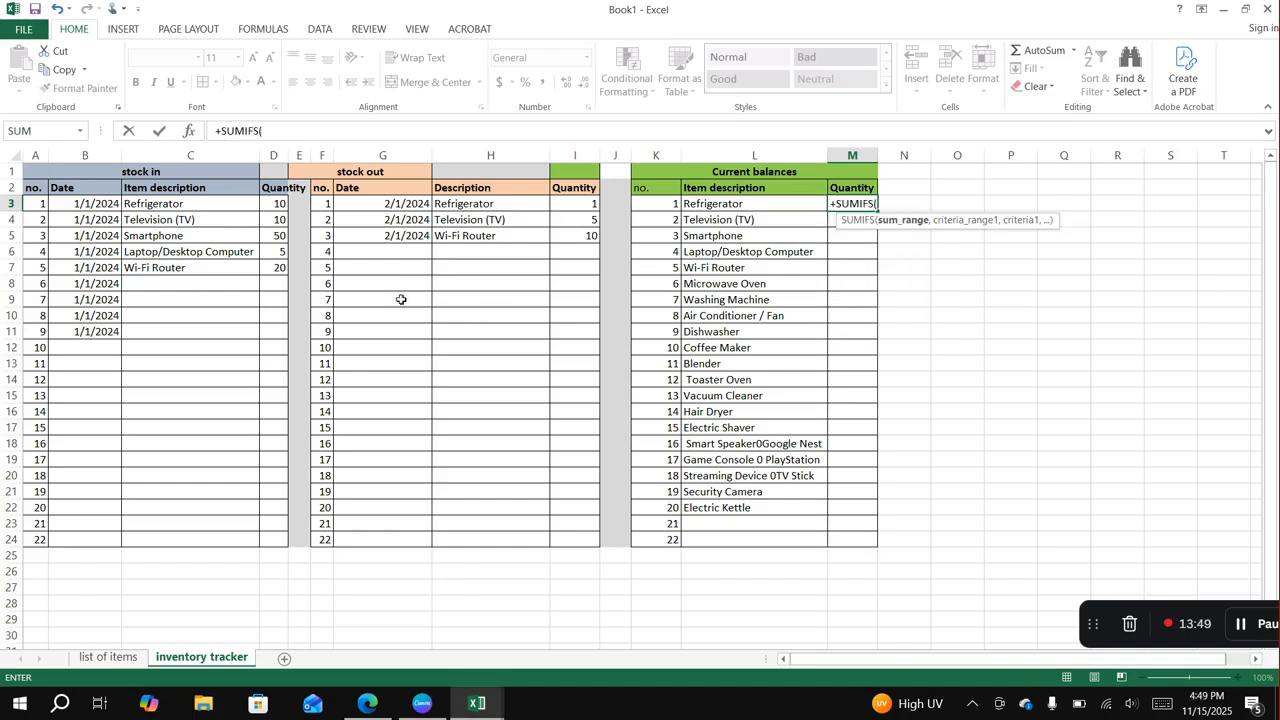
click(277, 205)
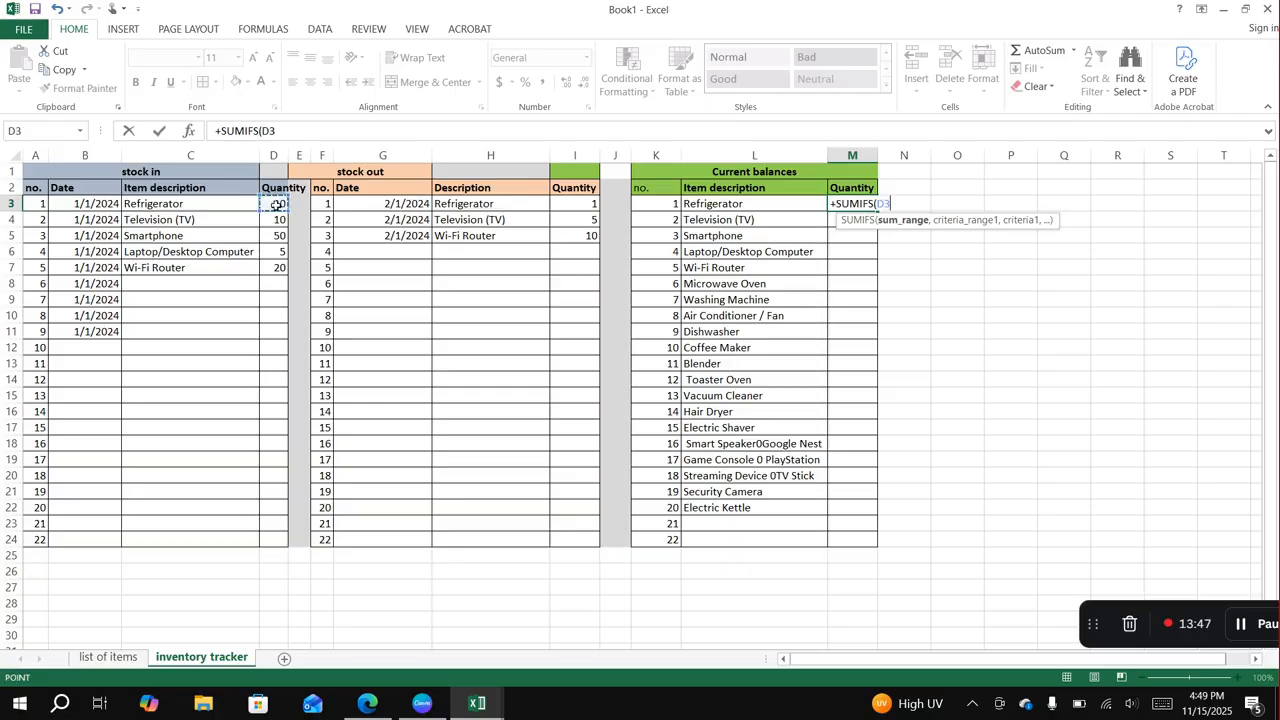
drag(277, 205, 274, 543)
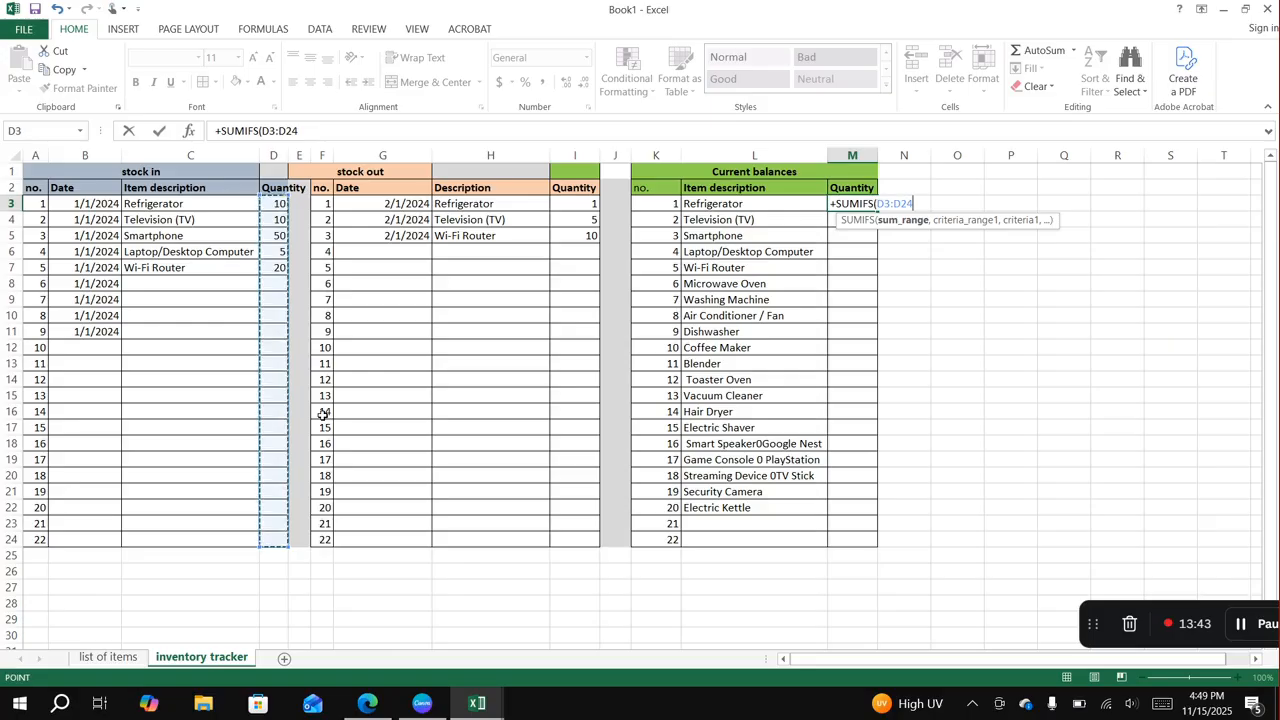
text(,)
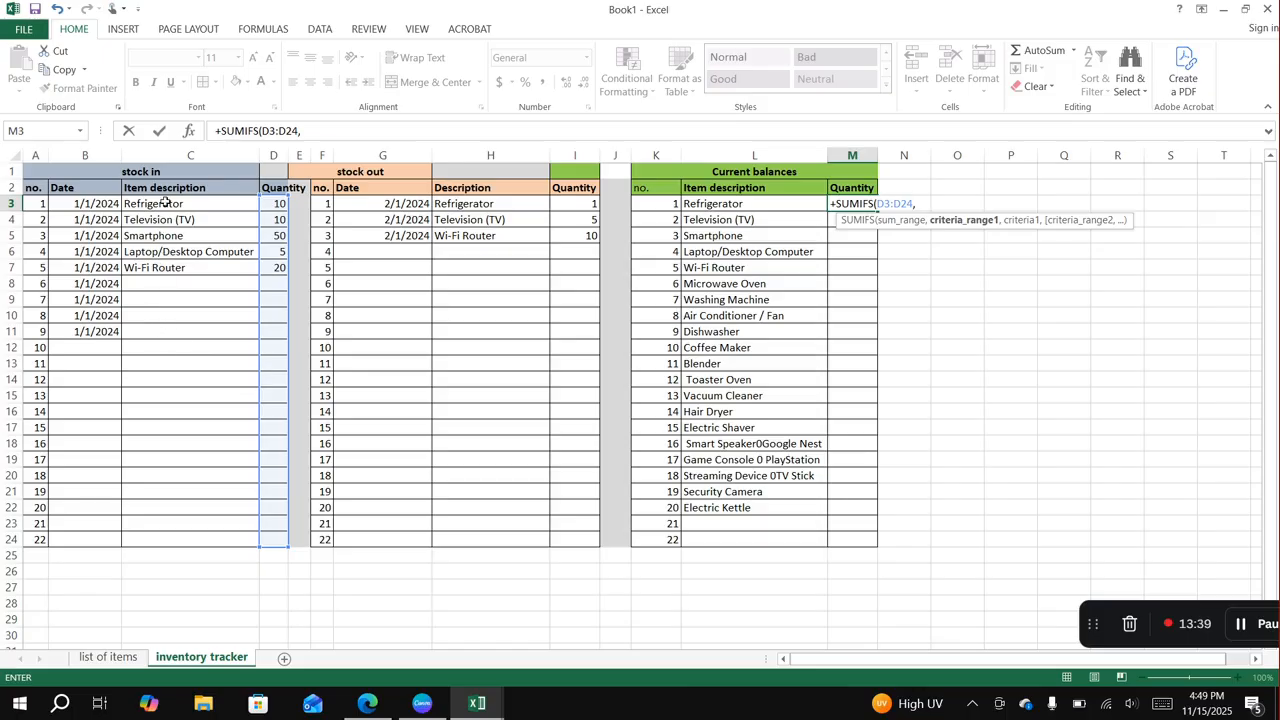
Complete the SUMIFS arguments in M3 with criteria range C3:C24 and criterion L3.
drag(166, 203, 212, 539)
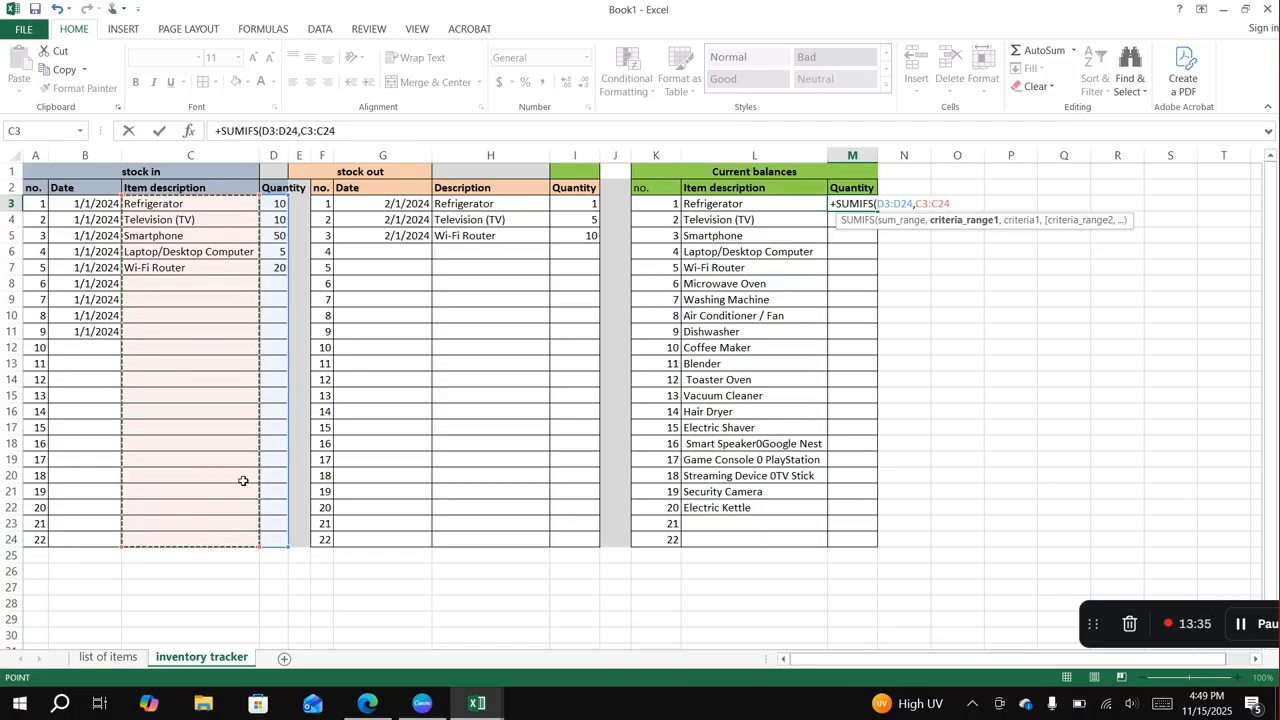
text(,)
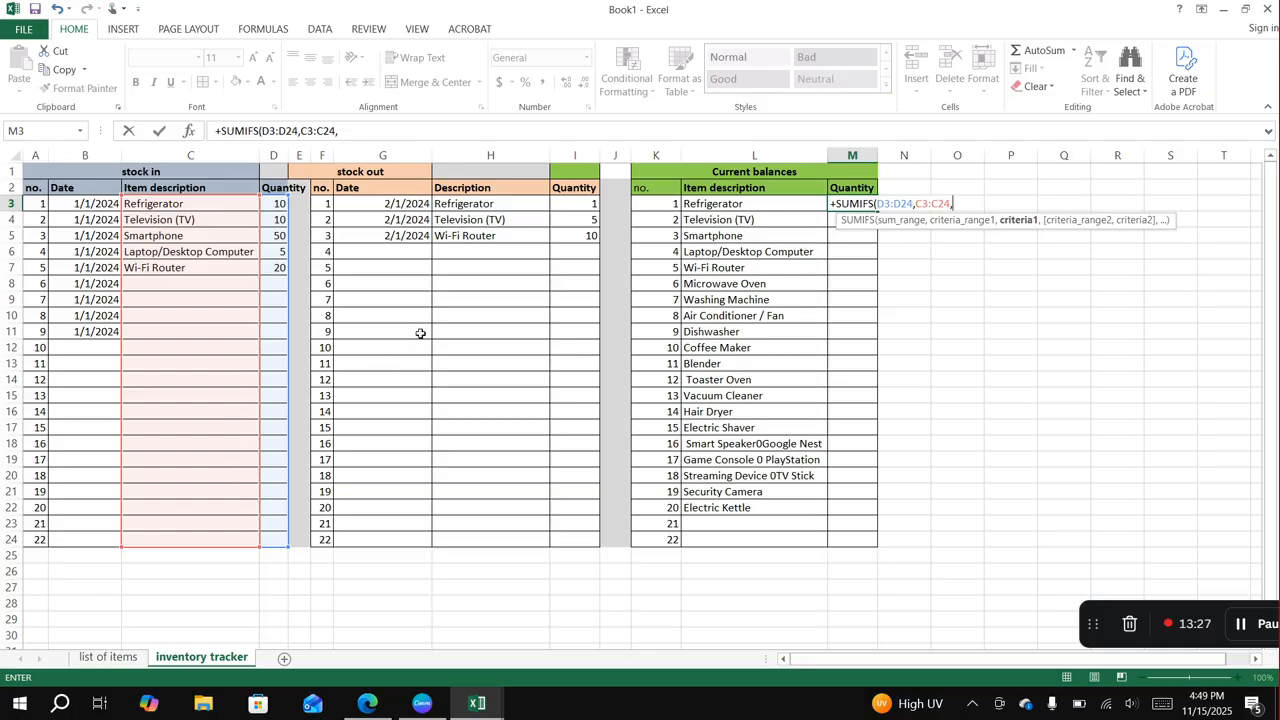
click(717, 206)
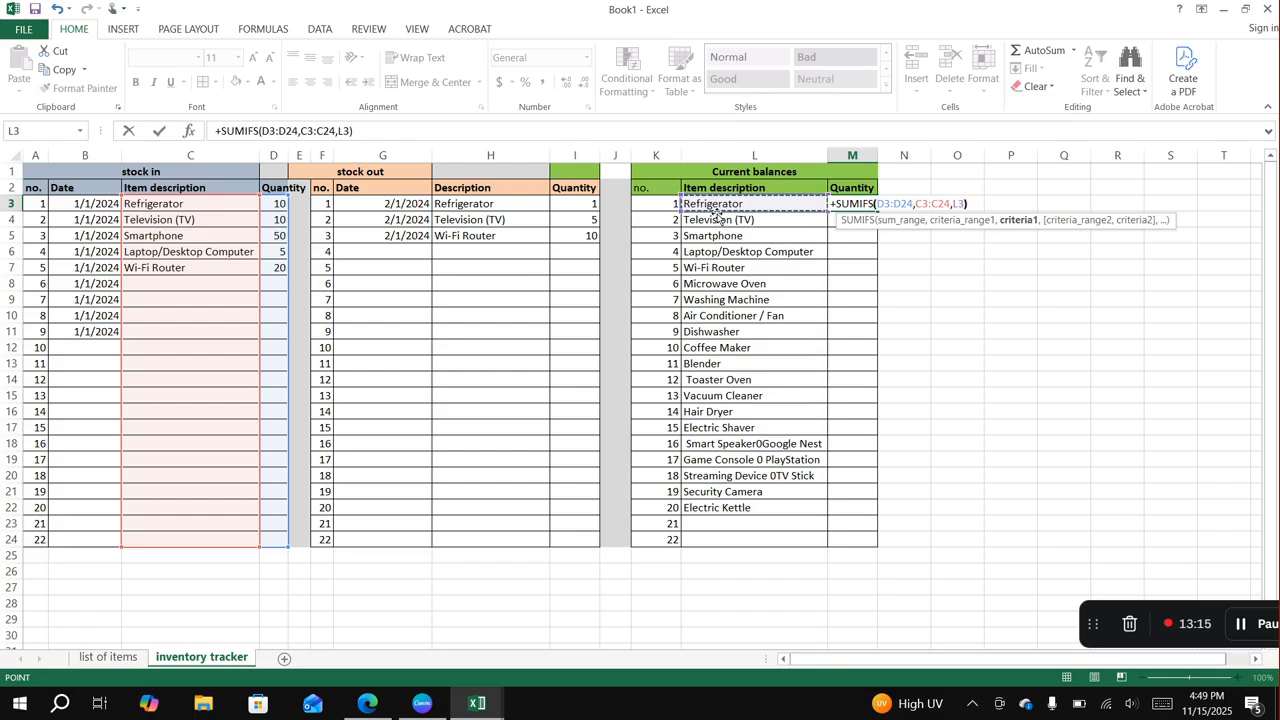
text())
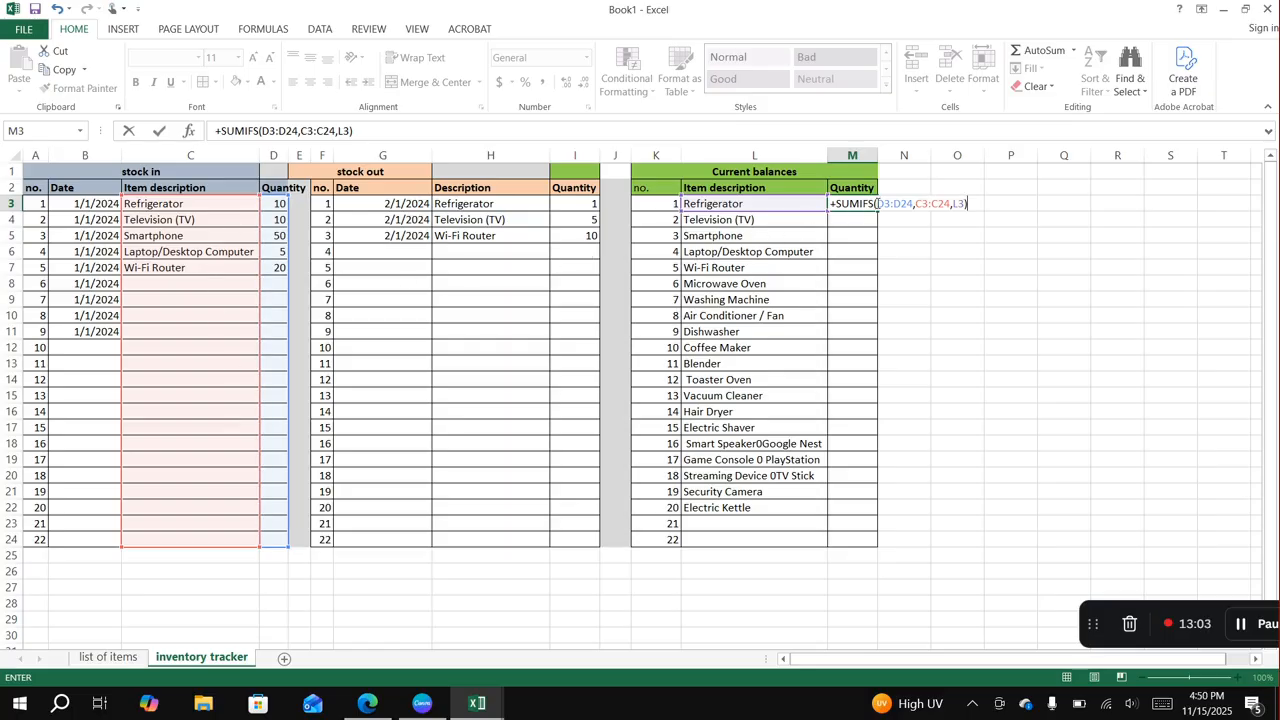
Make the D3:D24 and C3:C24 ranges absolute in the M3 formula and enter it.
drag(877, 204, 953, 204)
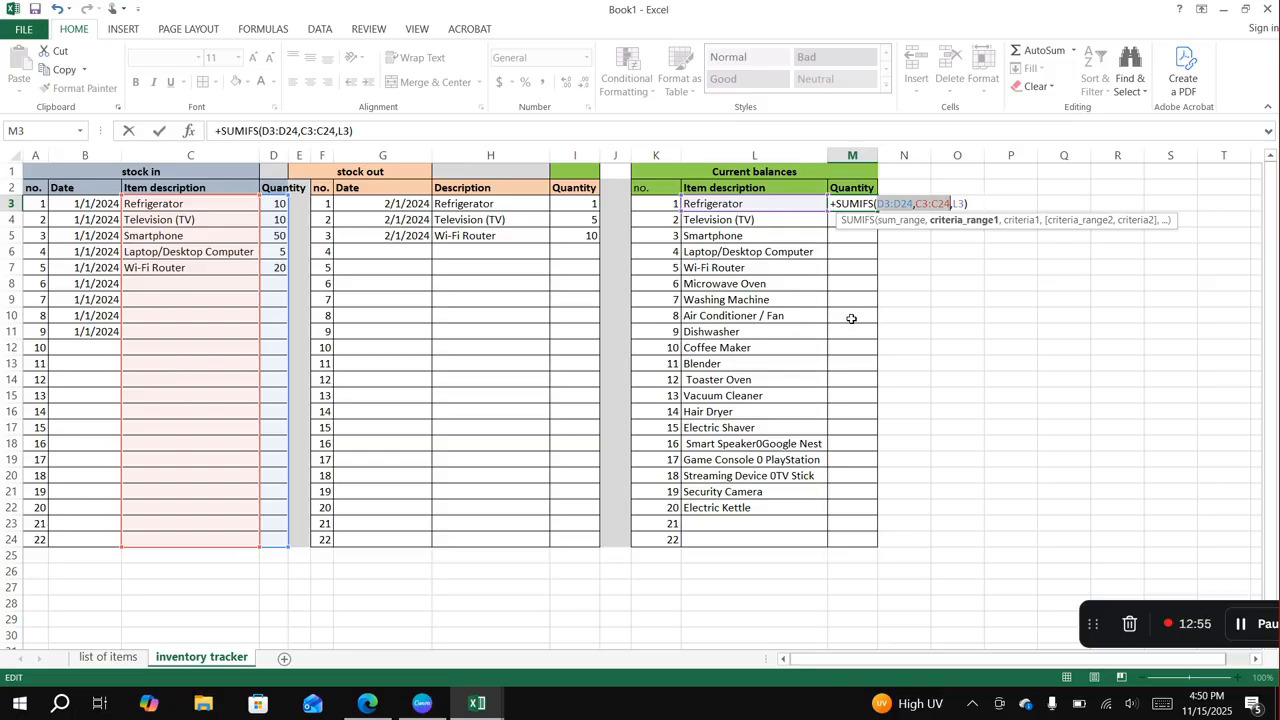
key(F4)
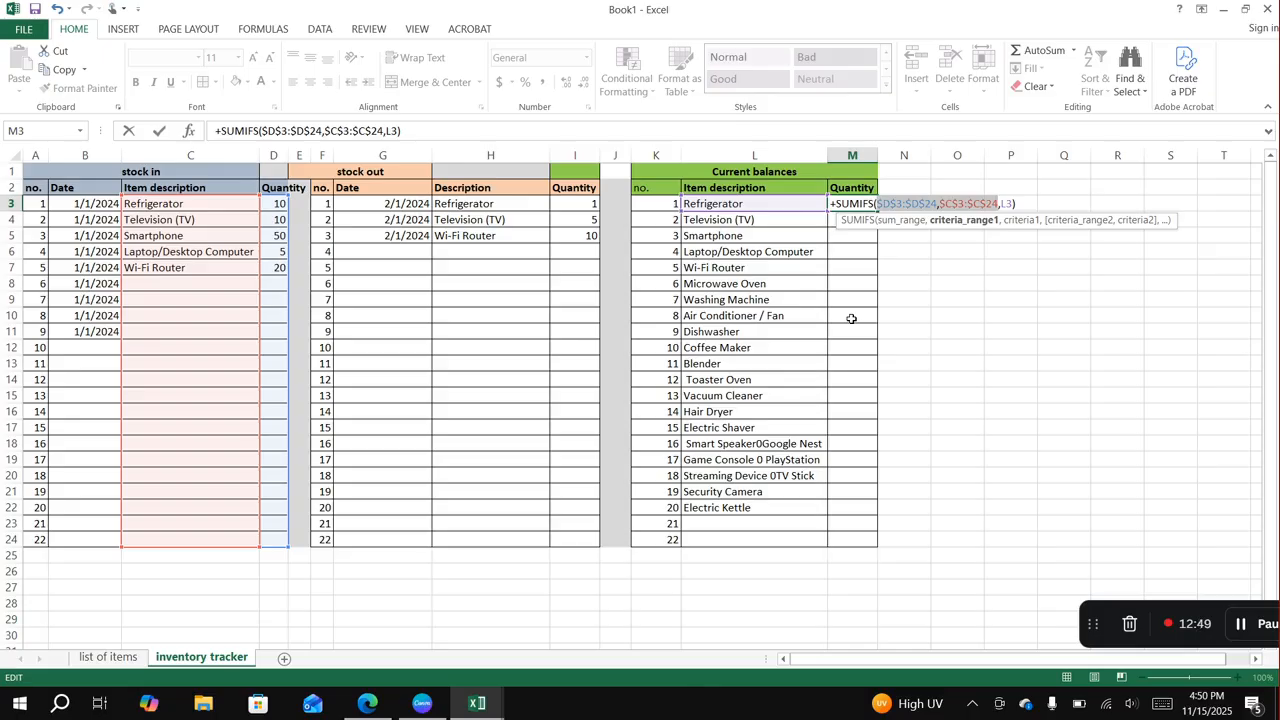
key(Return)
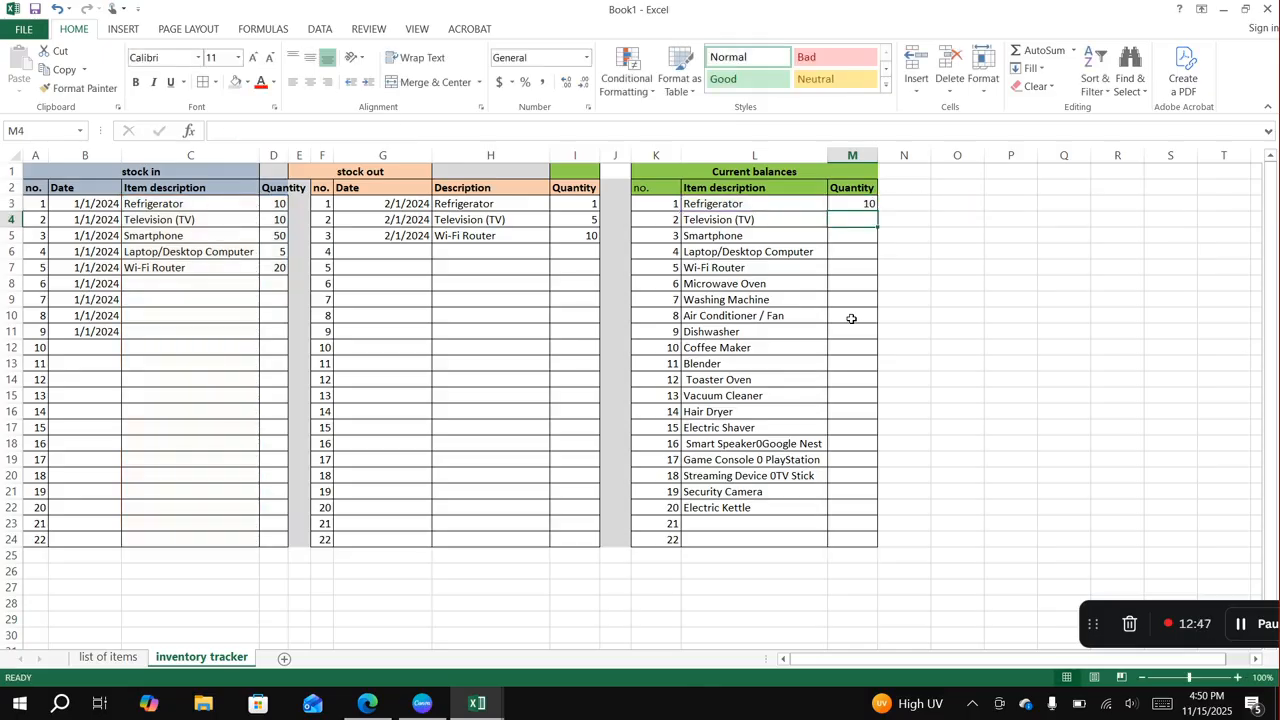
Center the contents of column M and fill the M3 formula down to M24.
click(868, 157)
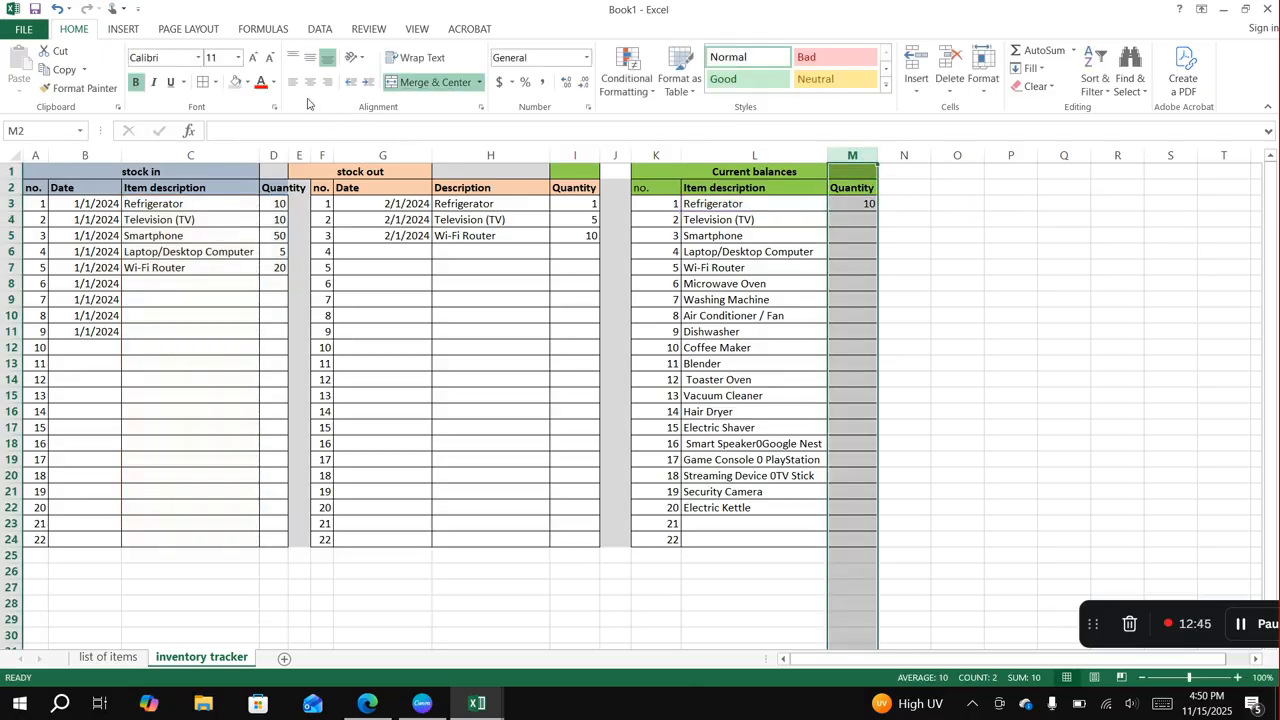
click(874, 210)
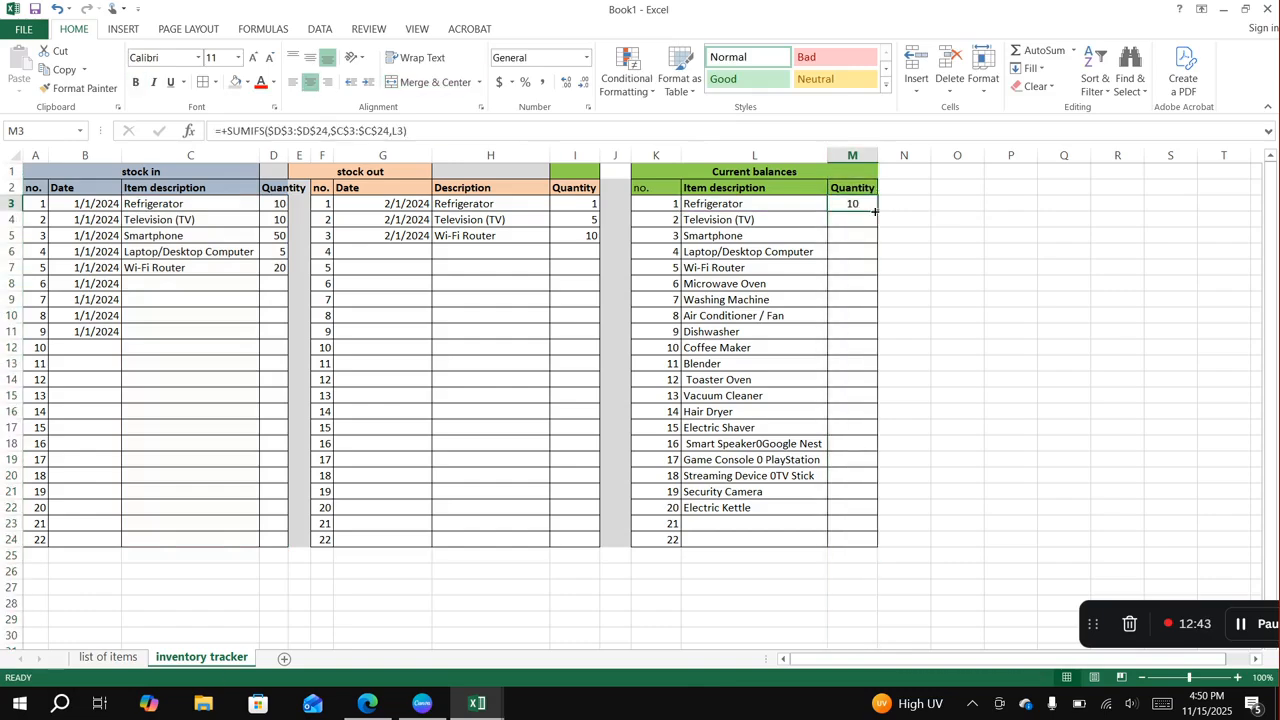
drag(874, 210, 866, 525)
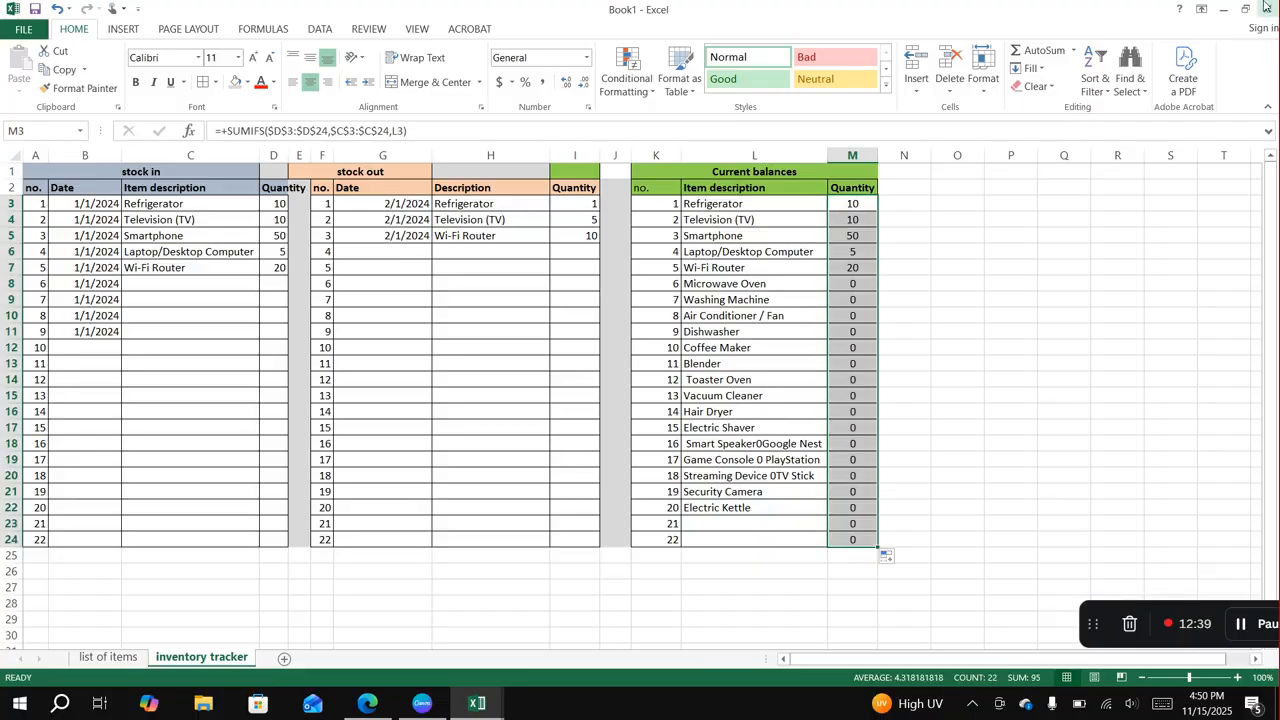
Compare the first balances in column M with the stock in quantities and review the formula in M3.
click(282, 207)
click(855, 205)
click(853, 219)
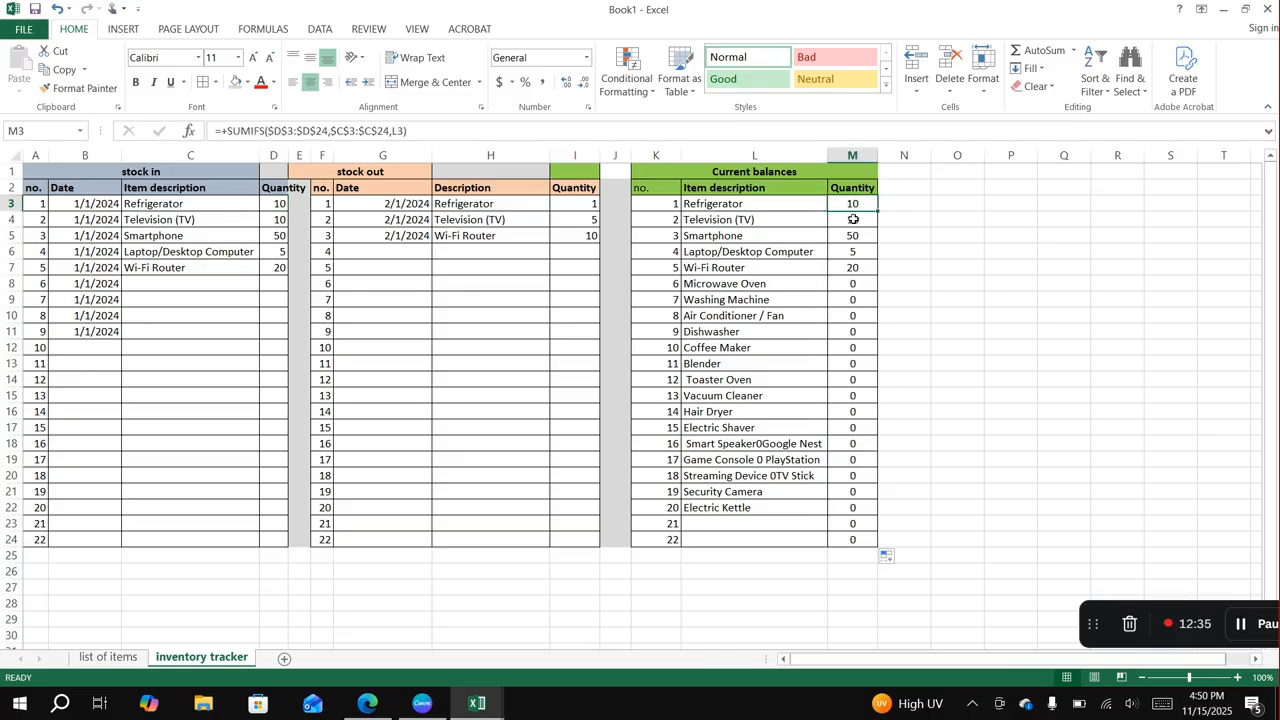
click(858, 235)
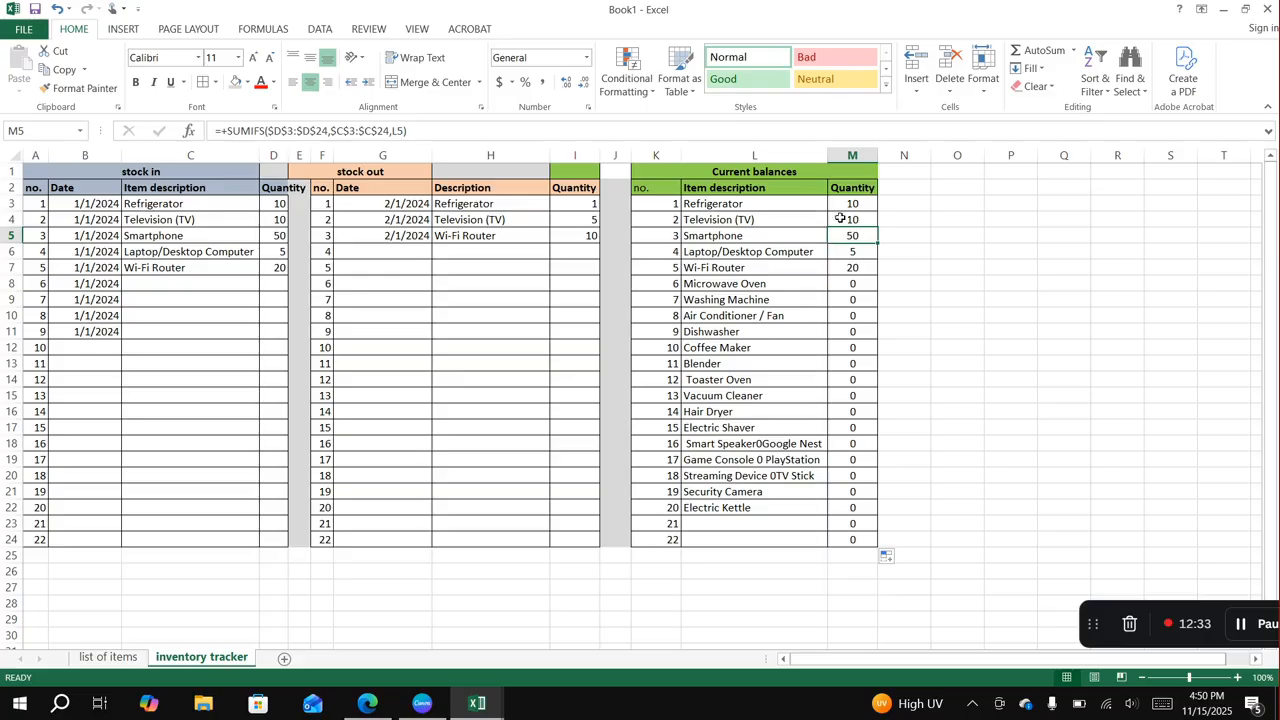
click(852, 205)
click(595, 132)
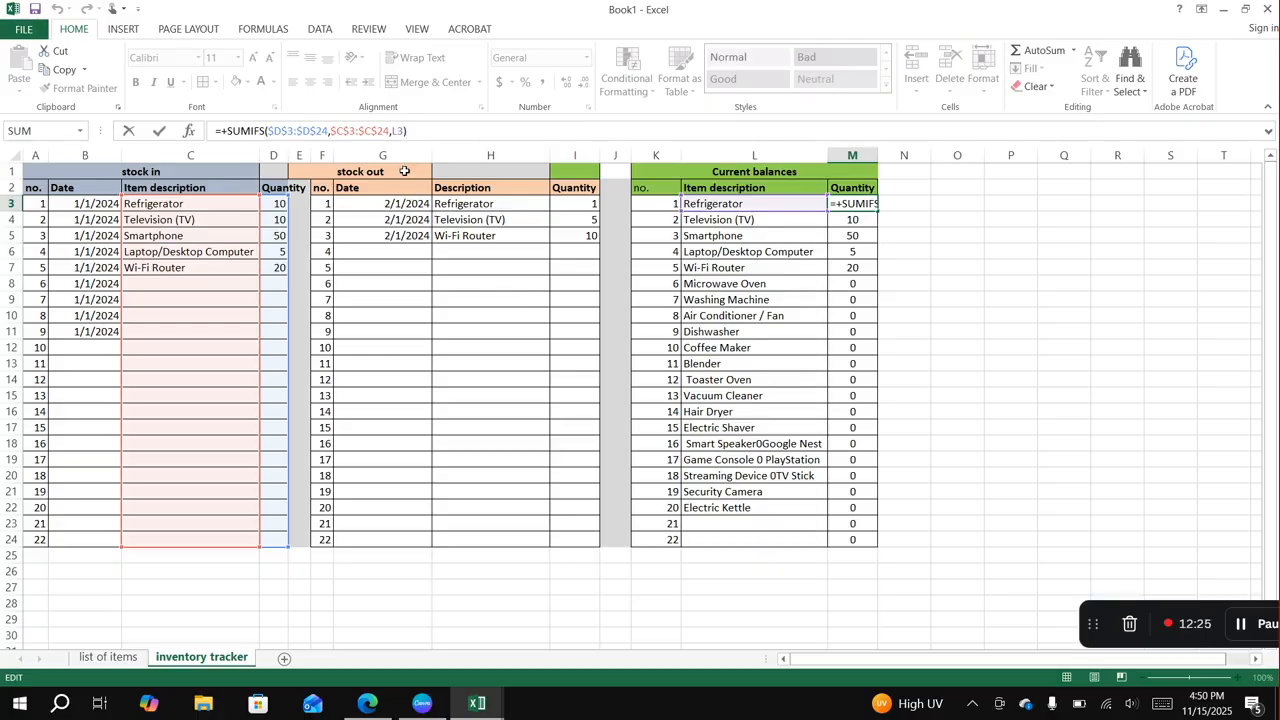
Move the stock out heading from E1 to H1, above the Description column.
mouse_move(407, 170)
mouse_down()
mouse_move(535, 174)
mouse_move(401, 172)
mouse_up()
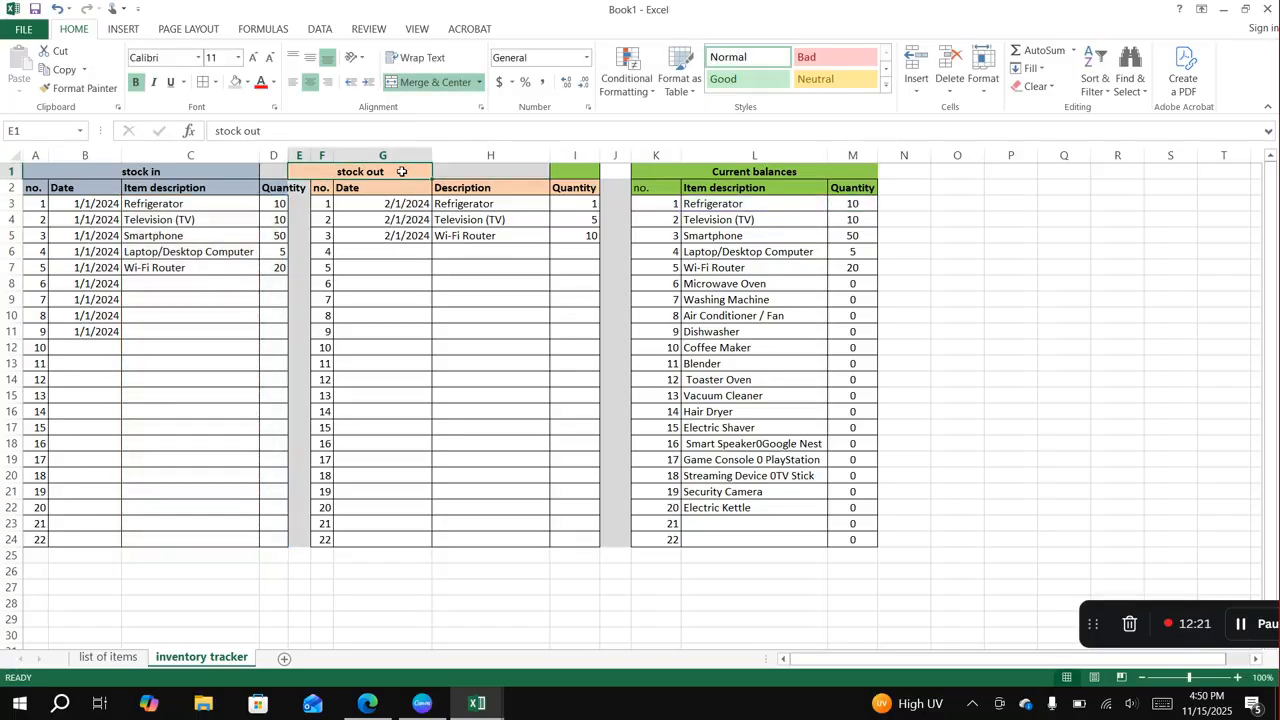
key(ctrl+c)
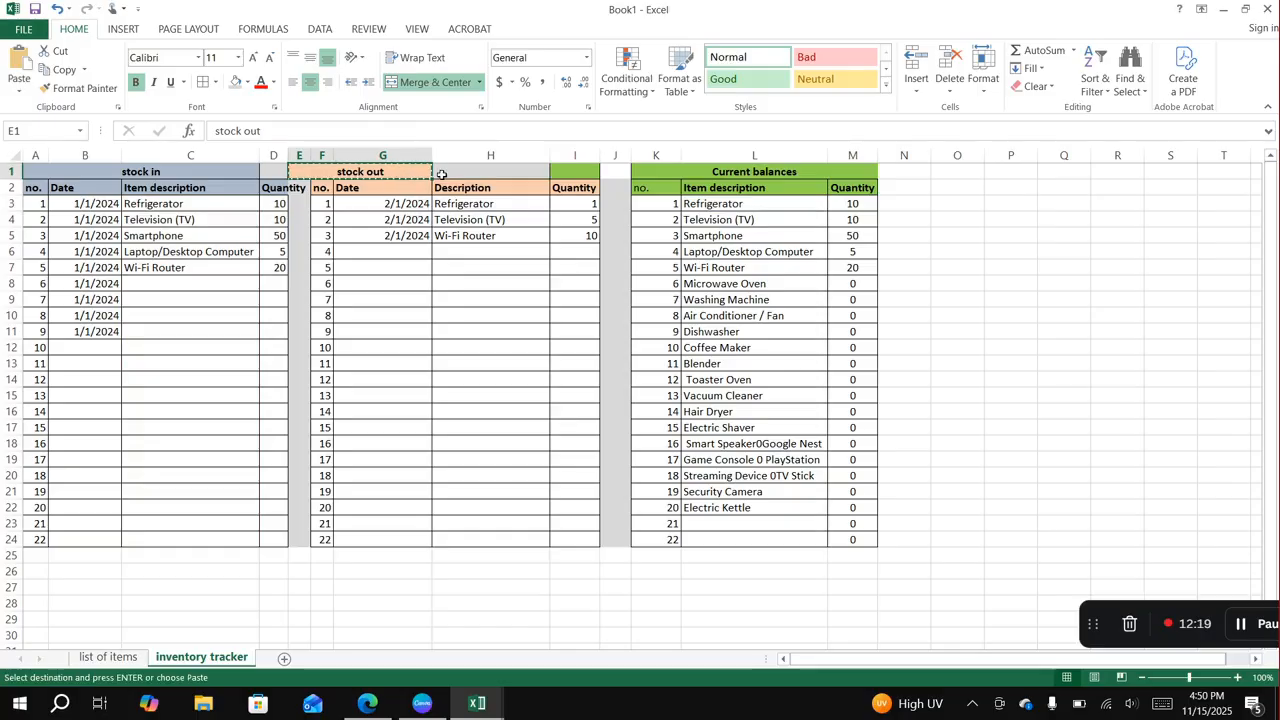
click(443, 173)
key(Return)
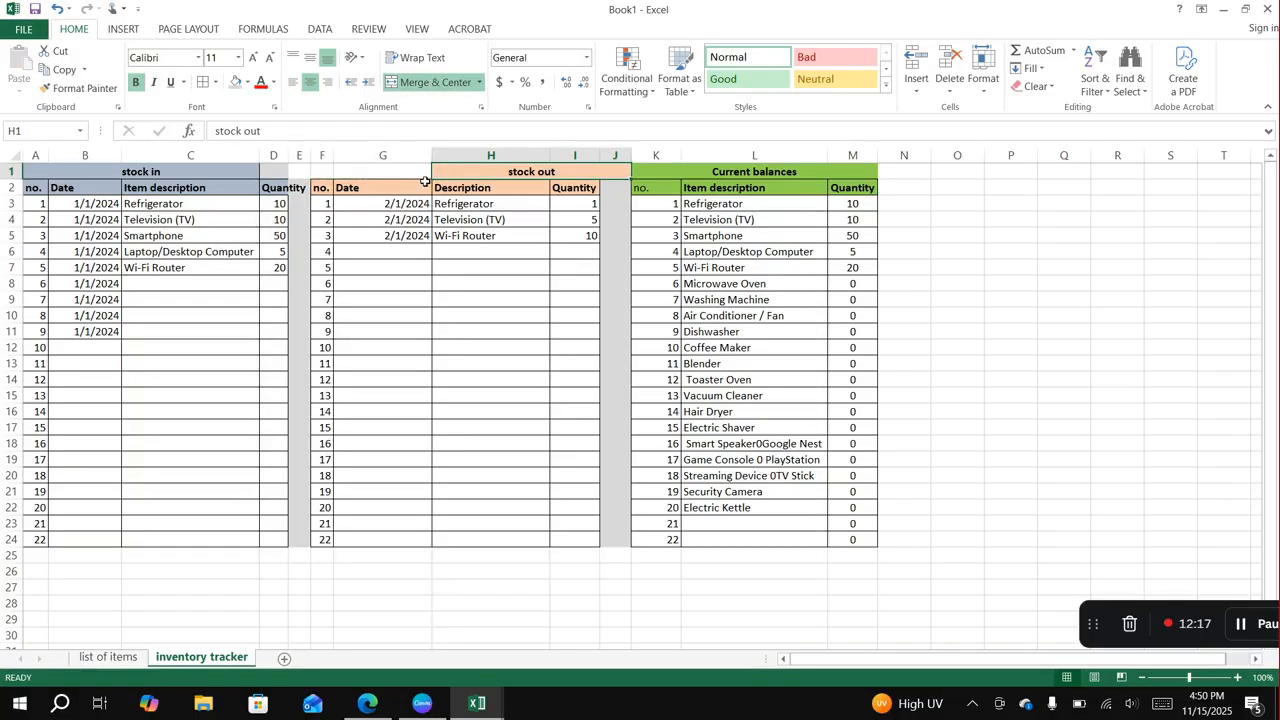
Merge and center the stock out heading across G1:J1.
drag(410, 174, 500, 172)
click(420, 83)
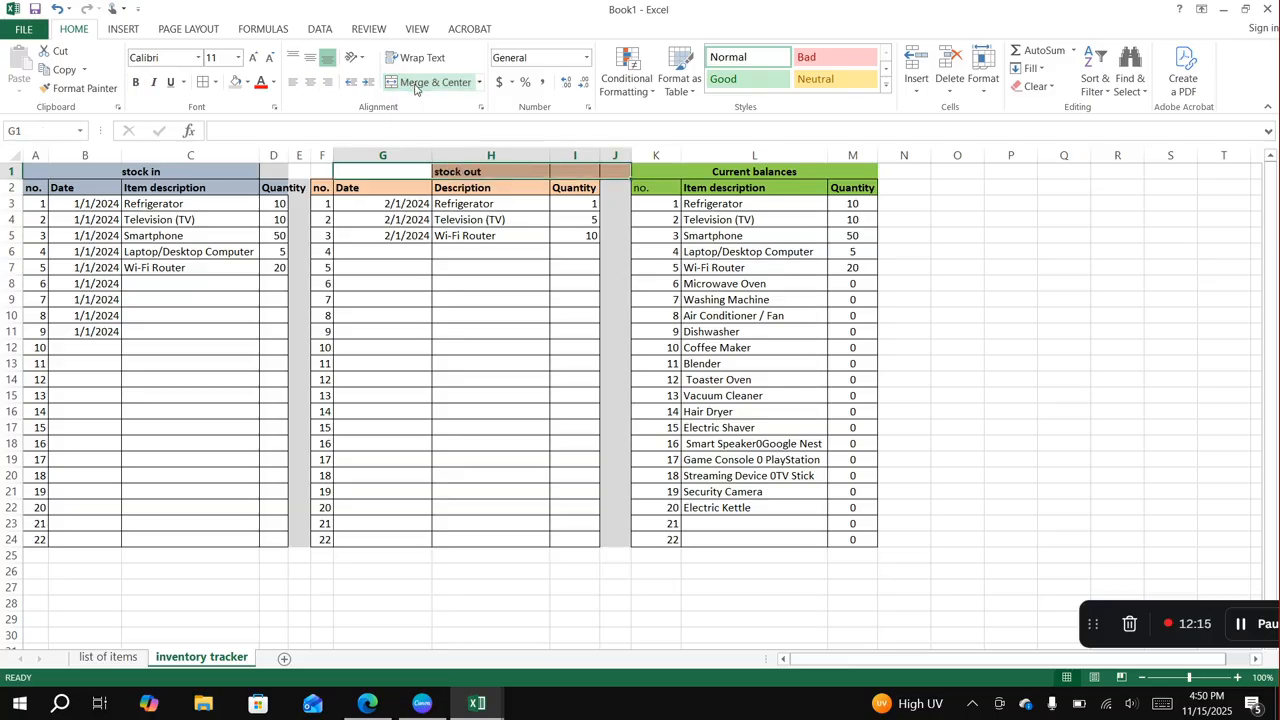
click(420, 84)
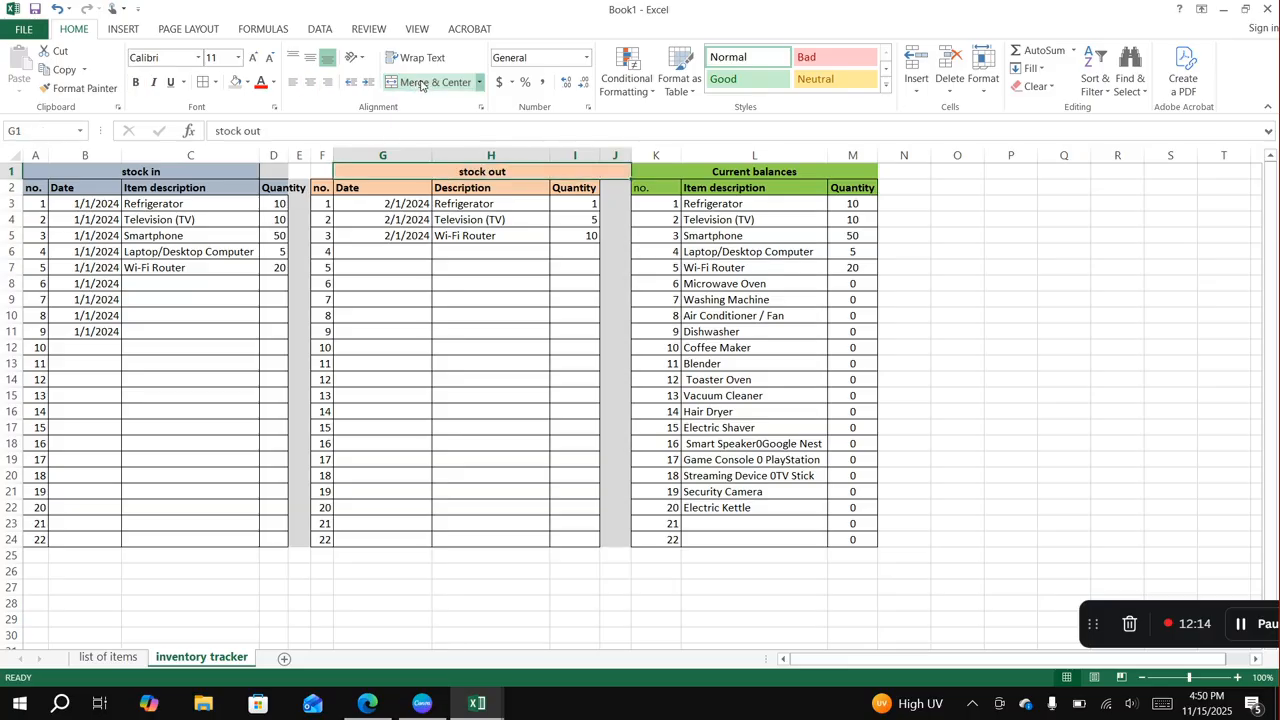
click(518, 224)
Extend the M3 balance formula by subtracting SUMIFS(I3:I24,H3:H24,L3), so the stock out quantities are deducted.
click(853, 205)
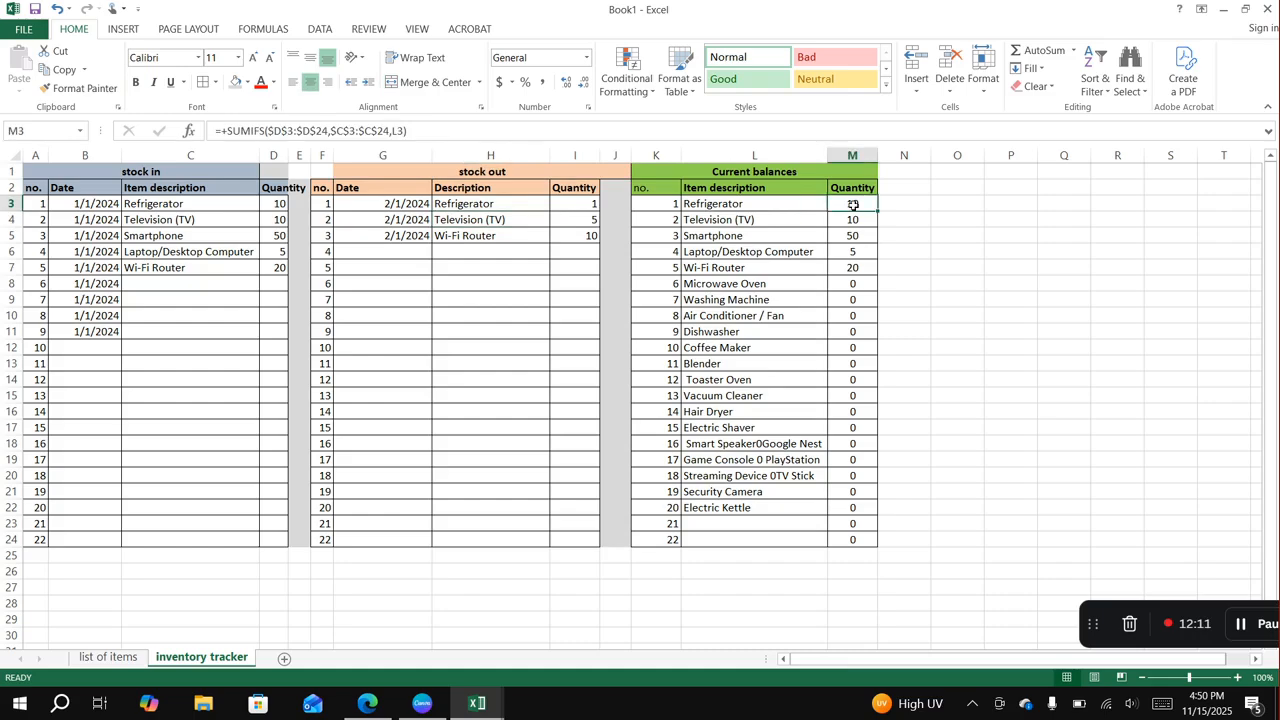
click(468, 130)
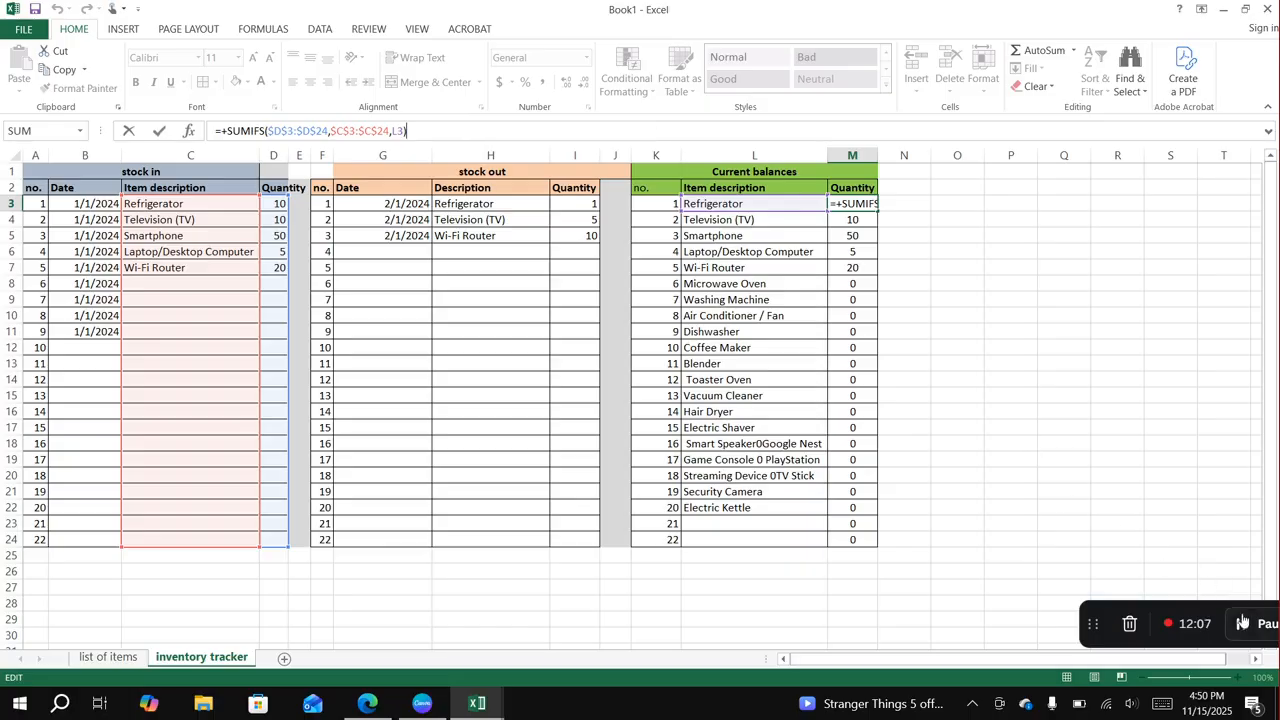
text(-)
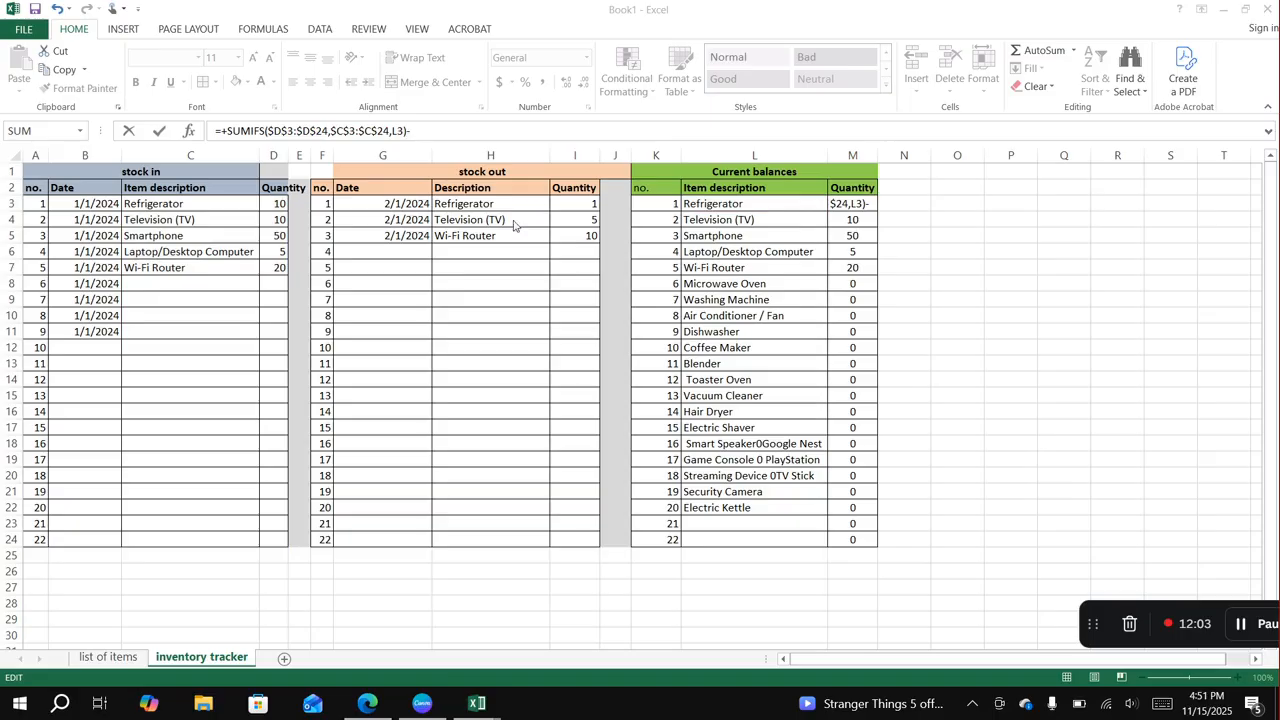
click(458, 132)
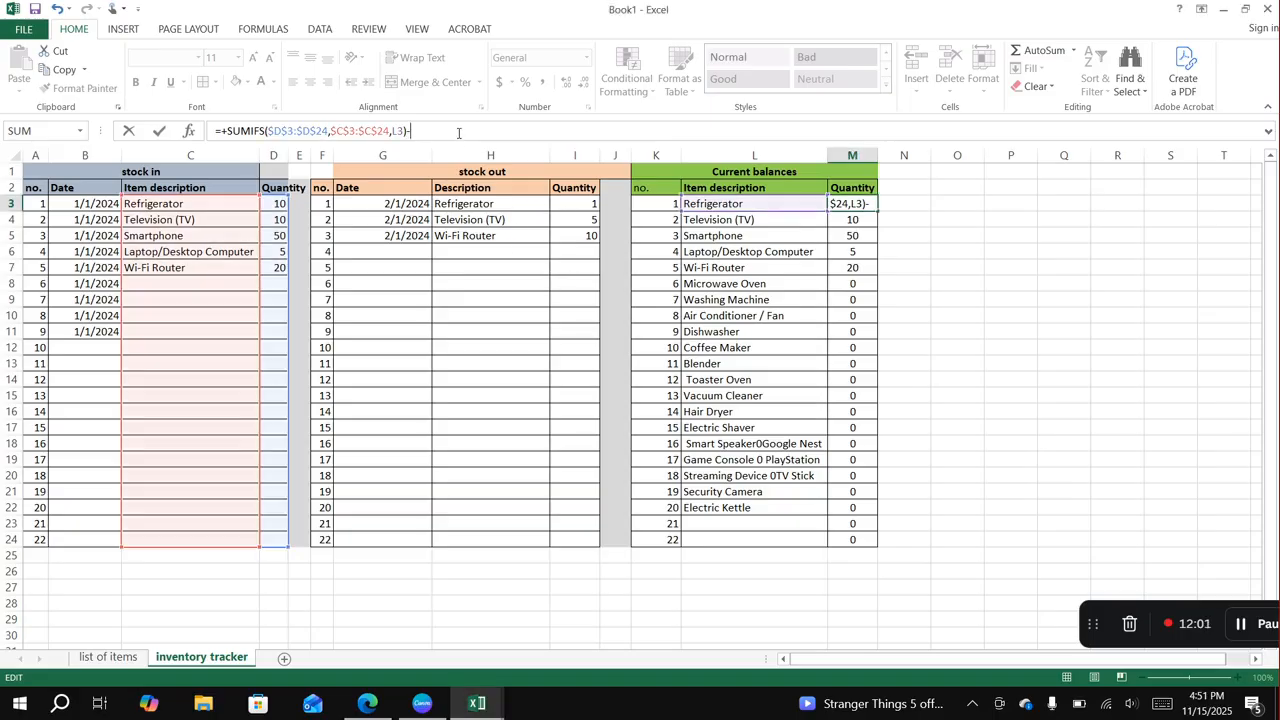
text(-sum)
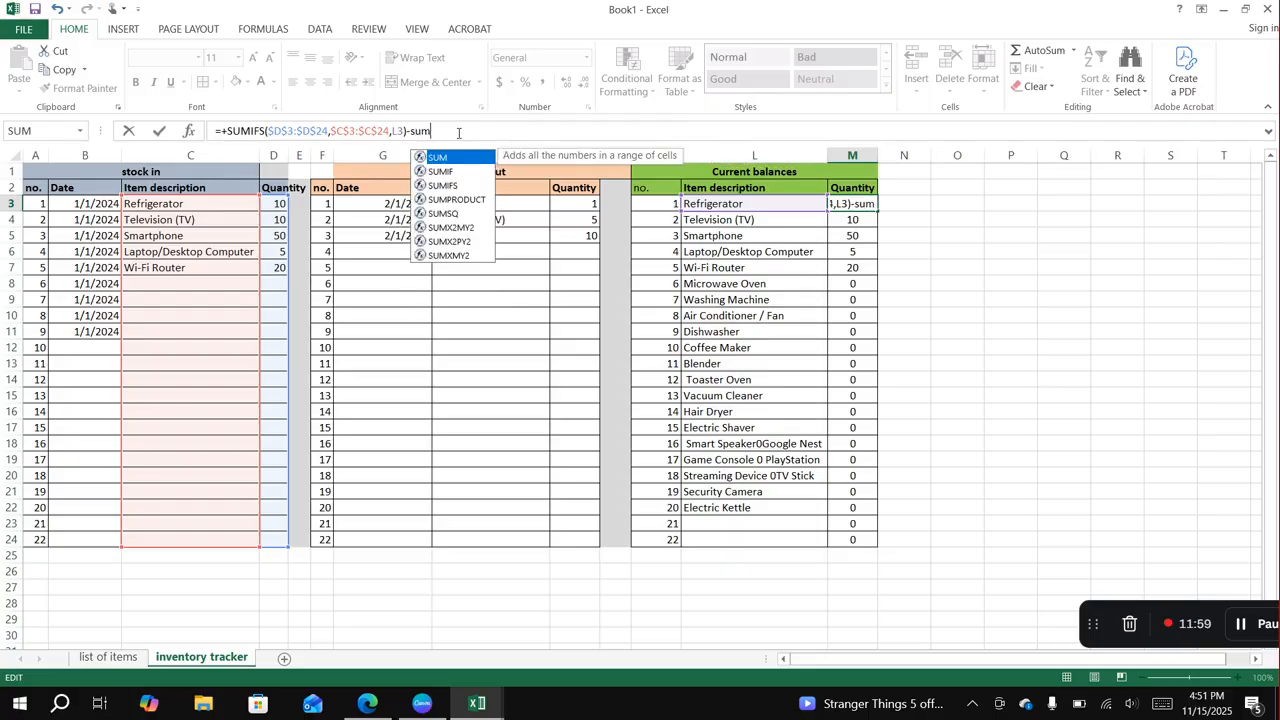
double_click(455, 185)
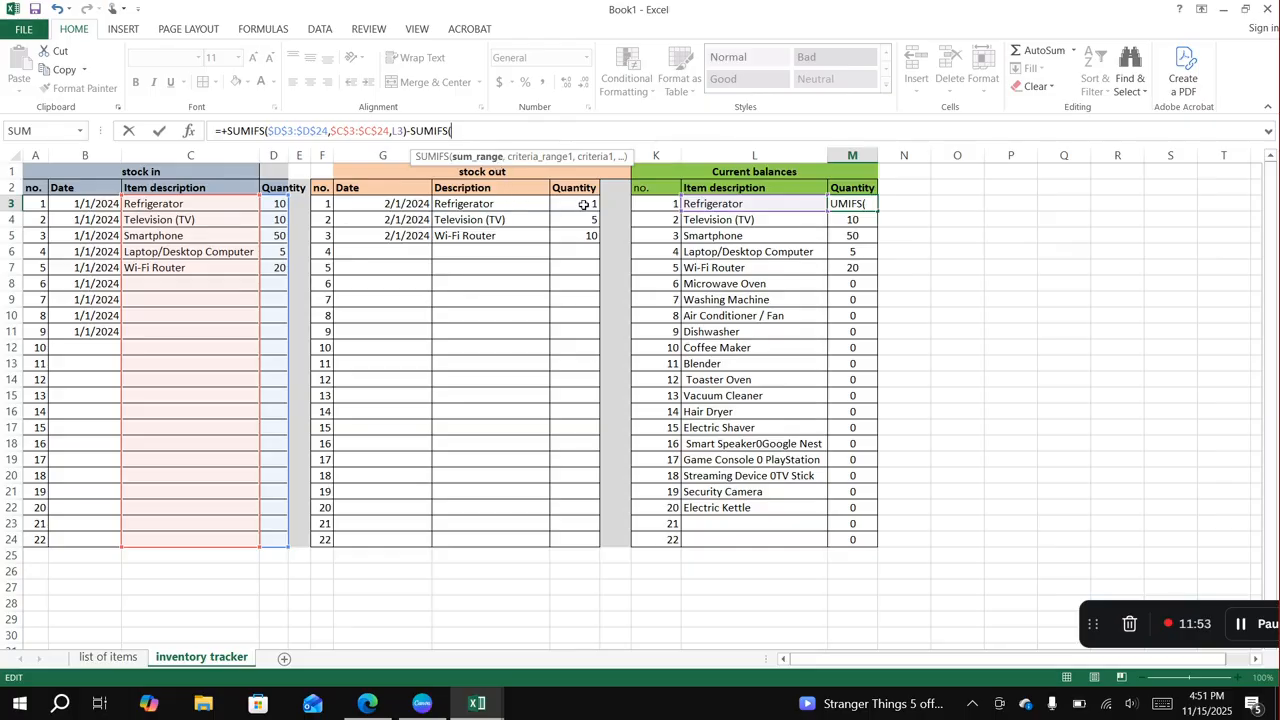
drag(584, 204, 586, 538)
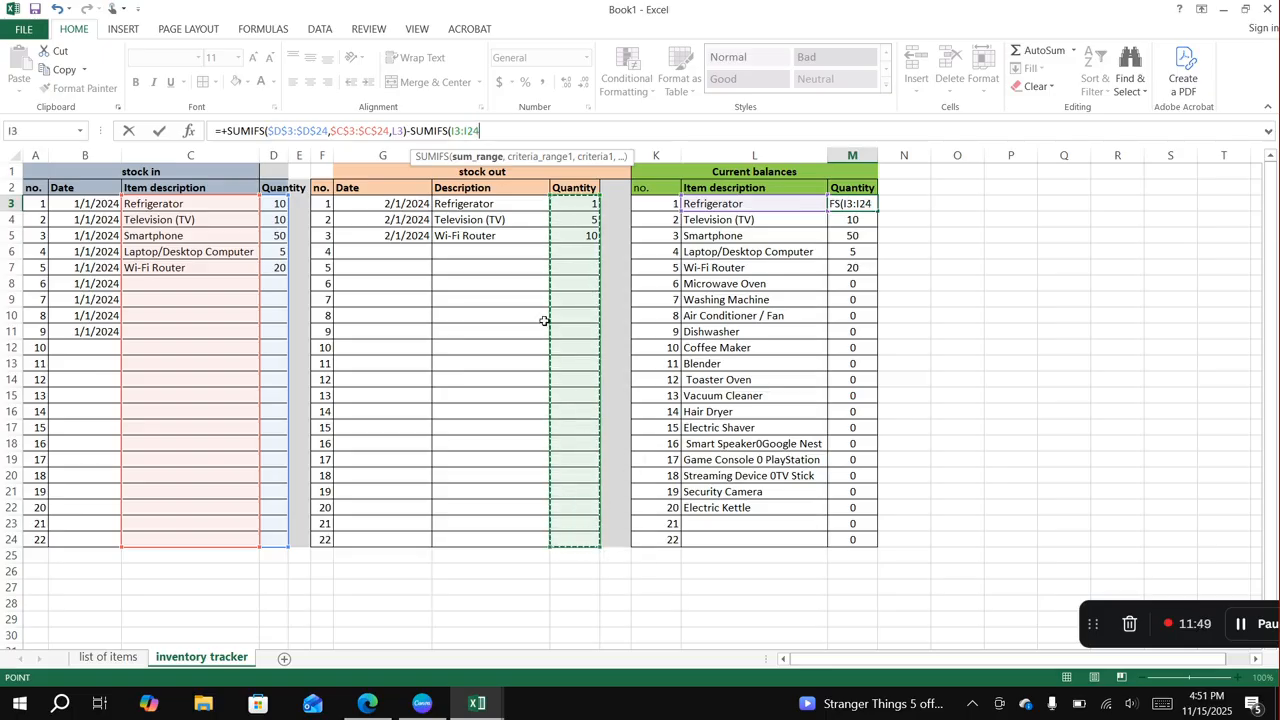
text(,)
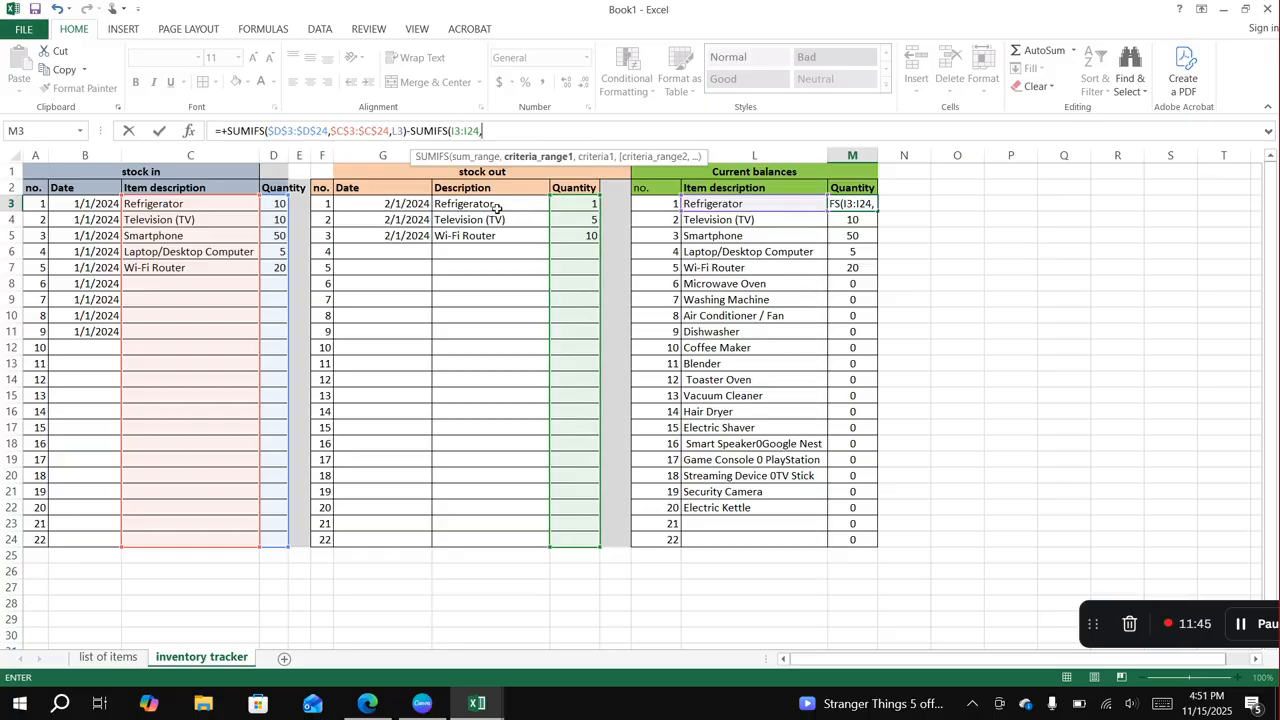
drag(497, 206, 513, 537)
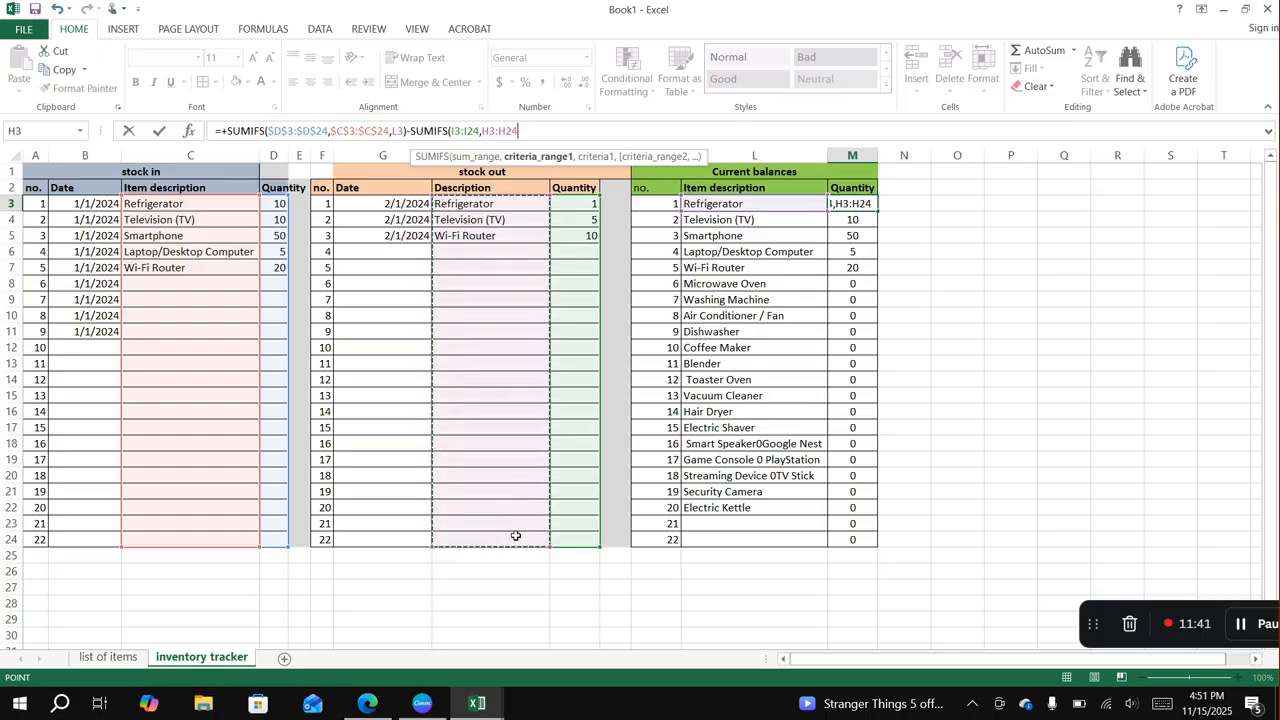
text(,)
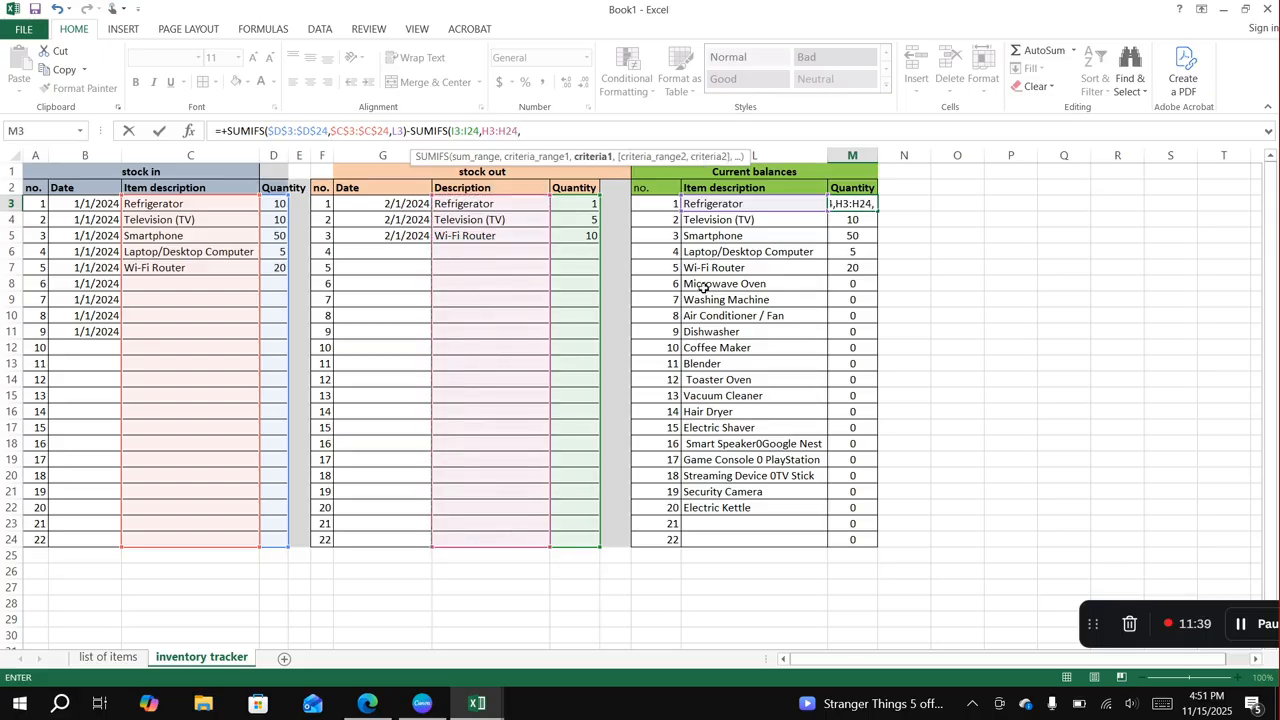
click(724, 204)
click(724, 204)
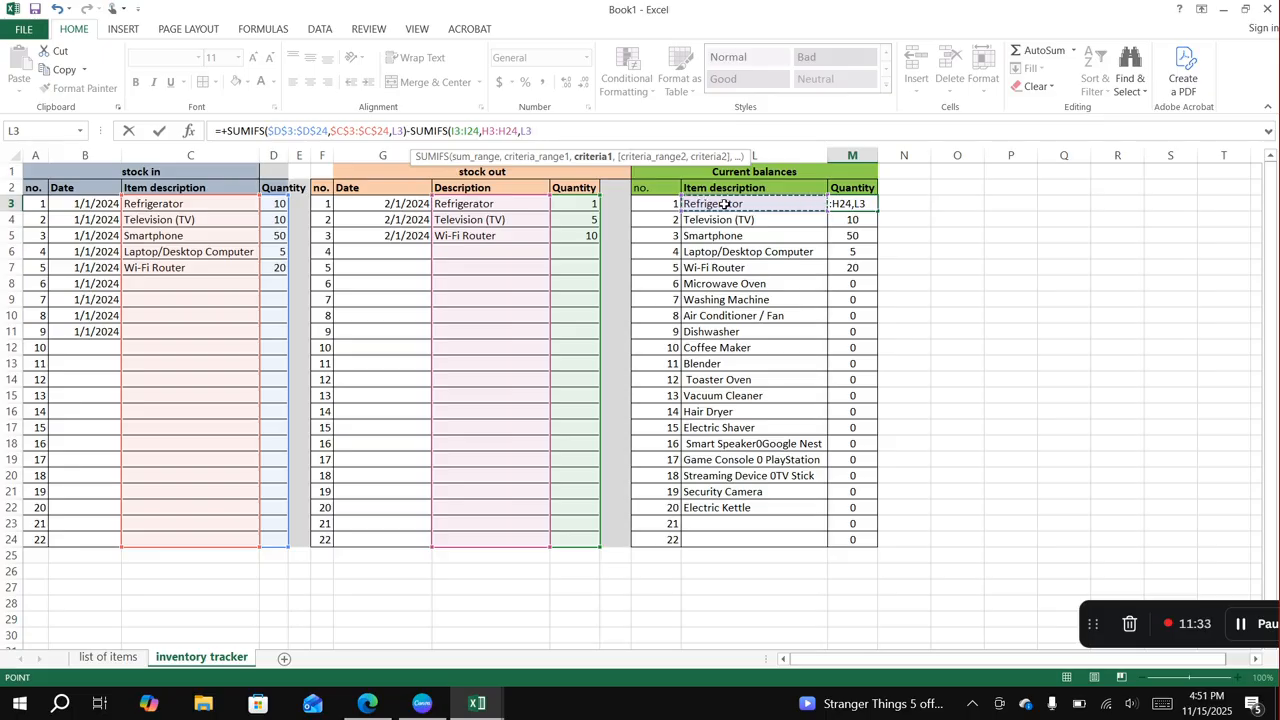
text())
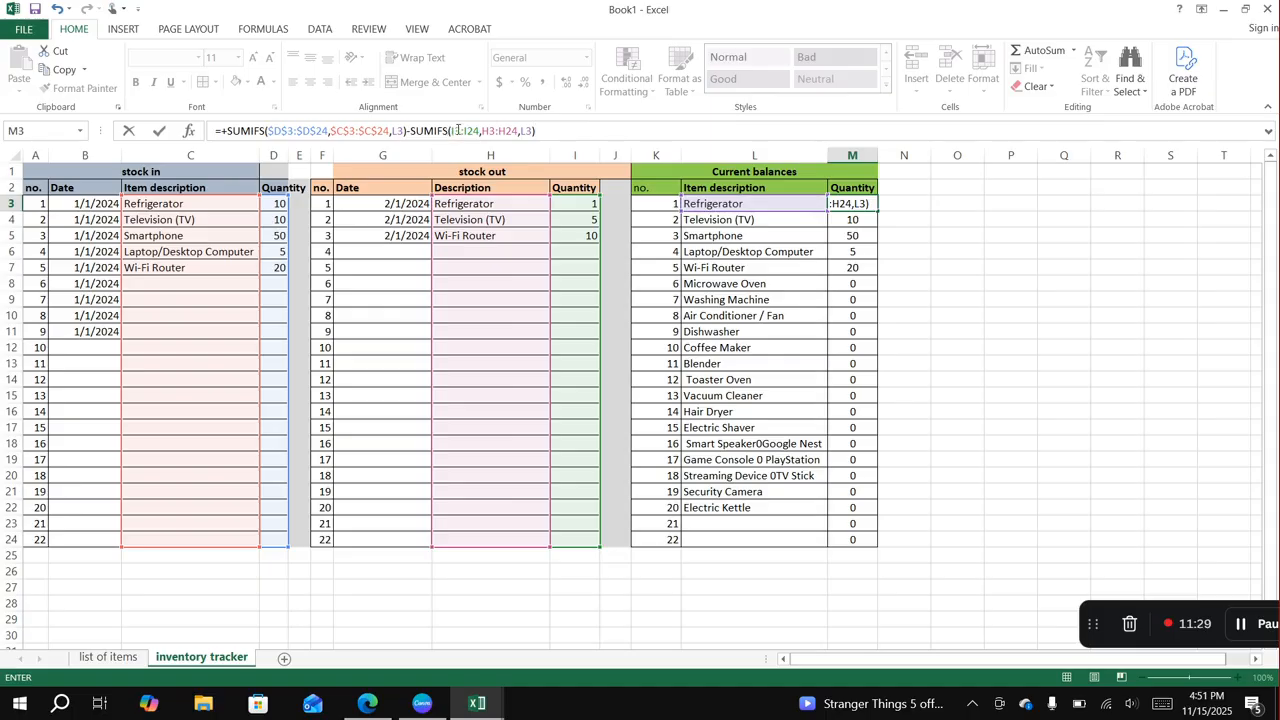
Make the stock out ranges in the M3 formula absolute, as $I$3:$I$24 and $H$3:$H$24.
drag(456, 131, 519, 131)
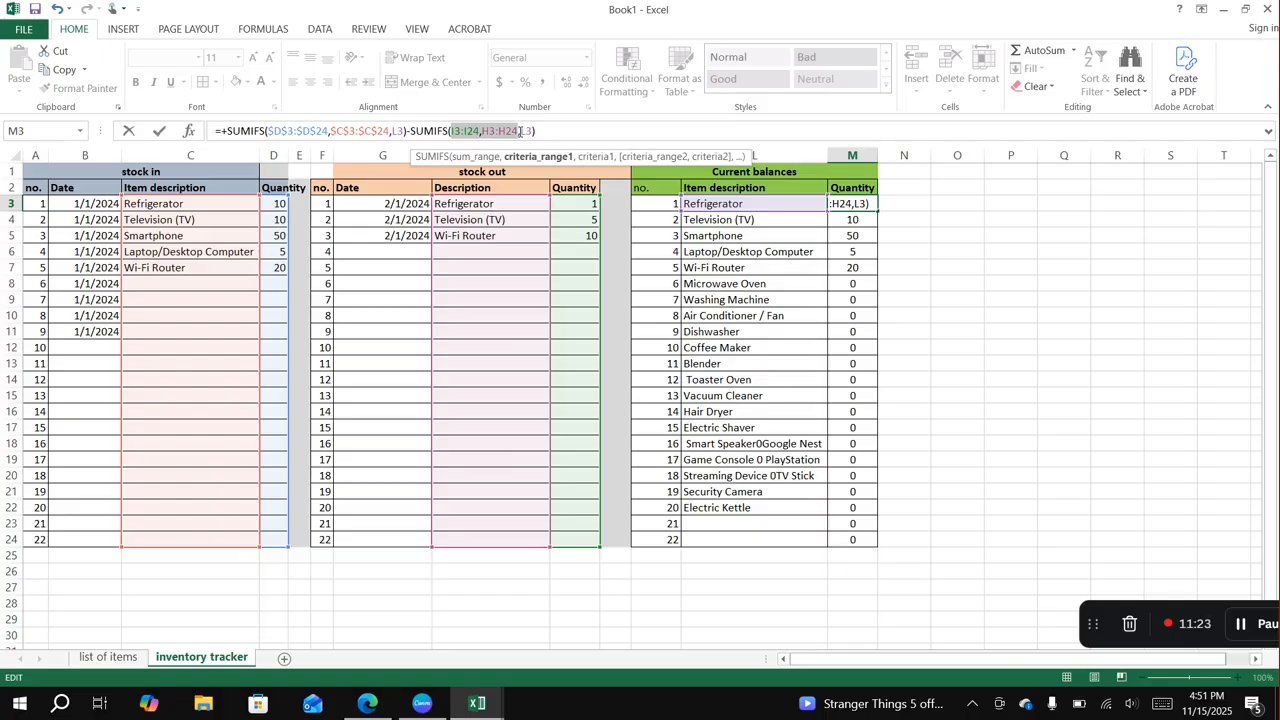
key(F4)
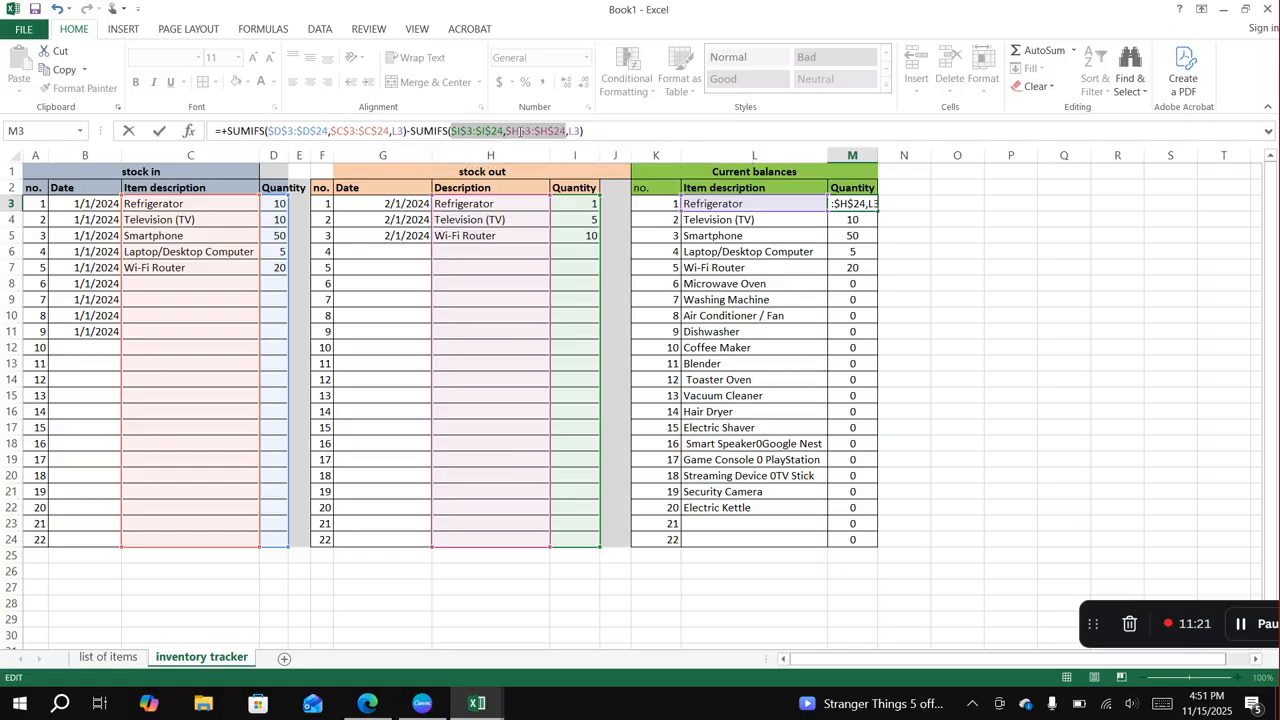
key(Return)
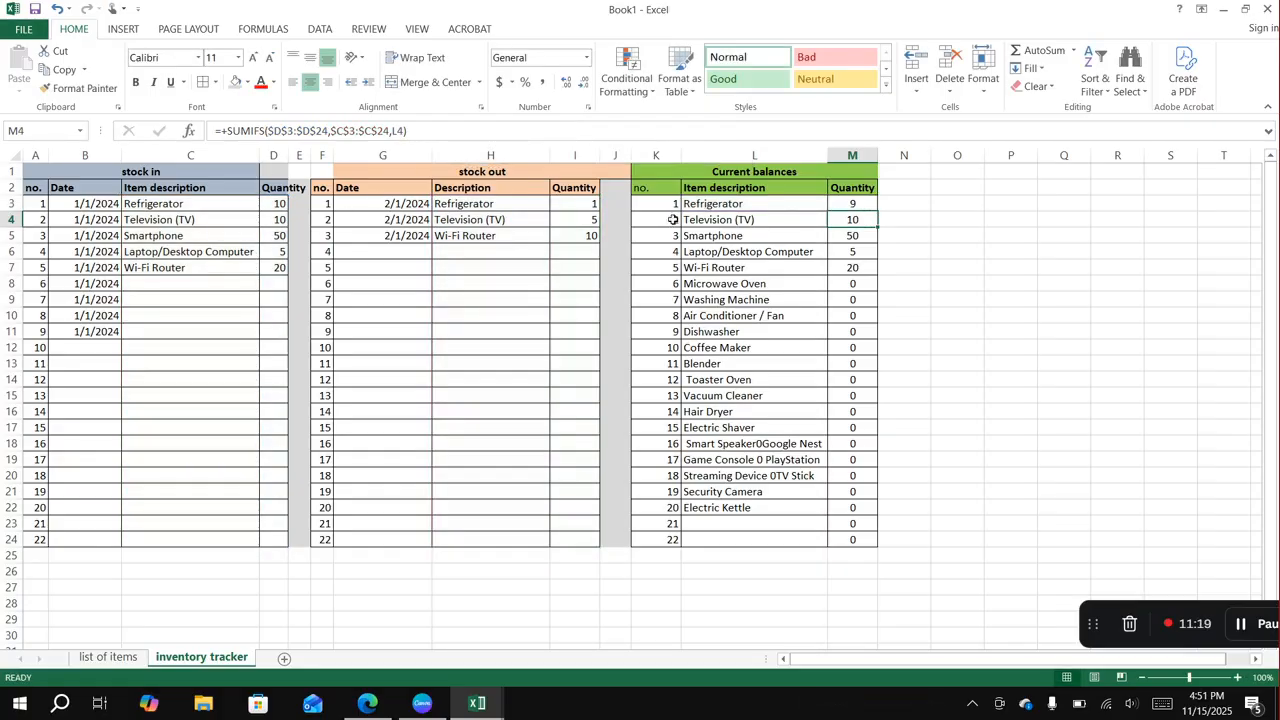
Fill the extended M3 balance formula down to M24.
click(840, 204)
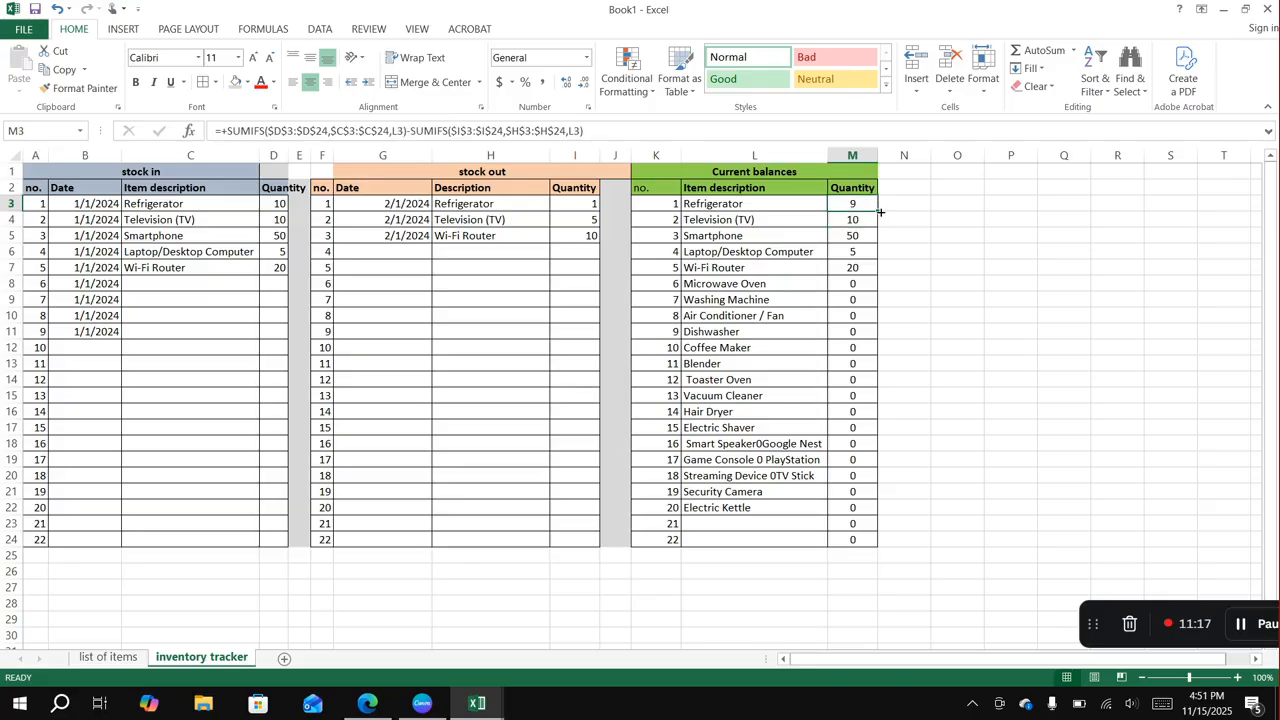
drag(878, 212, 878, 548)
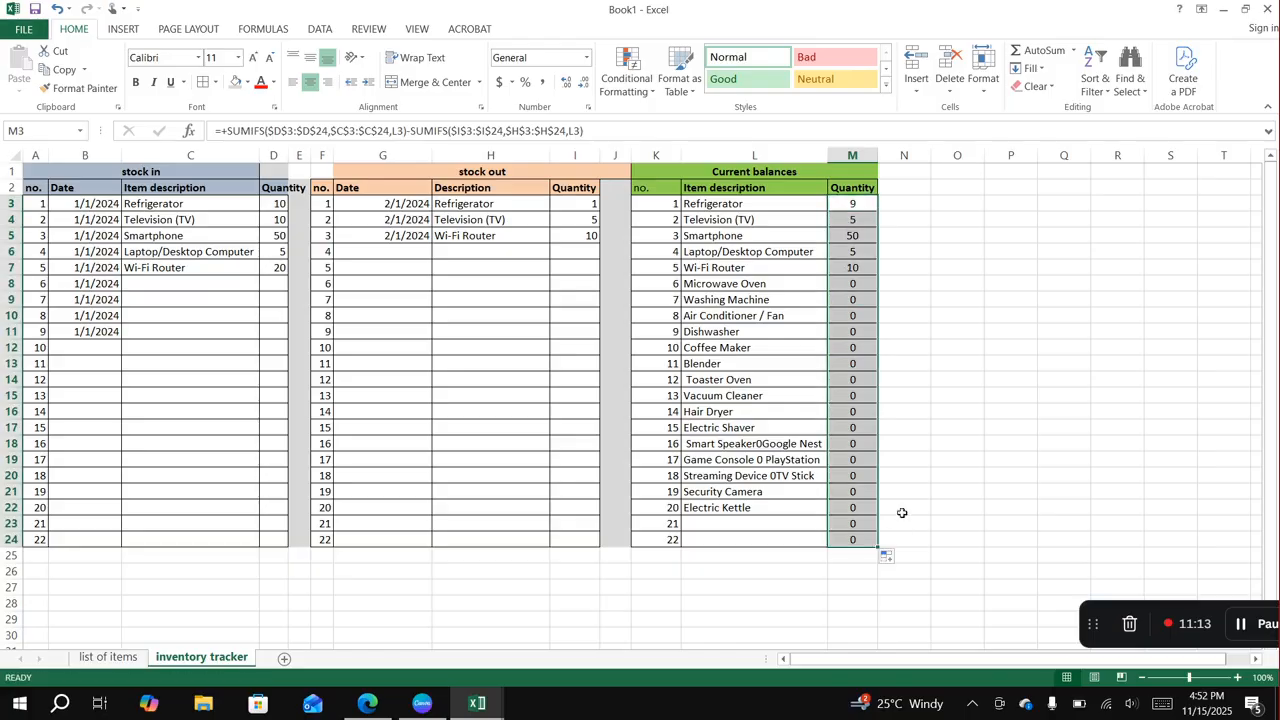
click(917, 453)
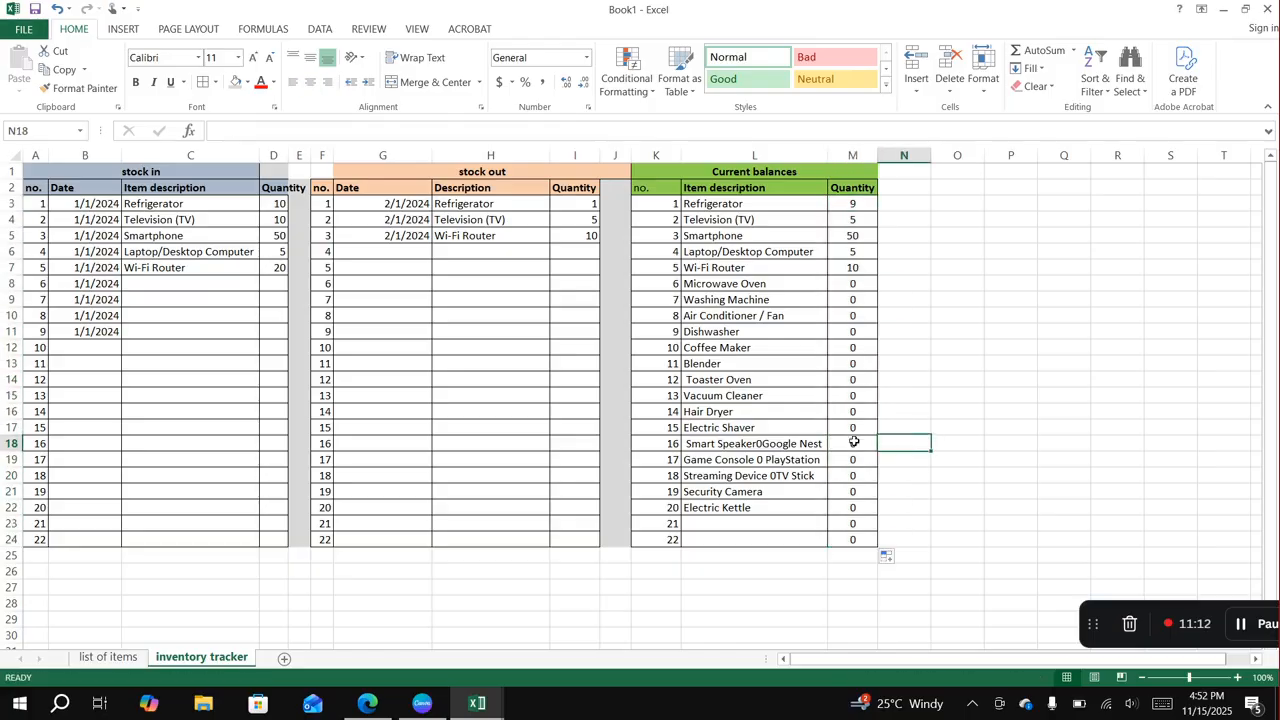
In row 6 of the stock out table, enter 3/1/2-24 as the date and choose Wi-Fi Router as the description.
click(392, 250)
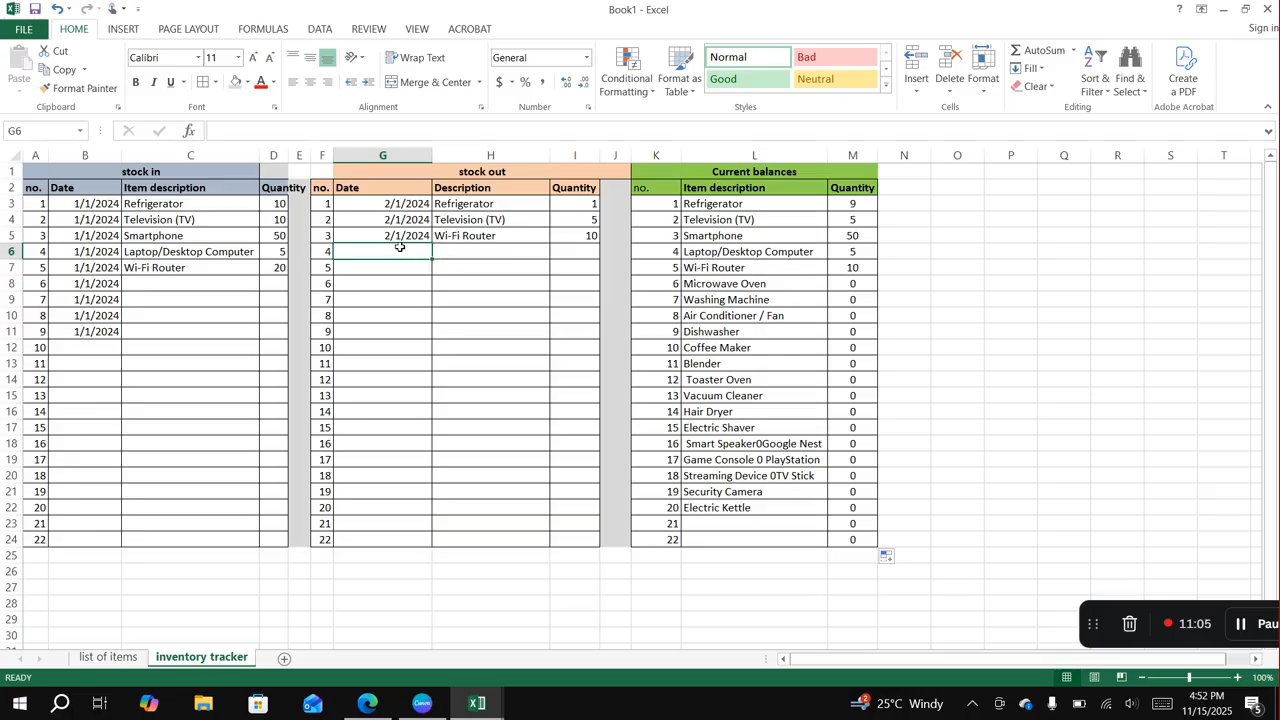
text(3/1/2-)
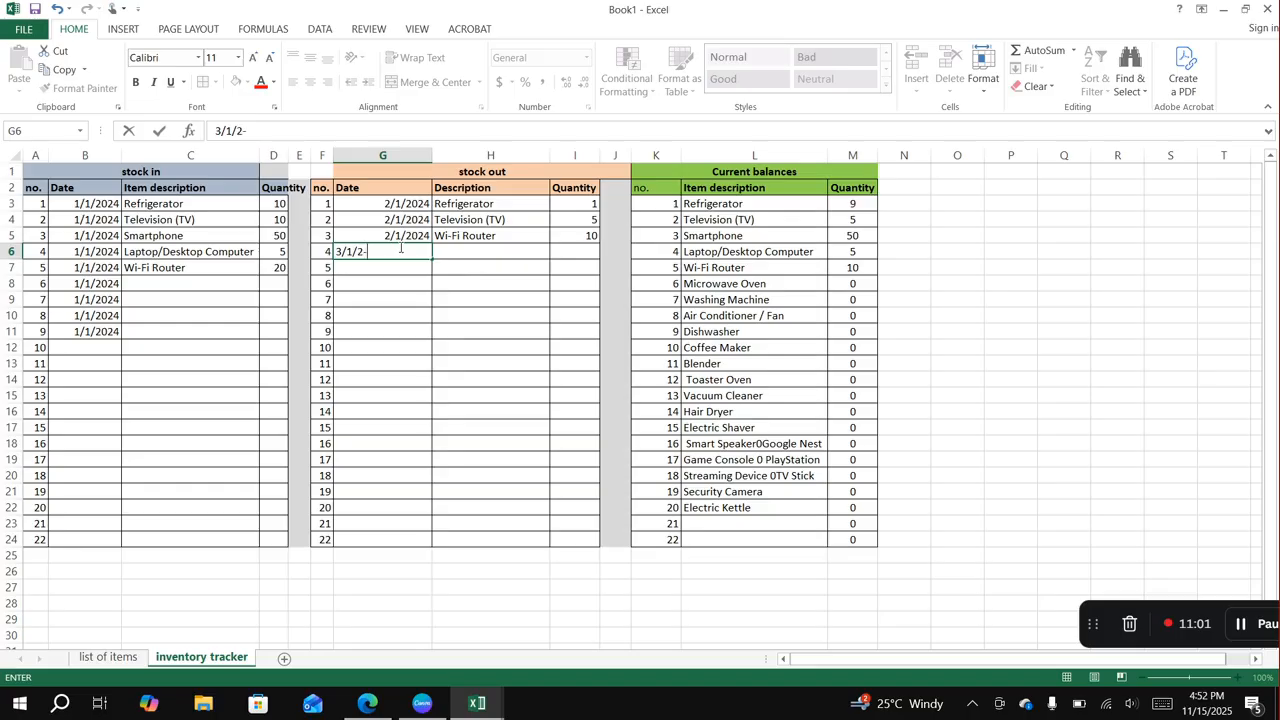
text(24)
click(505, 252)
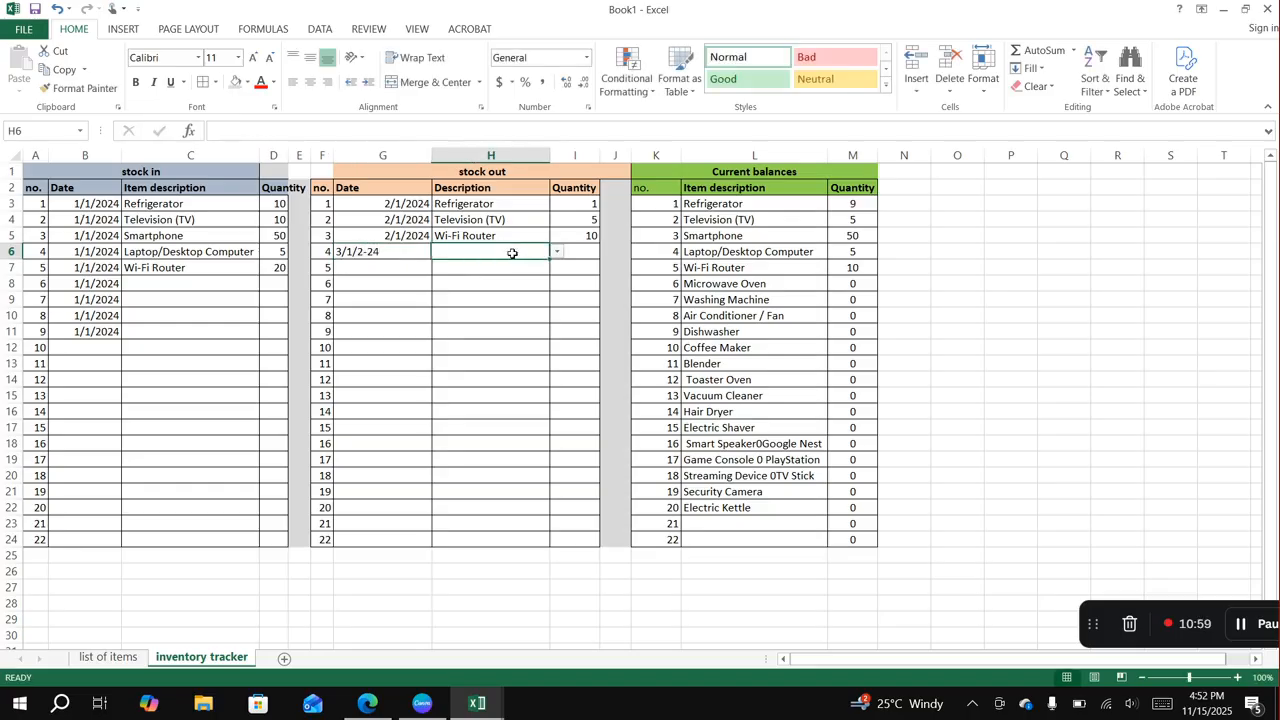
click(557, 254)
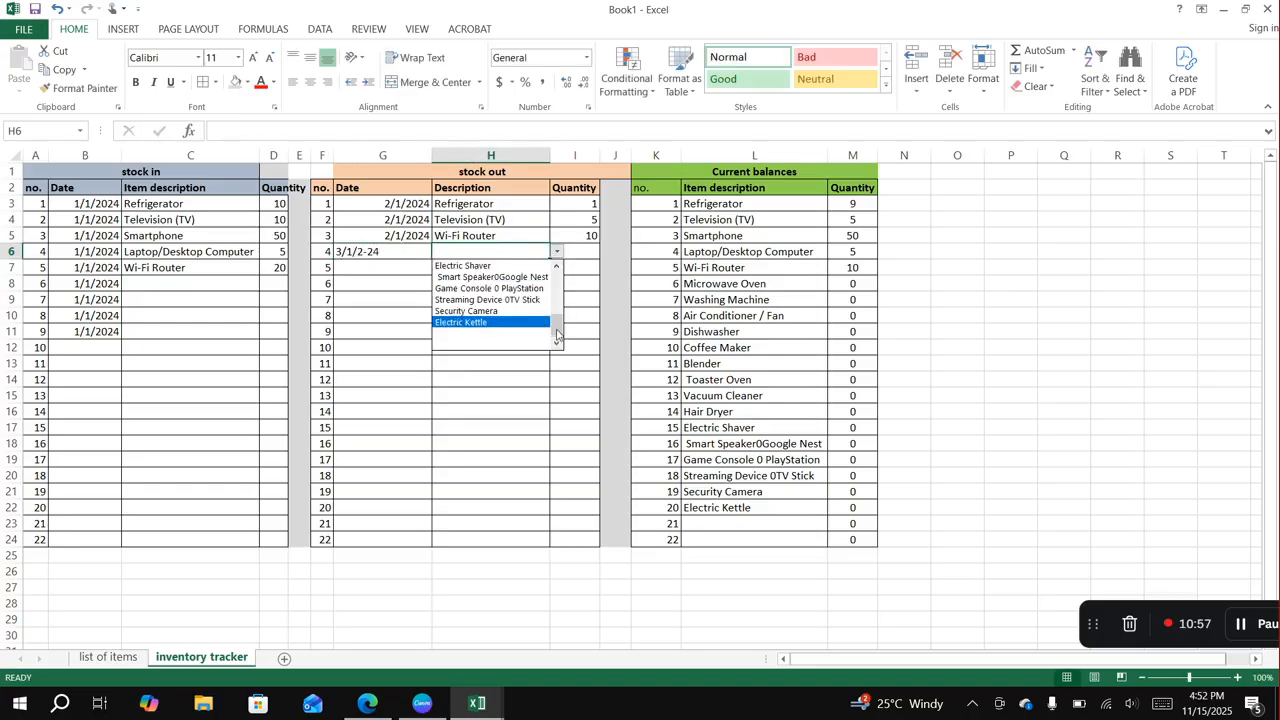
drag(557, 328, 555, 290)
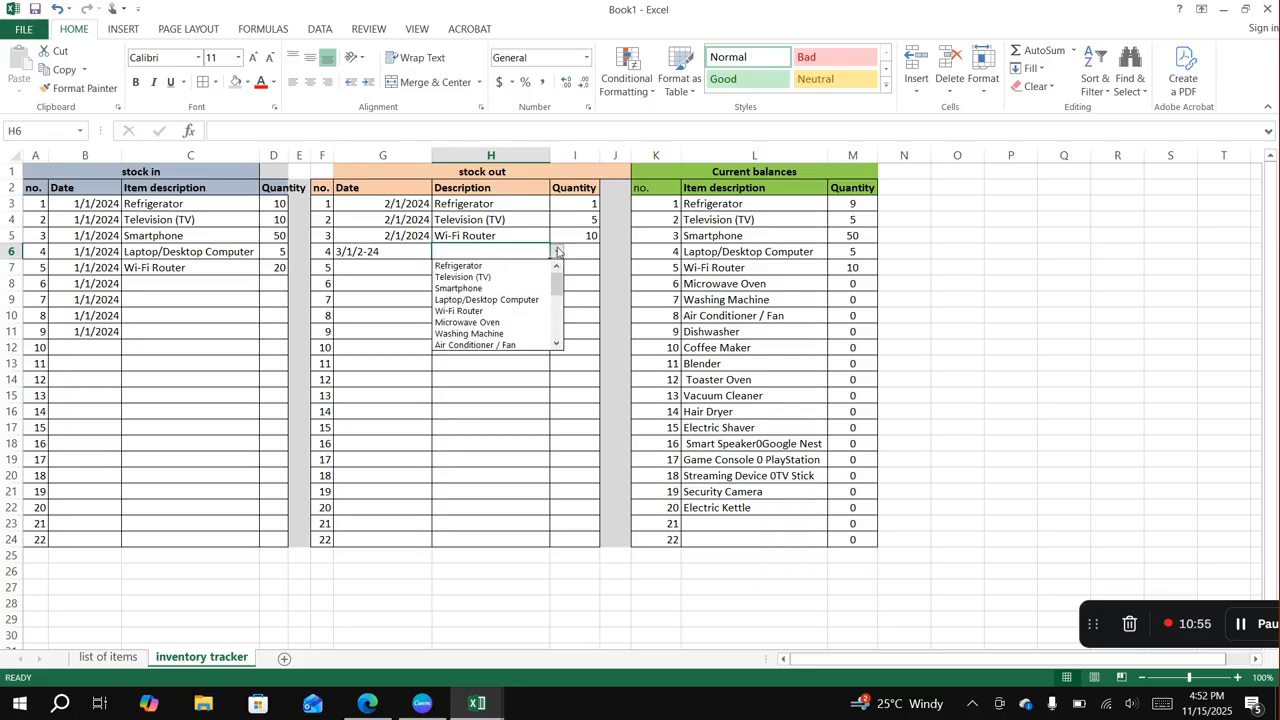
click(501, 312)
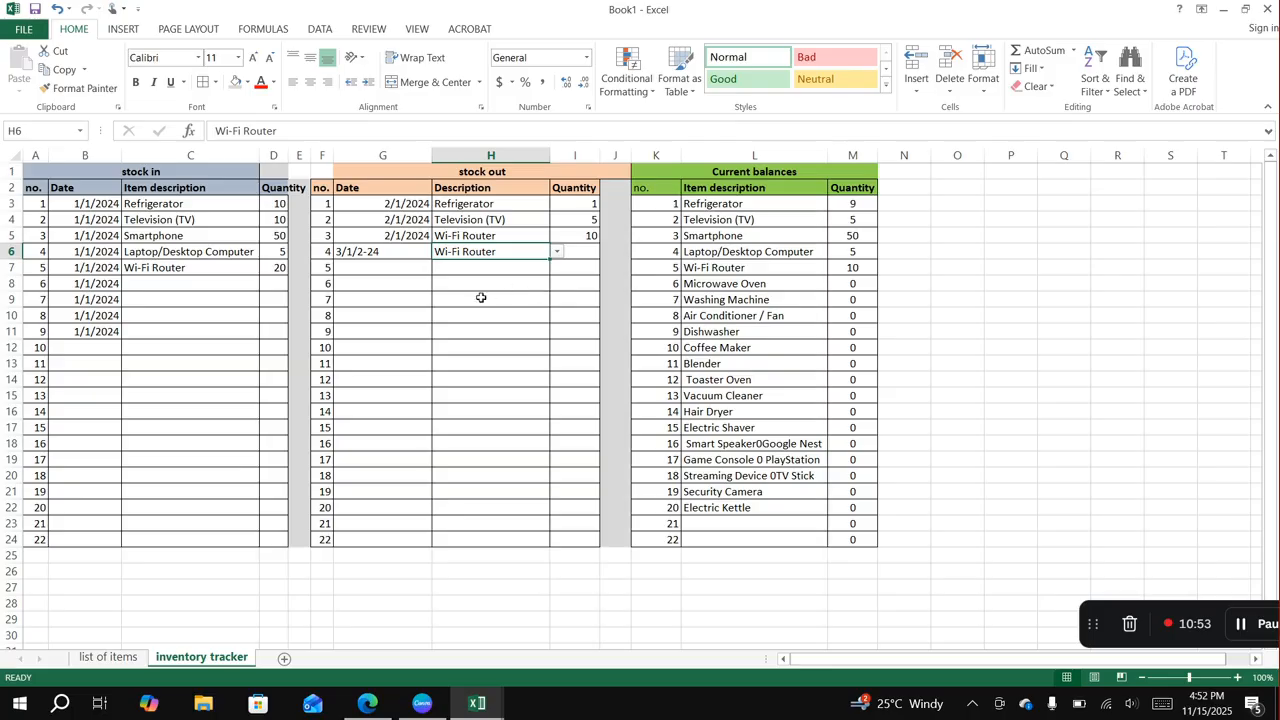
Check the Wi-Fi Router stock in and stock out quantities and shade its current balances row K7:M7 light green.
click(198, 268)
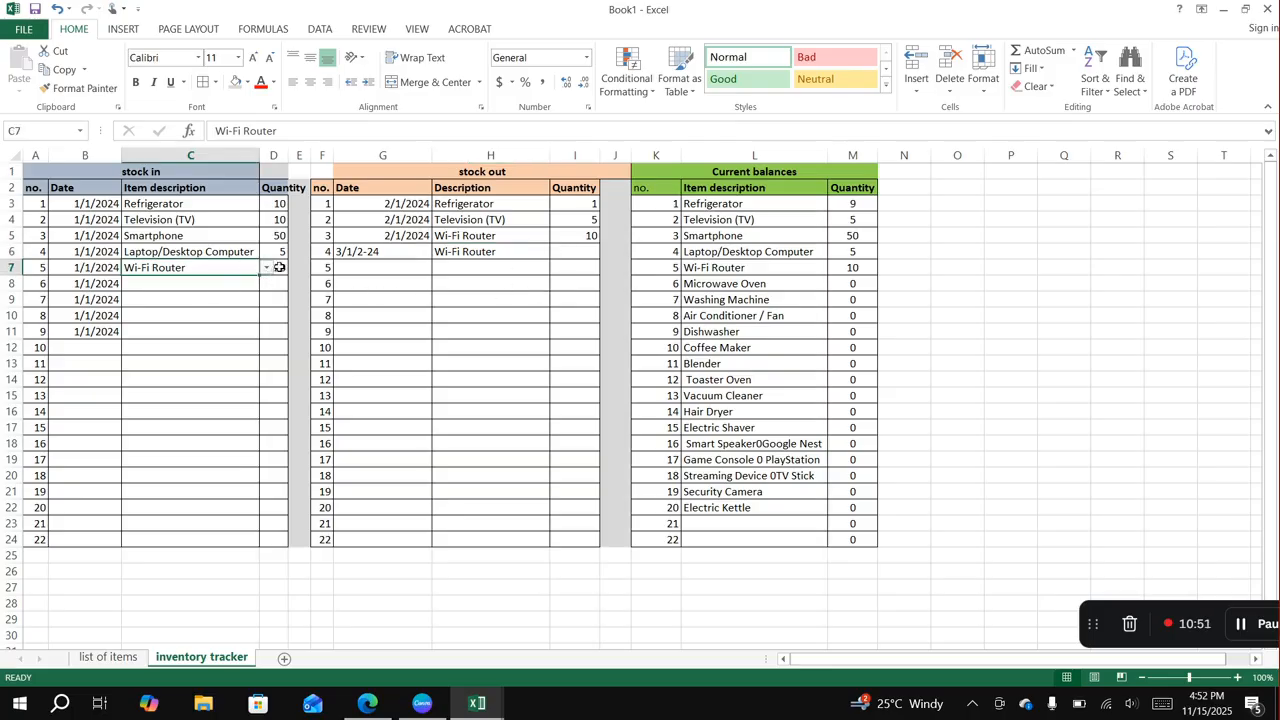
click(280, 267)
click(578, 236)
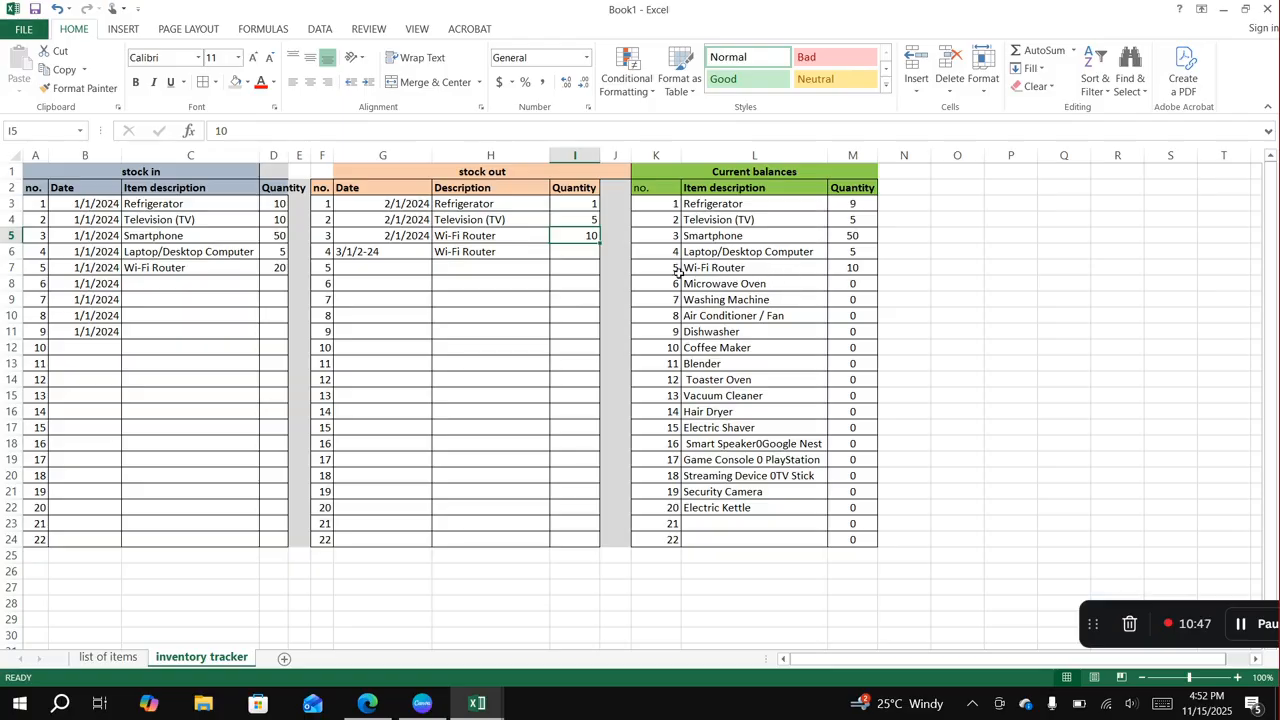
drag(678, 271, 852, 268)
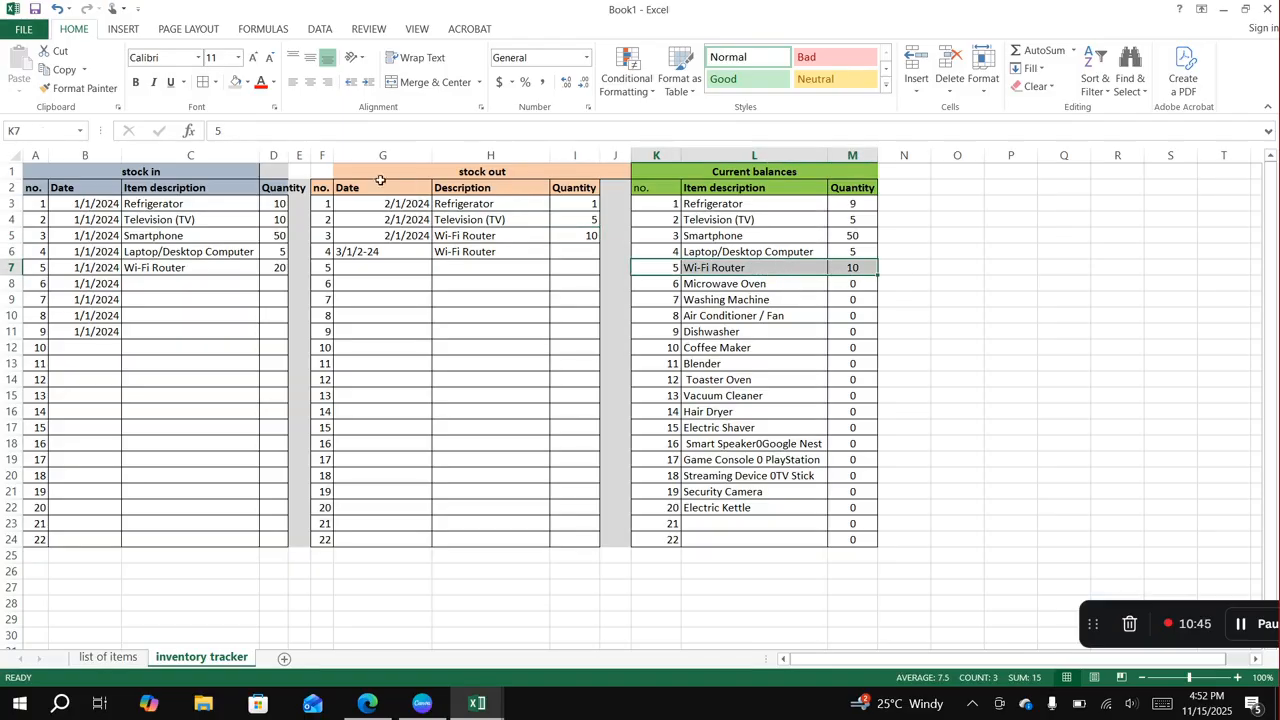
click(247, 82)
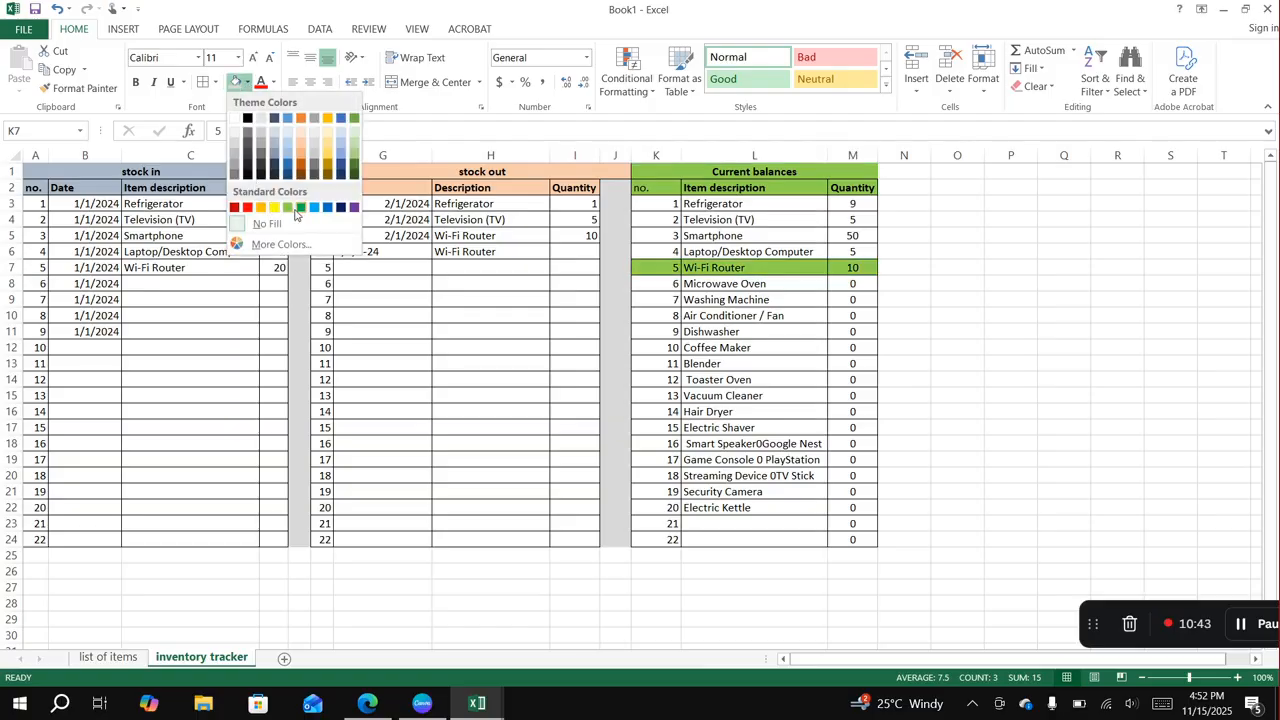
click(289, 208)
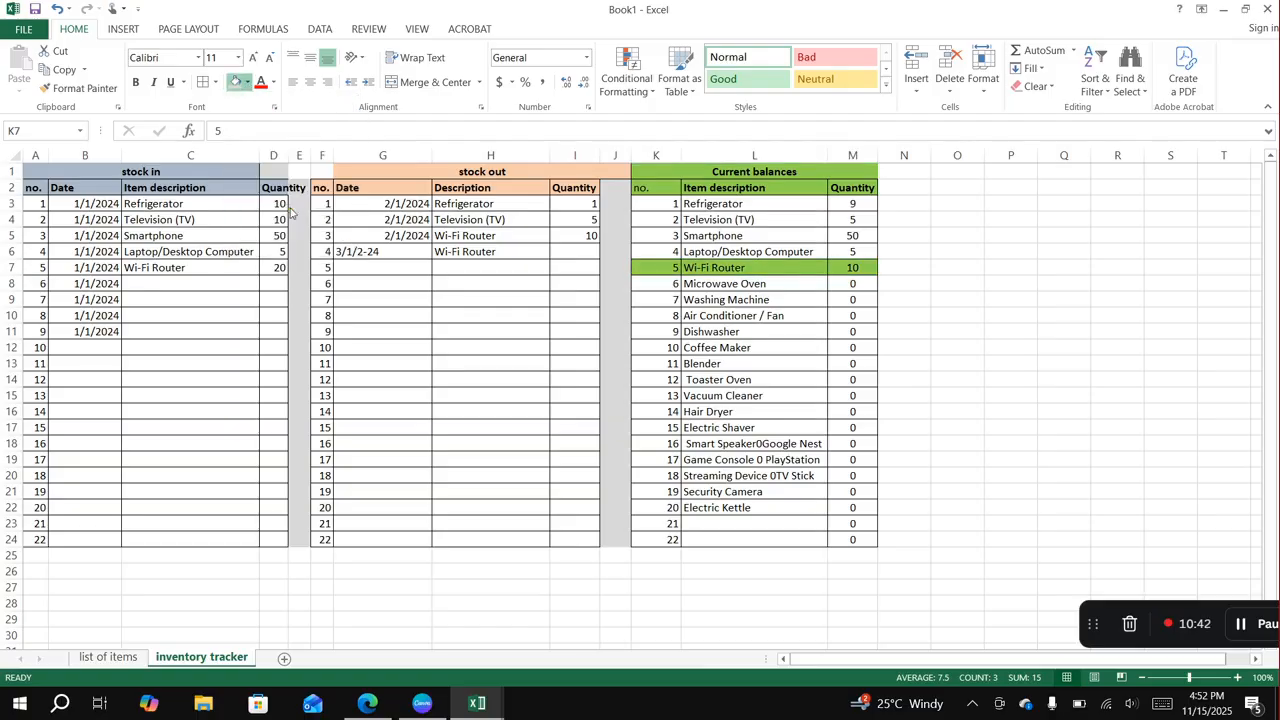
click(852, 318)
Correct the stock out date in G6 to 3/1/2024.
click(526, 258)
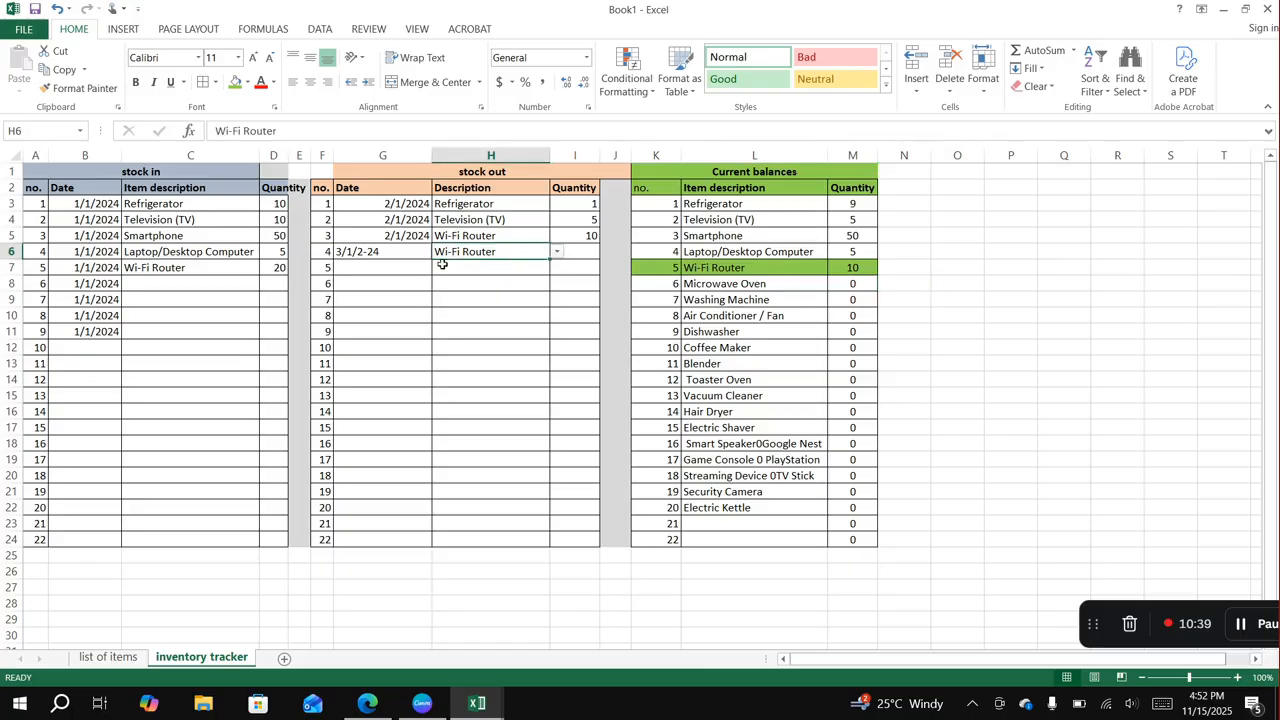
click(373, 258)
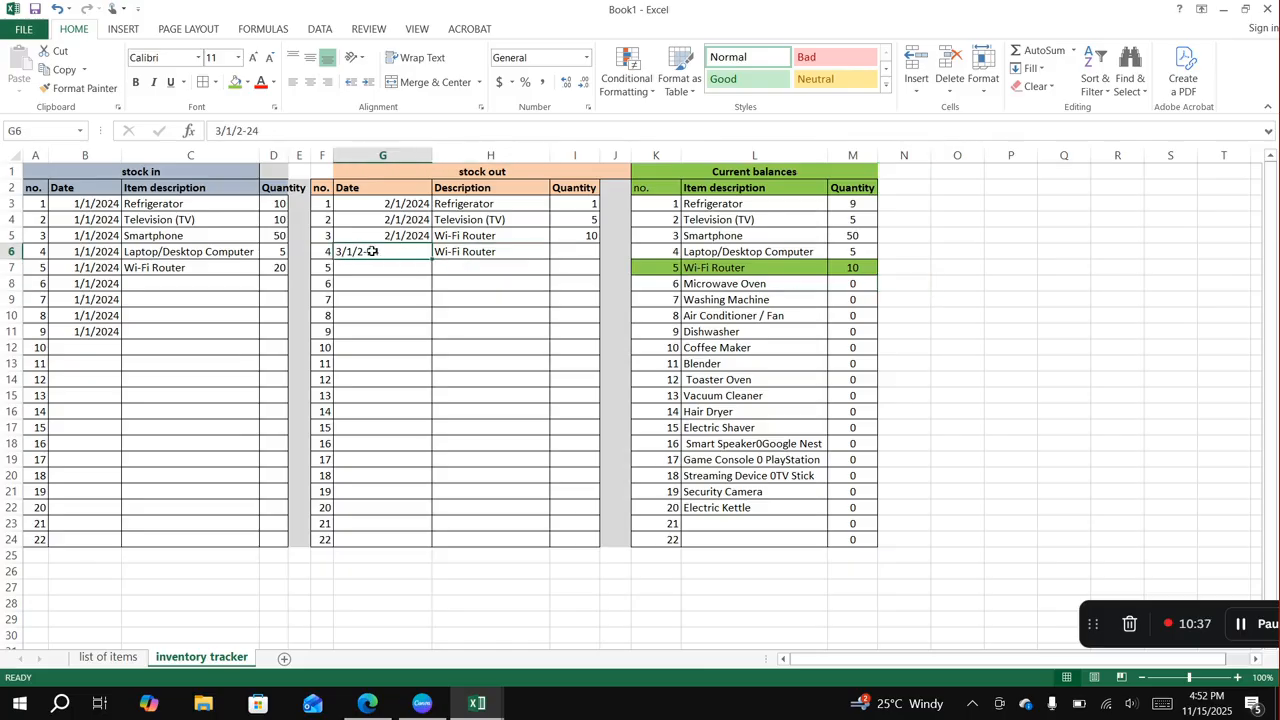
double_click(367, 251)
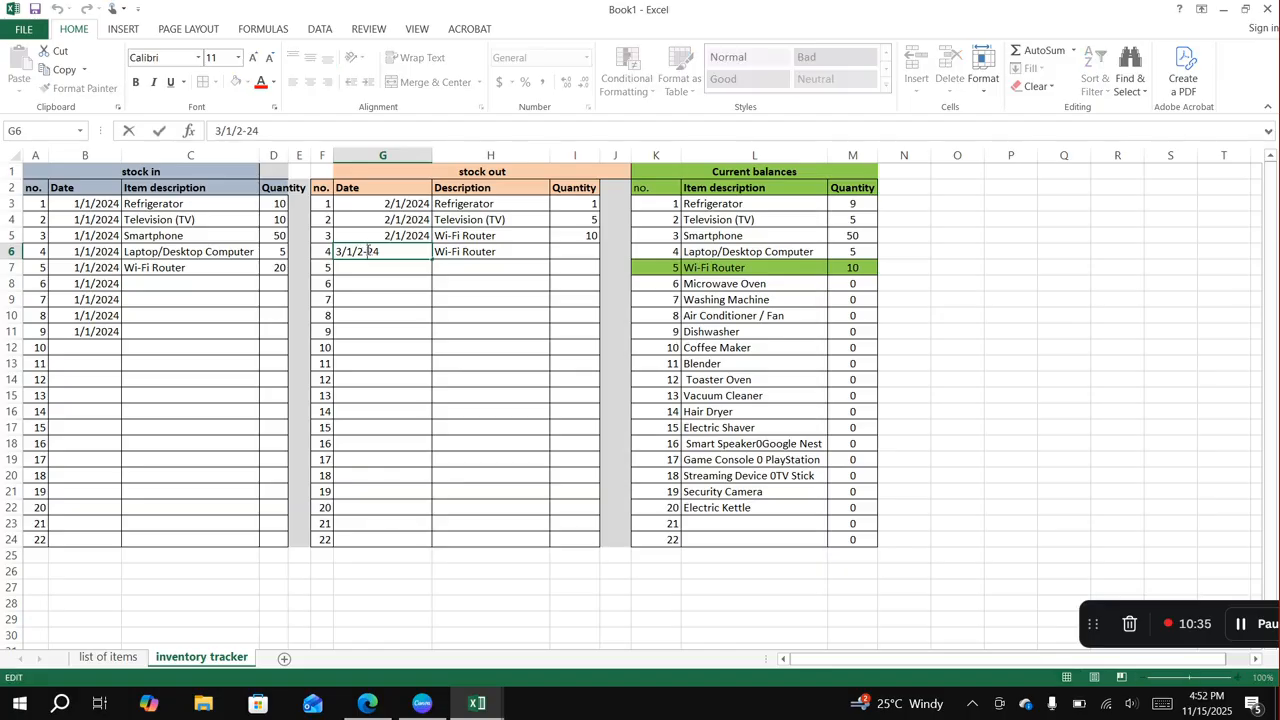
key(Delete)
text(0)
click(444, 301)
Enter 9 as the Wi-Fi Router stock out quantity in I6 and check its current balance in M7.
click(585, 256)
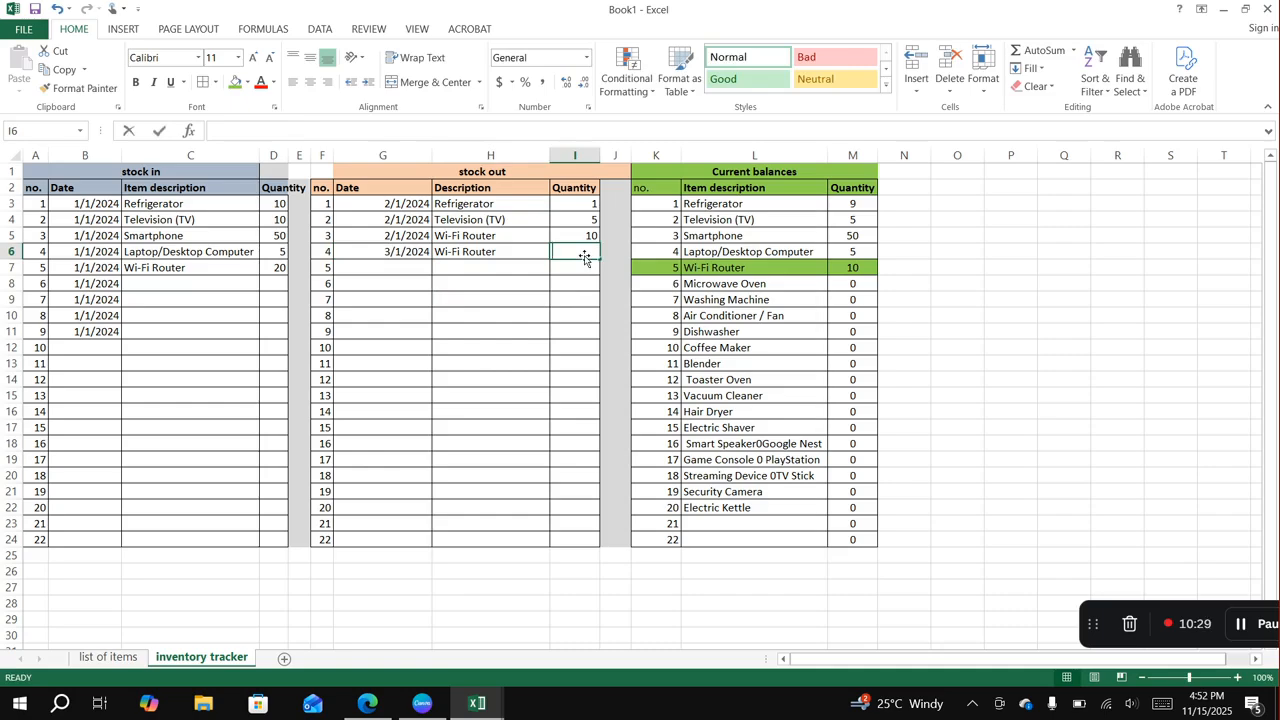
text(9)
click(914, 346)
click(857, 268)
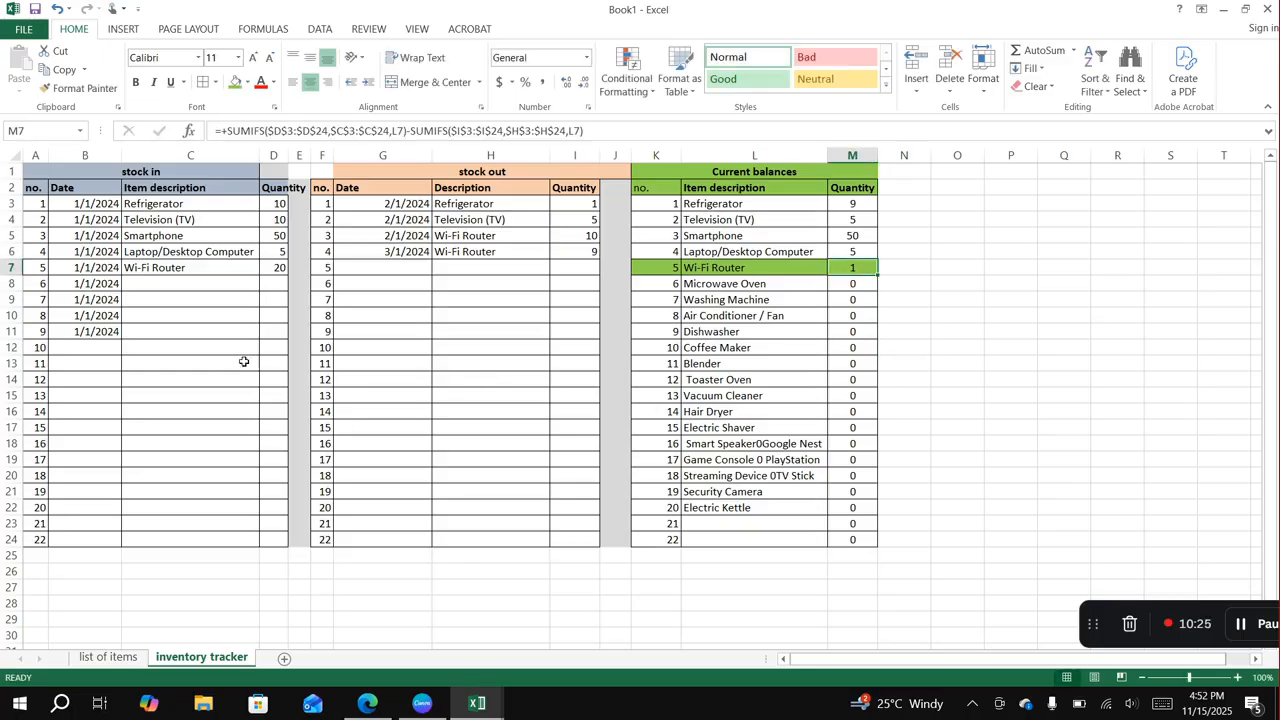
click(395, 509)
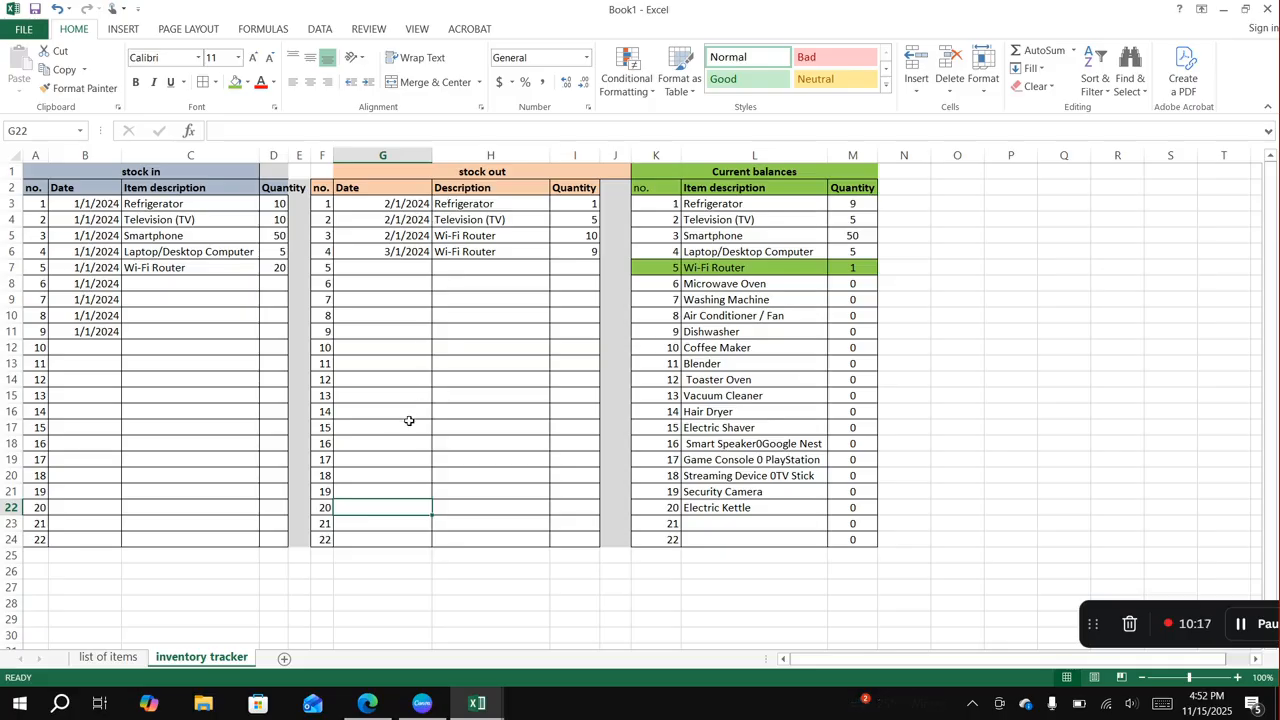
In row 22 of the stock out table, enter 4/2/2024 as the date and choose Wi-Fi Router as the description.
text(4)
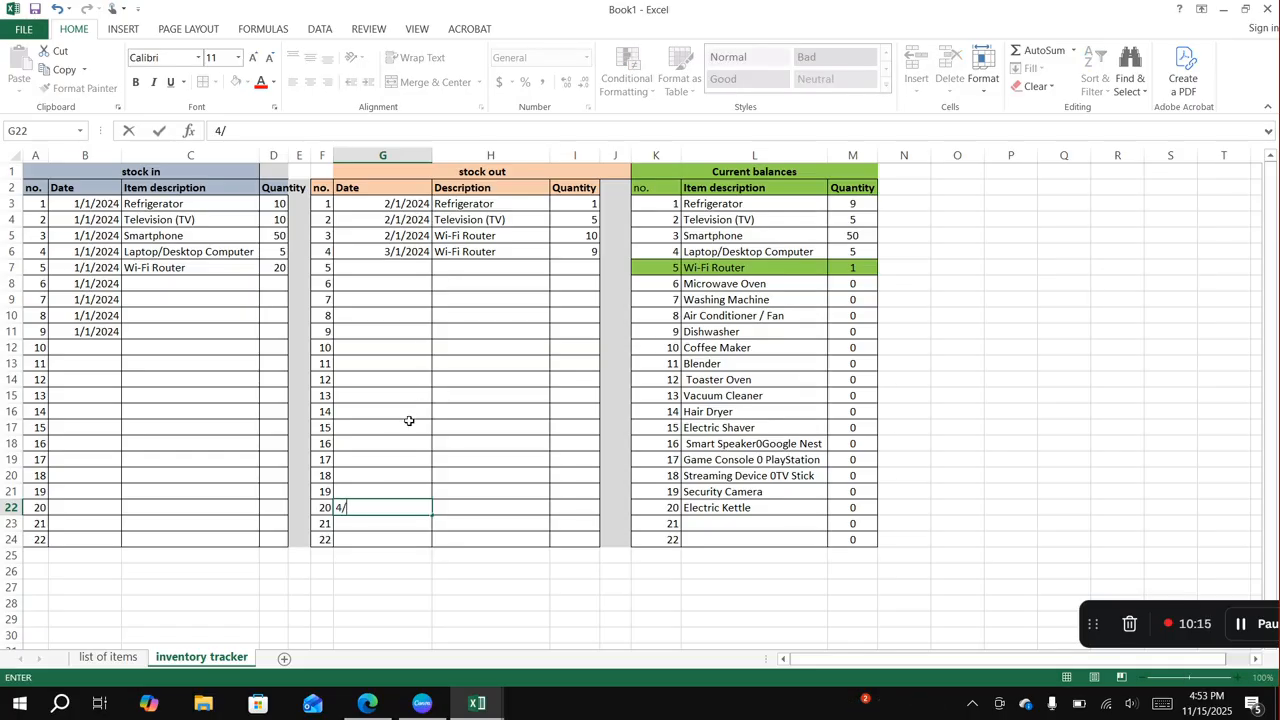
text(/2/2024)
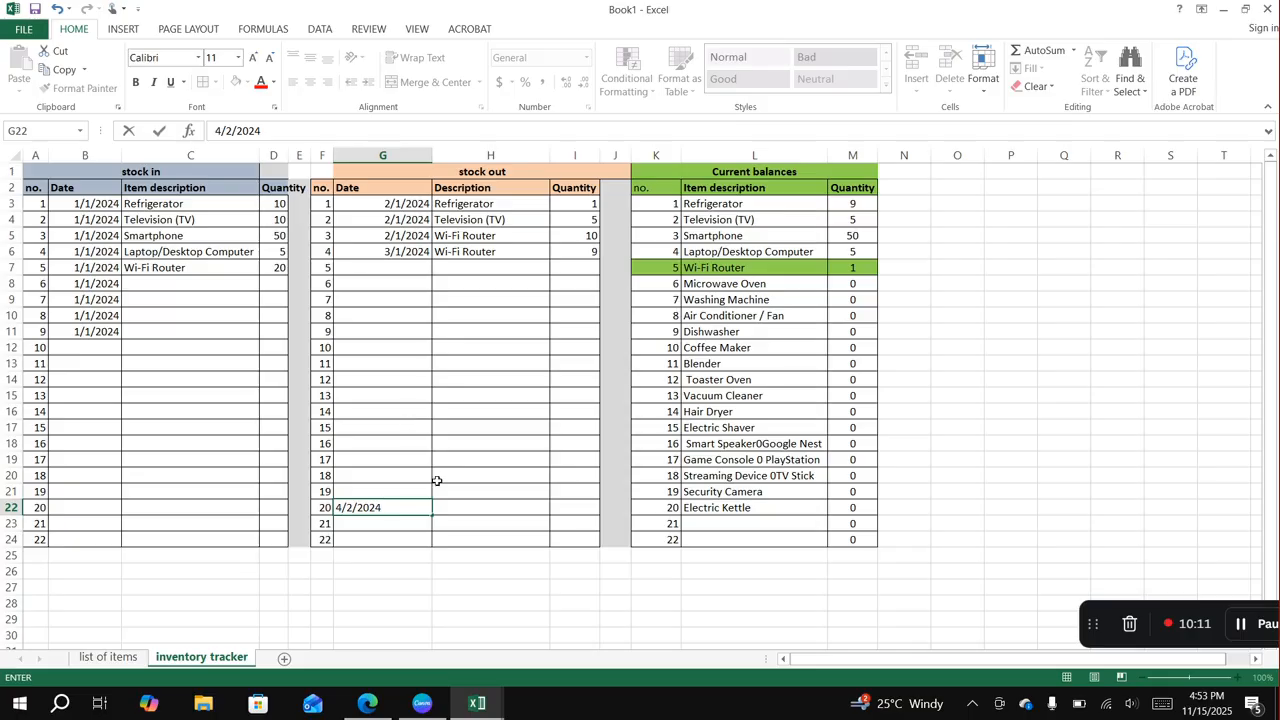
key(Tab)
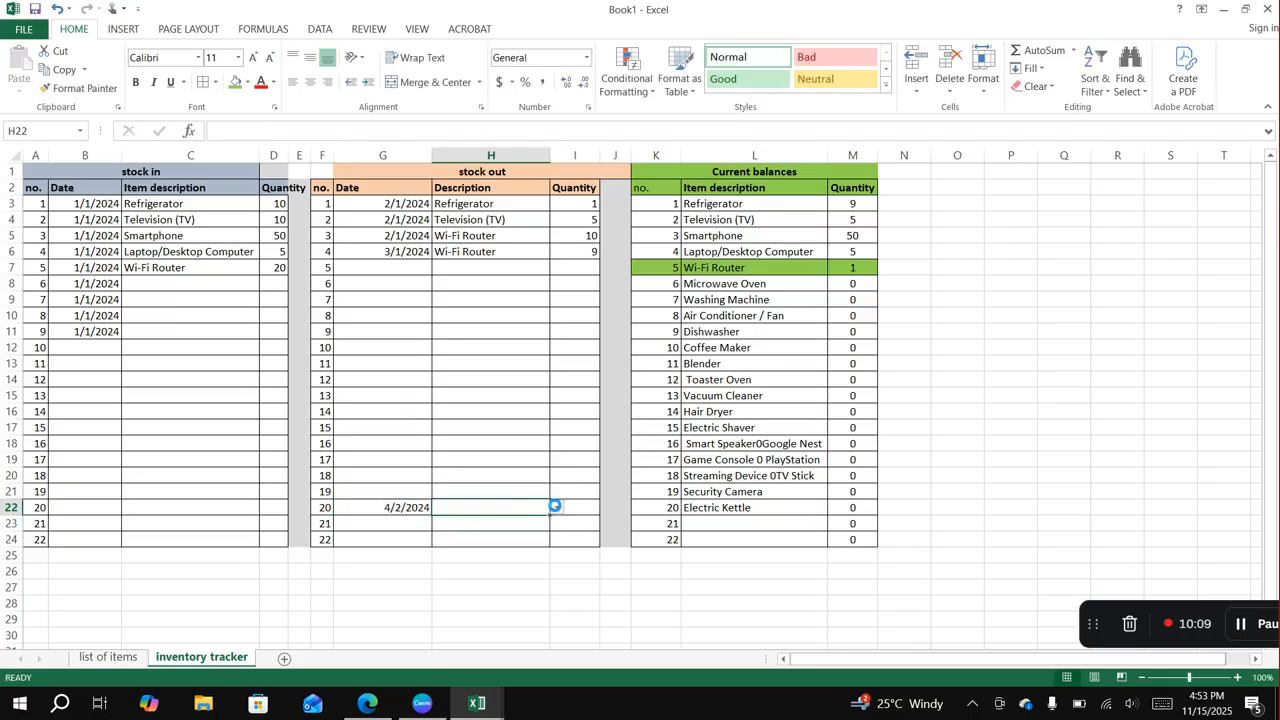
click(556, 507)
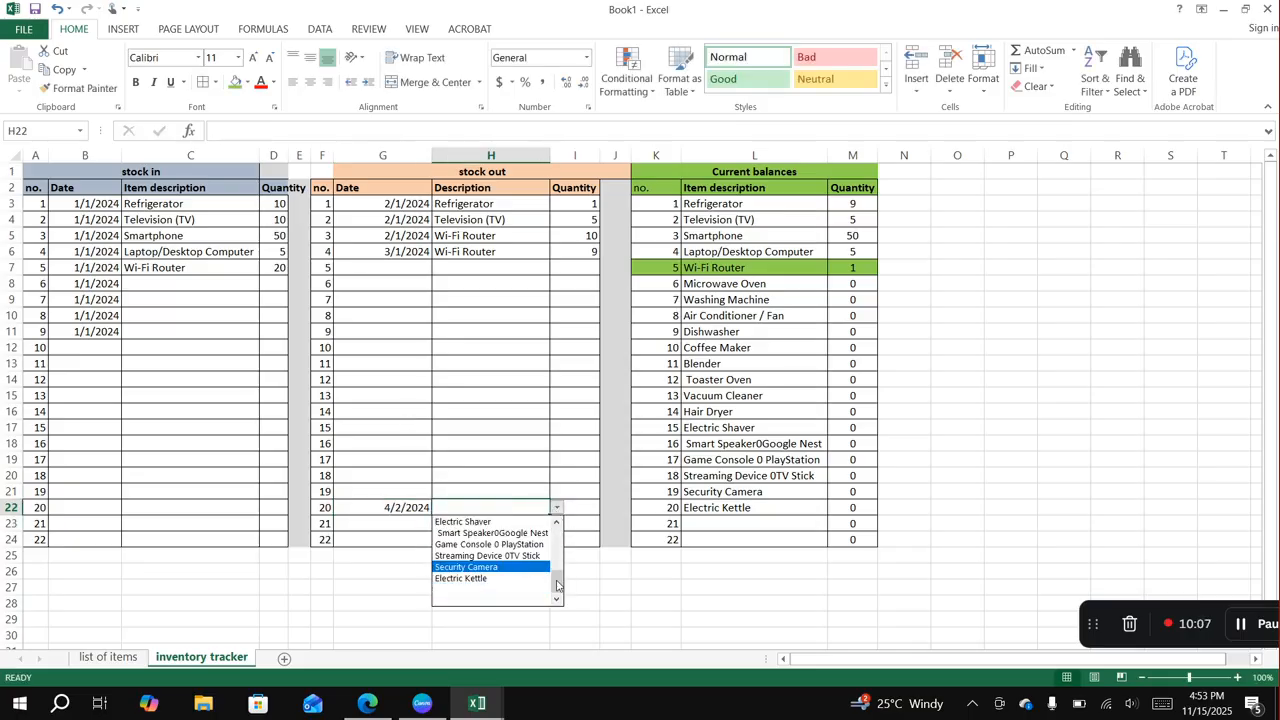
drag(557, 585, 558, 540)
click(506, 556)
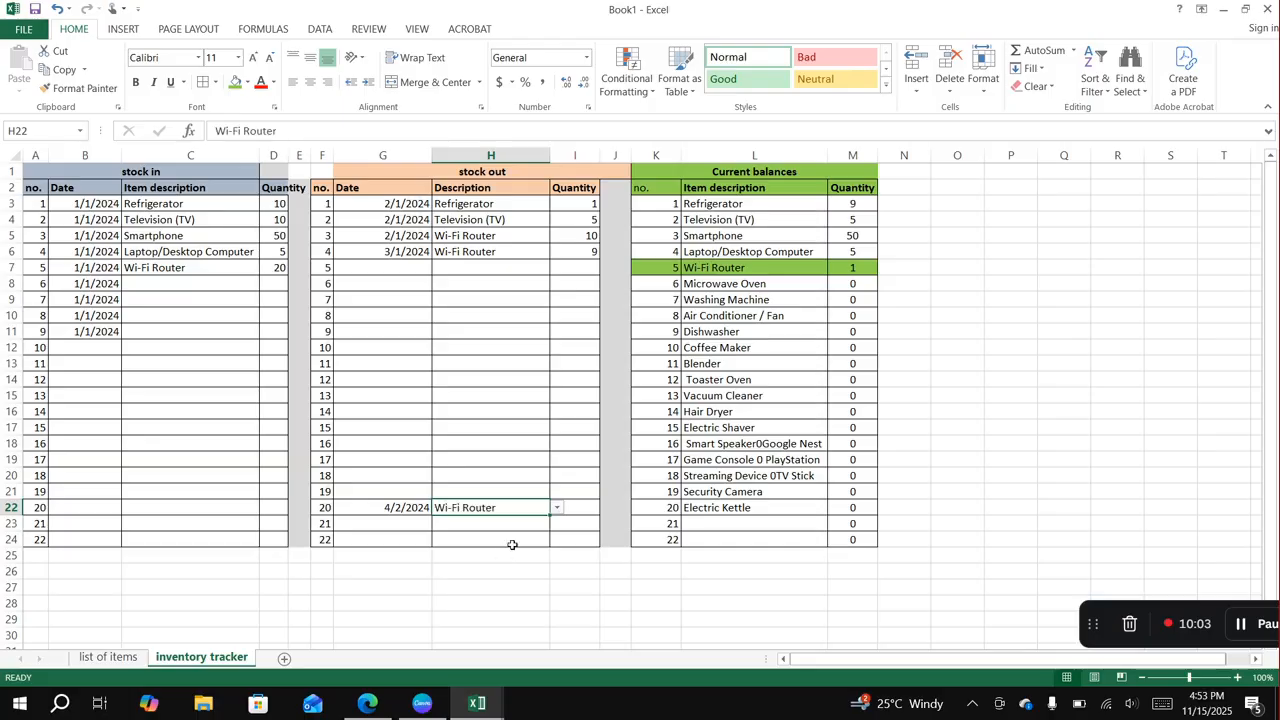
Enter 1 as the Wi-Fi Router stock out quantity in I22 and check its current balance in M7.
click(578, 506)
text(1)
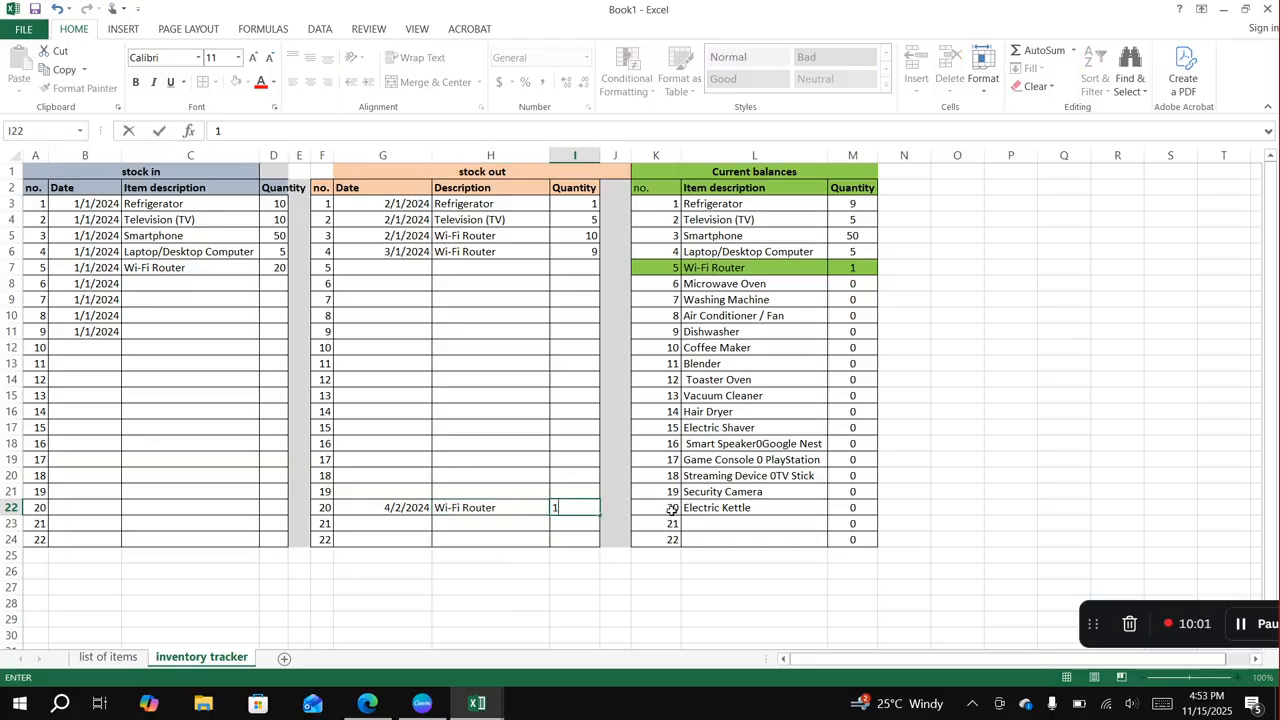
key(Tab)
key(Tab)
click(853, 267)
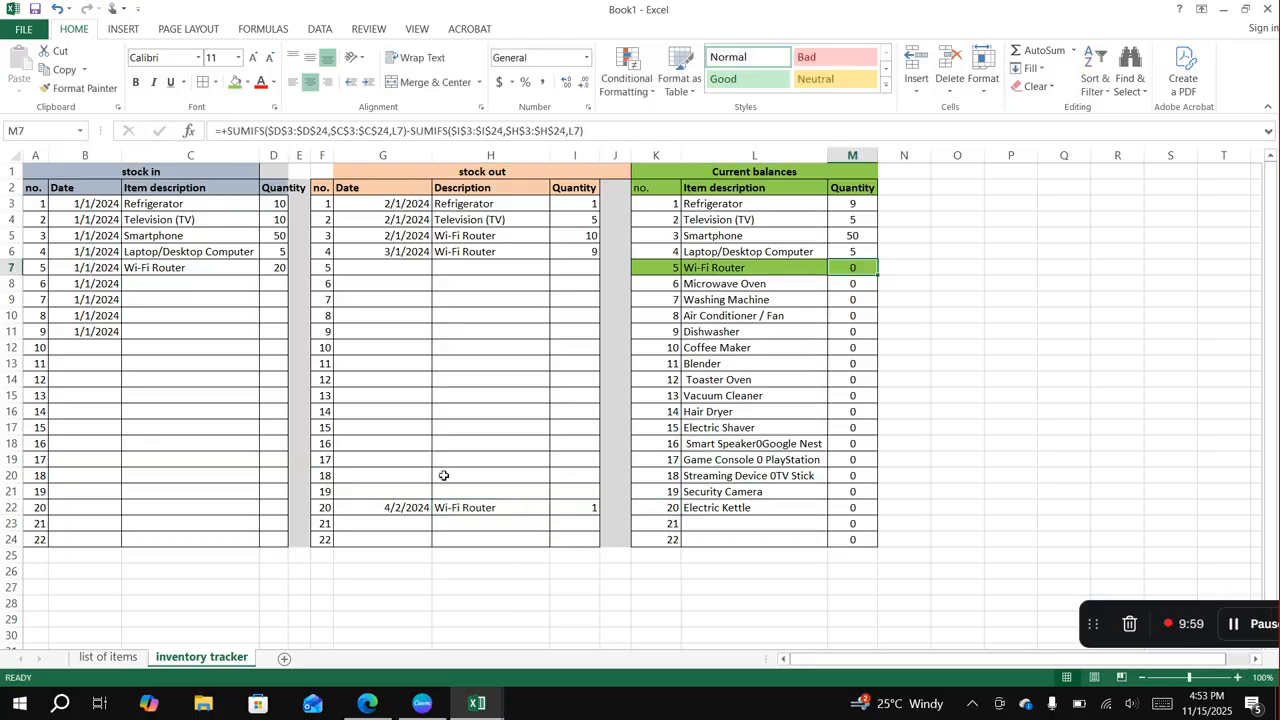
Clear the Wi-Fi Router entry in row 22 of the stock out table and select the empty date cell G7.
drag(410, 455, 571, 520)
right_click(548, 513)
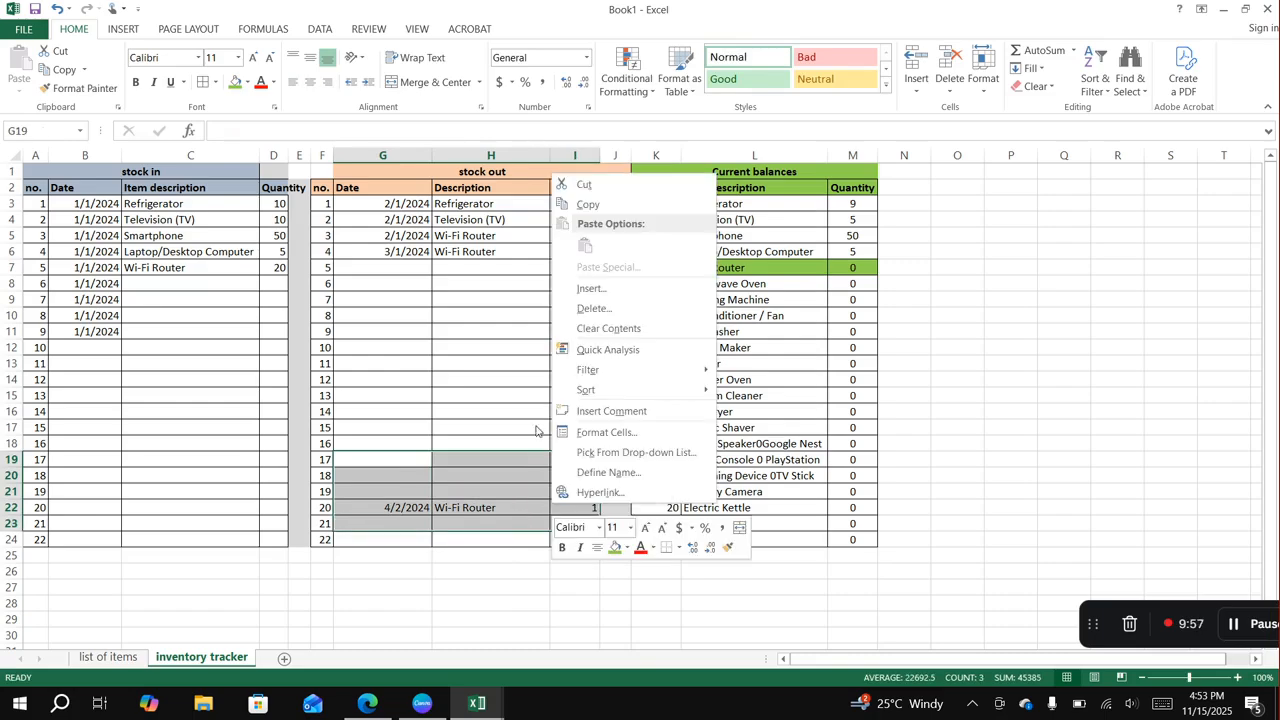
key(Escape)
key(Delete)
click(424, 270)
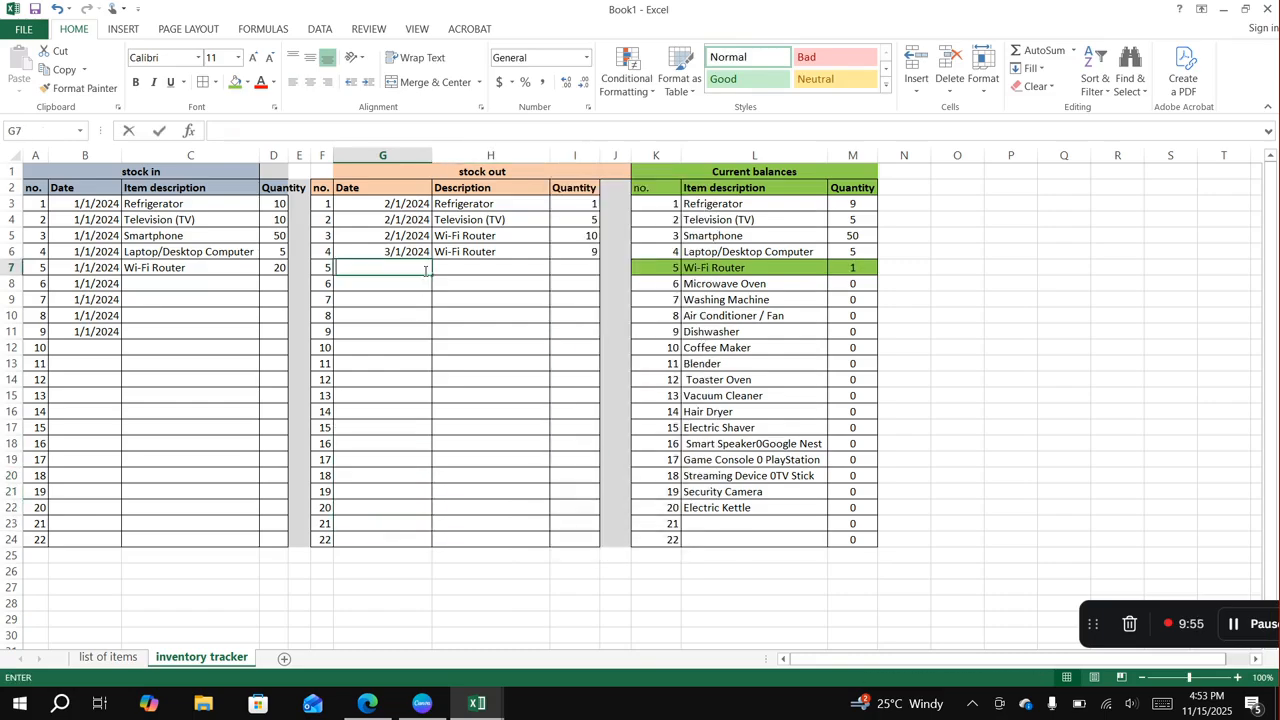